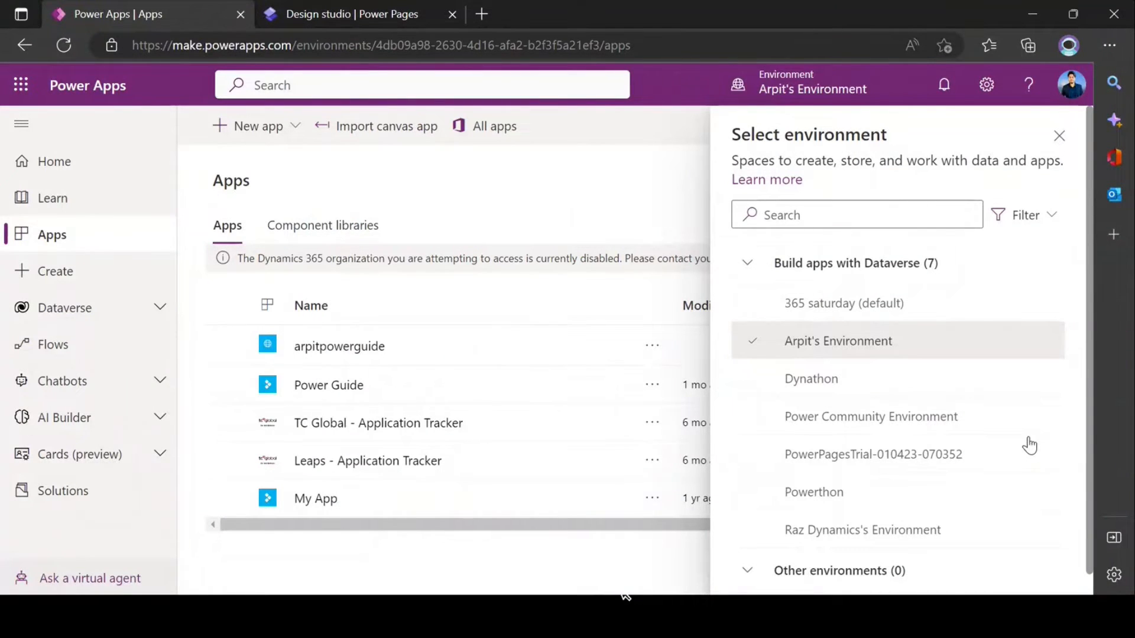
left_click(1028, 445)
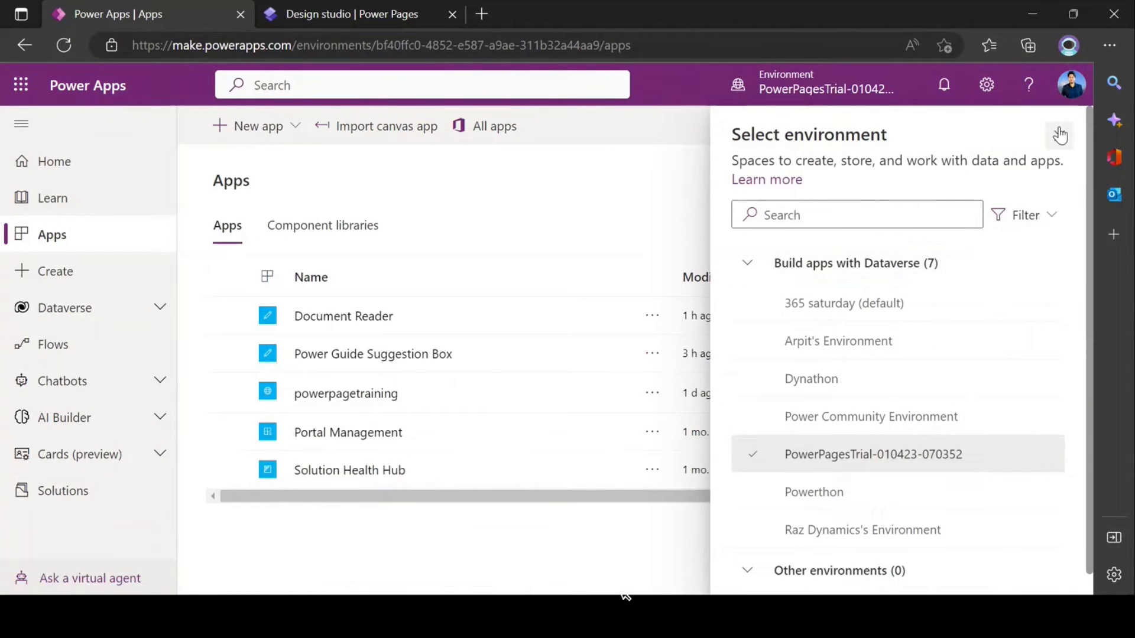
left_click(1060, 136)
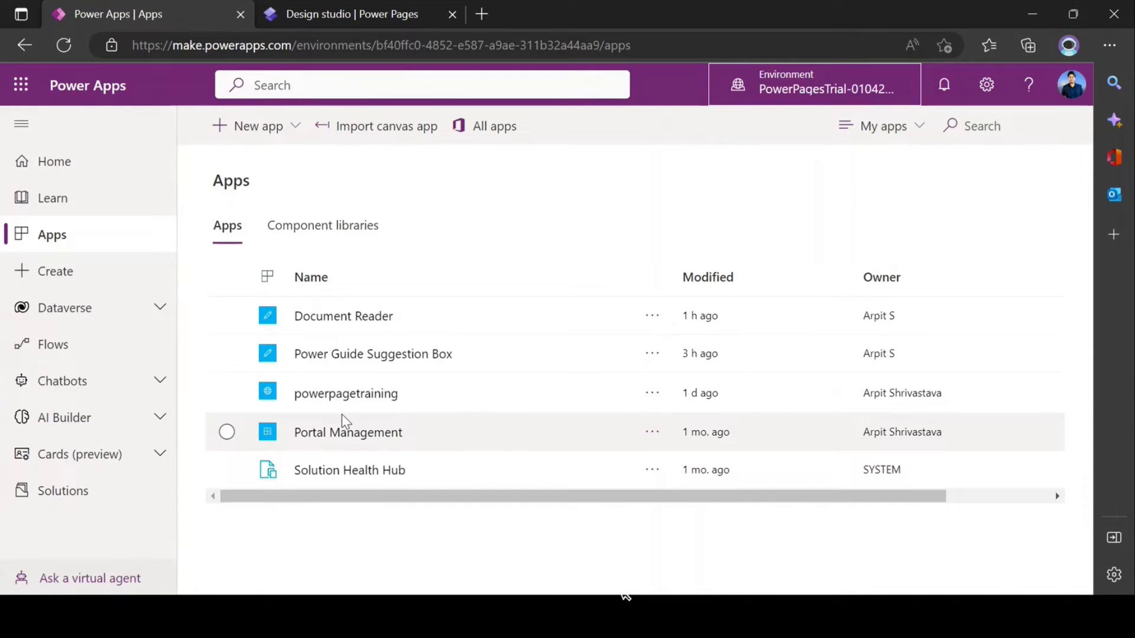
left_click(643, 357)
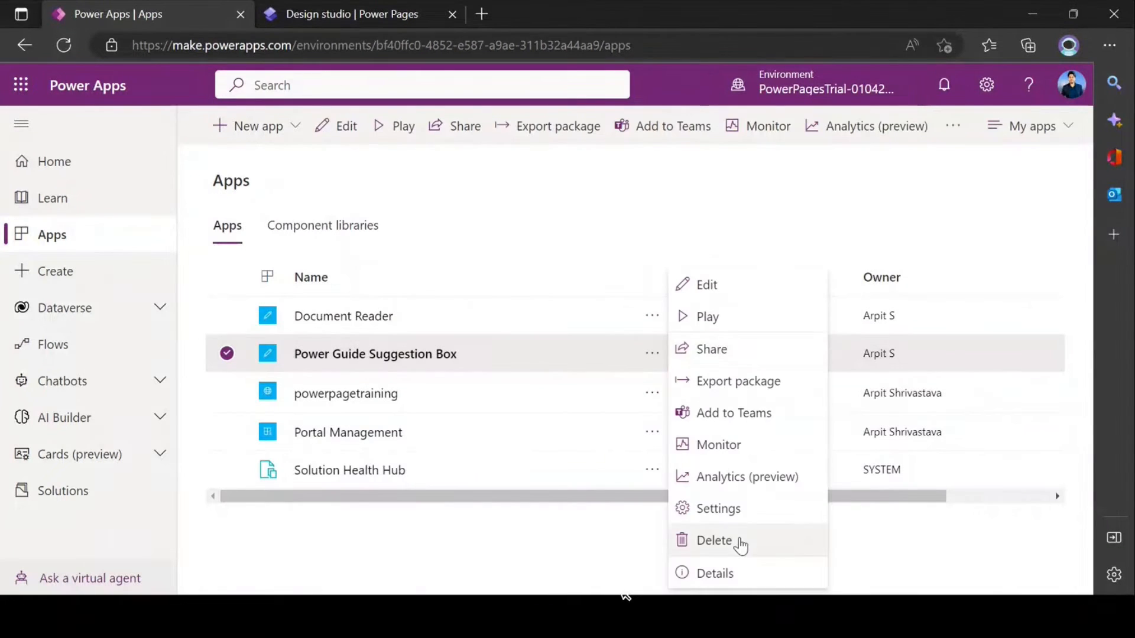
left_click(733, 541)
left_click(595, 400)
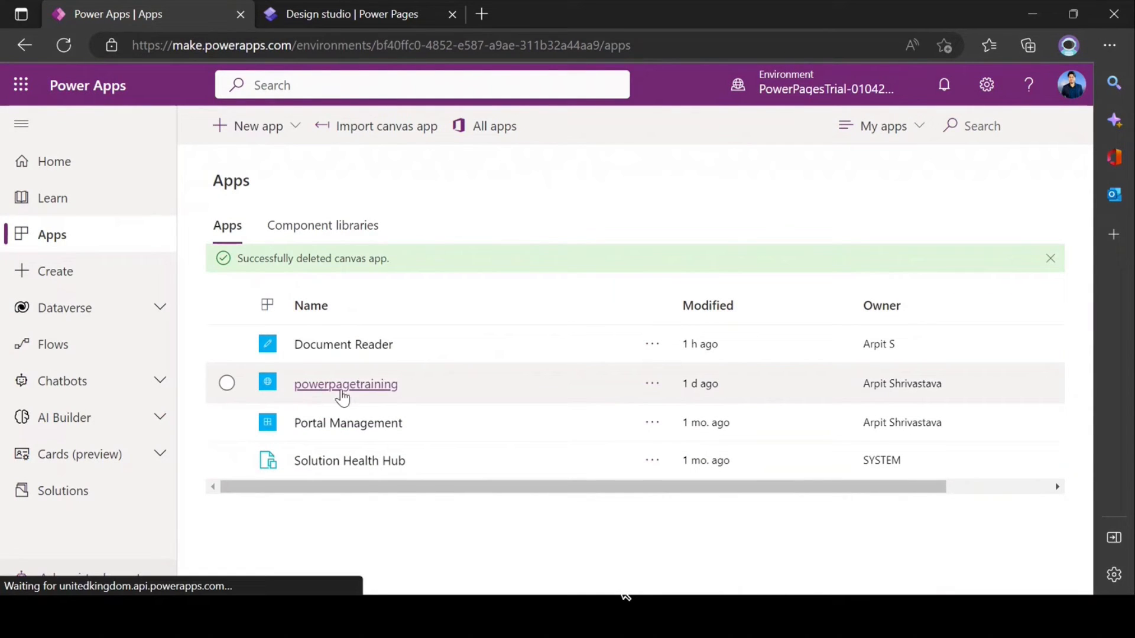
left_click(227, 384)
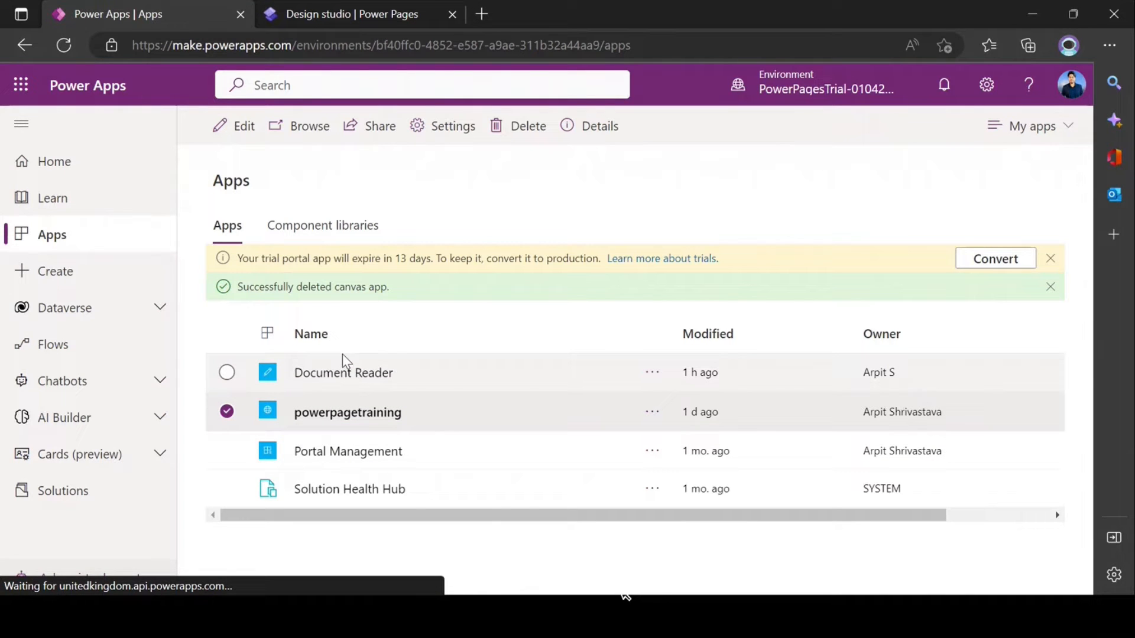
left_click(227, 451)
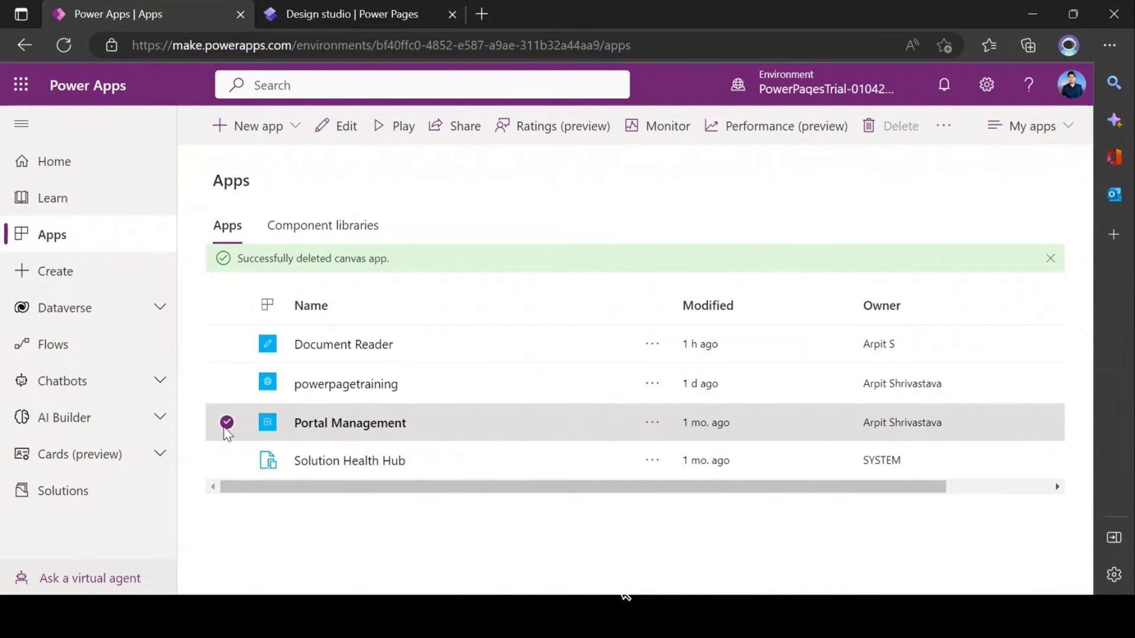
left_click(226, 422)
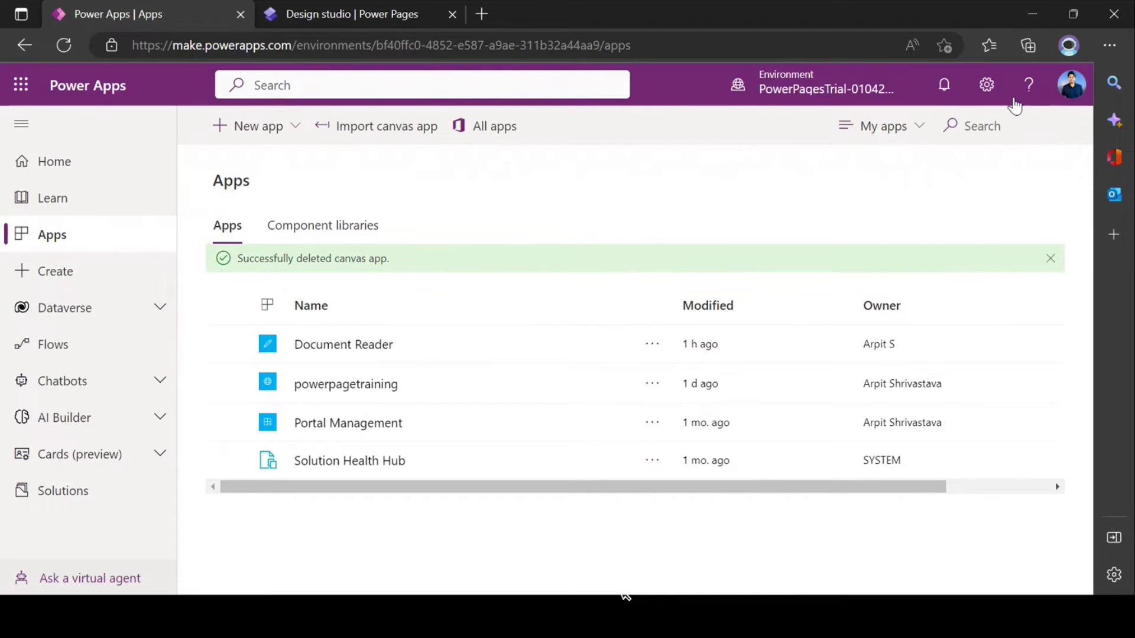
left_click(984, 100)
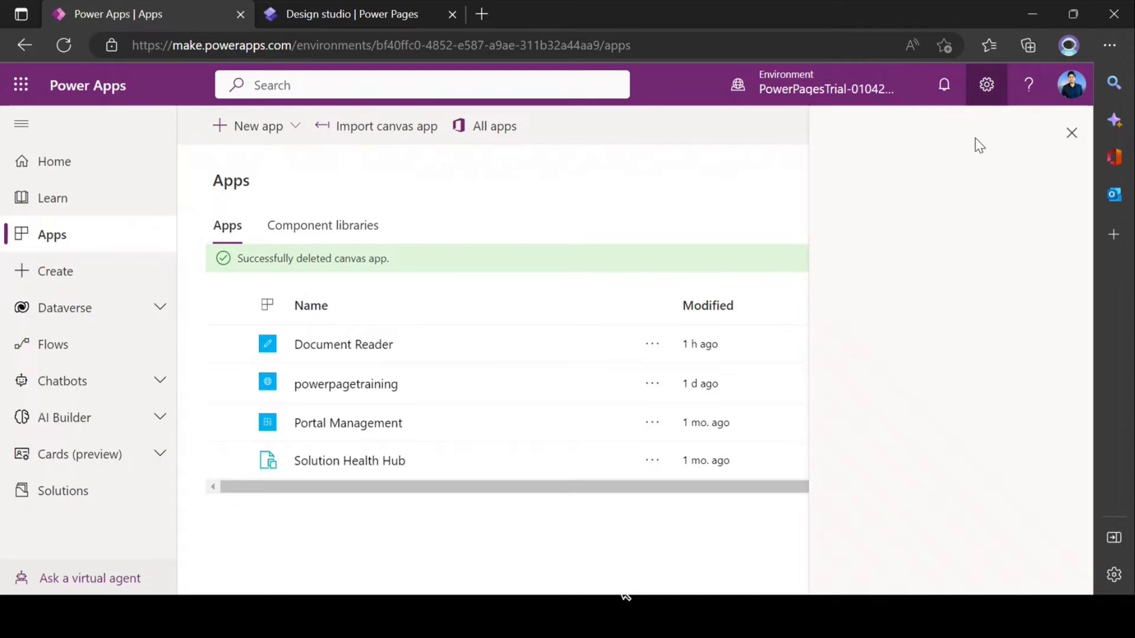
left_click(880, 213)
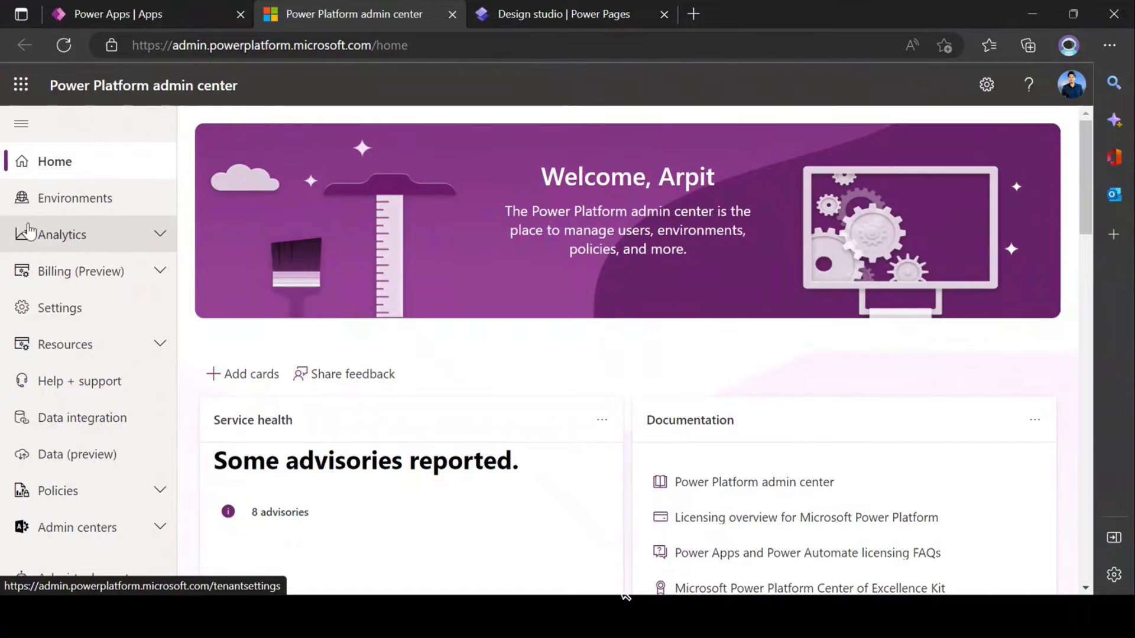
left_click(59, 201)
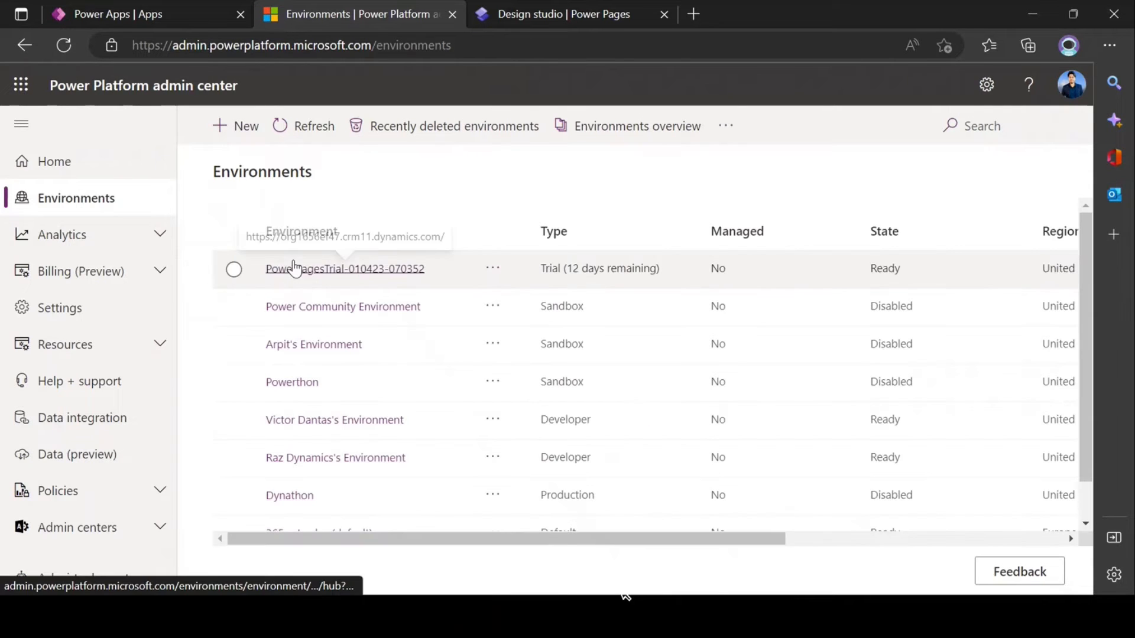
left_click(234, 270)
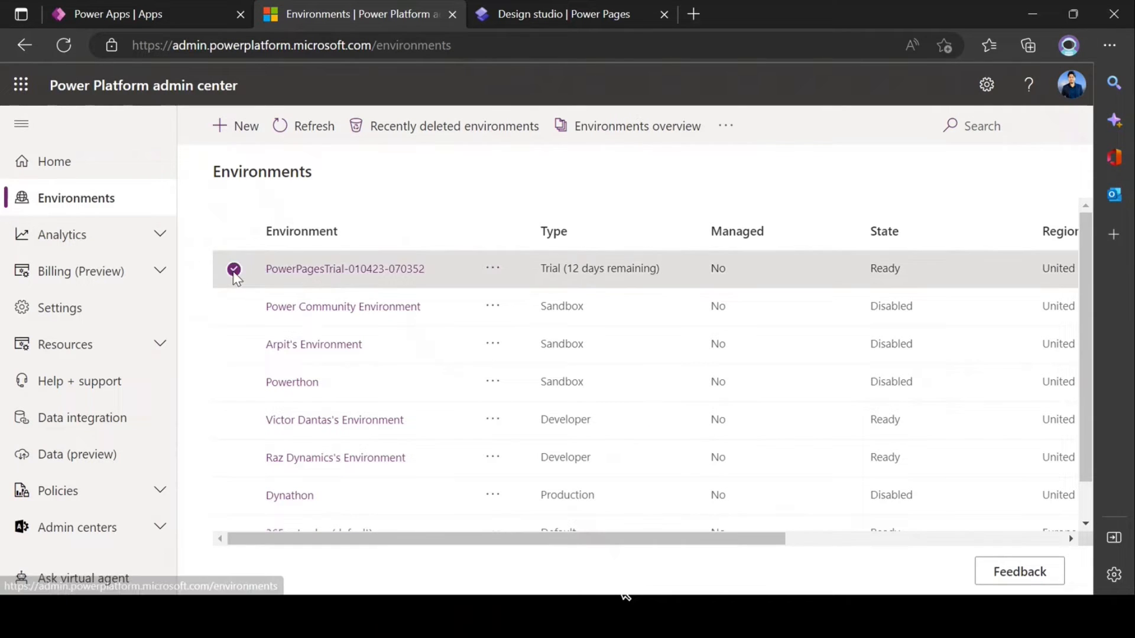
left_click(496, 126)
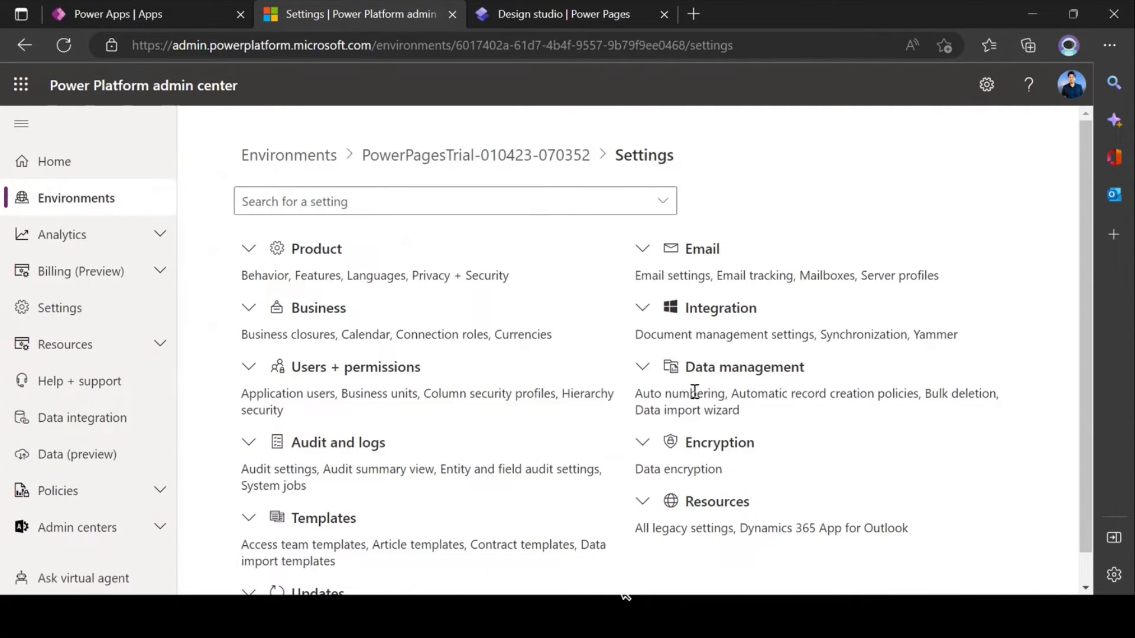
Open the document management settings from the environment's Integration settings.
left_click(643, 371)
left_click(643, 370)
scroll(423, 385, "down", 1)
scroll(673, 405, "up", 1)
left_click(642, 310)
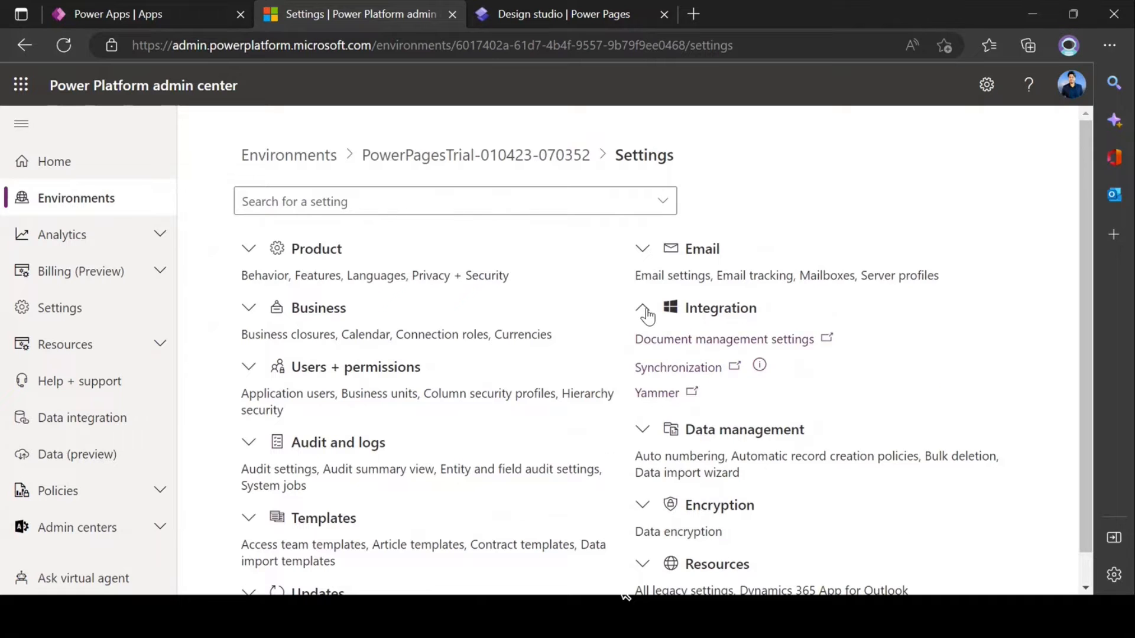
left_click(726, 351)
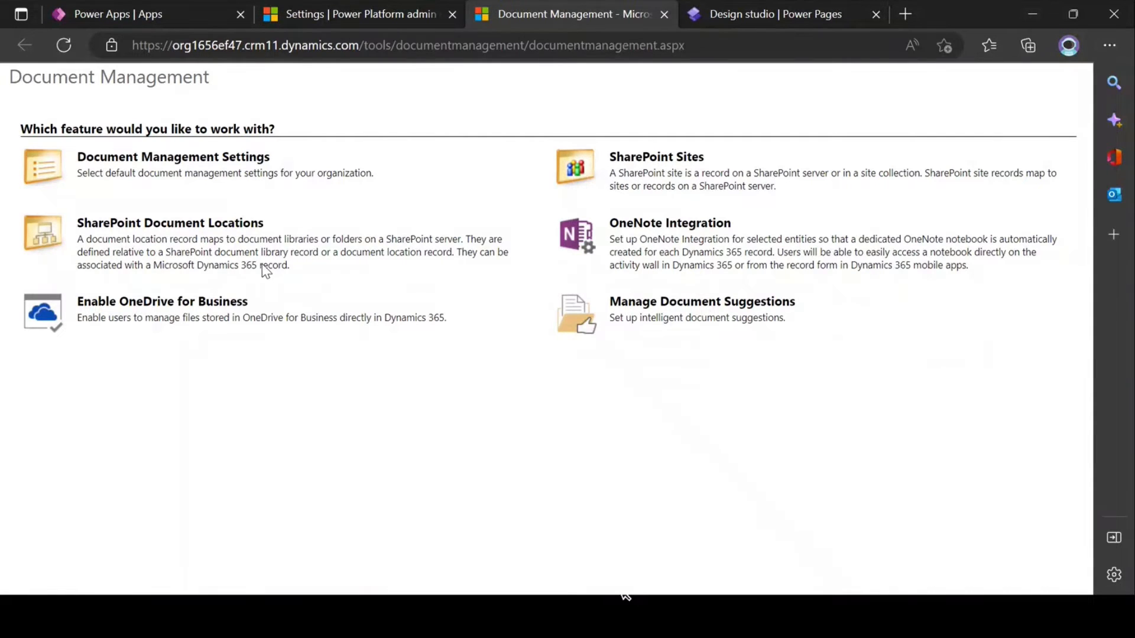
Open the Document Management Settings wizard and examine the selected entities and the default SharePoint site URL.
left_click(204, 160)
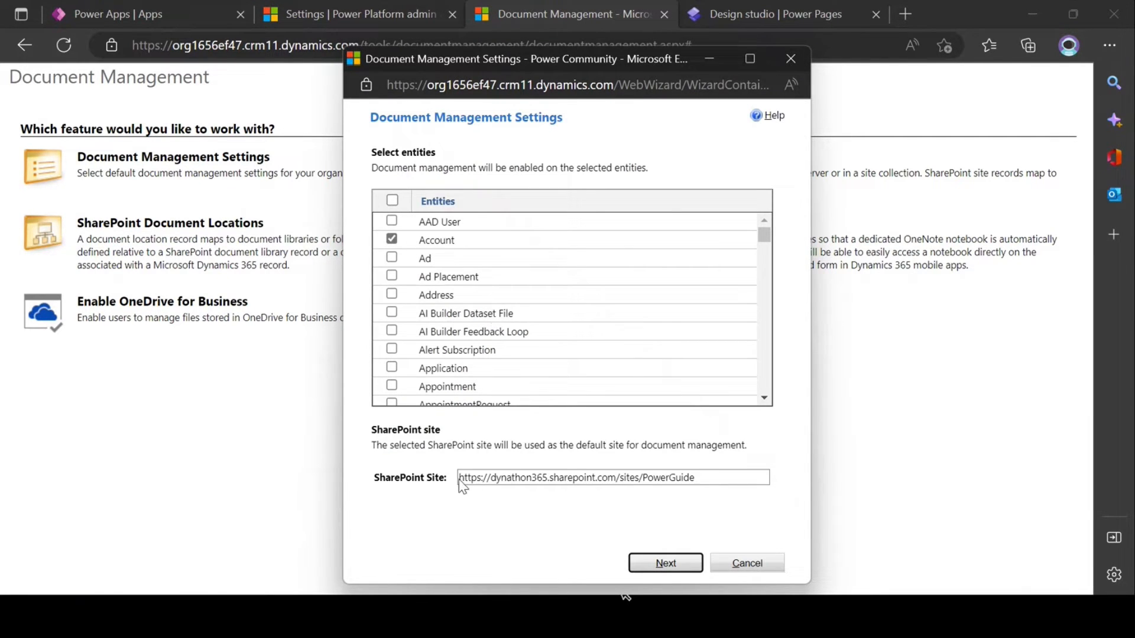
left_click_drag(459, 478, 717, 476)
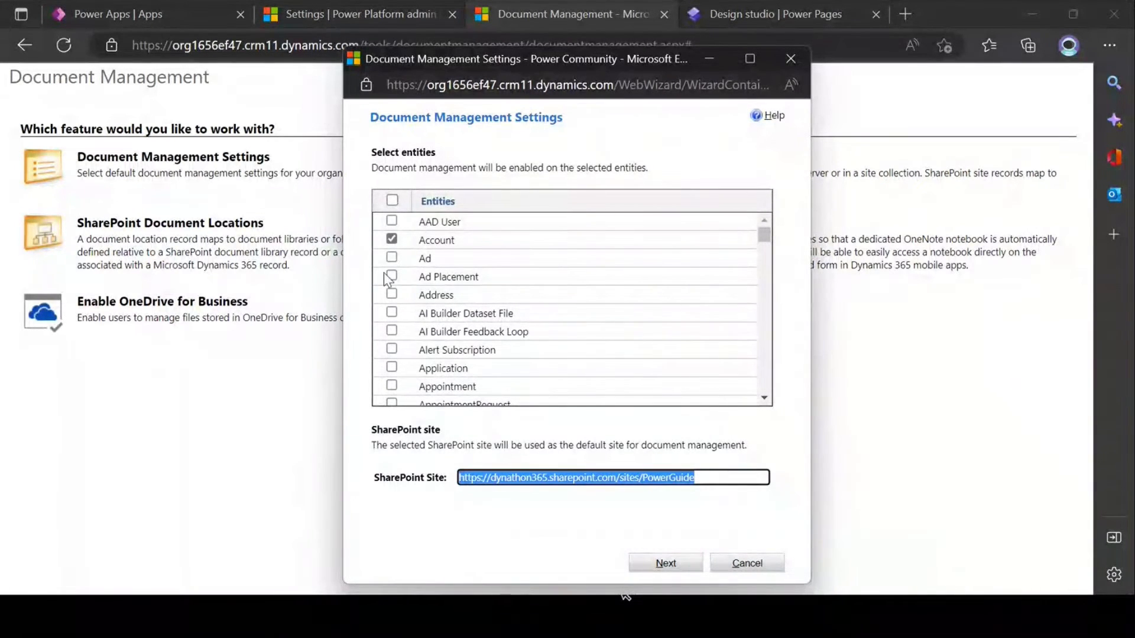
left_click(499, 480)
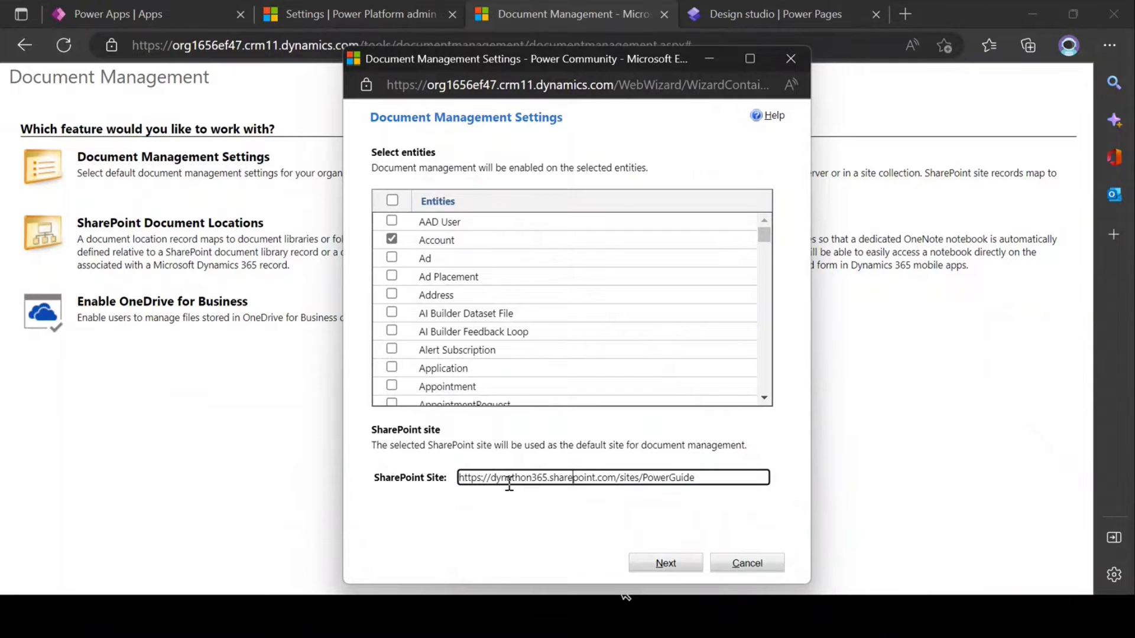
Switch to SharePoint from the Microsoft 365 apps and open the Power Guide site.
left_click(136, 2)
left_click(21, 83)
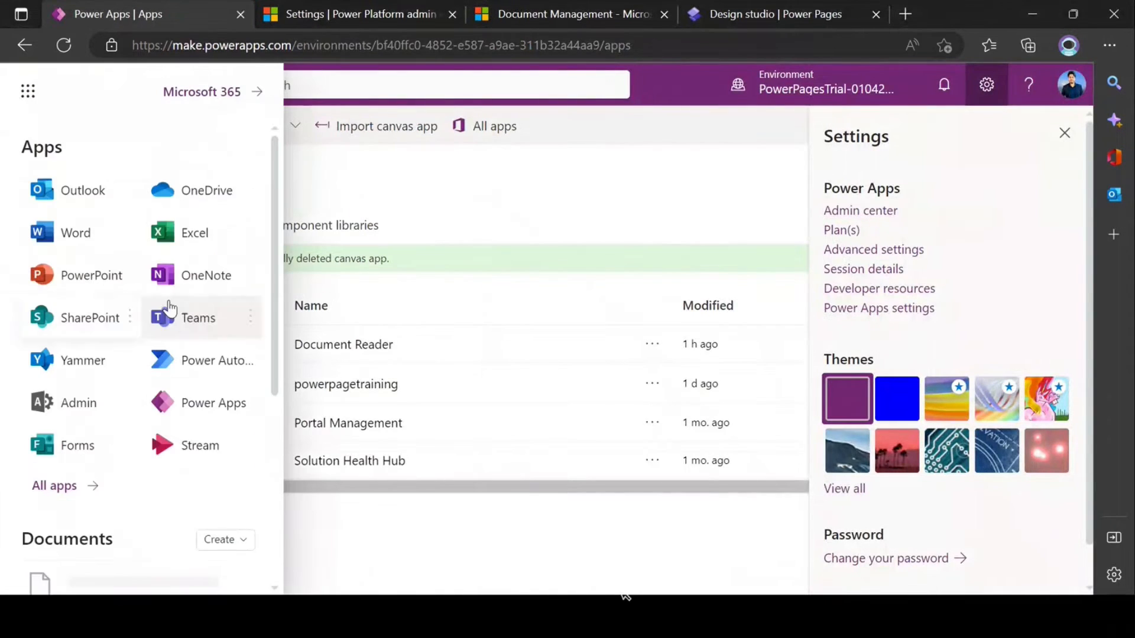
left_click(90, 315)
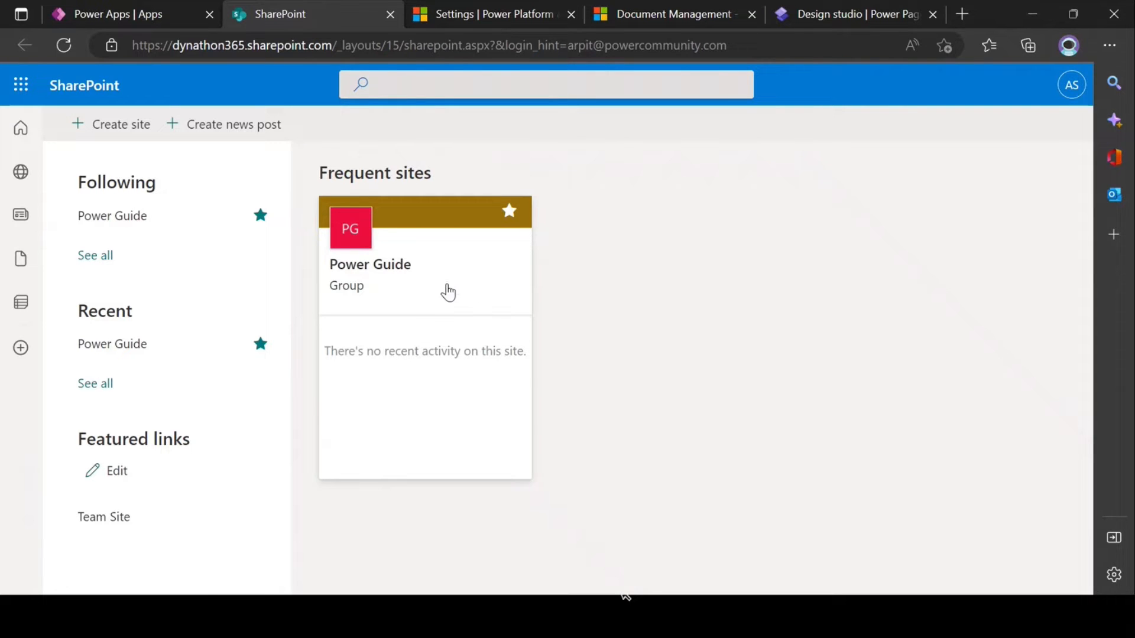
left_click(426, 289)
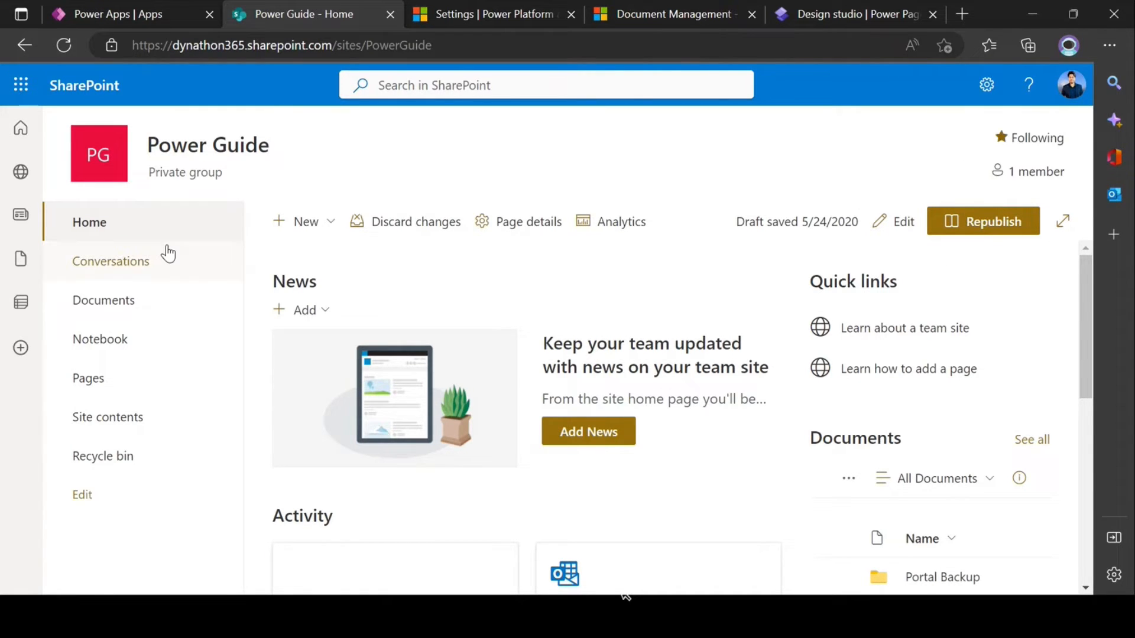
Check the Power Guide site's documents page and its home page URL, and return to the Document Management page.
left_click(123, 304)
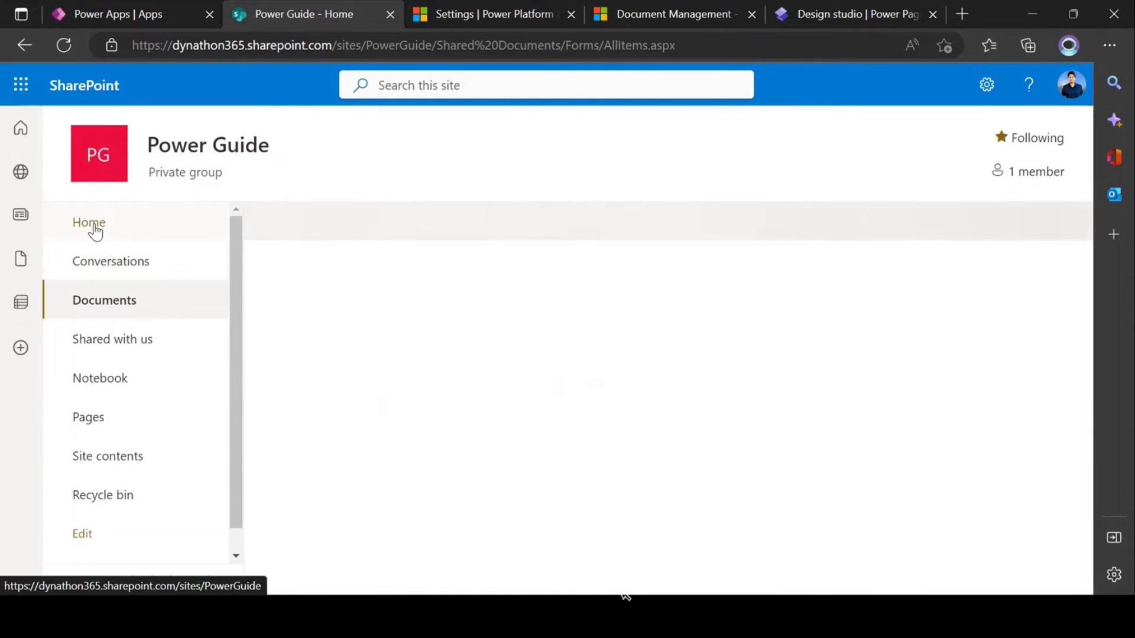
left_click(93, 227)
left_click(395, 47)
left_click_drag(395, 51, 98, 56)
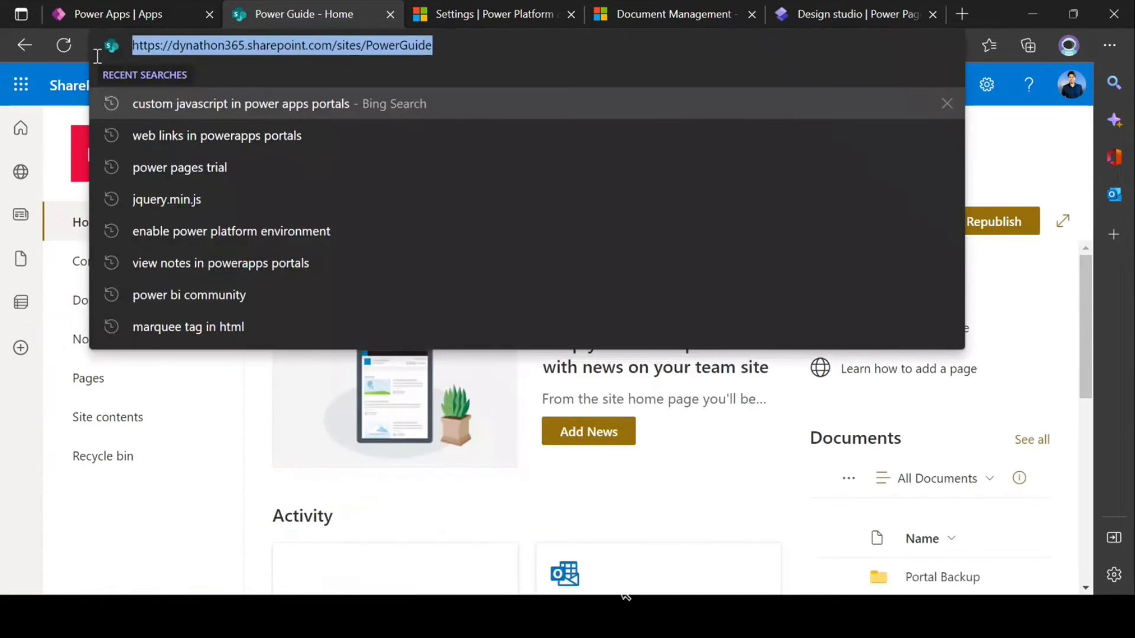
left_click(479, 6)
left_click(627, 14)
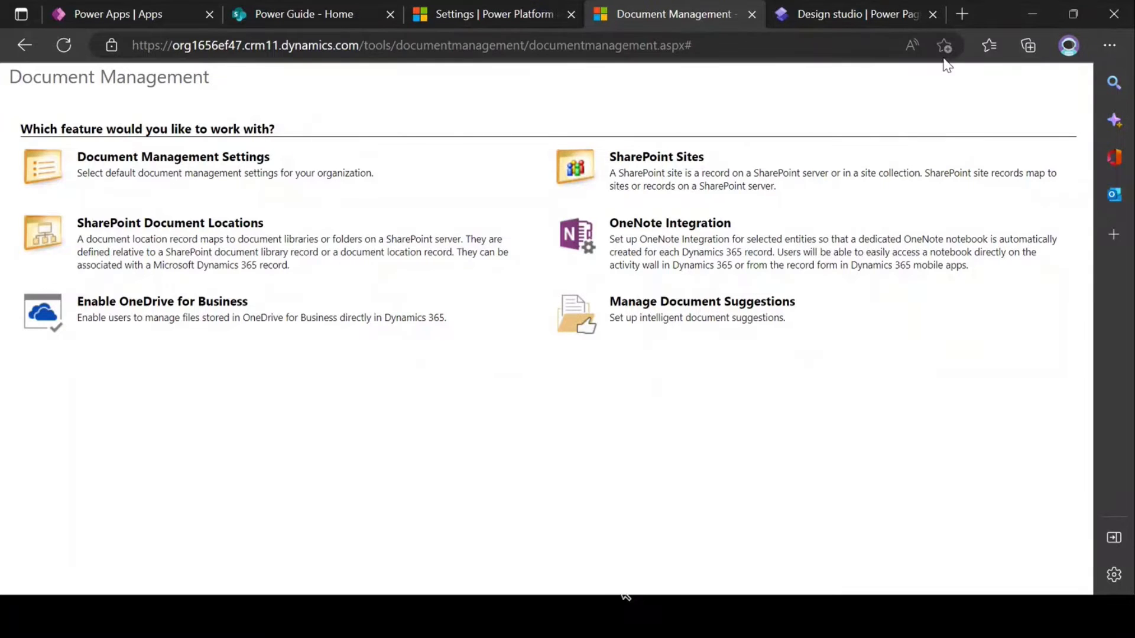
Search the web for "enable sharepoint integration dynamics 365" in a new browser tab.
left_click(962, 13)
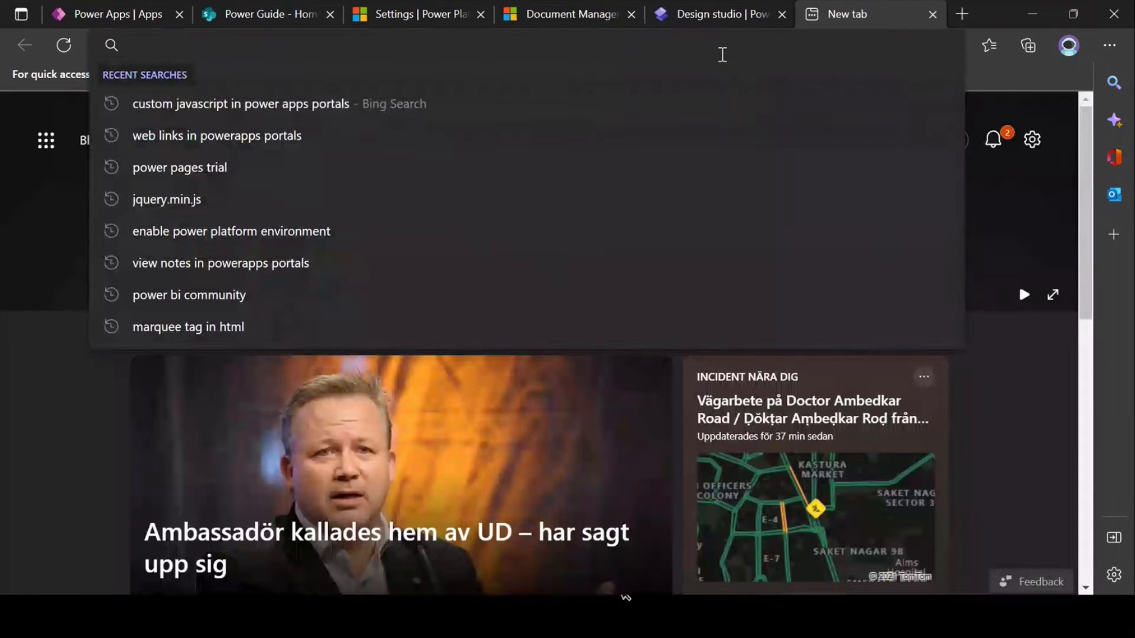
type("enable ")
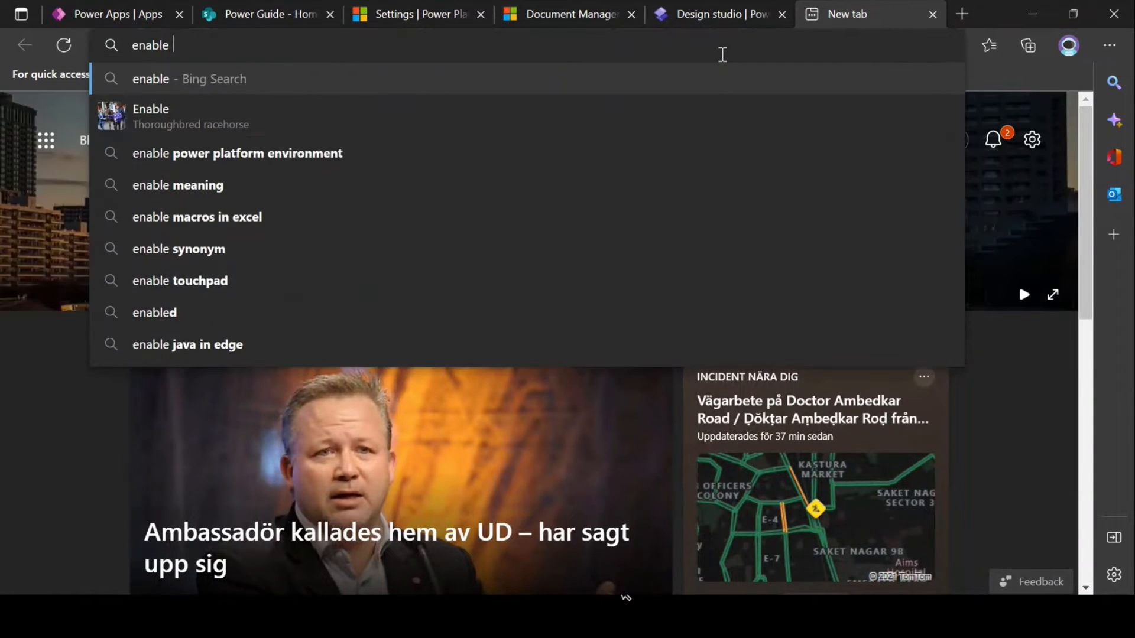
type("sharepoint integra")
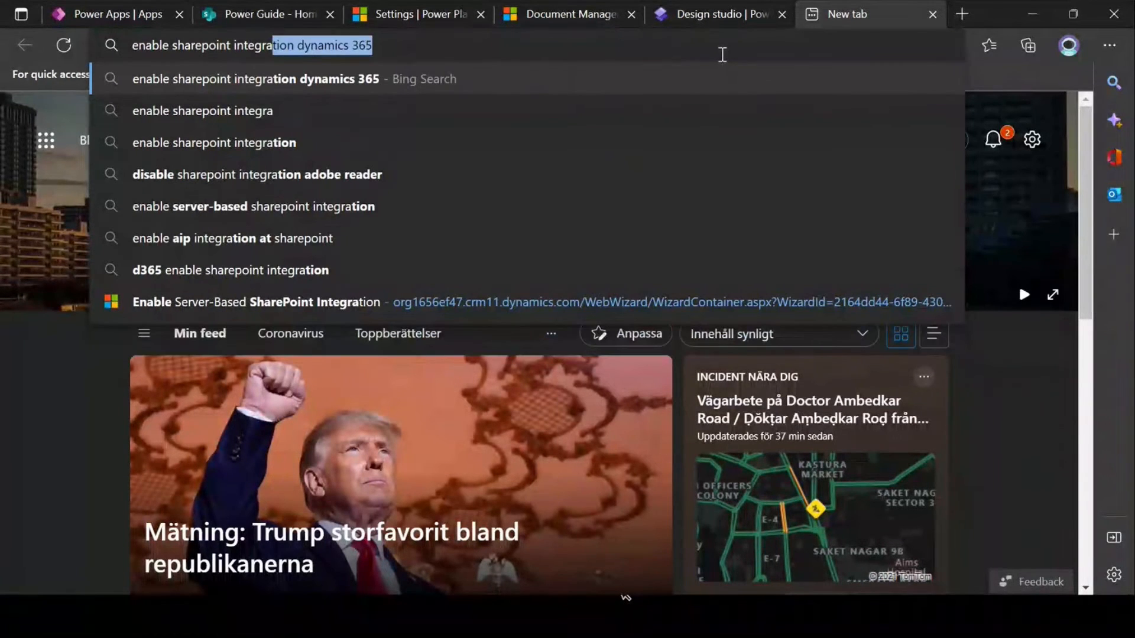
key("Return")
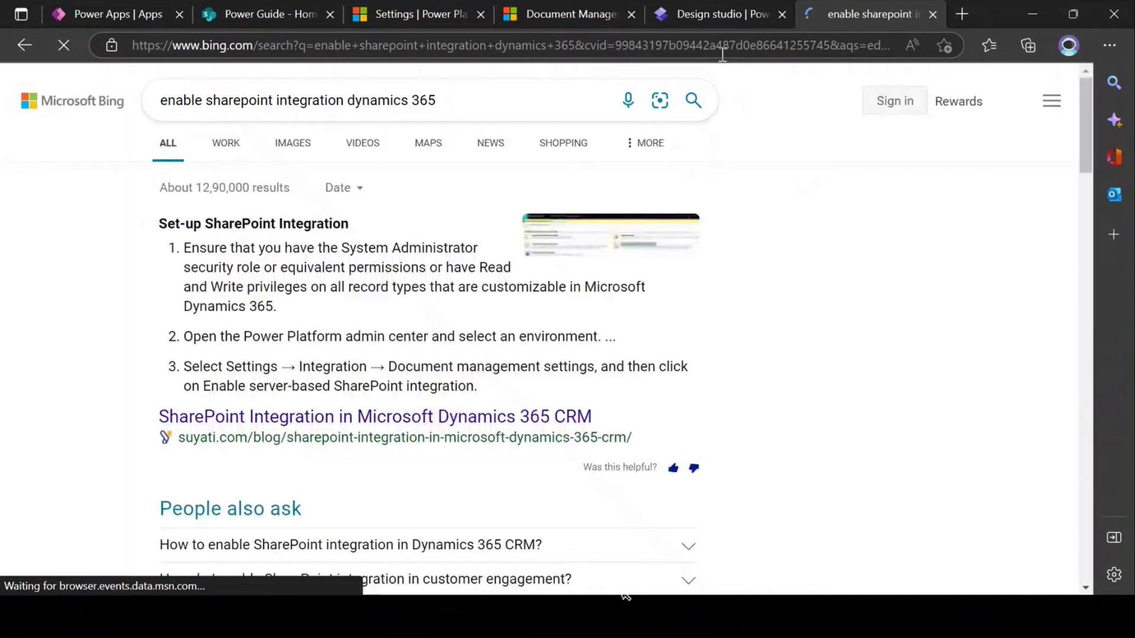
Open the Microsoft Learn article "Configure Dynamics 365 Sales to integrate with SharePoint" and look through its content.
scroll(329, 438, "down", 3)
scroll(291, 425, "down", 1)
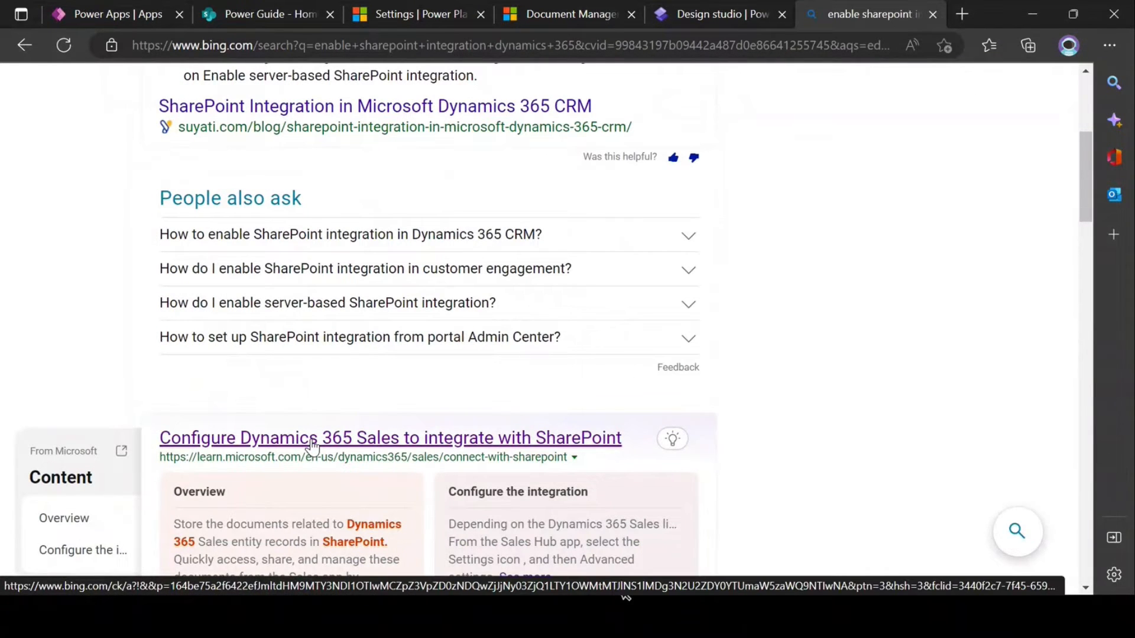
left_click(312, 447)
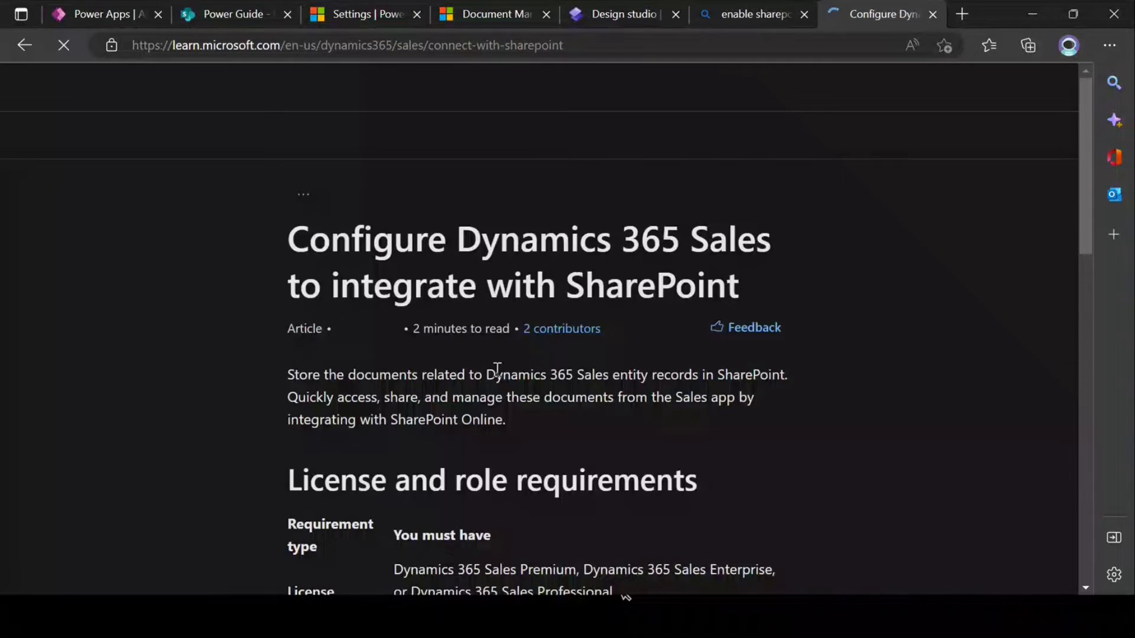
scroll(498, 331, "down", 8)
scroll(499, 333, "down", 7)
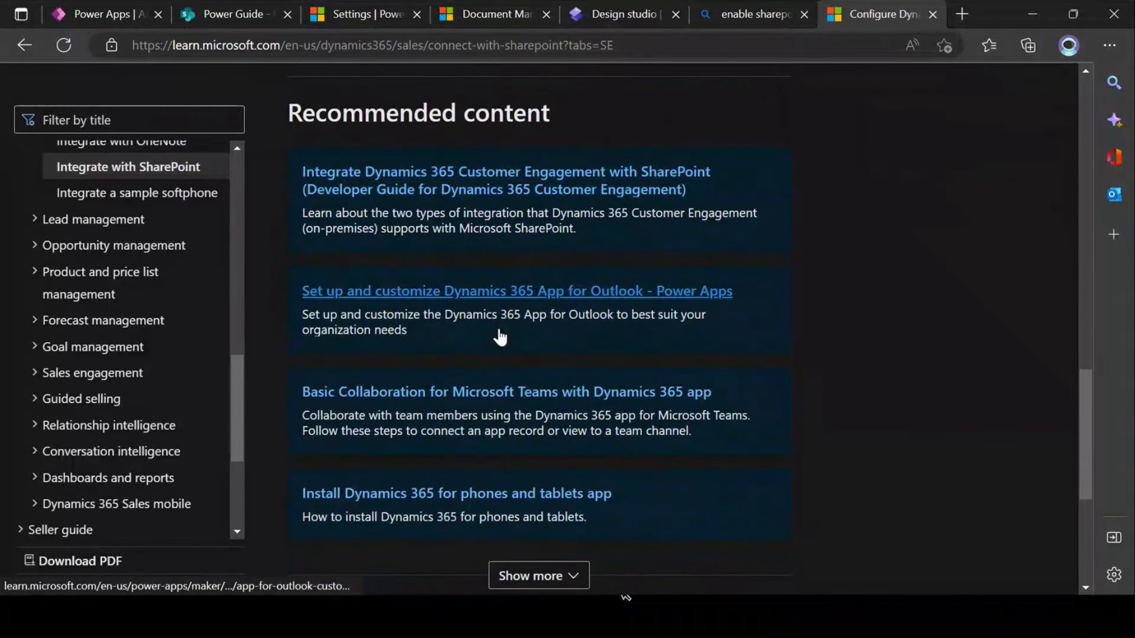
scroll(499, 337, "down", 5)
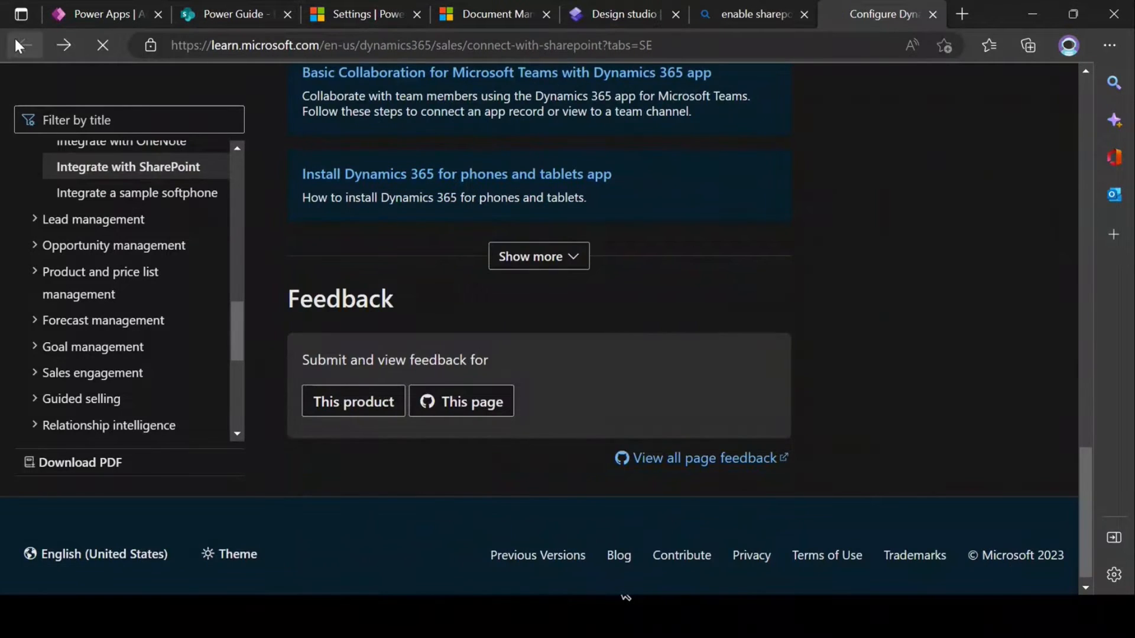
Return to the search results and look through them for another guide on enabling SharePoint integration.
left_click(18, 41)
scroll(465, 322, "down", 4)
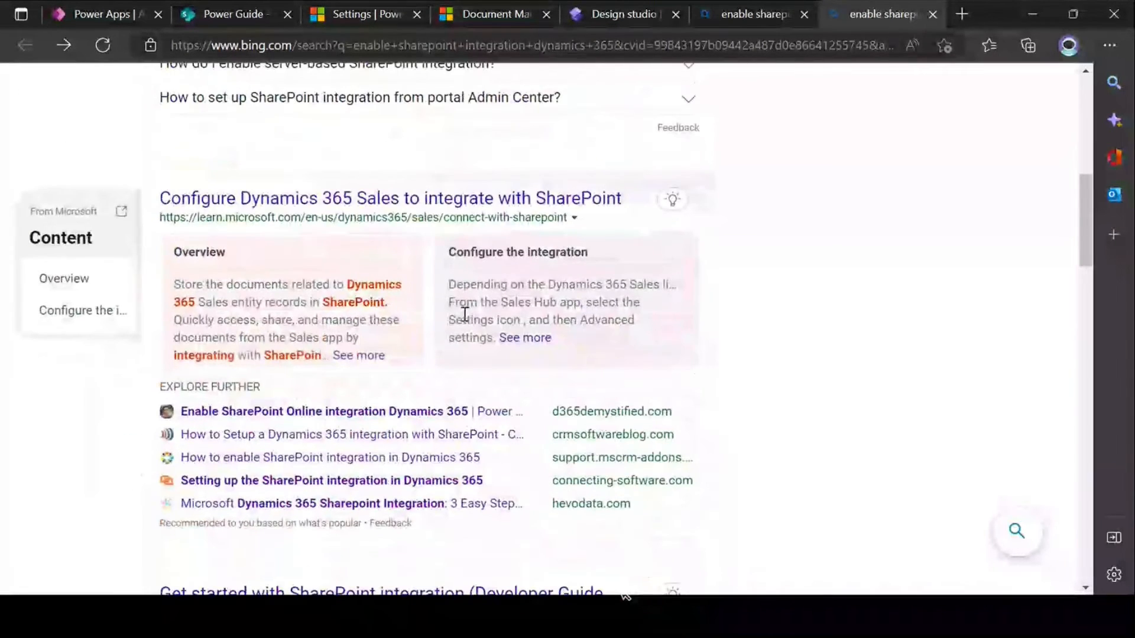
scroll(393, 273, "down", 2)
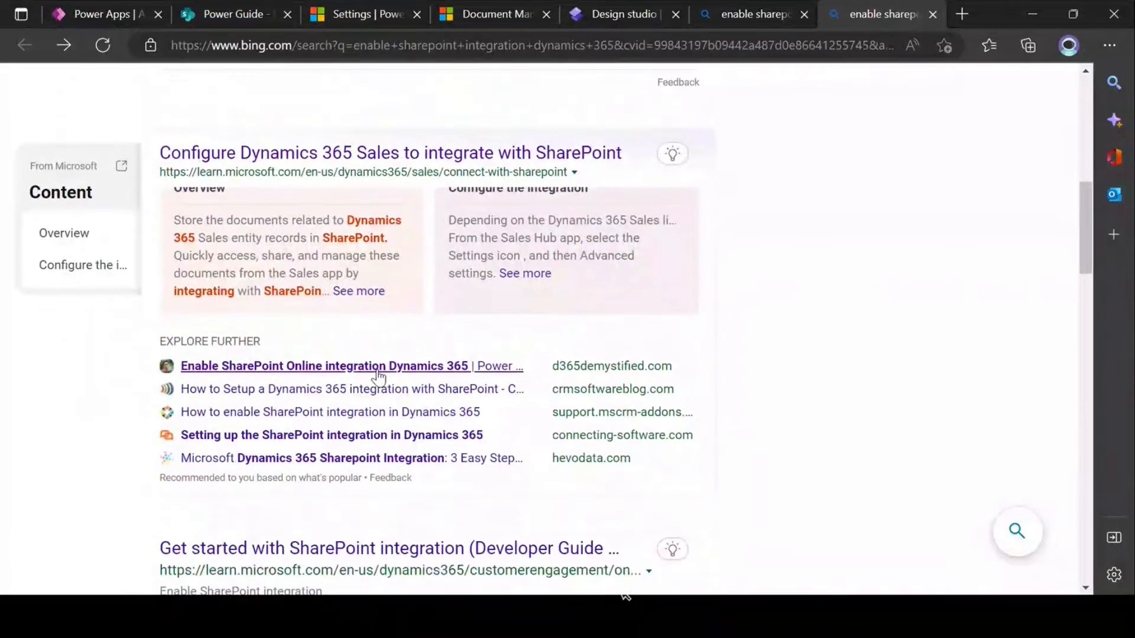
scroll(378, 376, "down", 3)
scroll(392, 362, "up", 13)
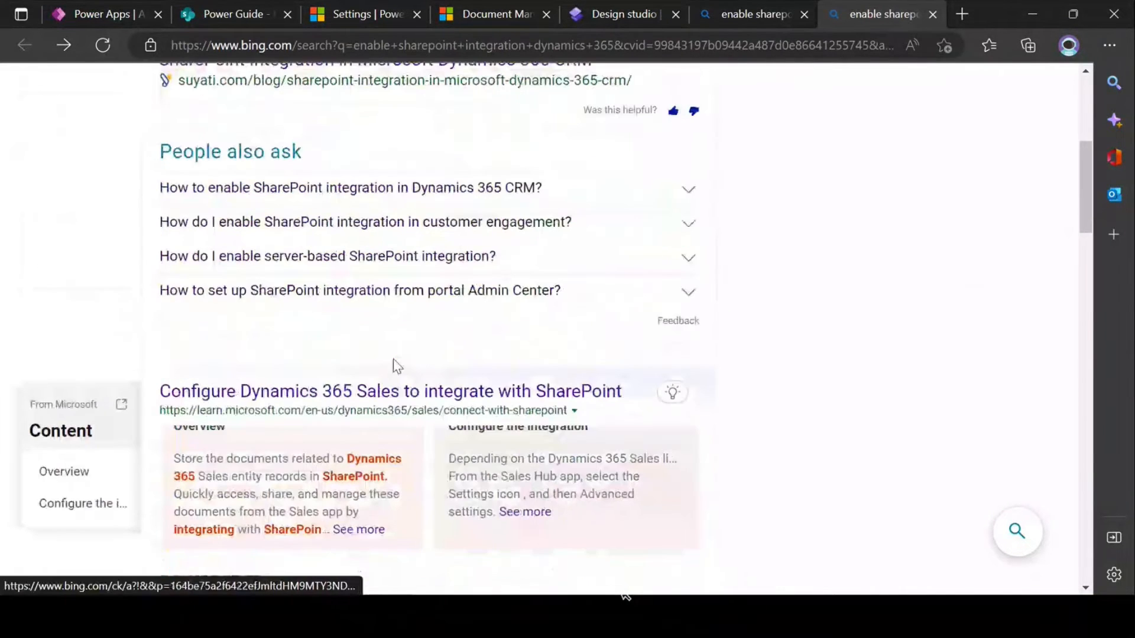
Search the web for "sharepoint integration for powerapps portals".
left_click_drag(424, 92, 147, 94)
type("share")
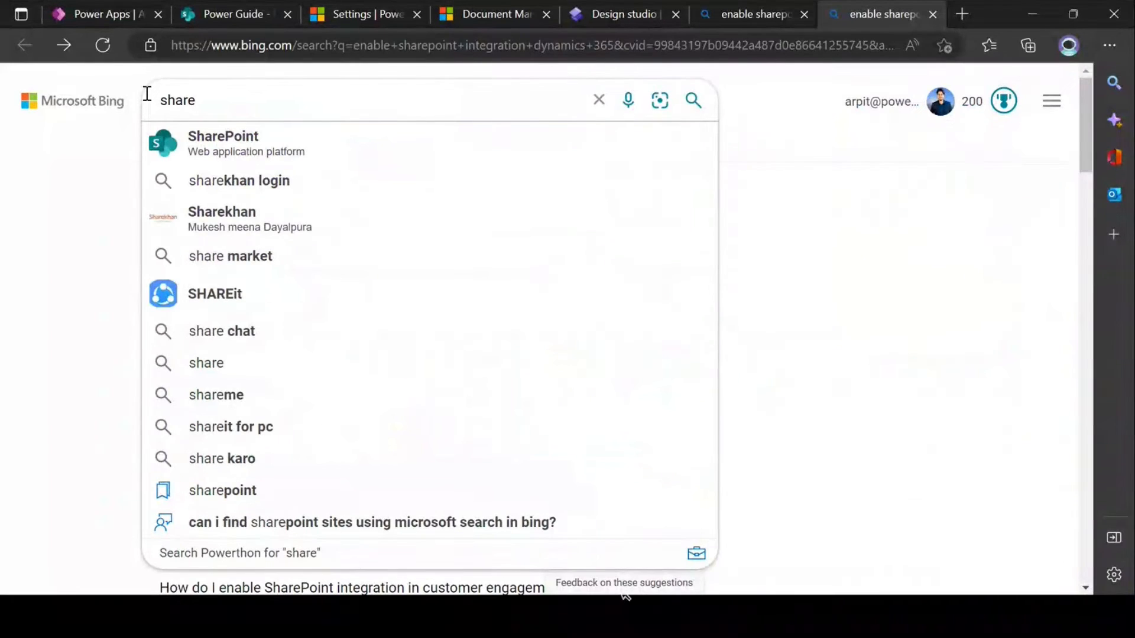
type("point inte")
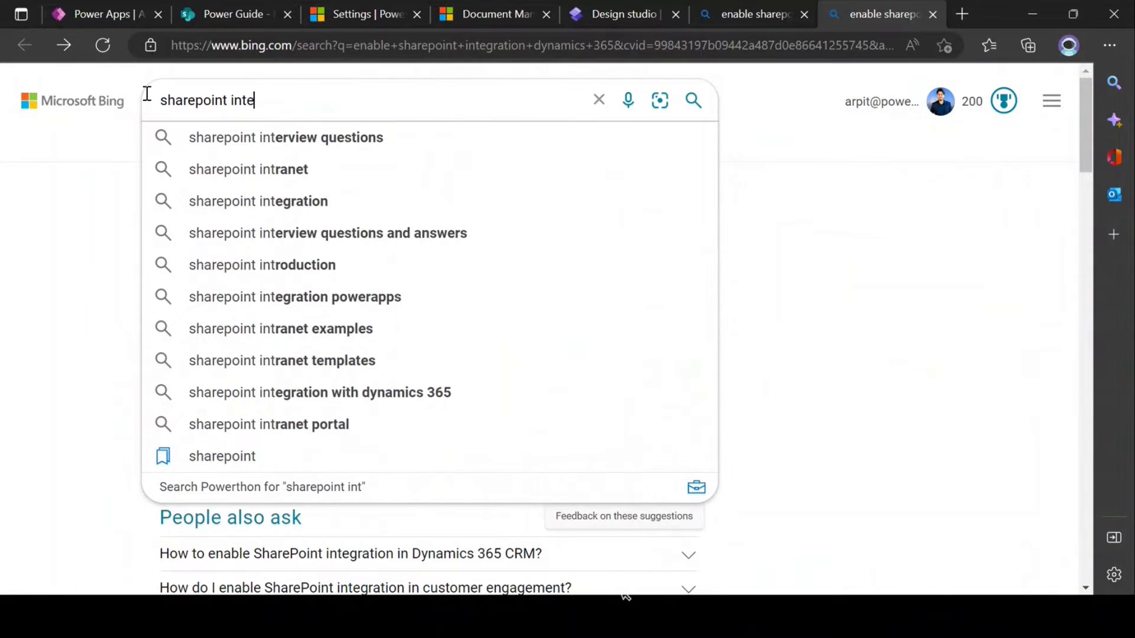
type("gration")
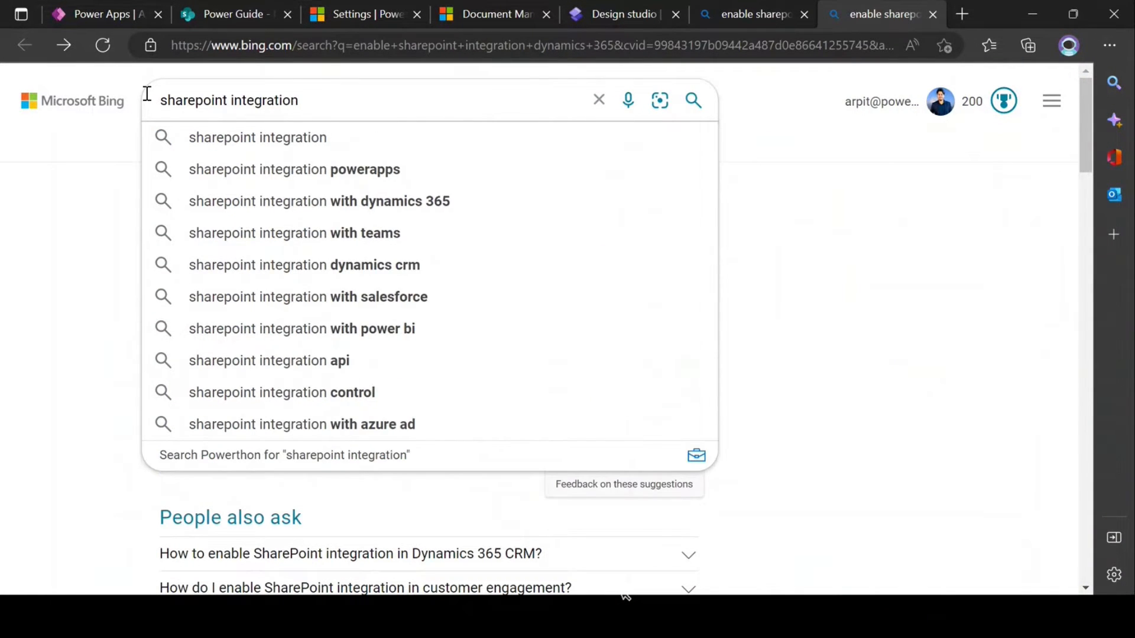
type(" for power")
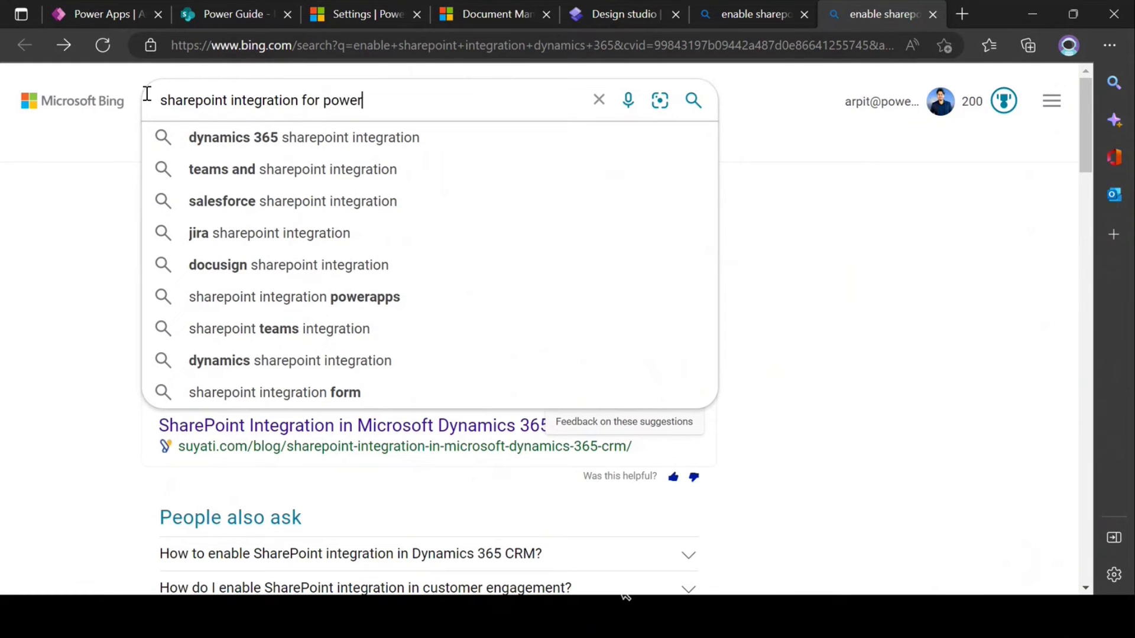
type("apps portals")
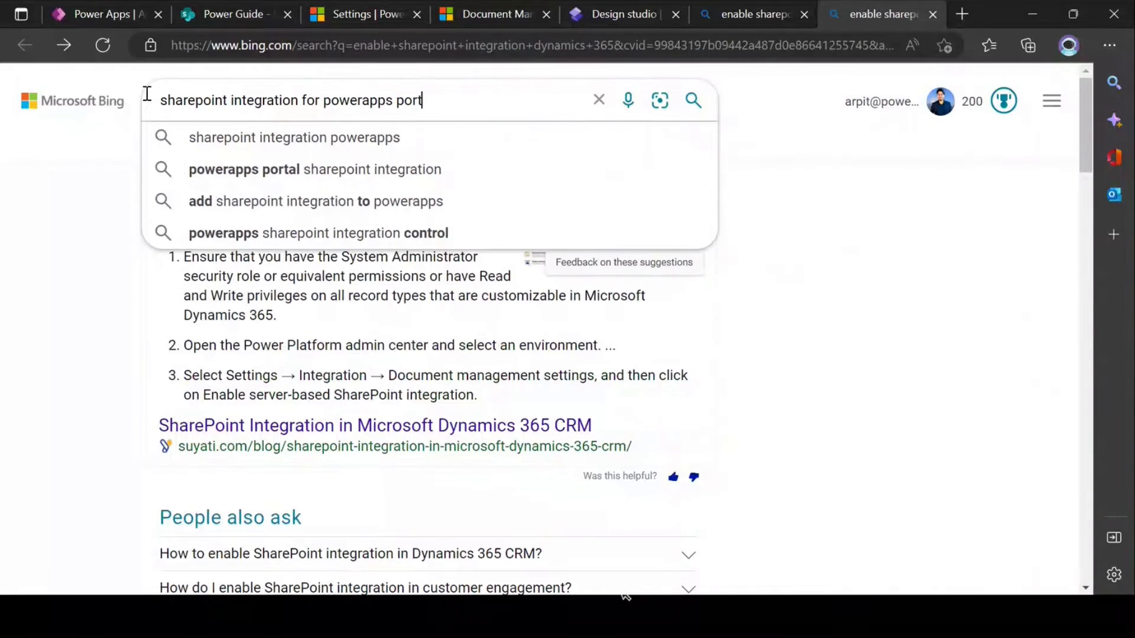
key("Return")
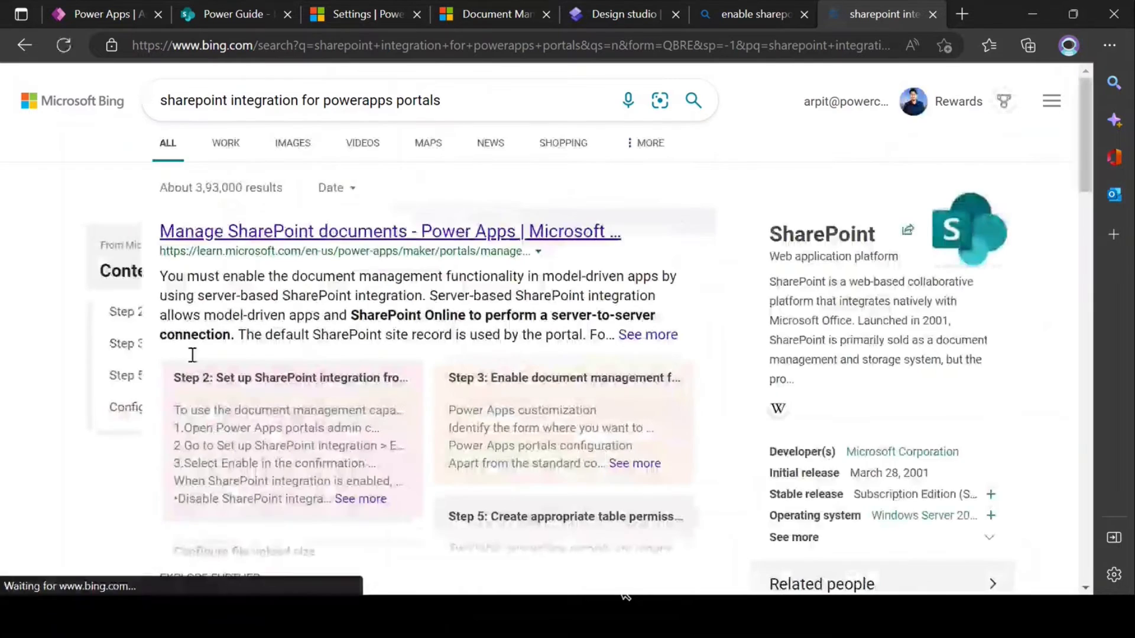
Open the Microsoft Learn article "Manage SharePoint documents" and follow its Step 1 link to "Set up model-driven apps to use SharePoint Online".
left_click(370, 233)
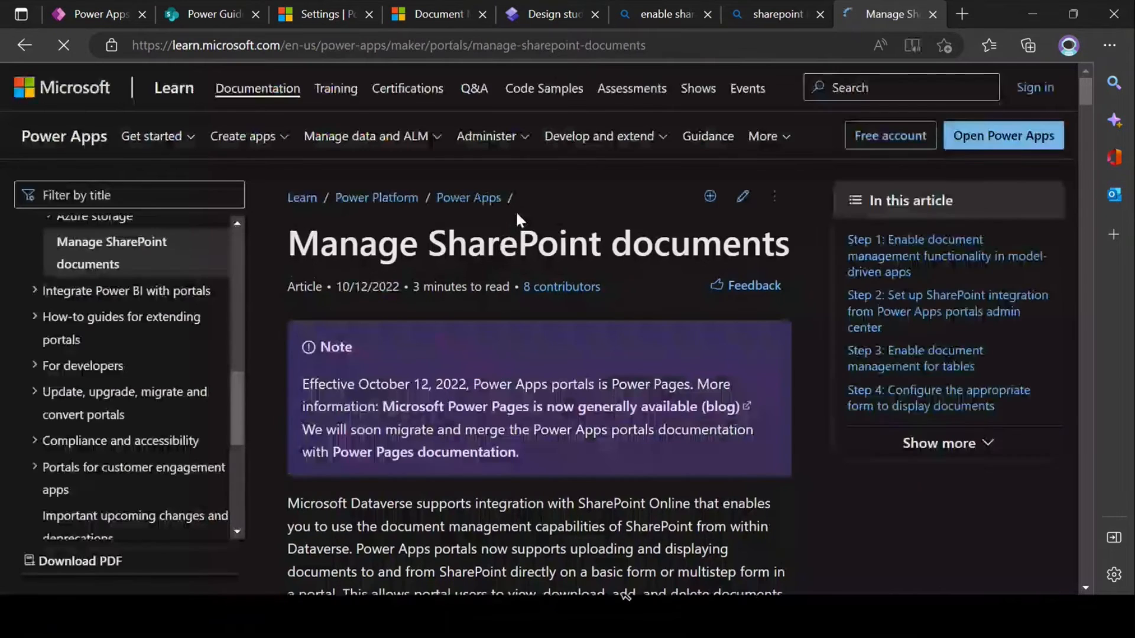
scroll(548, 338, "down", 10)
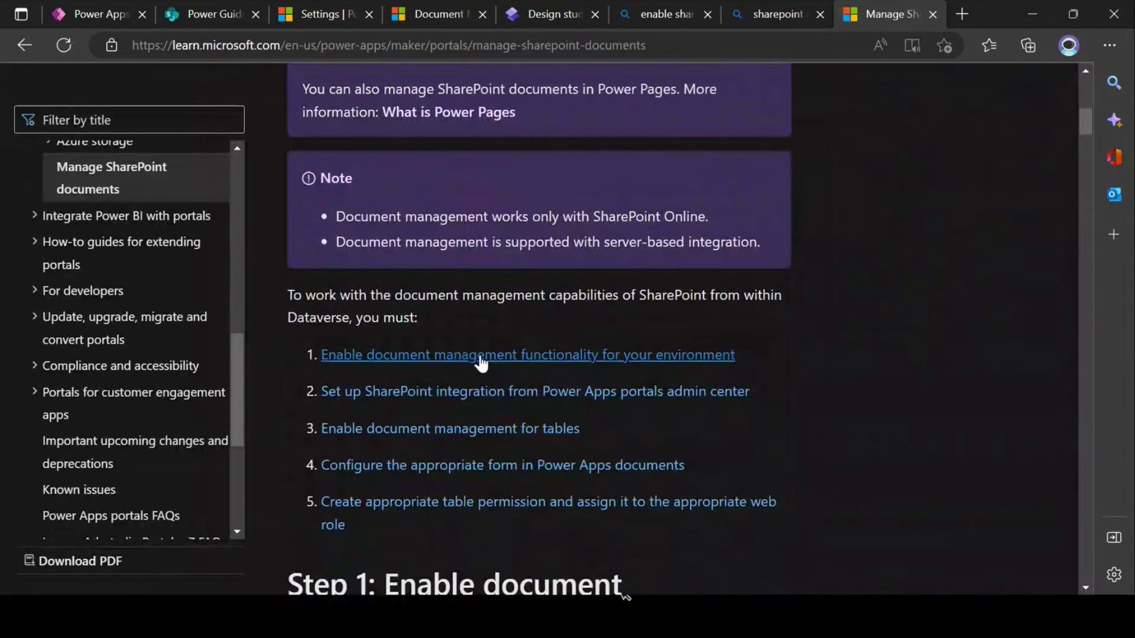
left_click(571, 357)
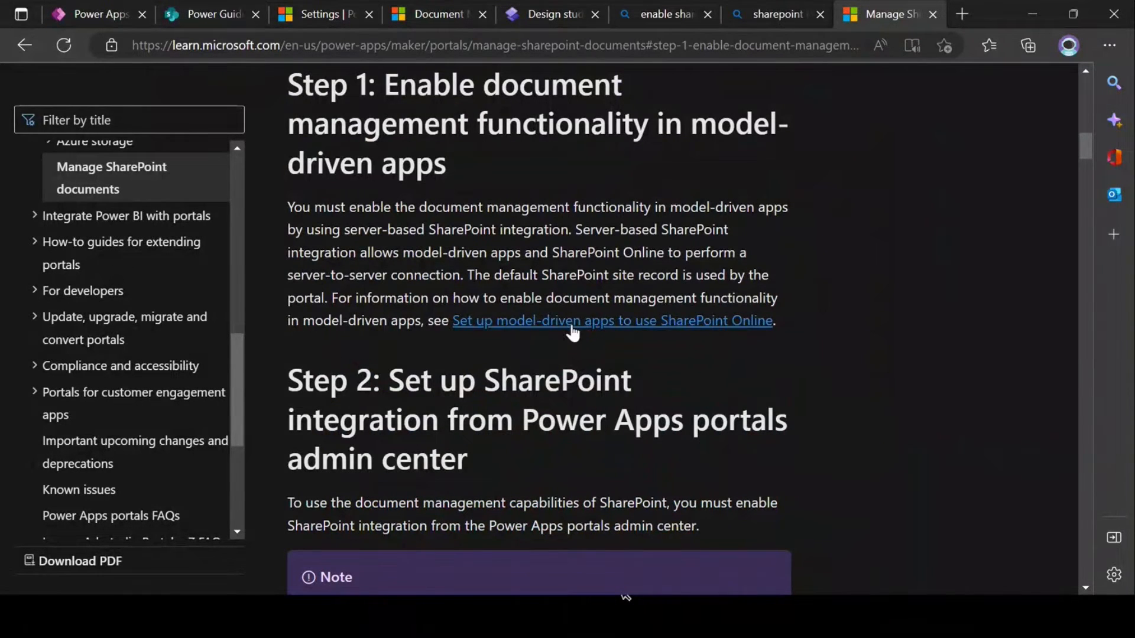
left_click(586, 333)
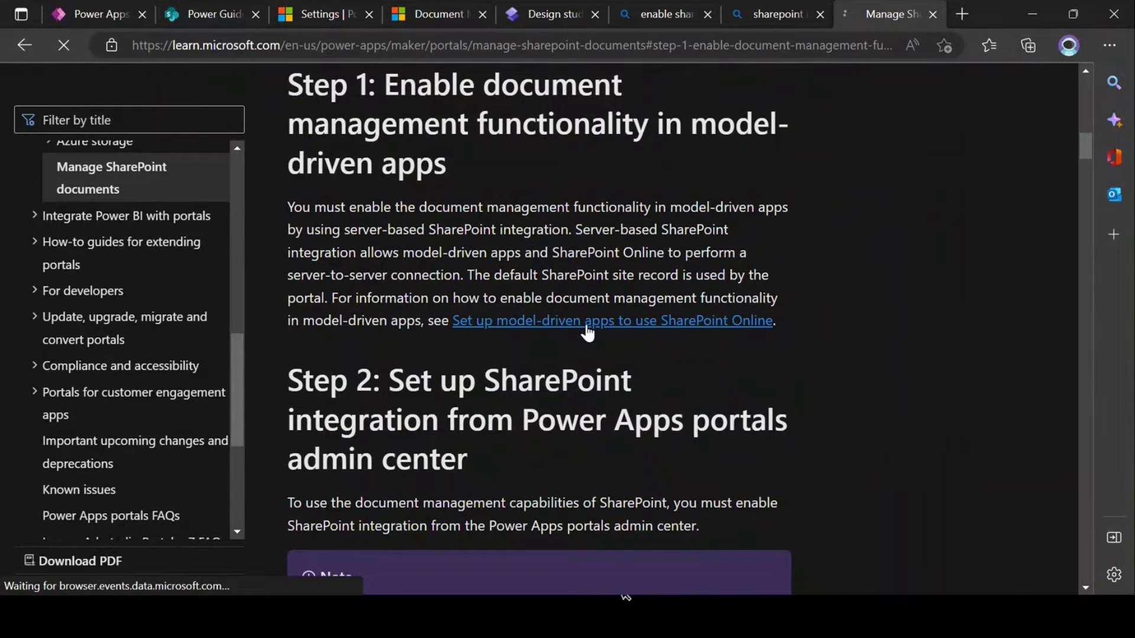
Find the instructions for enabling server-based SharePoint integration and highlight "Document management settings" and "Enable server-based SharePoint integration" in step 2.
scroll(580, 235, "down", 20)
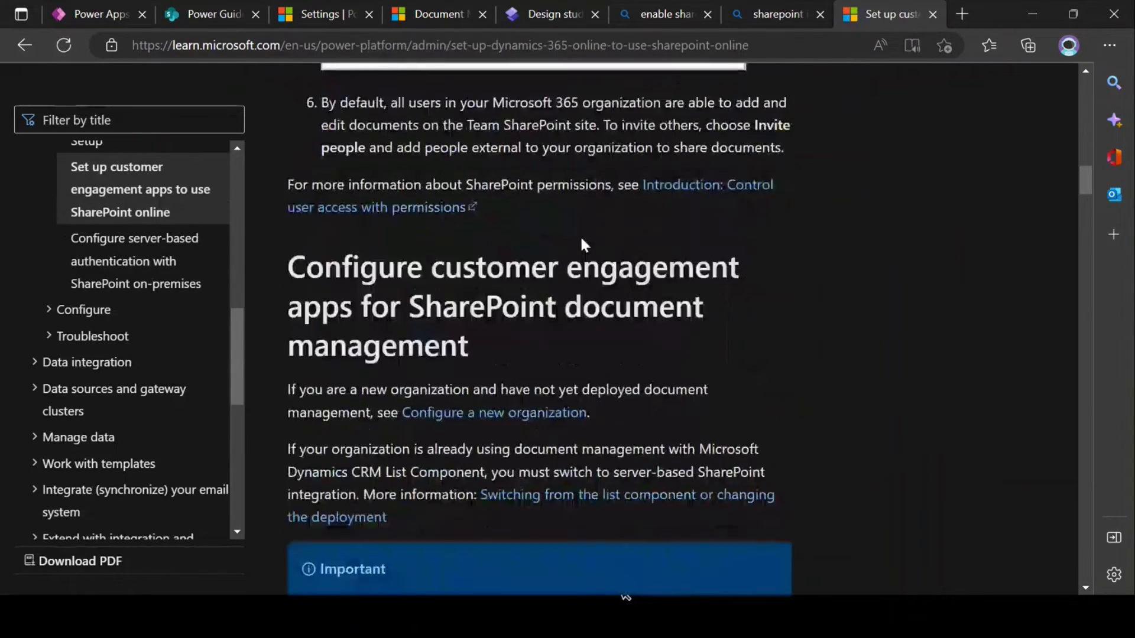
scroll(580, 235, "down", 20)
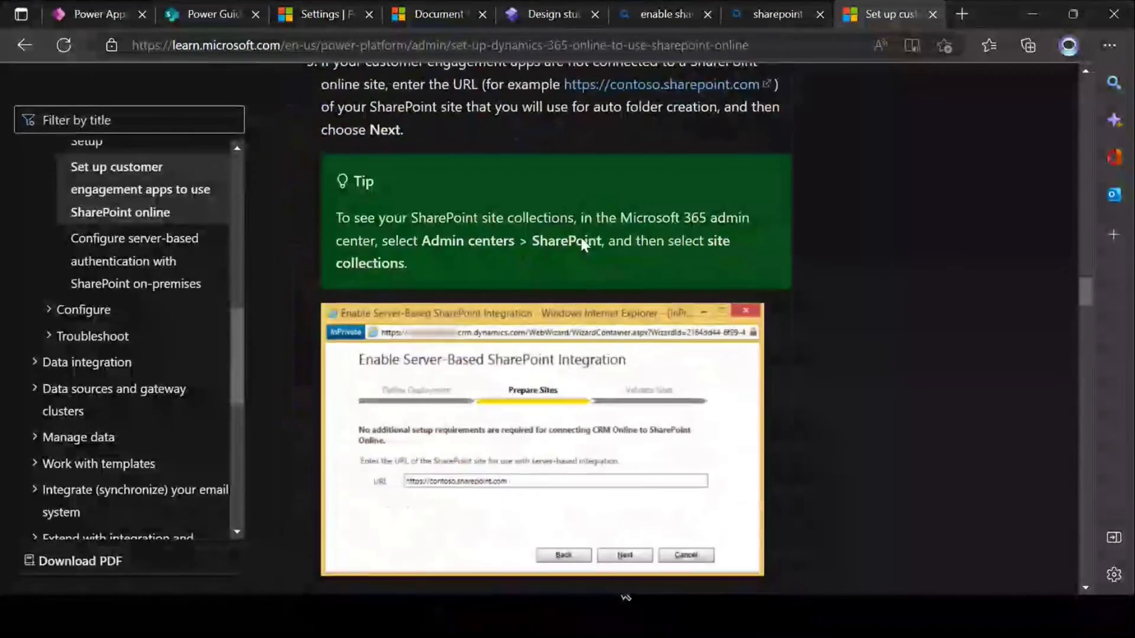
scroll(580, 236, "up", 3)
scroll(580, 235, "down", 1)
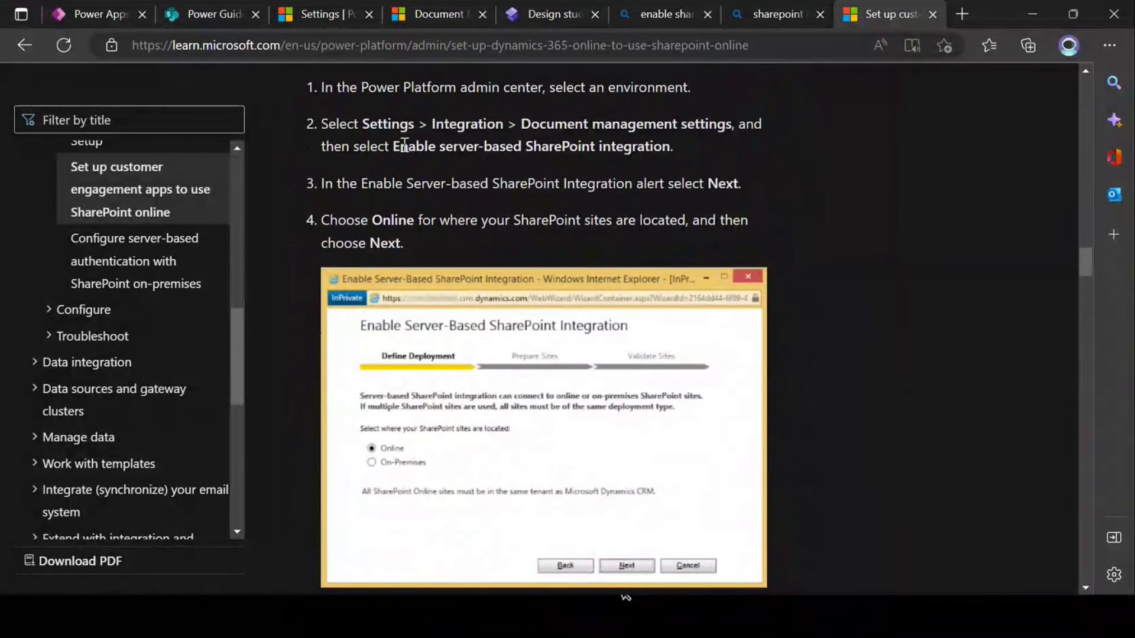
left_click_drag(521, 124, 734, 125)
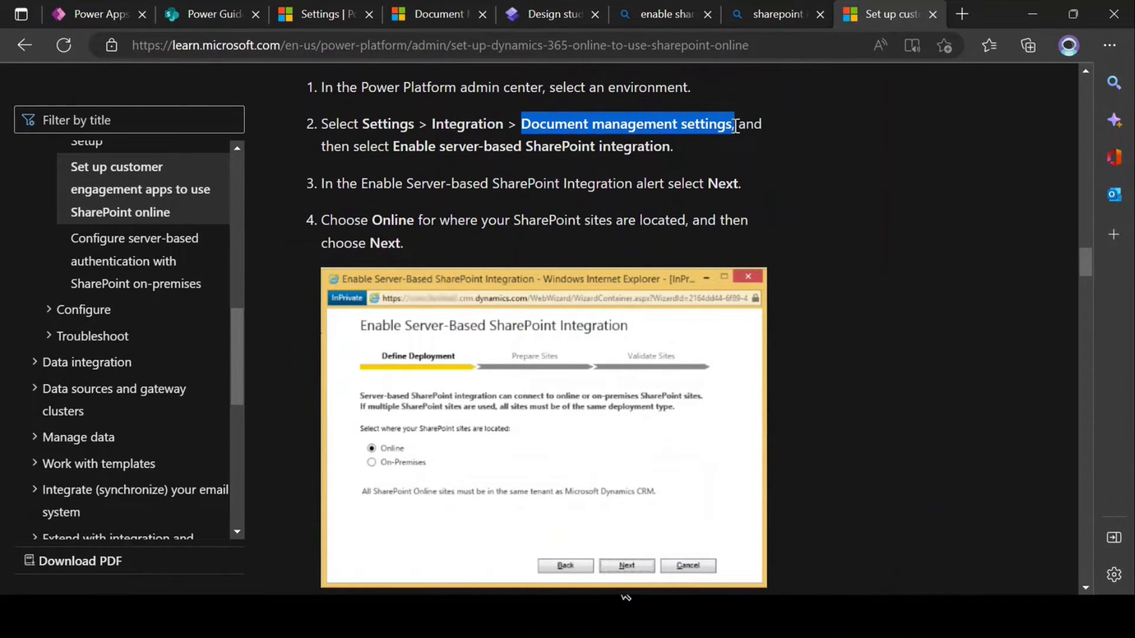
left_click(525, 181)
left_click_drag(393, 146, 679, 147)
left_click(544, 168)
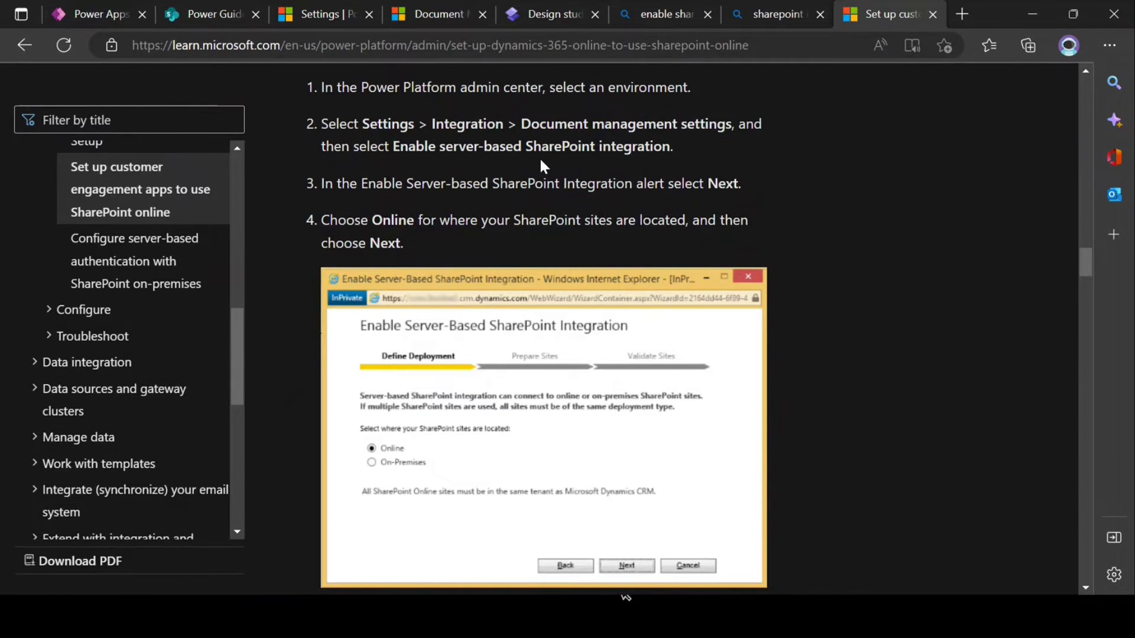
Check the trial environment's Integration settings and the Document Management page for the described option, and return to the setup article.
left_click(304, 9)
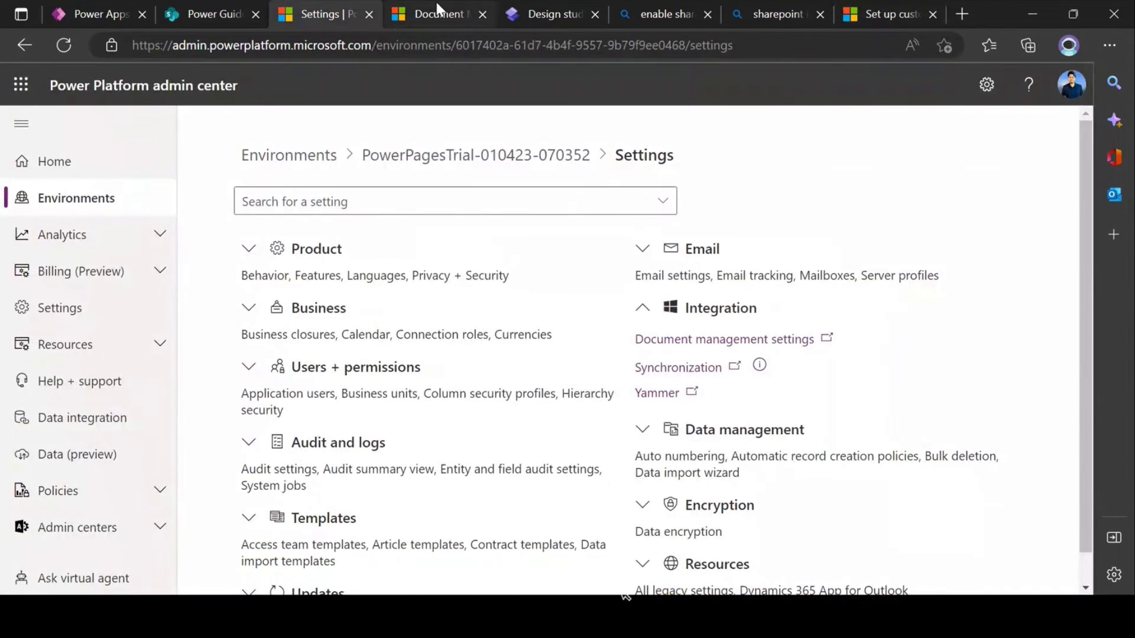
left_click(428, 15)
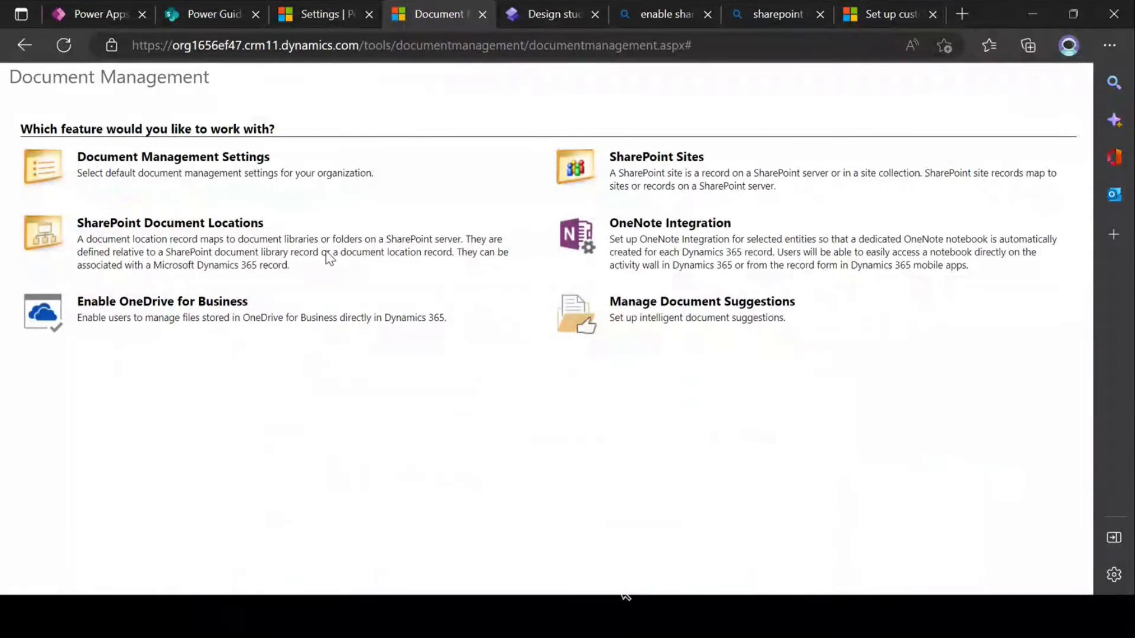
left_click(885, 14)
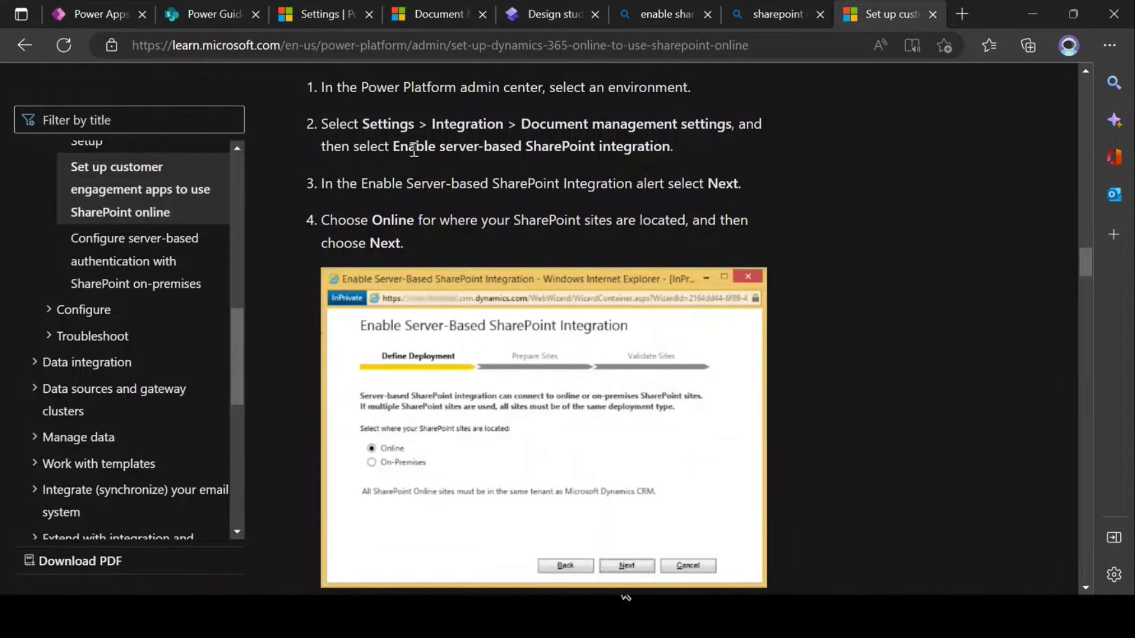
Highlight "Enable server-based SharePoint integration" again and examine the wizard's Define Deployment and Prepare Sites screenshots.
left_click_drag(395, 148, 678, 149)
left_click(449, 189)
scroll(446, 195, "down", 3)
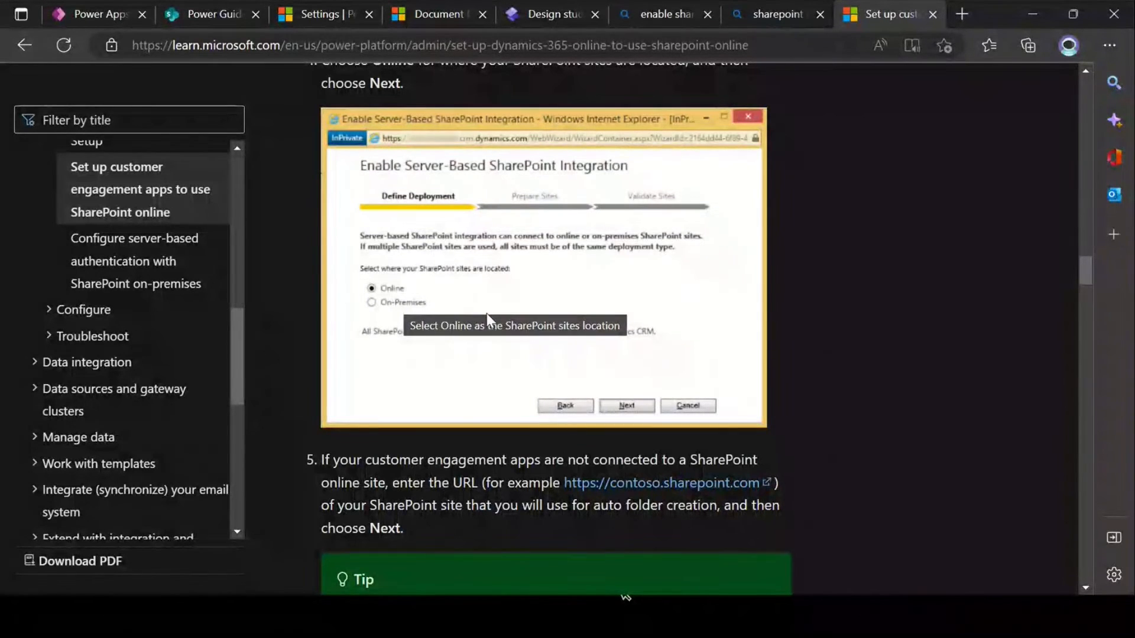
scroll(476, 269, "down", 9)
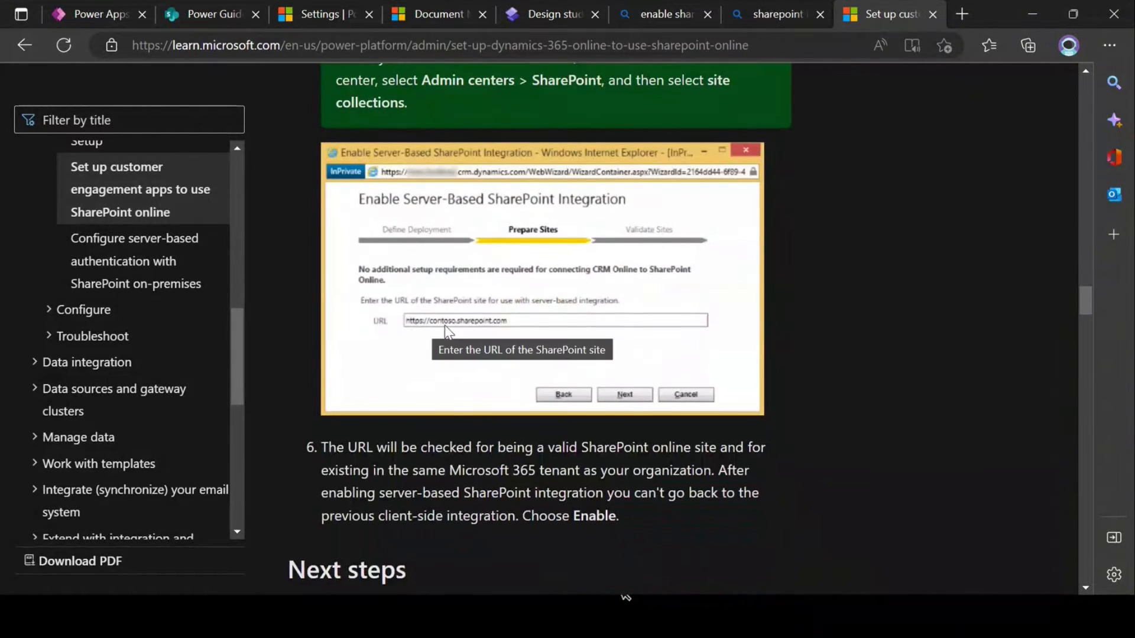
Select the Power Guide SharePoint site's URL in the address bar and compare it with the article's site URL field.
left_click(204, 19)
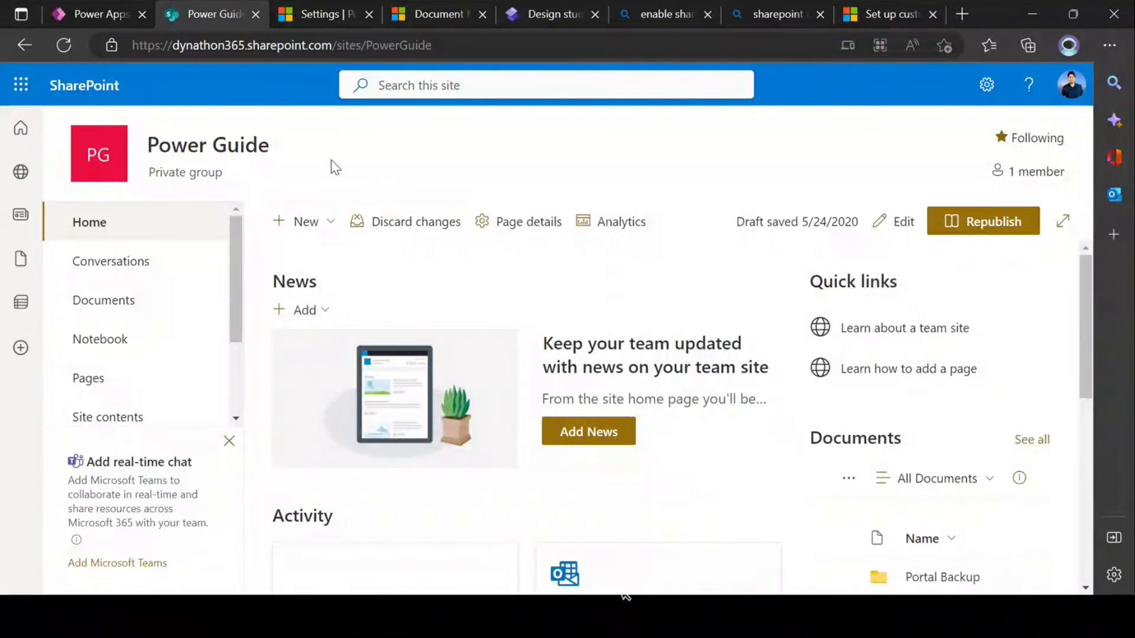
left_click(413, 46)
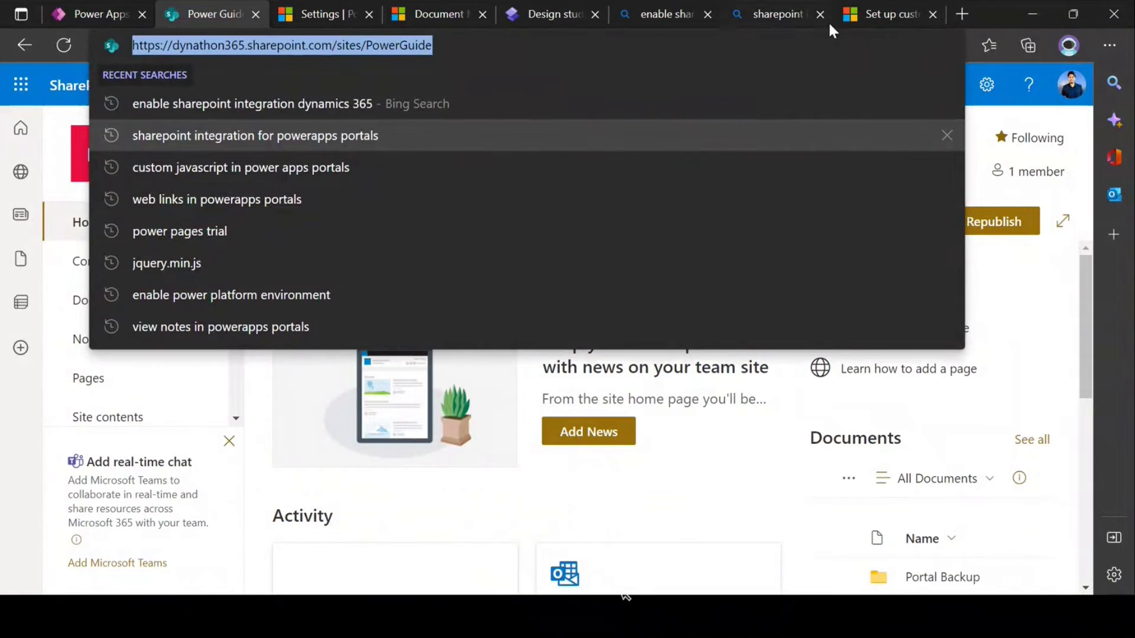
left_click(875, 12)
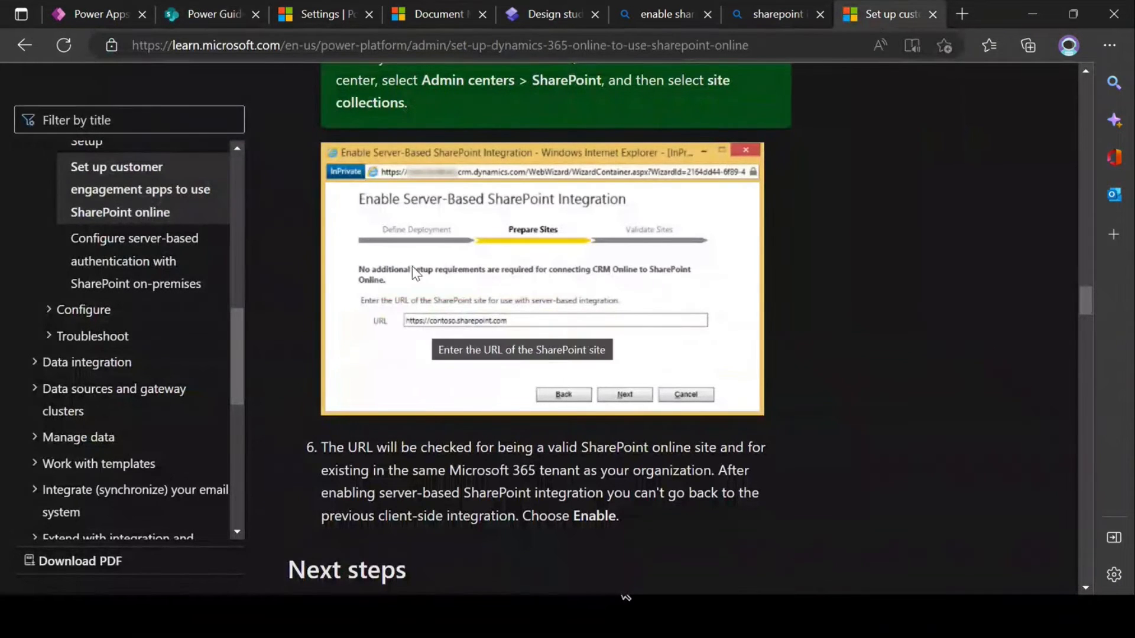
Go back to the Power Guide site, view My Sites and the SharePoint start page, and return to the article.
left_click(204, 14)
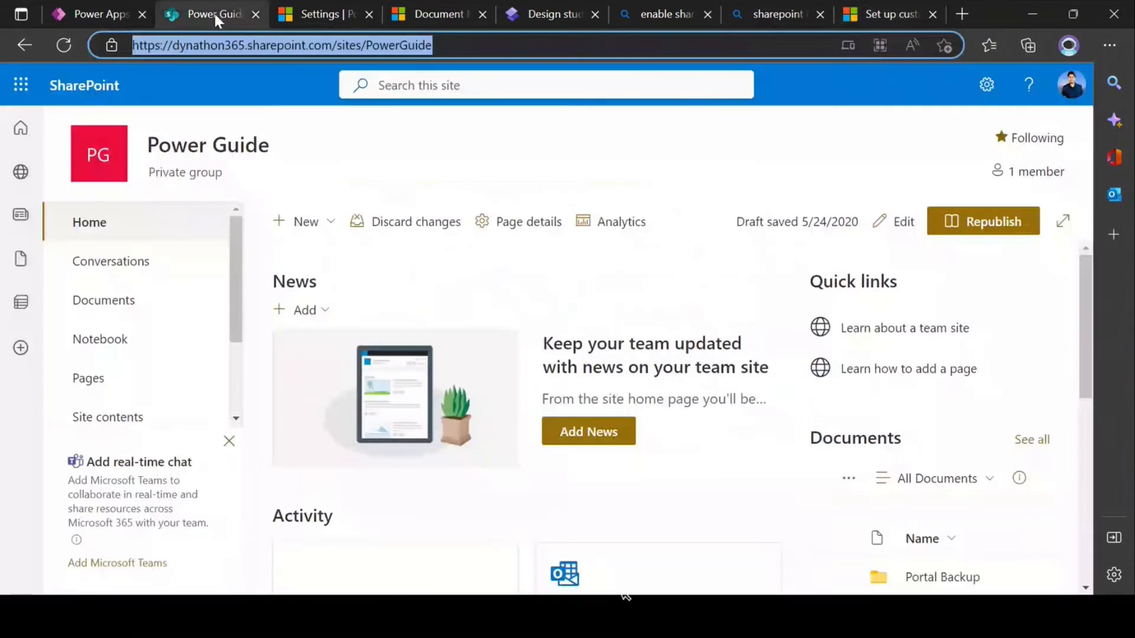
left_click(24, 175)
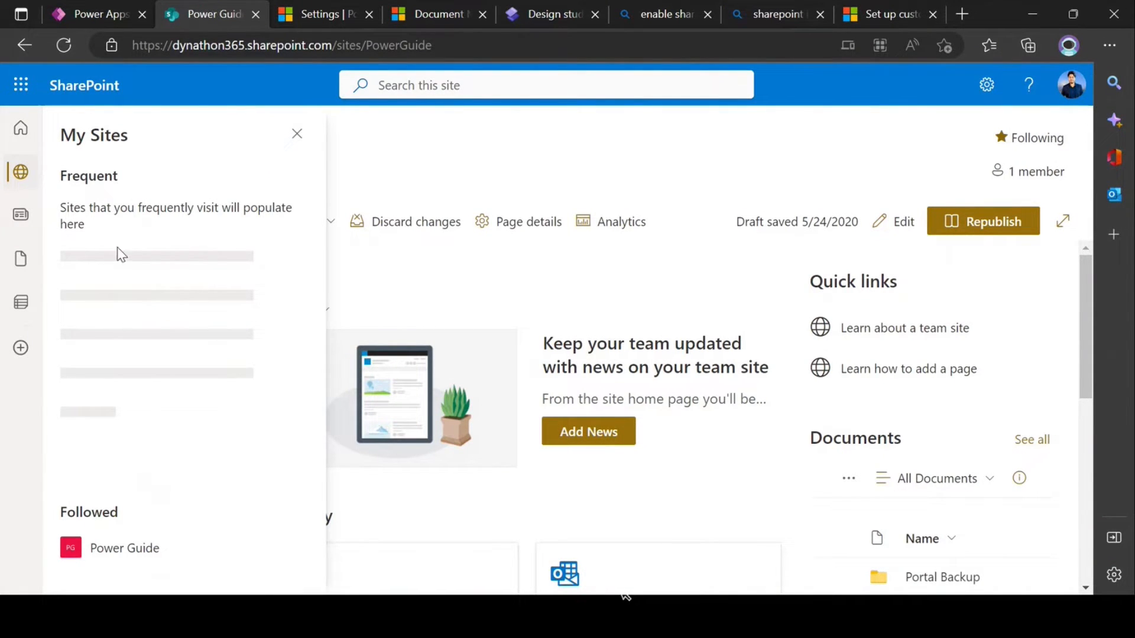
left_click(21, 127)
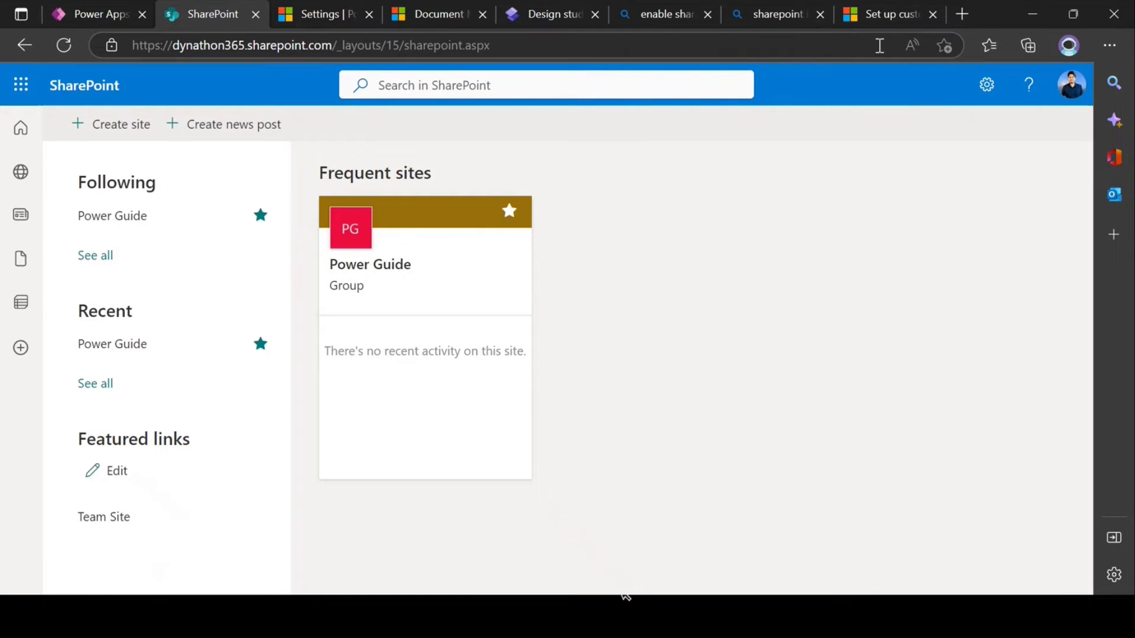
left_click(879, 26)
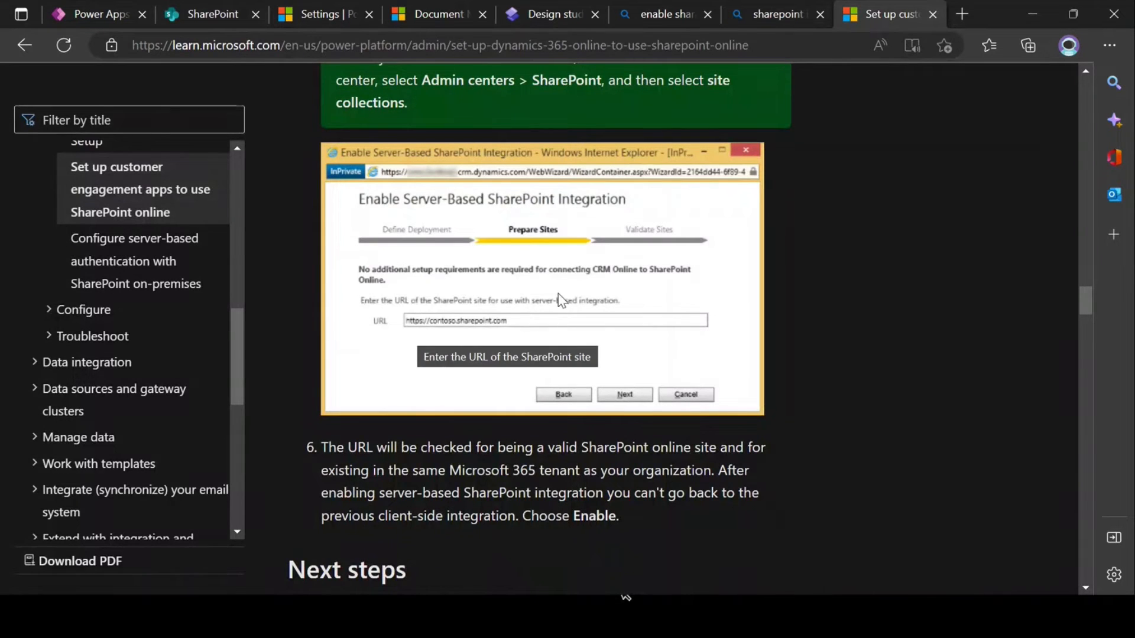
Look through the article's step 6 and Next steps section, and return to the Prepare Sites screenshot.
scroll(562, 301, "down", 1)
scroll(617, 319, "down", 4)
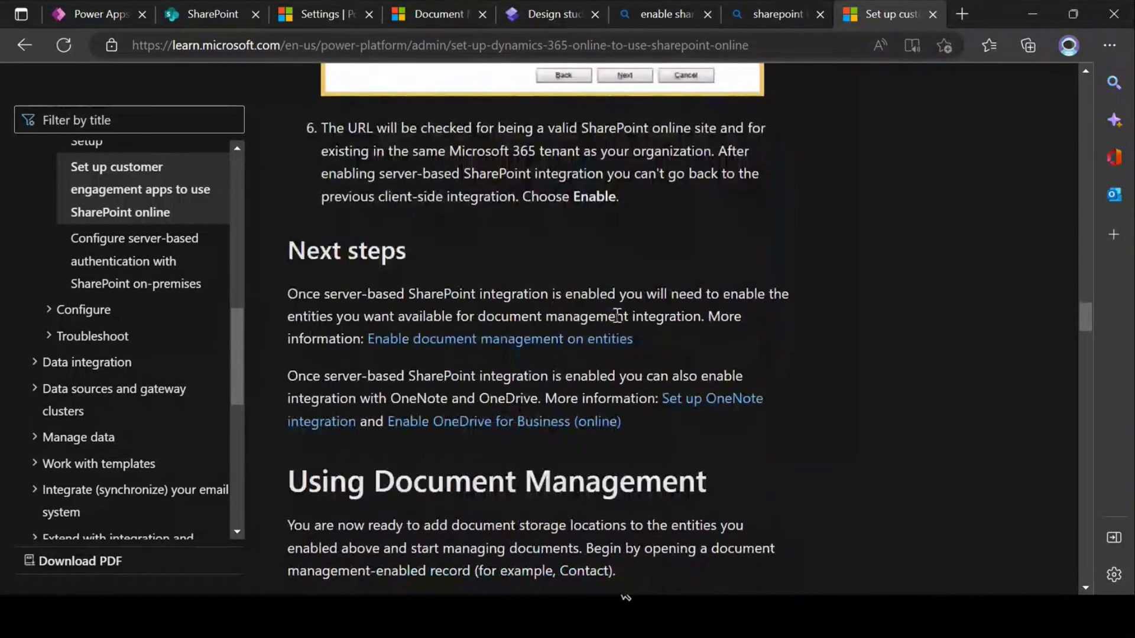
scroll(701, 528, "up", 6)
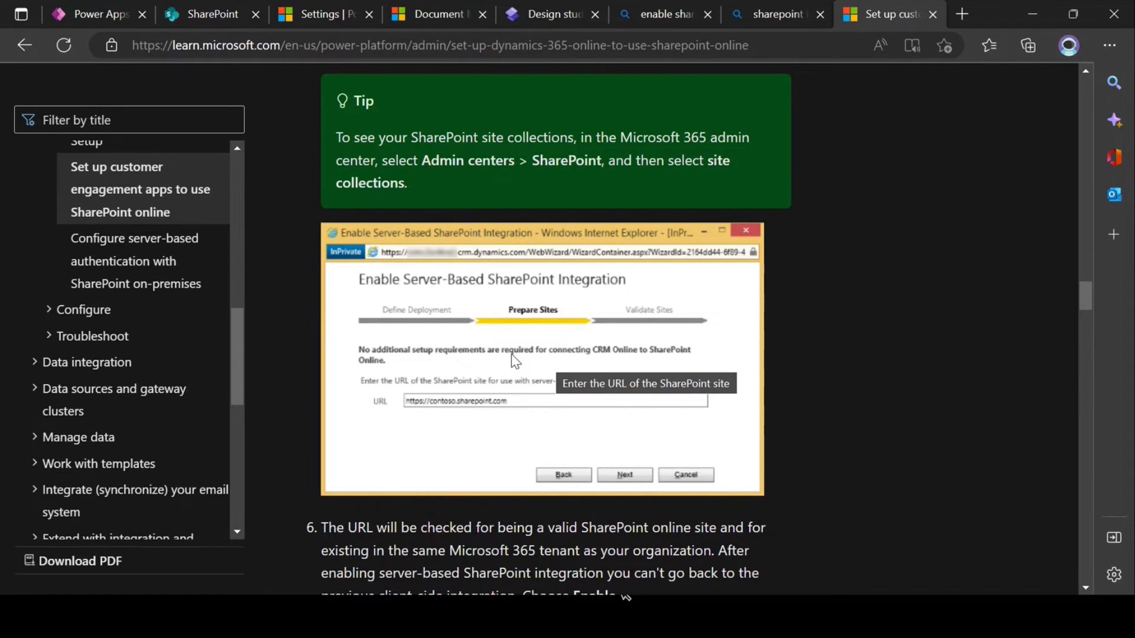
Open Document Management Settings from the environment's Document Management page and look at the entities and default SharePoint site.
left_click(332, 18)
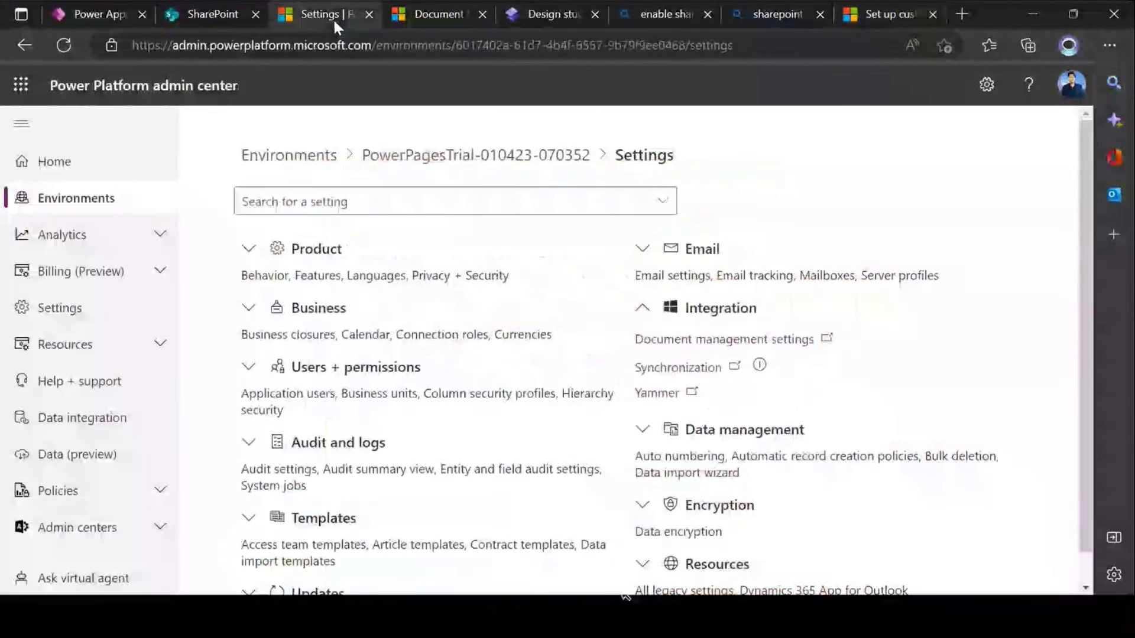
left_click(429, 12)
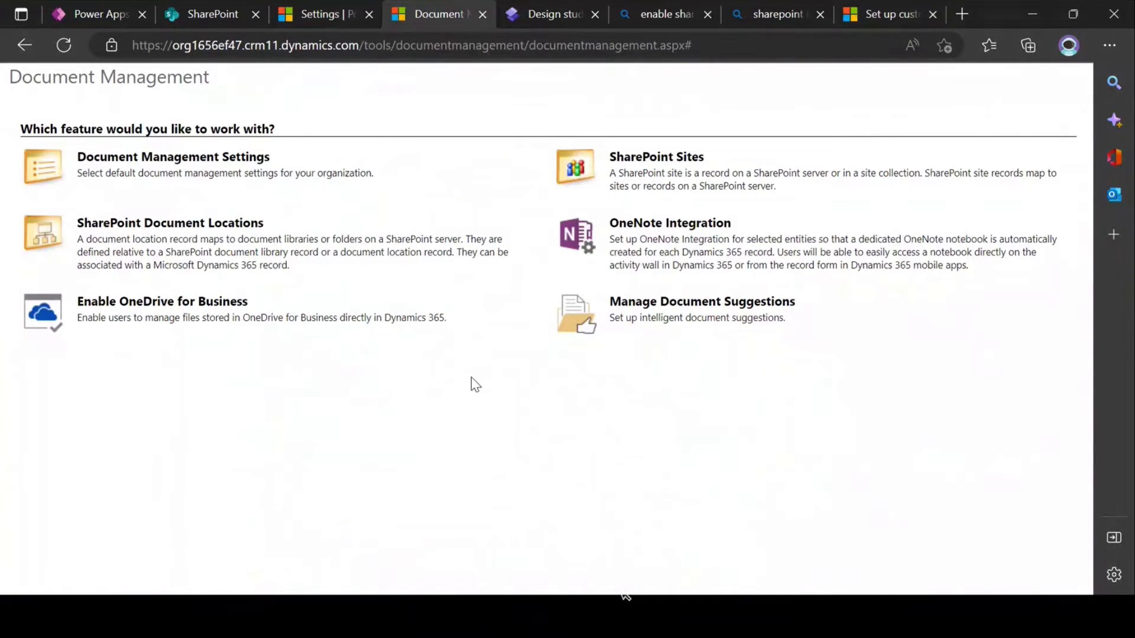
left_click(171, 163)
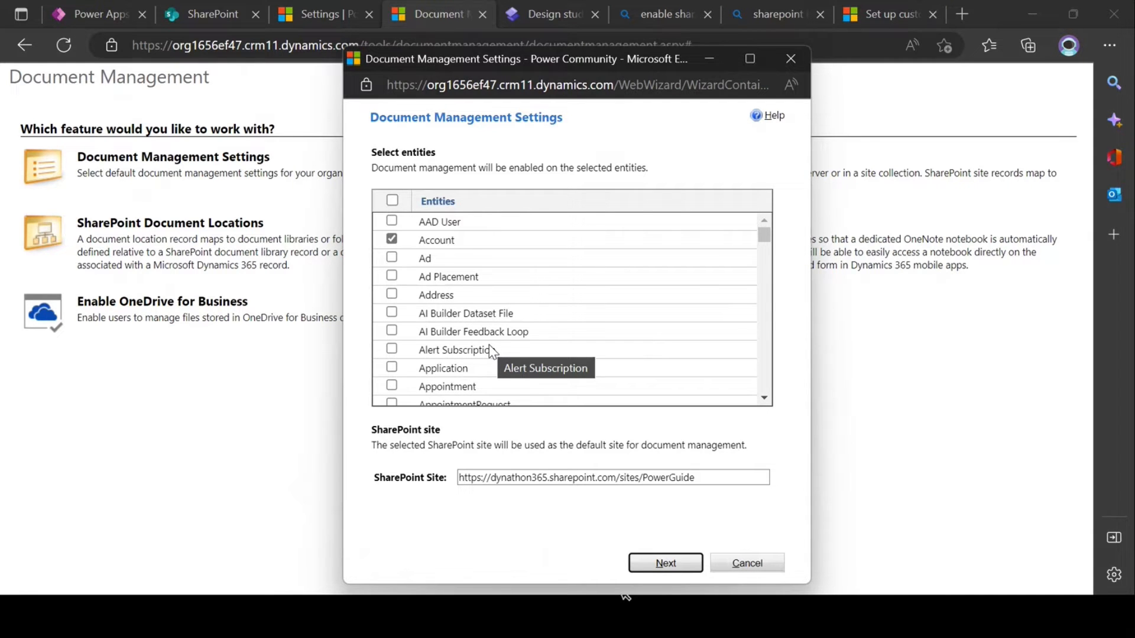
Switch to Power Apps and open the list of Dataverse tables for the trial environment.
left_click(319, 13)
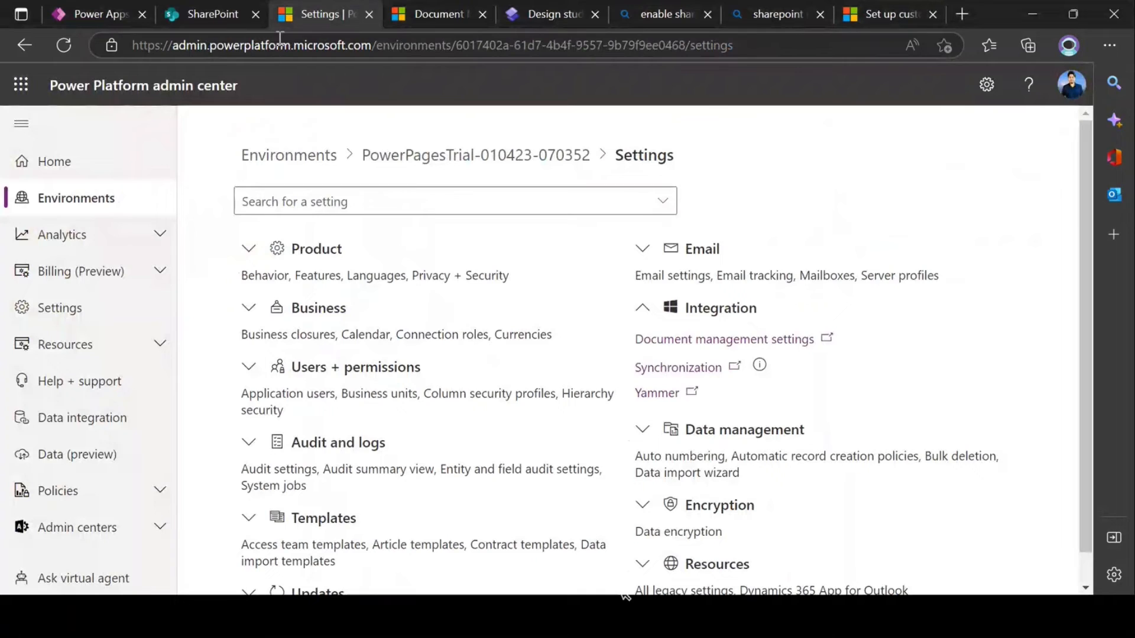
left_click(93, 13)
left_click(93, 310)
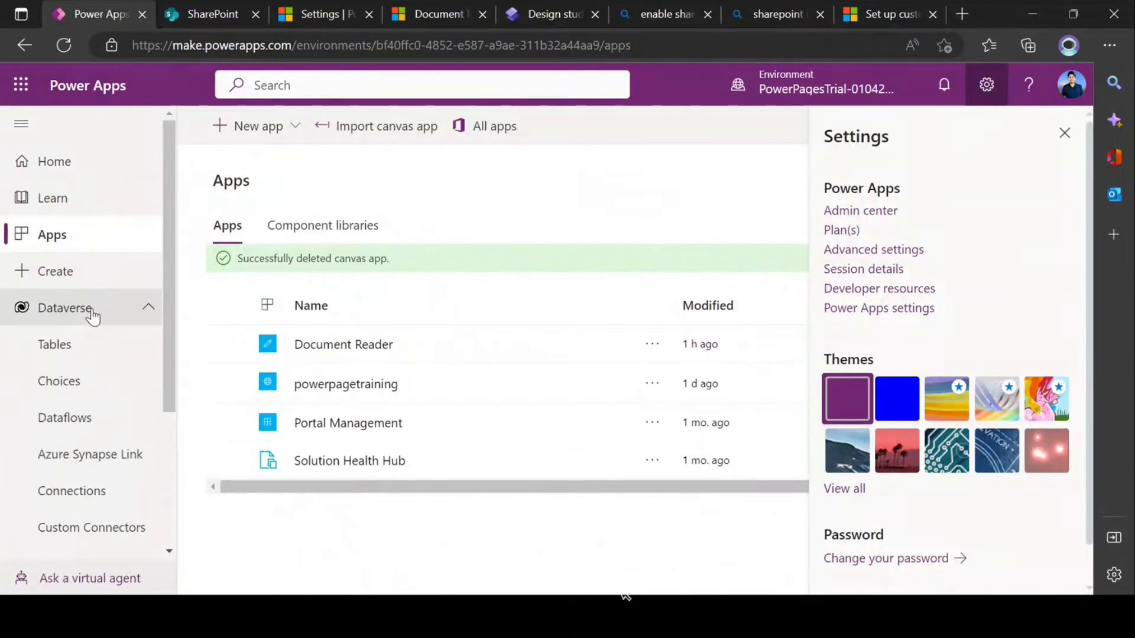
left_click(66, 353)
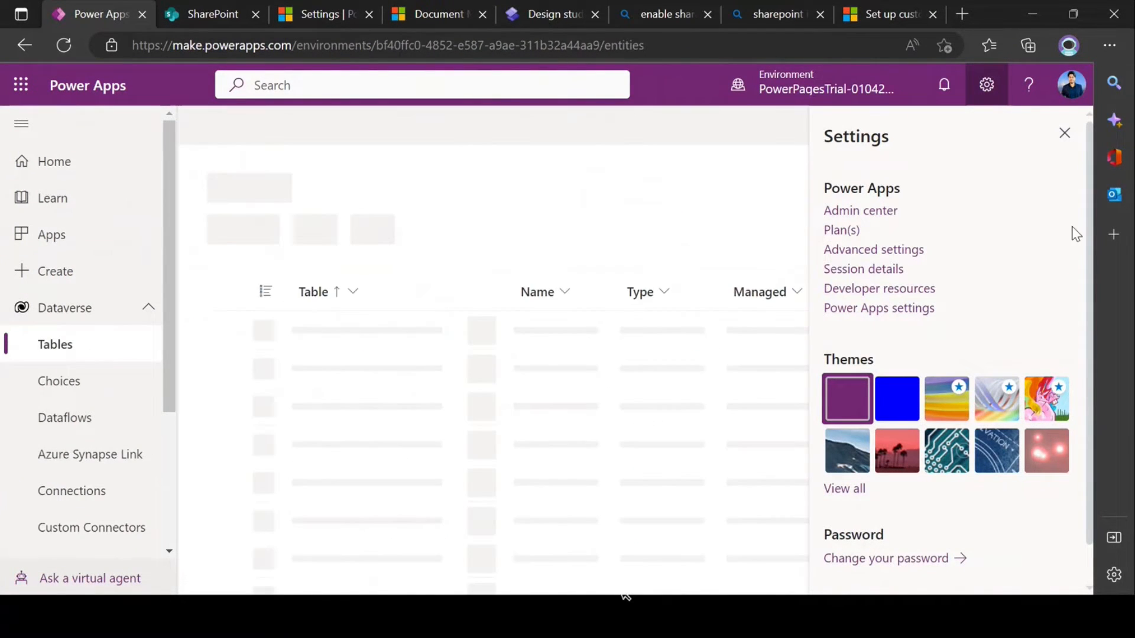
Close the settings pane, search the Dataverse tables for "power" and open the Power Guide Events table.
left_click(1065, 133)
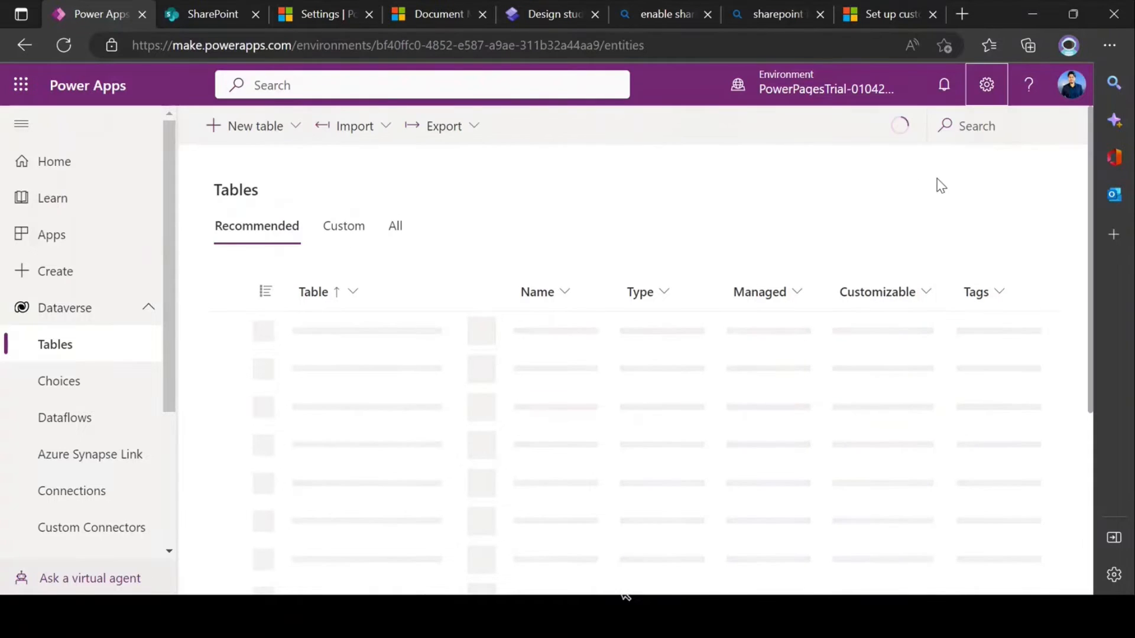
left_click(995, 133)
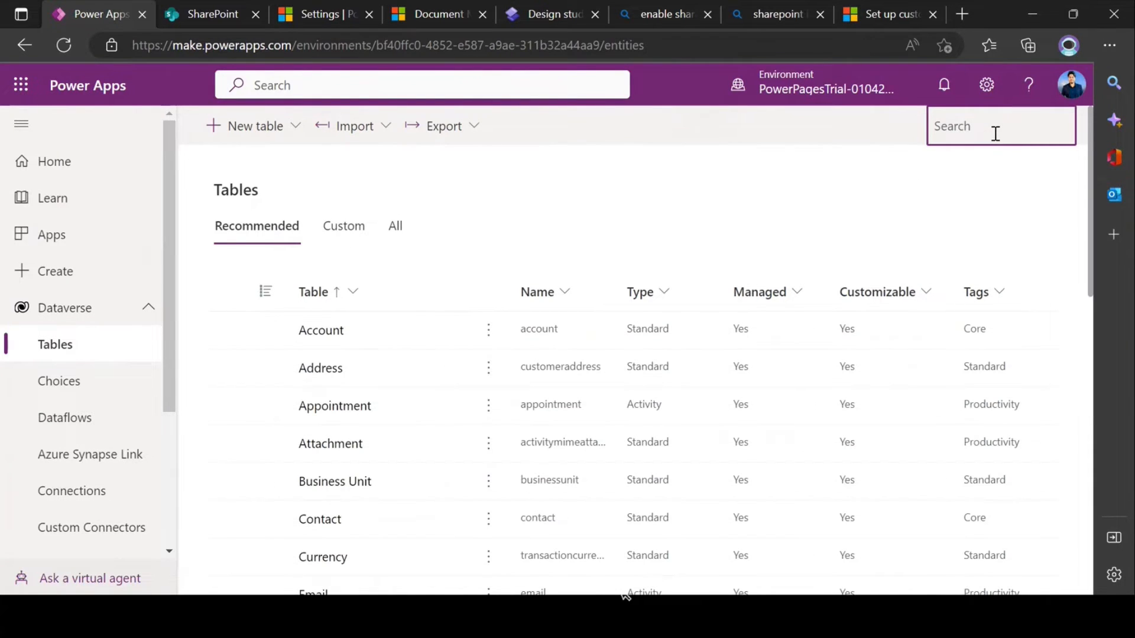
type("power")
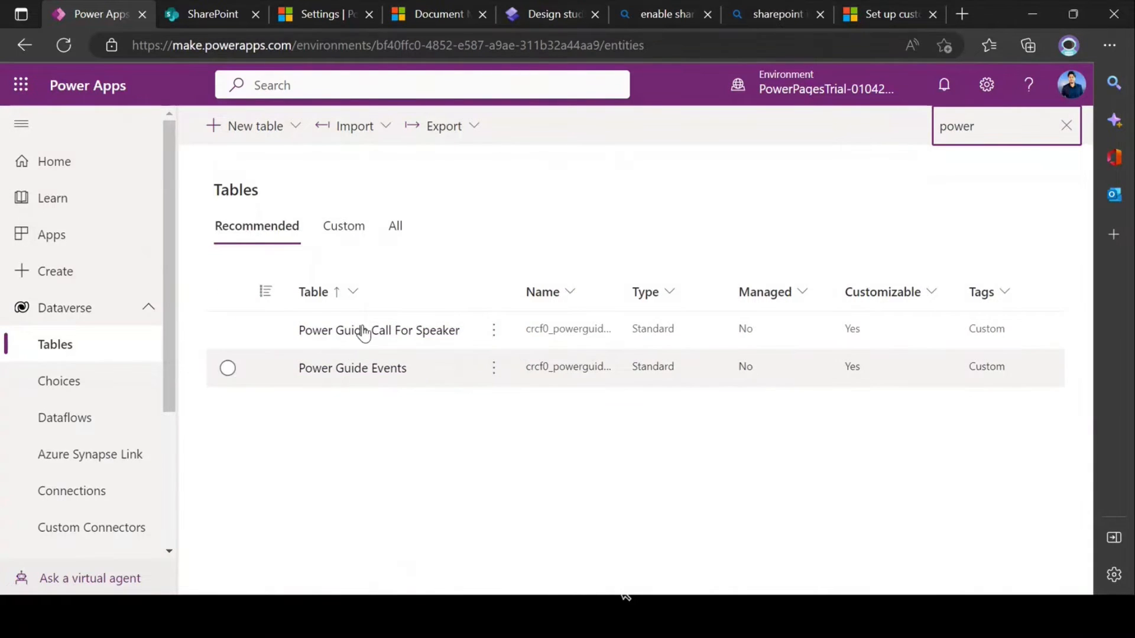
left_click(354, 377)
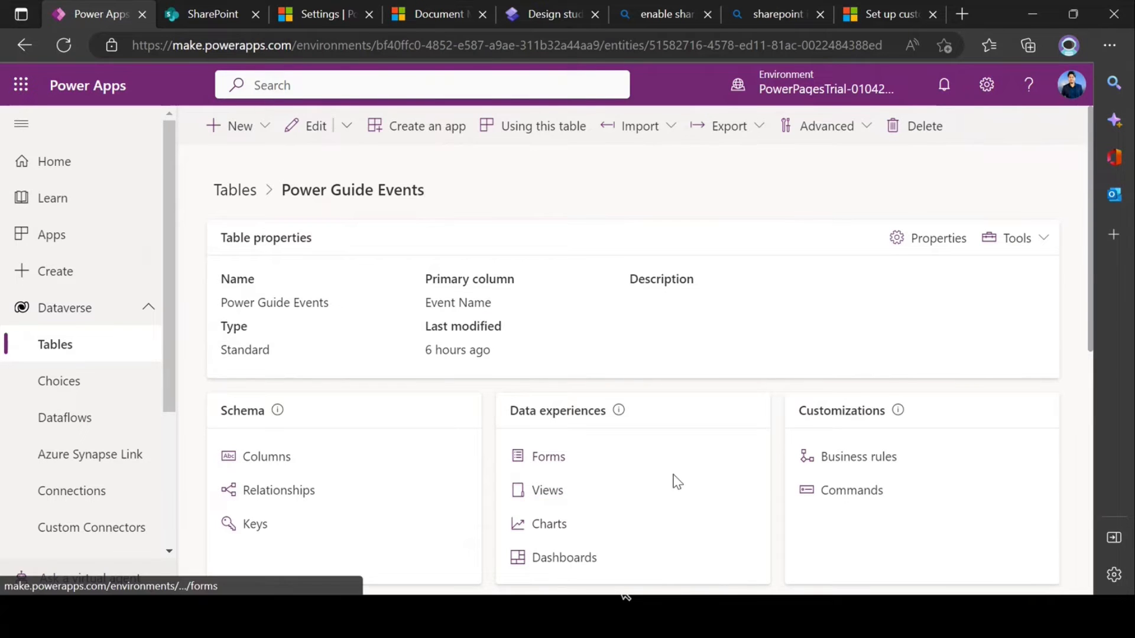
Open the Power Guide Events table's properties and examine the SharePoint document management option in the advanced options.
left_click(922, 242)
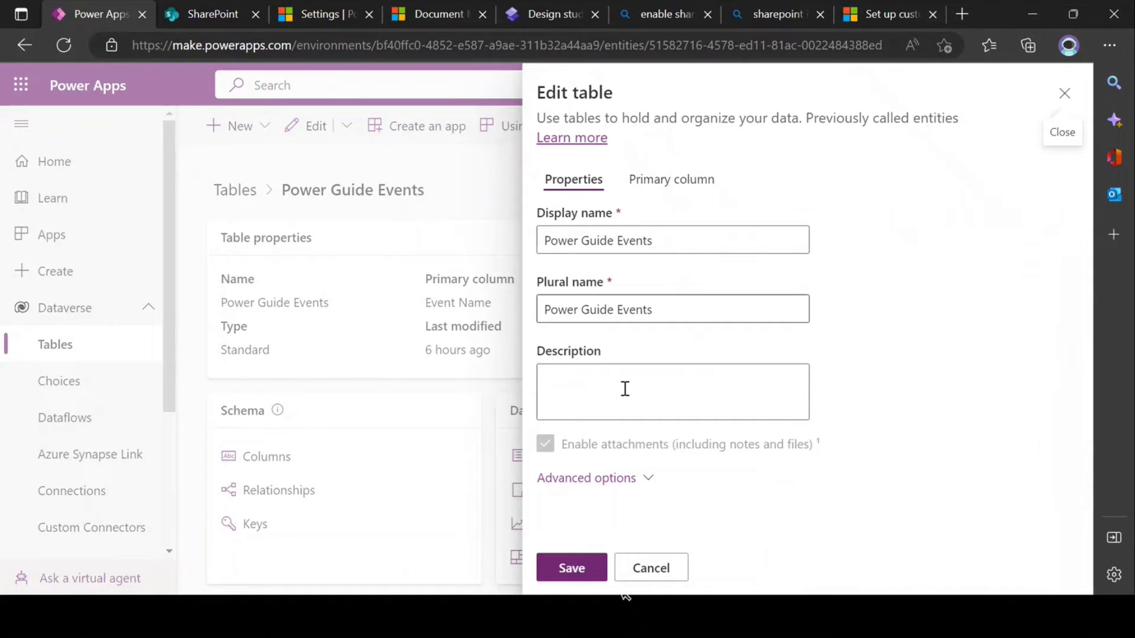
left_click(603, 478)
scroll(733, 318, "down", 5)
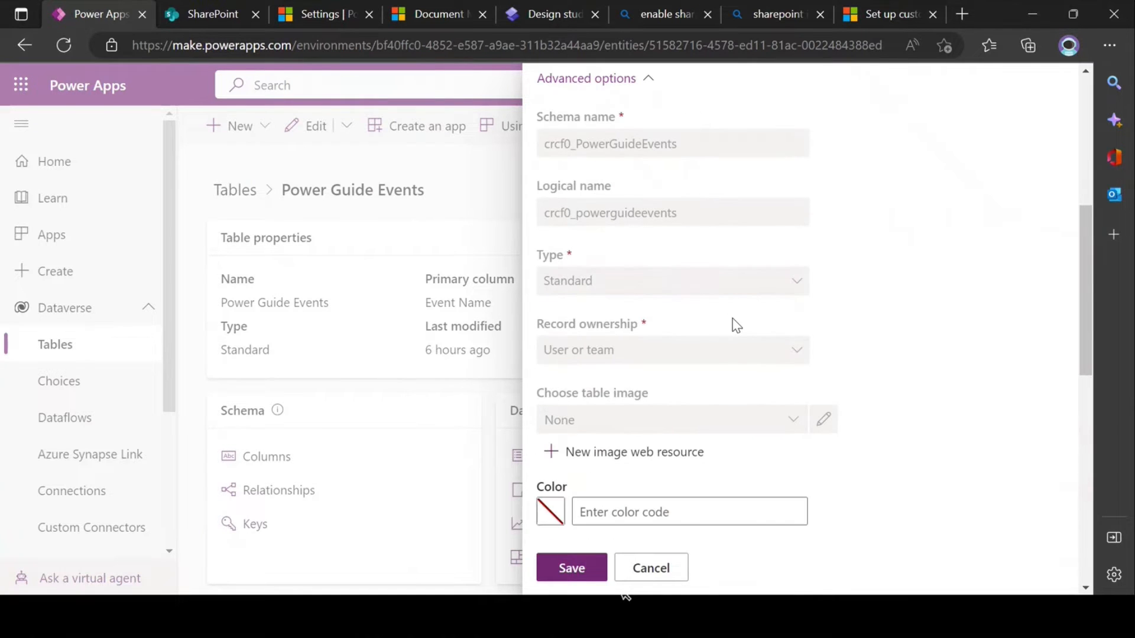
scroll(736, 325, "down", 5)
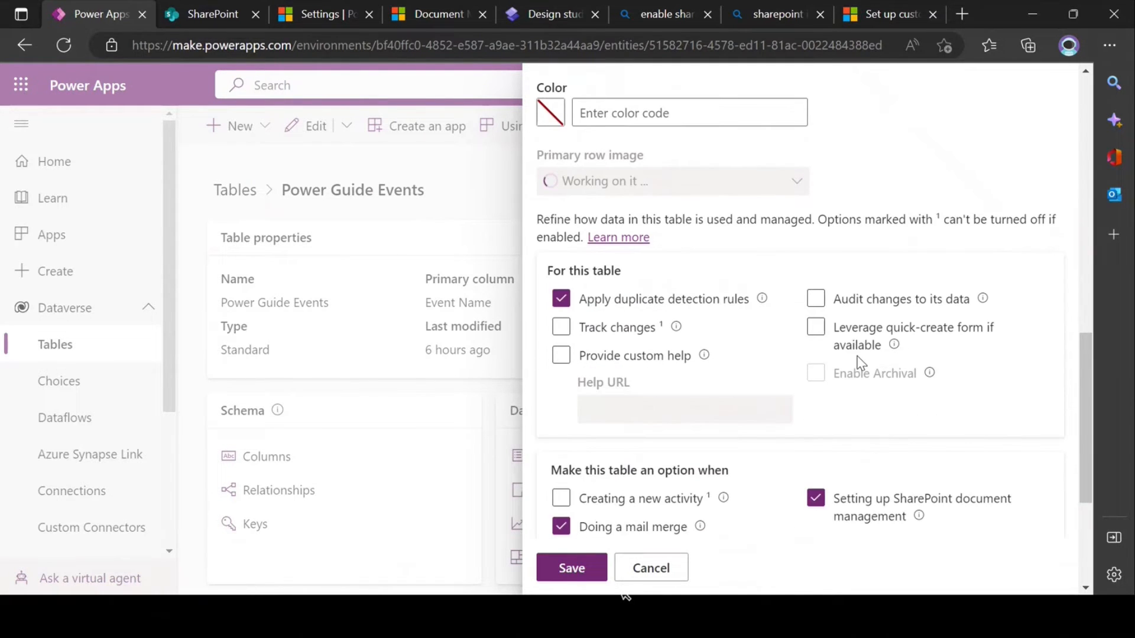
scroll(891, 431, "down", 2)
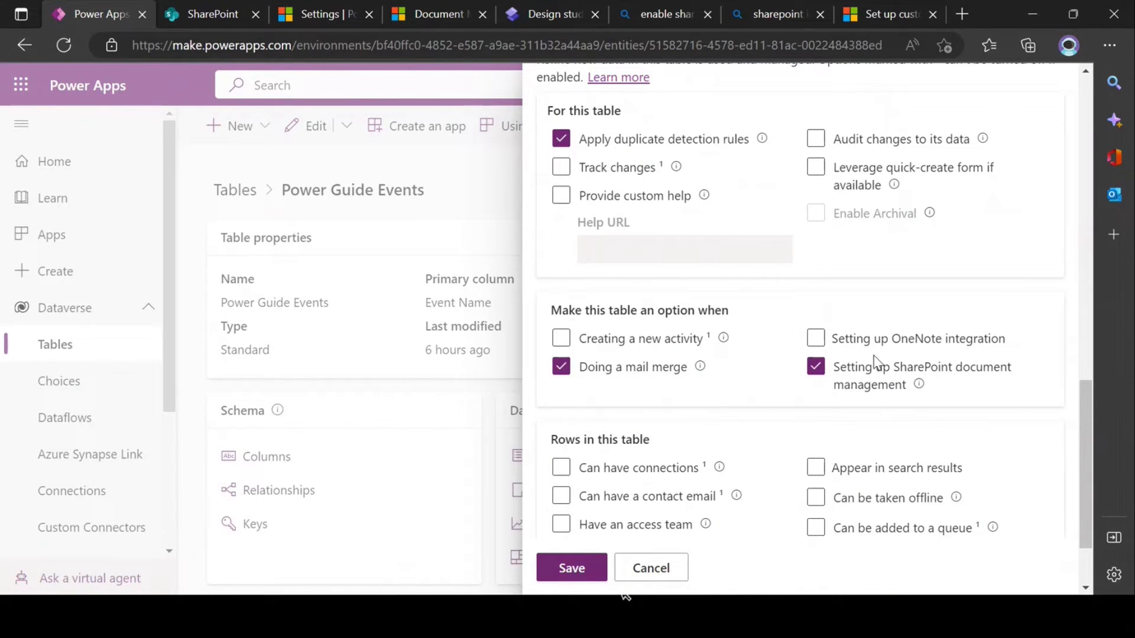
Switch to the environment's Document Management page, open Document Management Settings and find the entities containing "power".
left_click(441, 12)
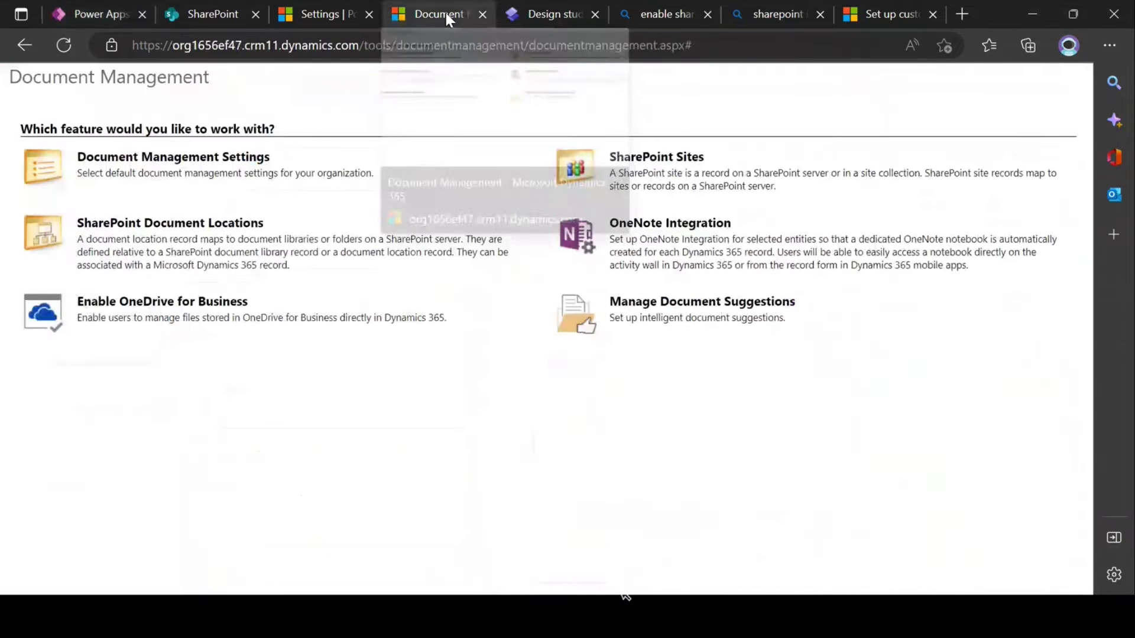
left_click(329, 13)
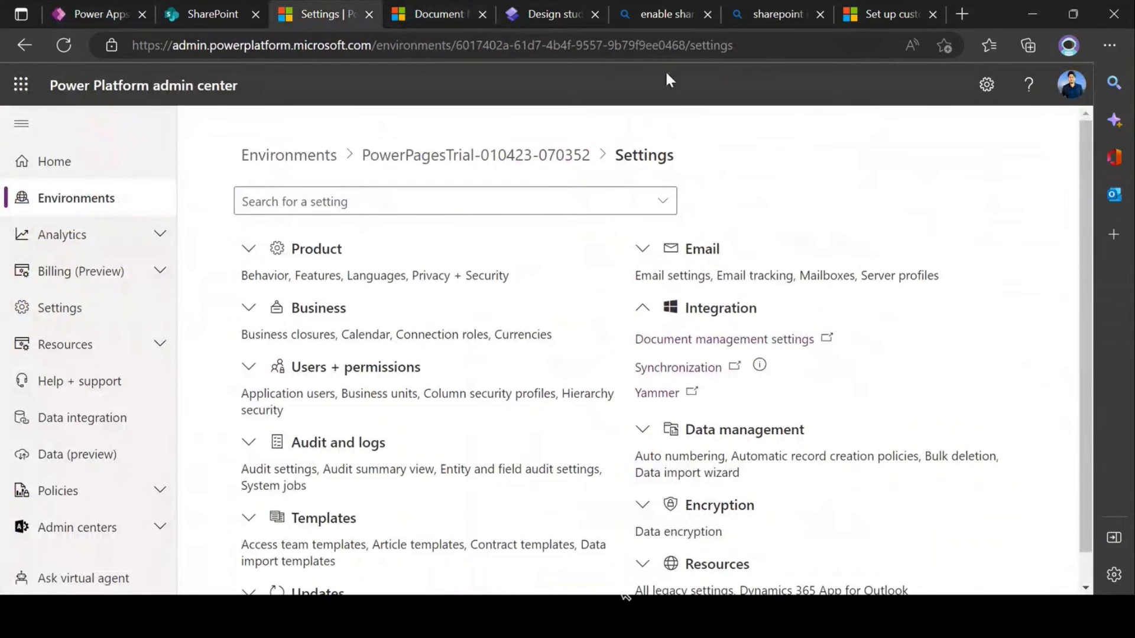
left_click(213, 17)
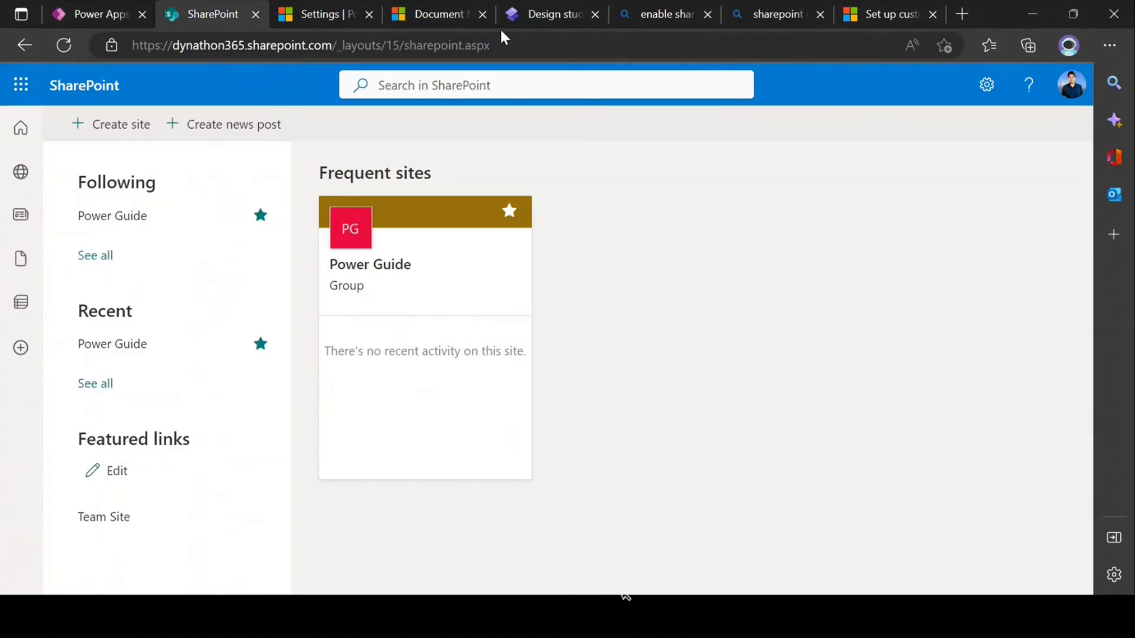
left_click(455, 13)
left_click(173, 157)
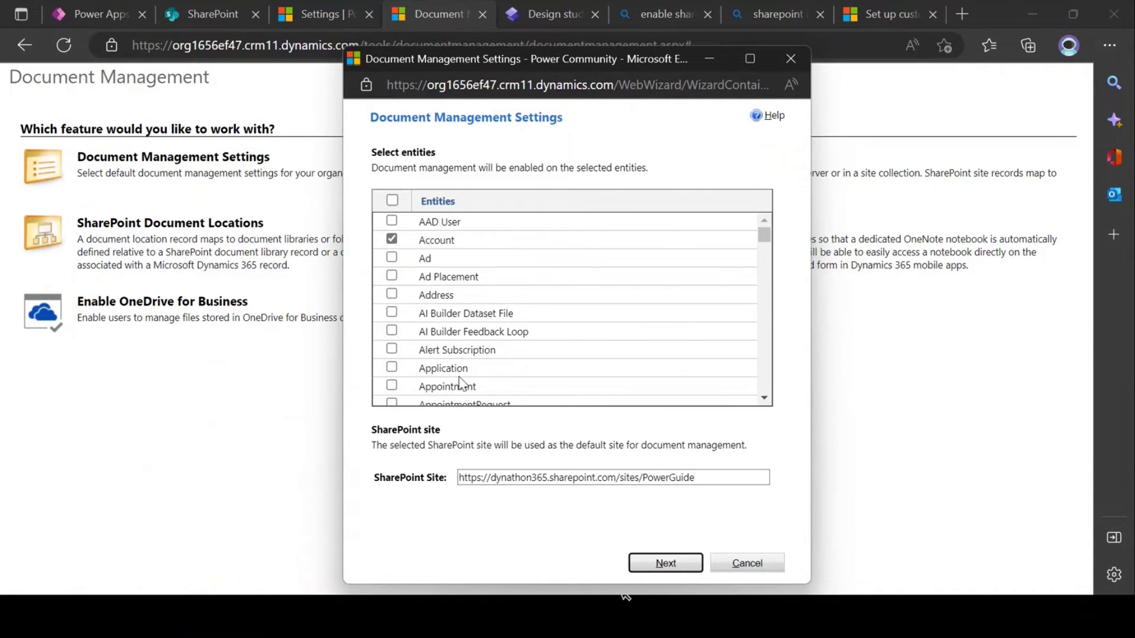
scroll(461, 270, "down", 10)
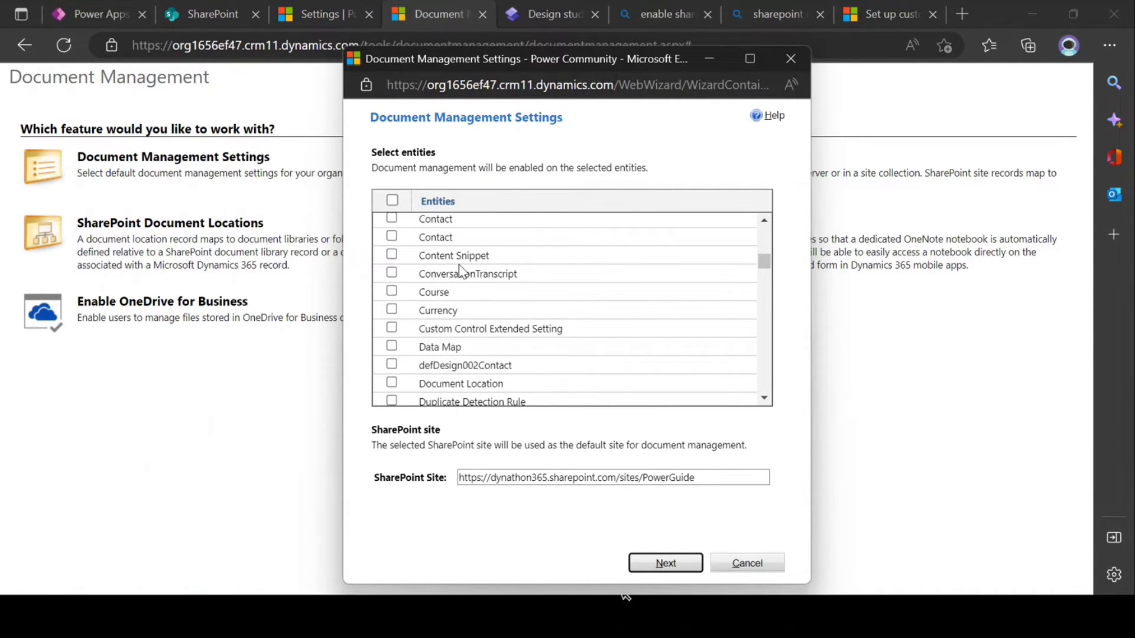
key("ctrl+f")
type("power")
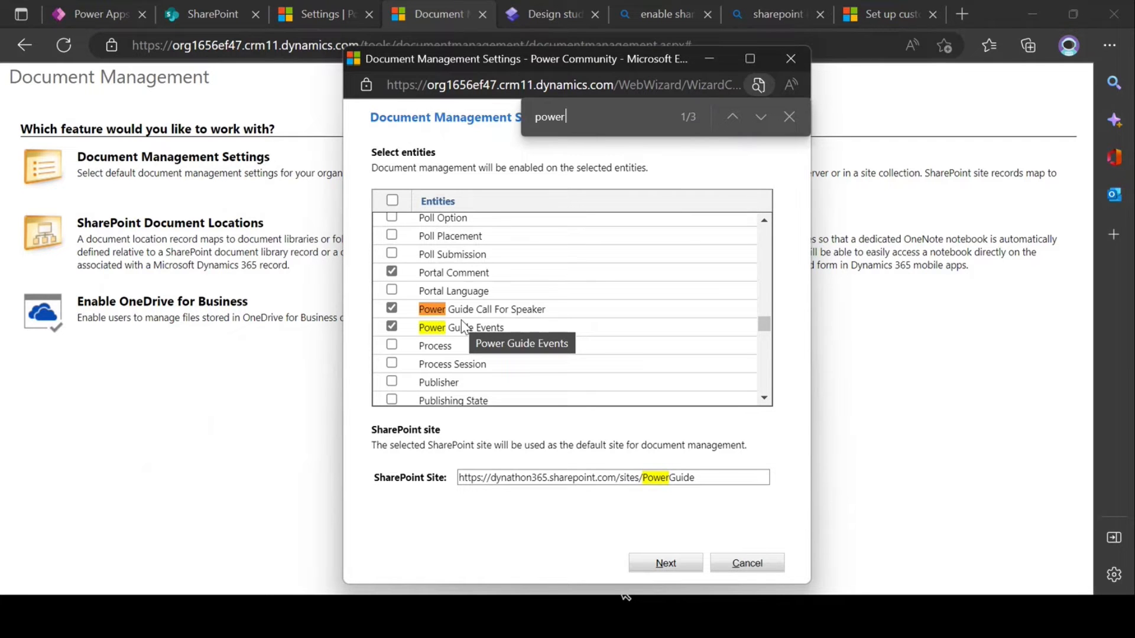
Accept the selected entities and PowerGuide site, skip the entity-based folder structure and approve creating the document libraries.
left_click(656, 567)
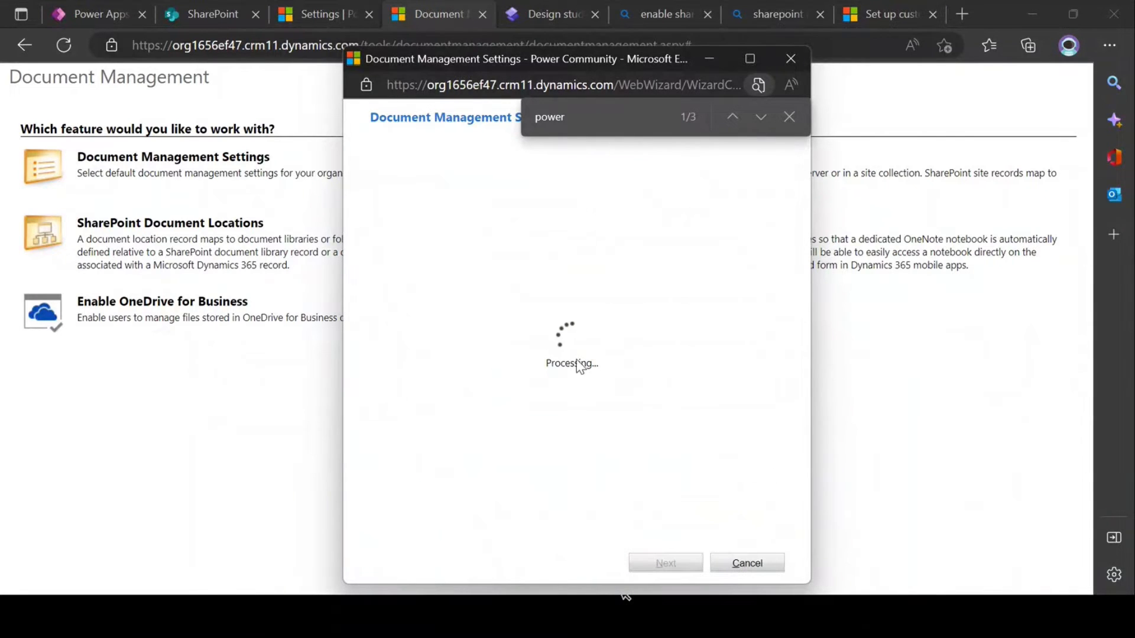
left_click(789, 116)
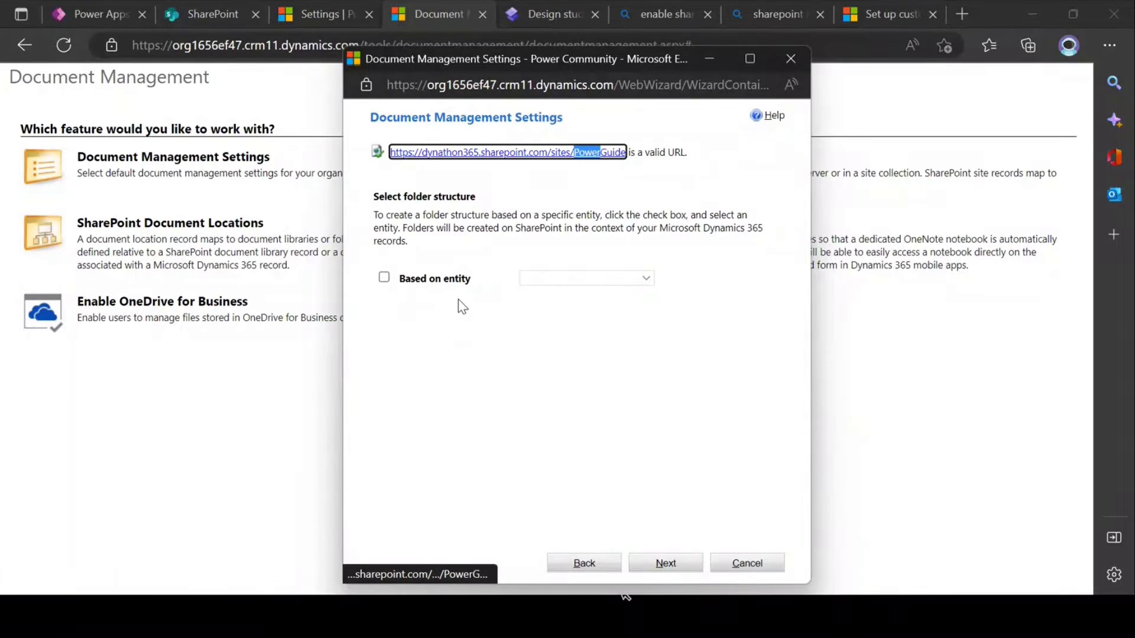
left_click(670, 565)
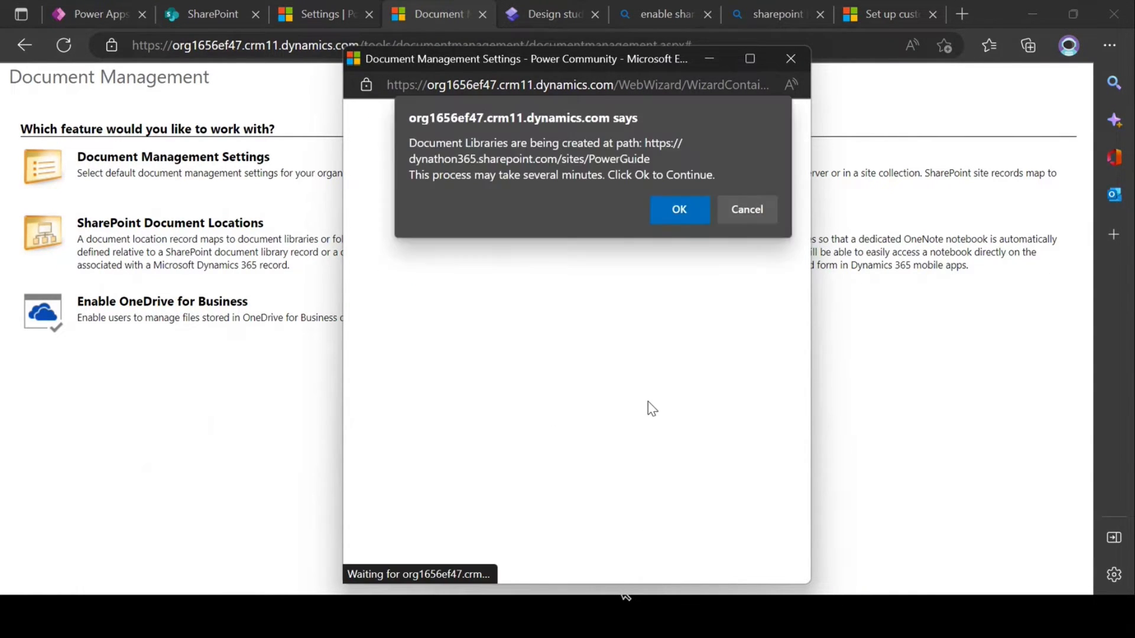
left_click(672, 207)
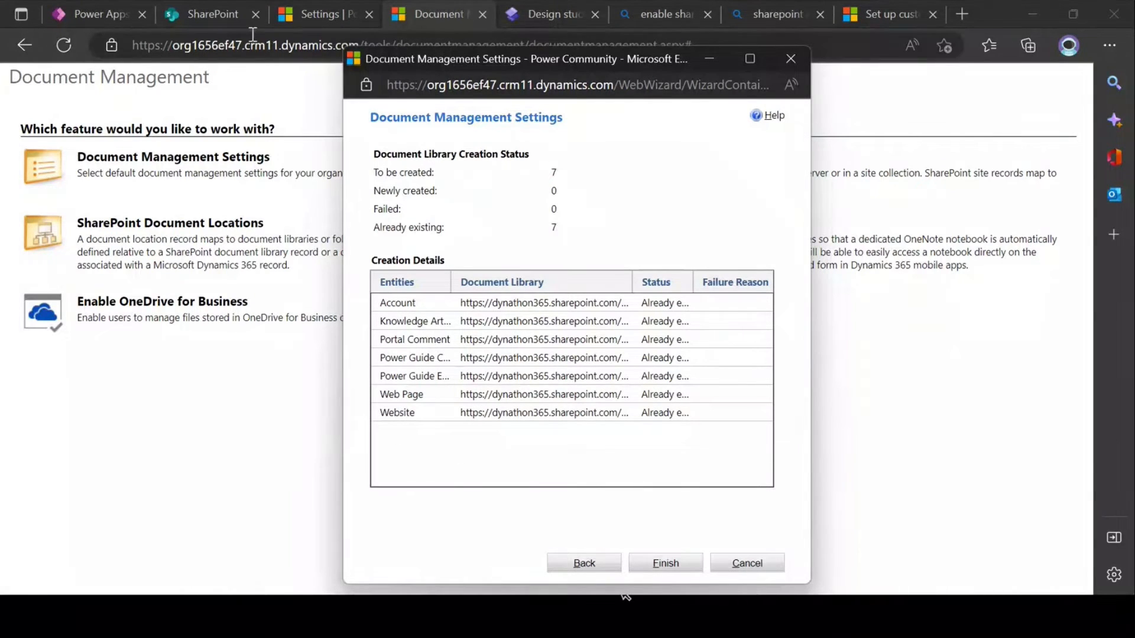
Open the Power Guide site in SharePoint and look through the document libraries in its site contents.
left_click(205, 15)
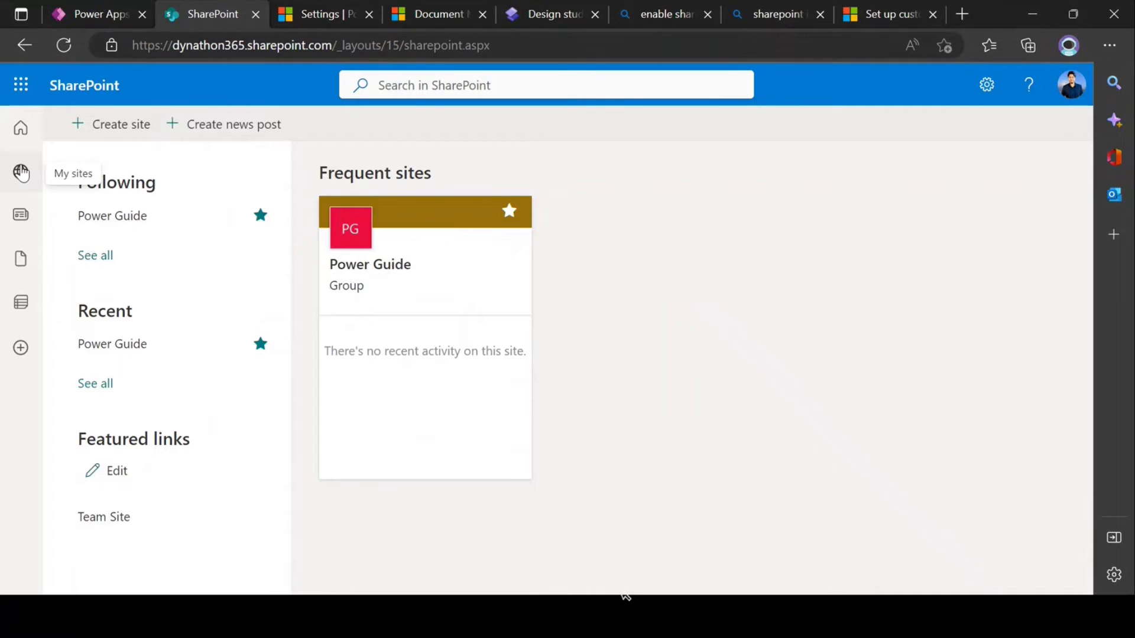
left_click(420, 331)
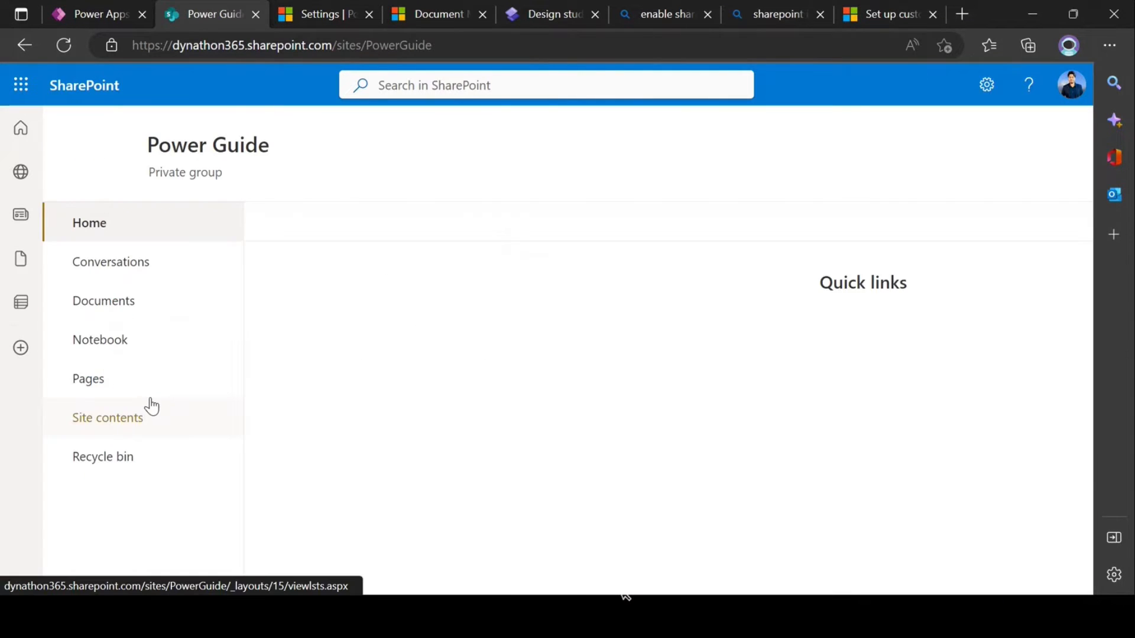
left_click(115, 310)
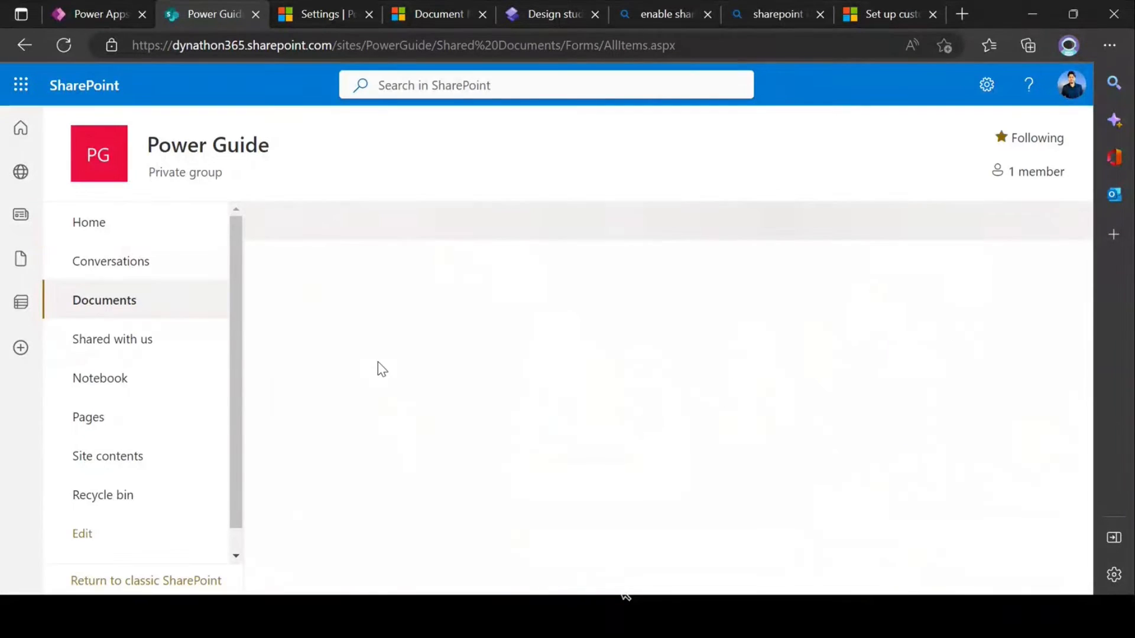
left_click(115, 458)
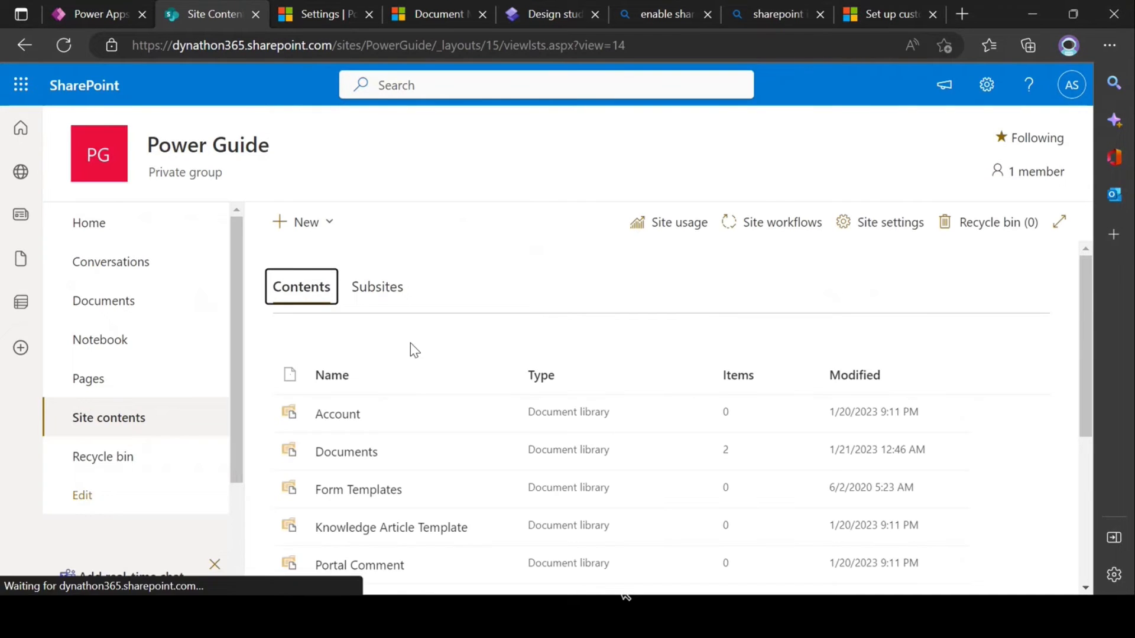
scroll(337, 355, "down", 3)
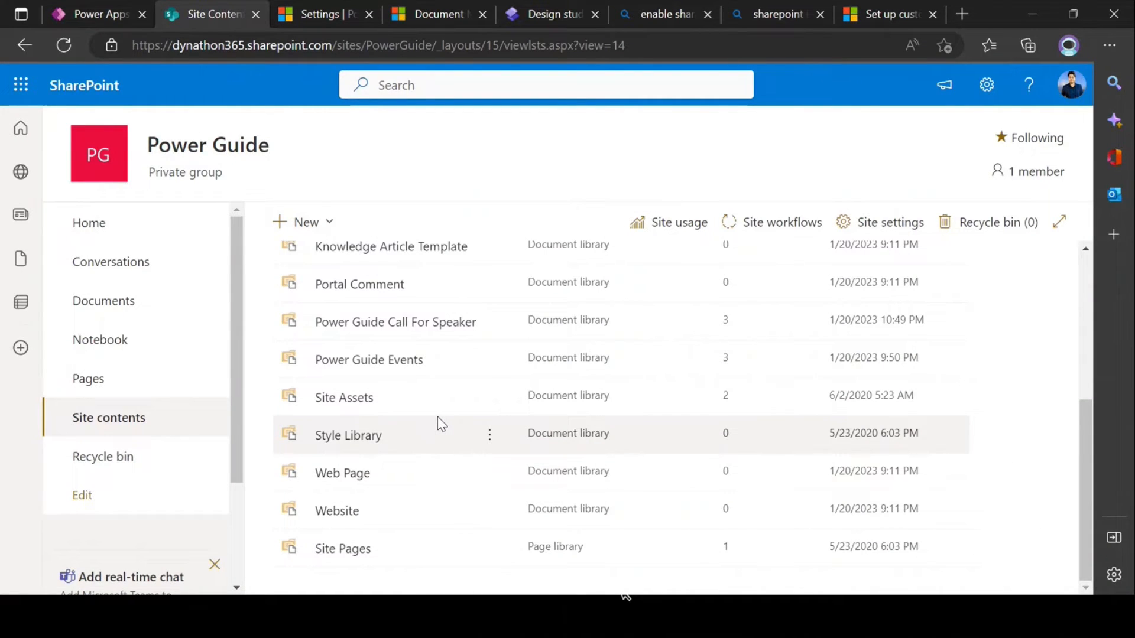
Reopen Document Management Settings, look through its entity list and compare it with the Power Guide site contents.
left_click(438, 9)
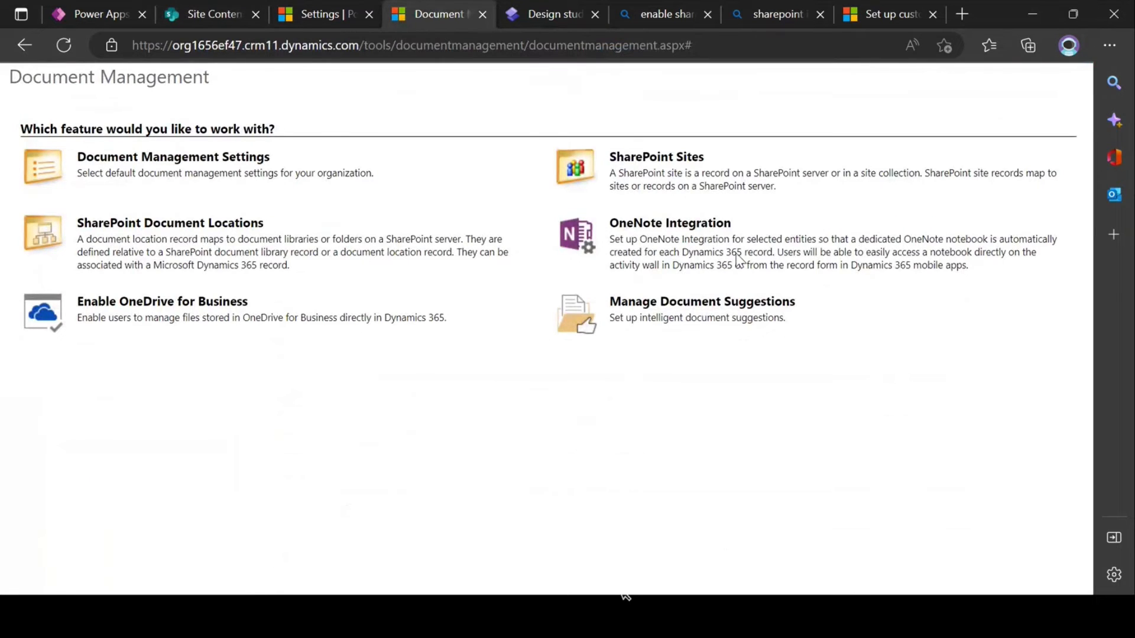
left_click(871, 14)
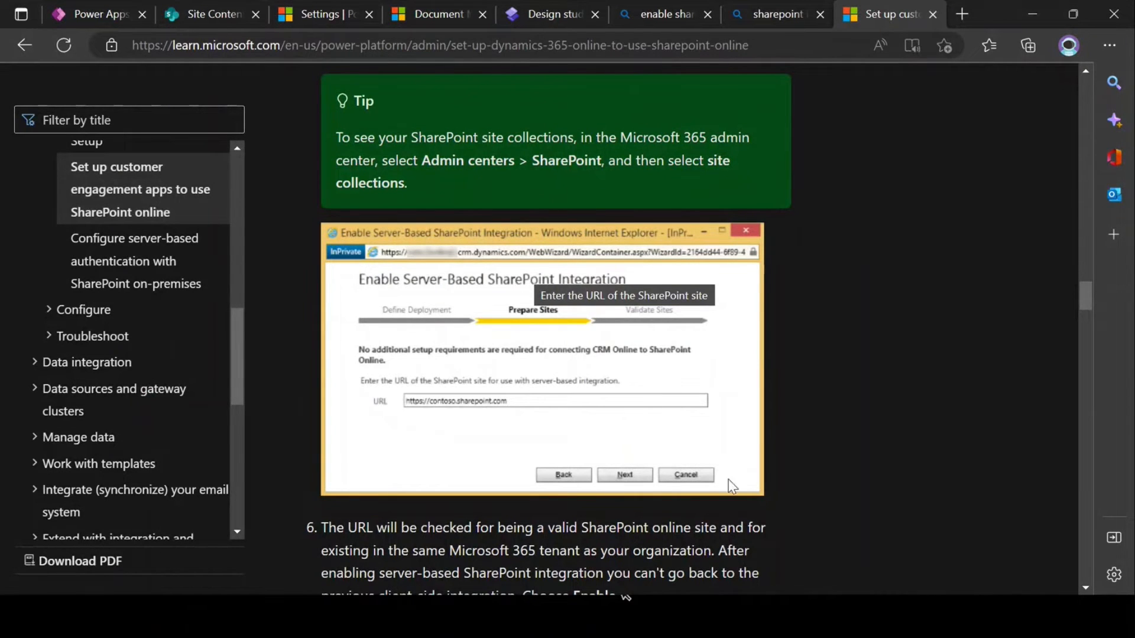
left_click(331, 18)
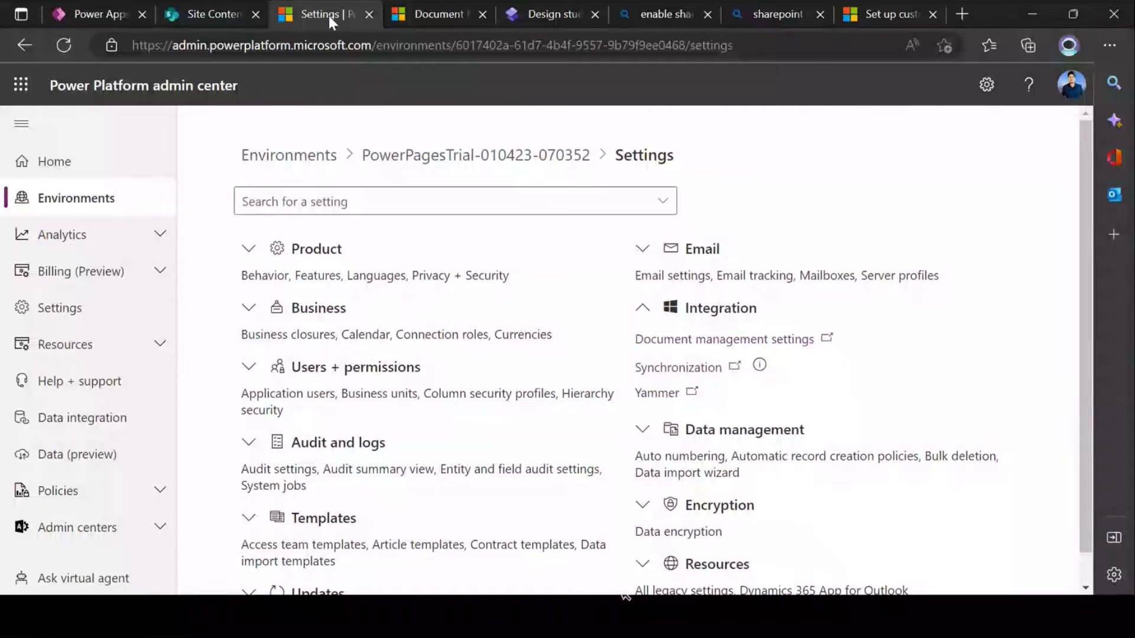
left_click(430, 9)
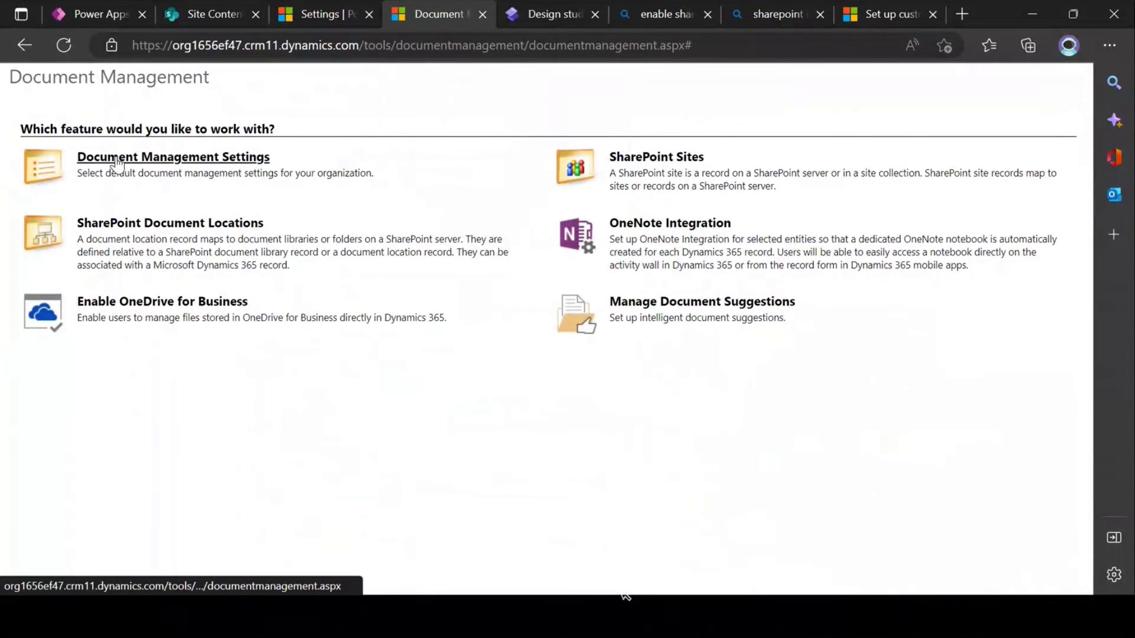
left_click(199, 170)
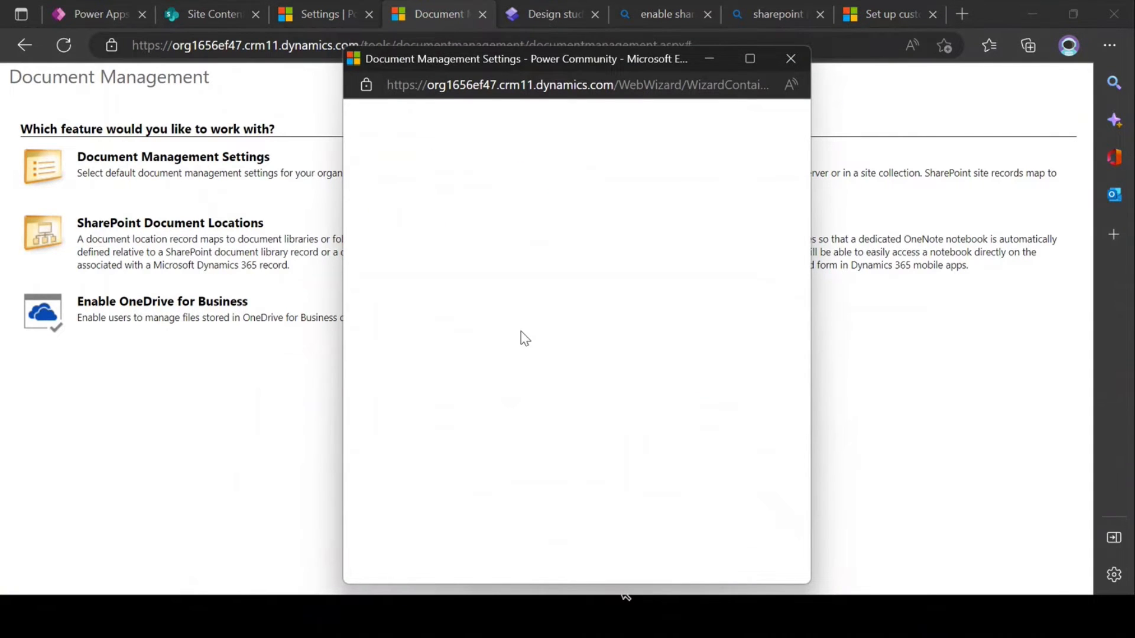
scroll(482, 263, "down", 10)
scroll(474, 261, "down", 5)
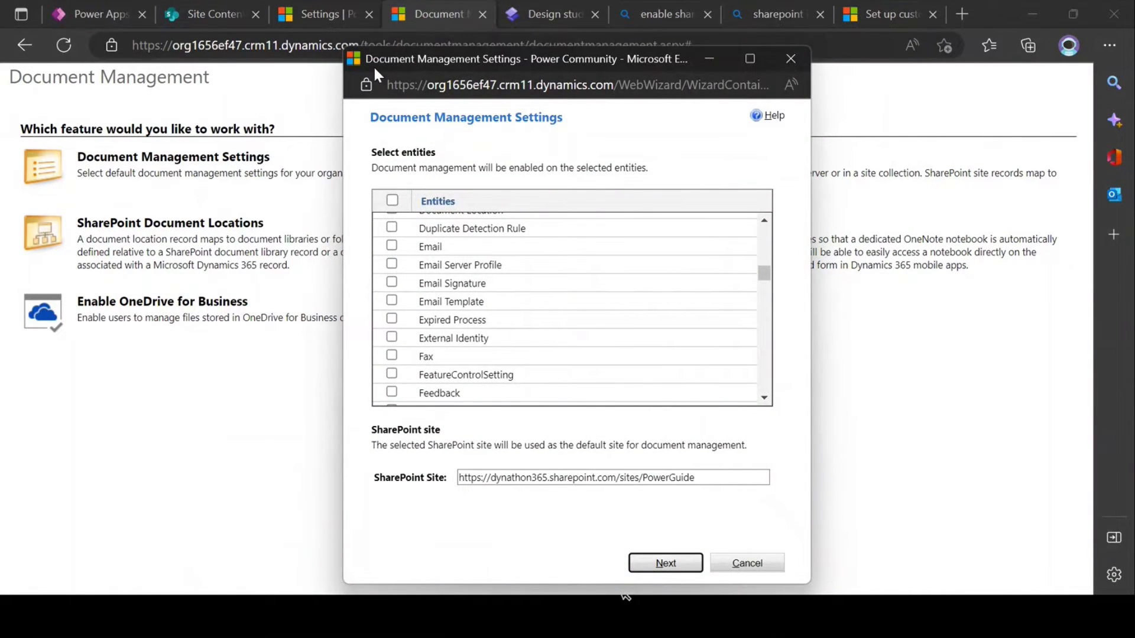
left_click(212, 12)
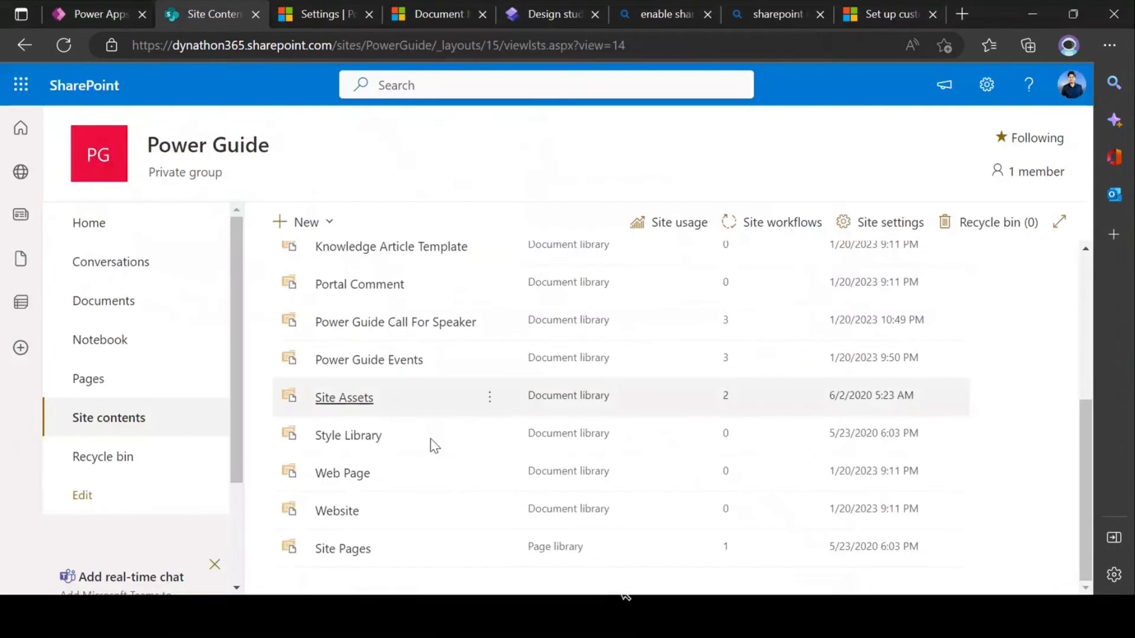
scroll(390, 348, "up", 5)
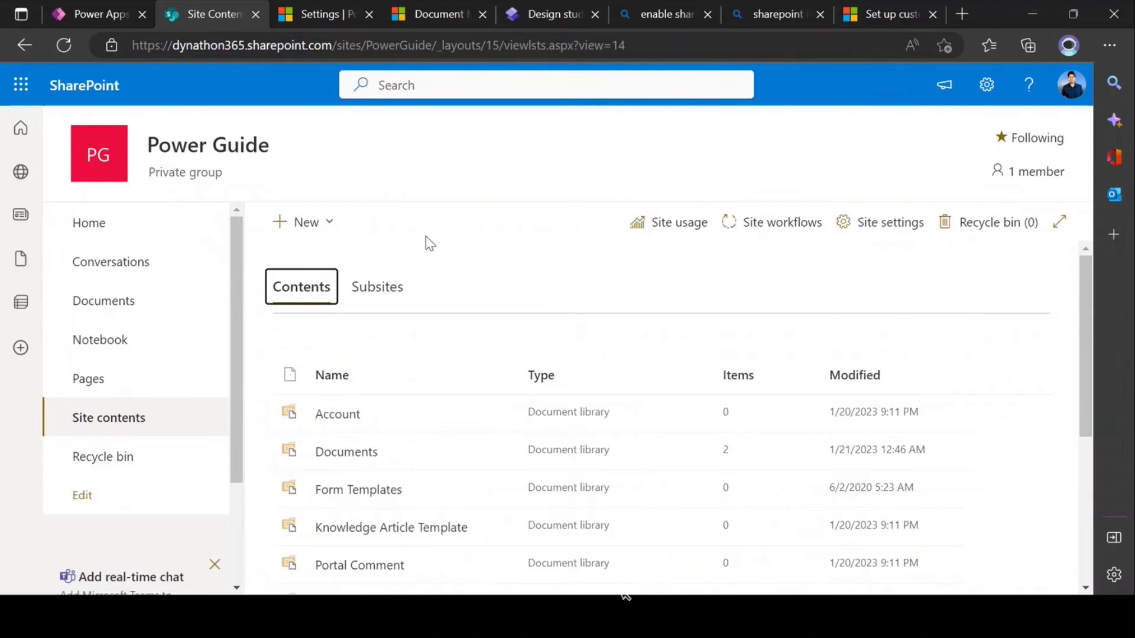
Return to Power Apps and close the Power Guide Events table's properties without saving.
left_click(430, 15)
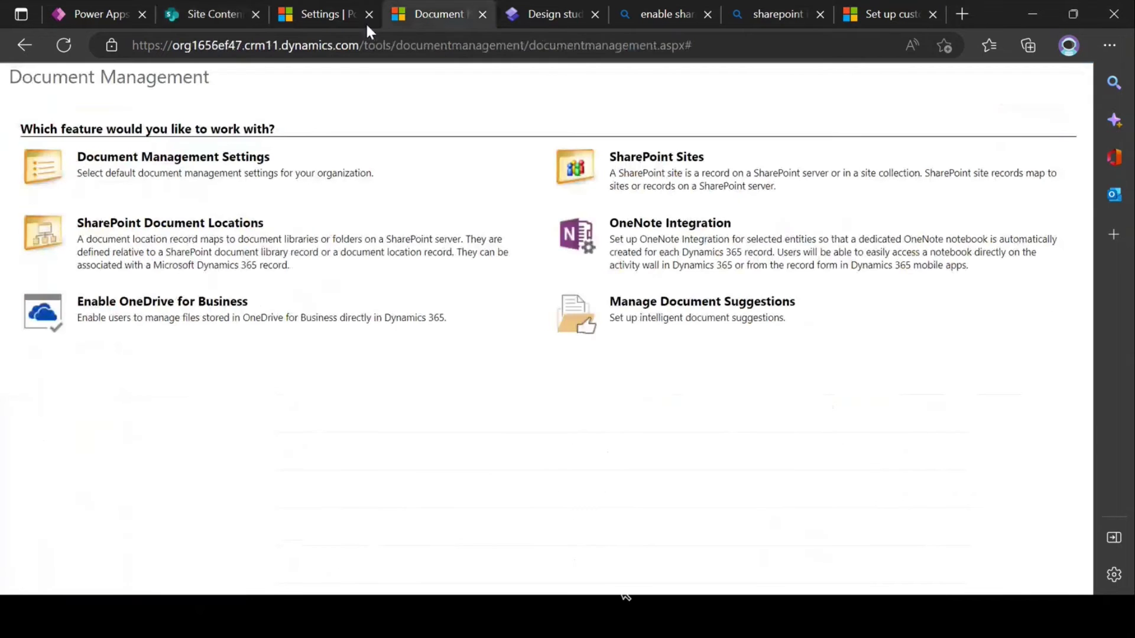
left_click(331, 15)
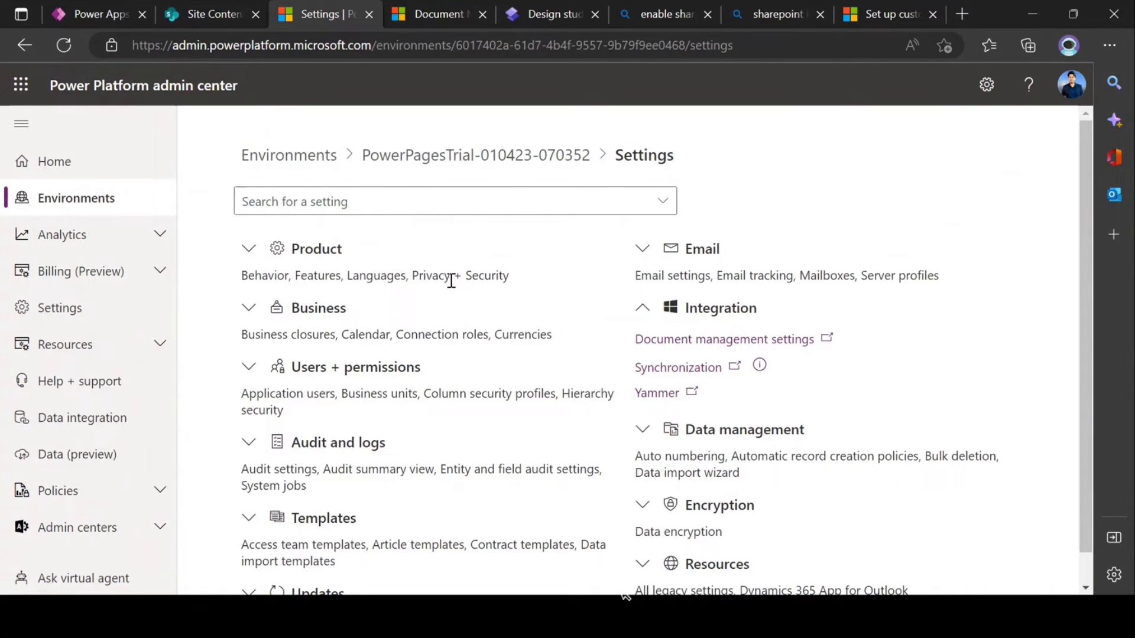
left_click(91, 14)
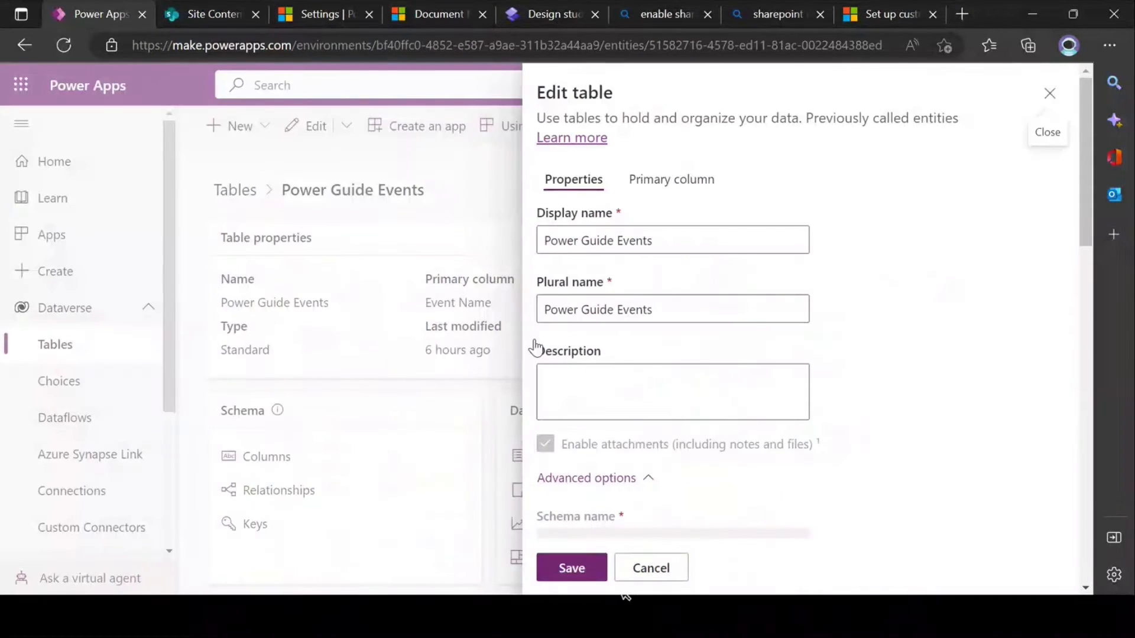
left_click(651, 568)
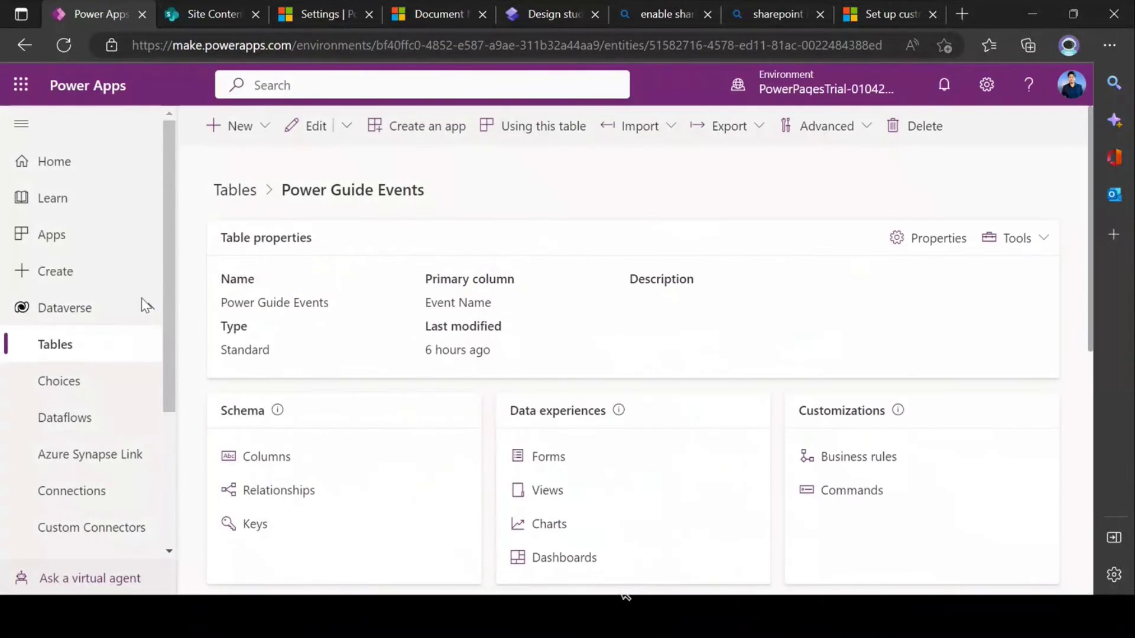
Open the administration page of the powerpagetraining portal from its portal settings in Power Apps.
left_click(50, 164)
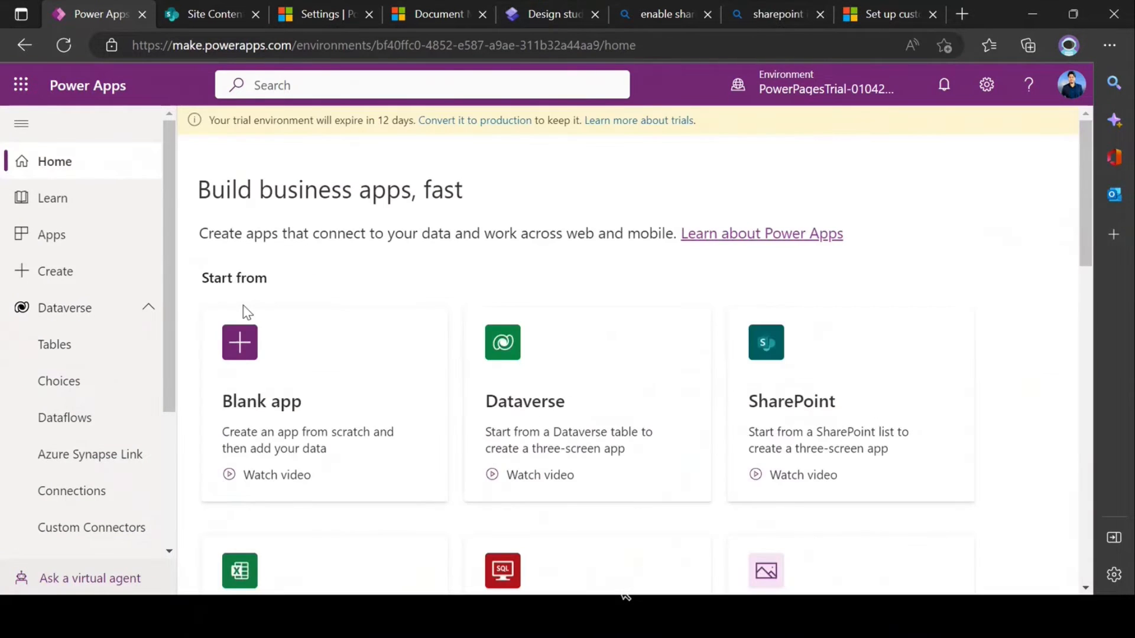
left_click(52, 235)
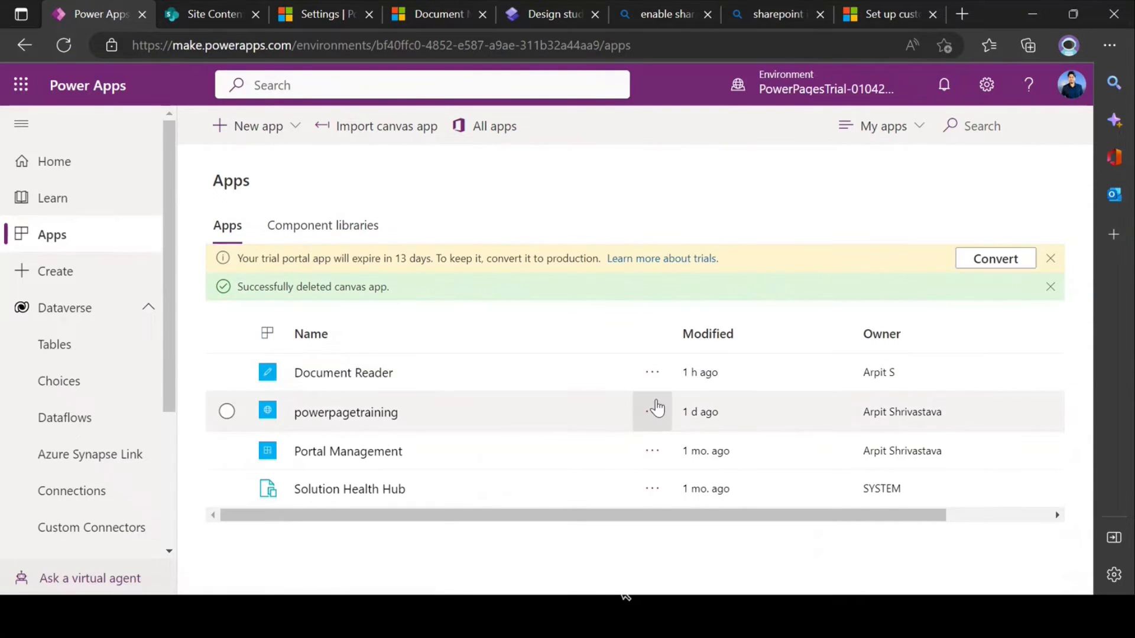
left_click(654, 408)
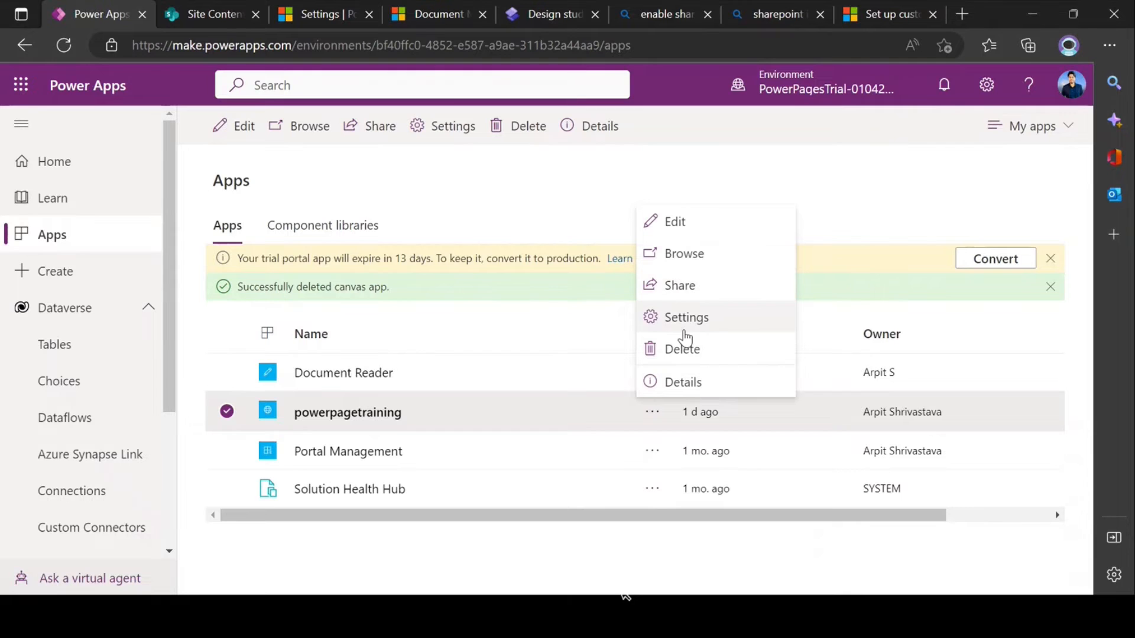
left_click(680, 318)
scroll(940, 323, "down", 3)
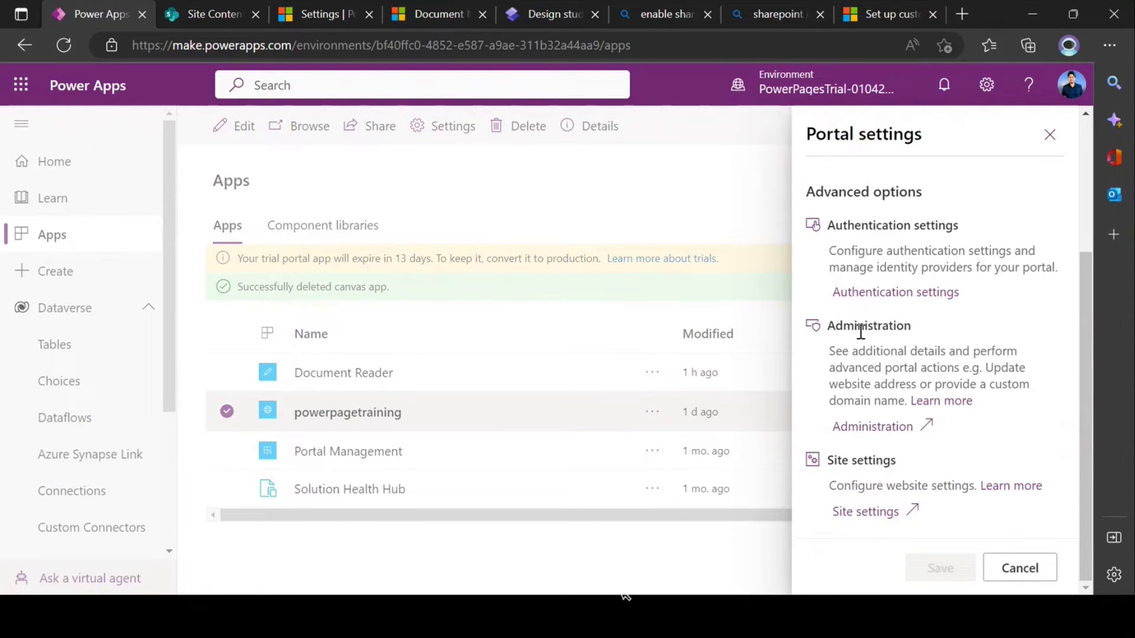
left_click(883, 428)
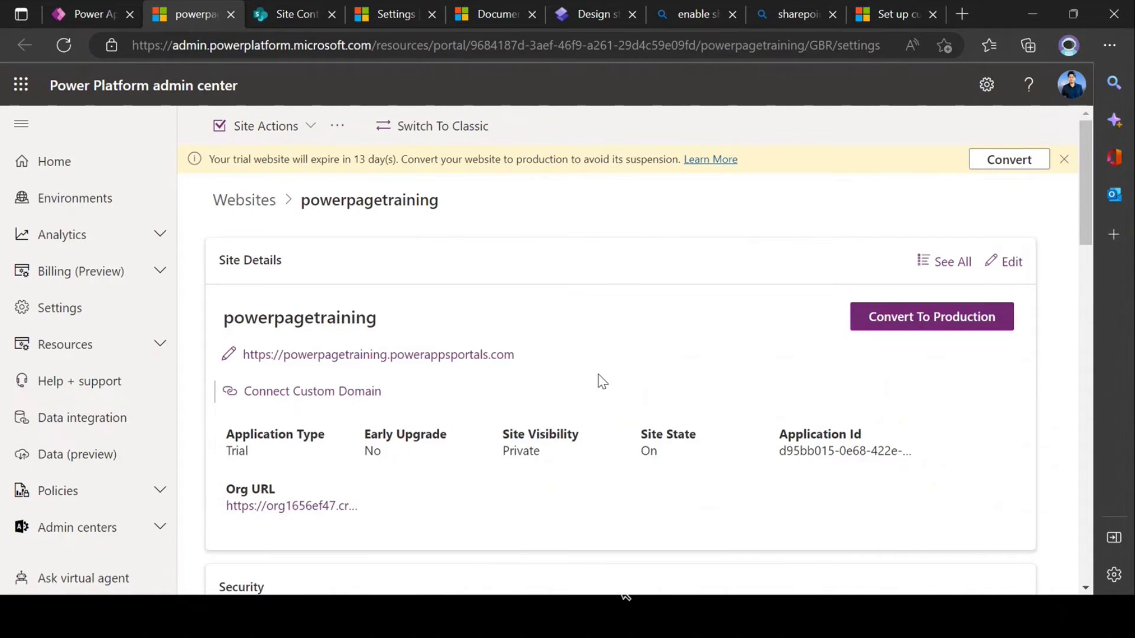
Look through the powerpagetraining site's admin sections down to its Services list.
scroll(466, 264, "down", 10)
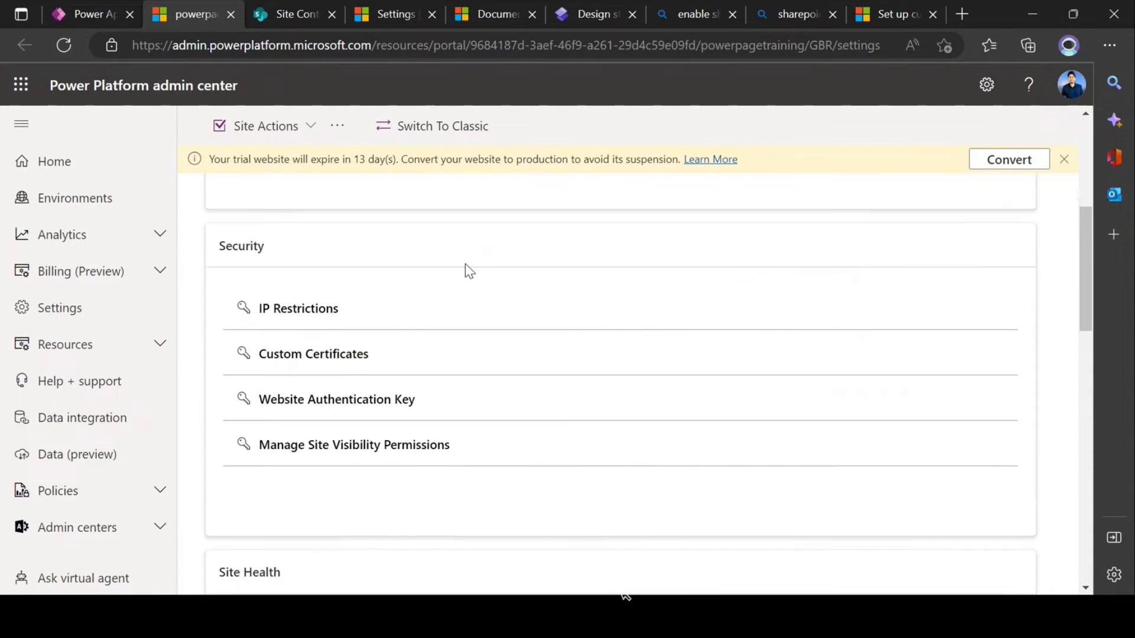
scroll(511, 361, "down", 5)
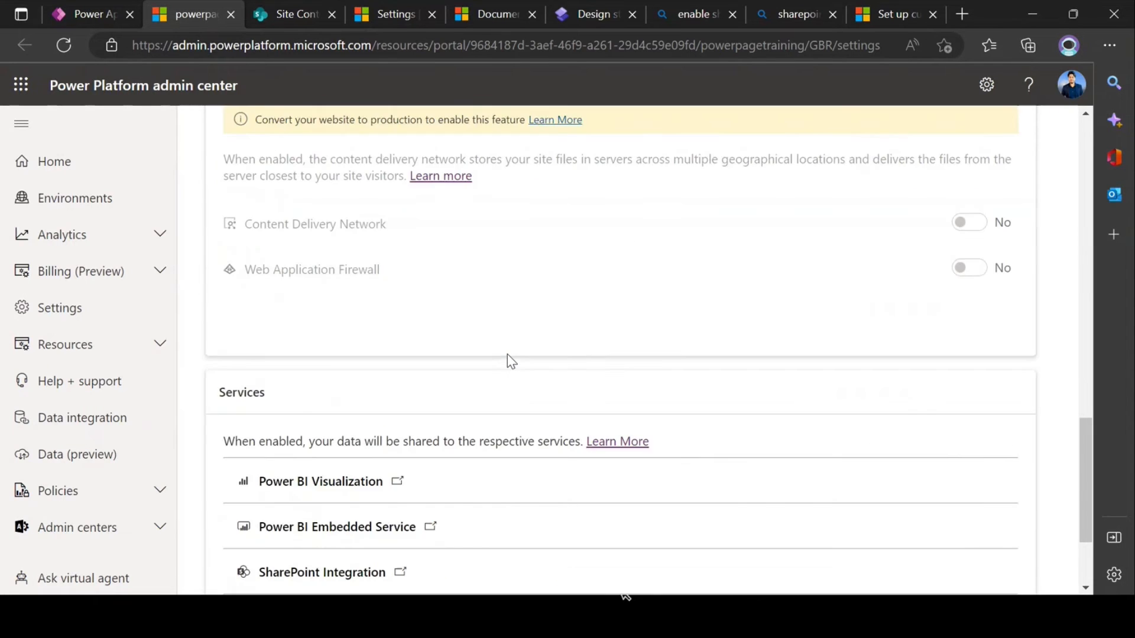
scroll(512, 361, "up", 15)
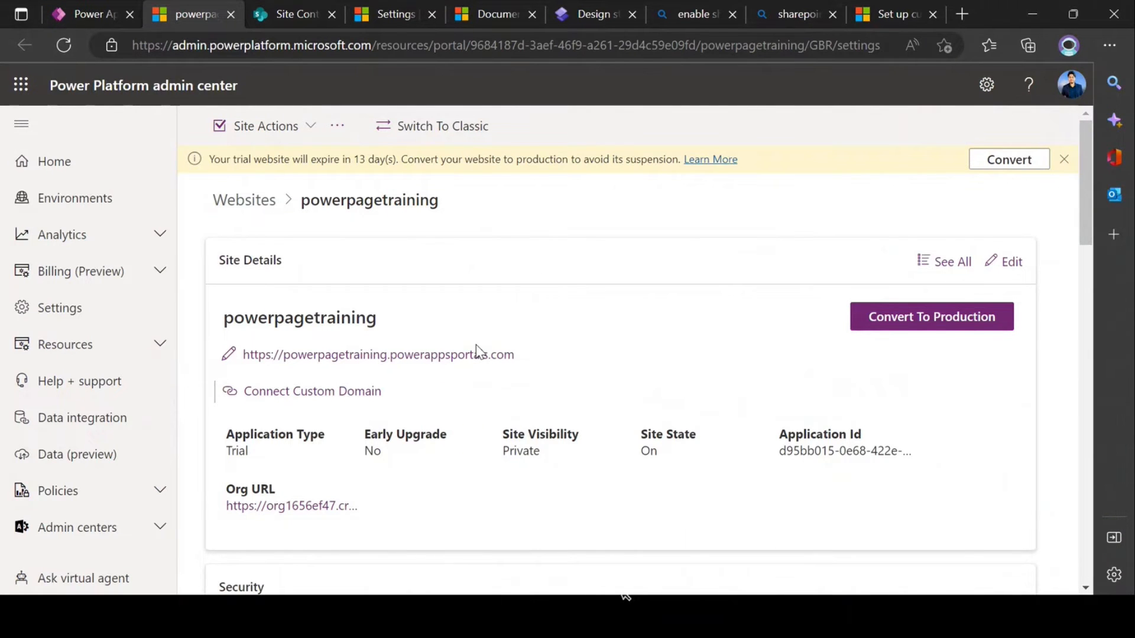
Switch to the Power Pages design studio and open the admin center from the site details in Set up.
left_click(588, 16)
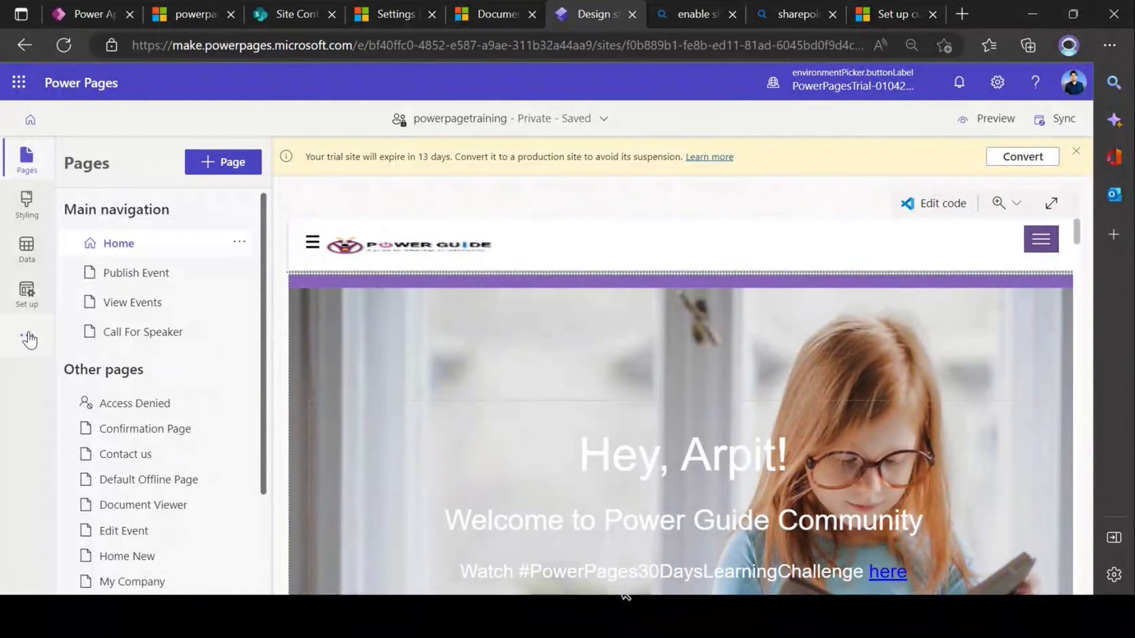
left_click(27, 292)
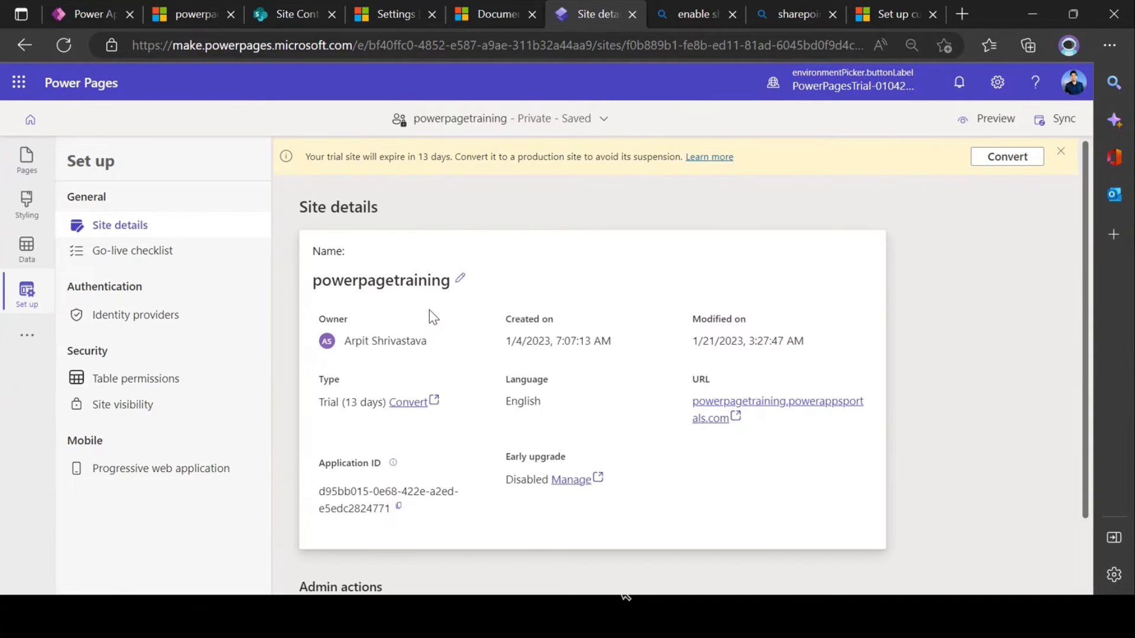
scroll(429, 310, "down", 2)
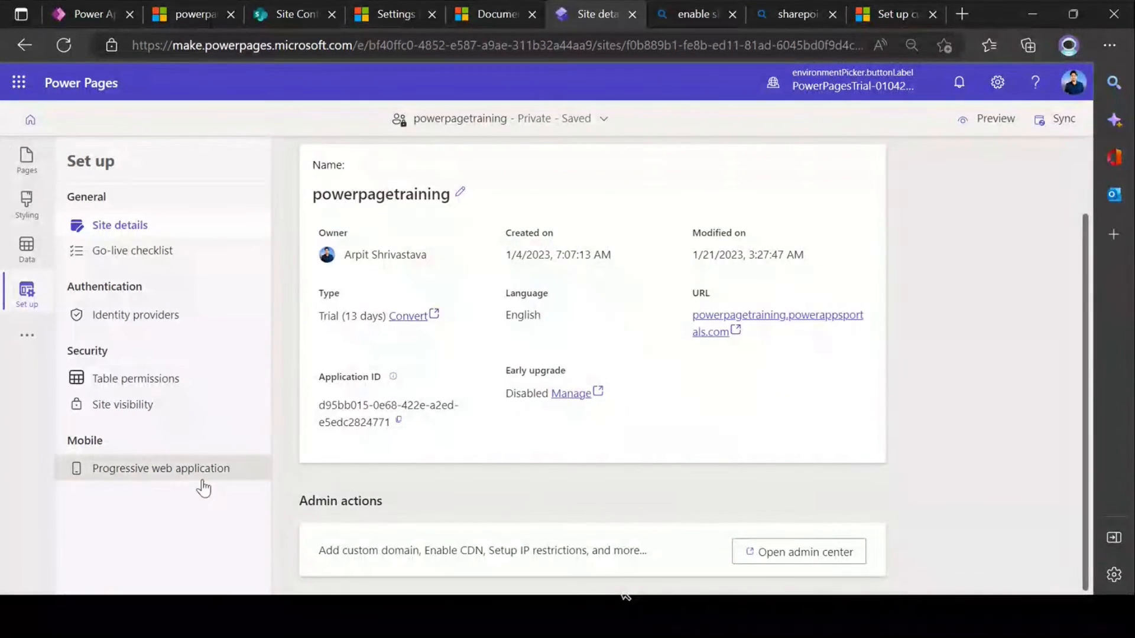
left_click(26, 336)
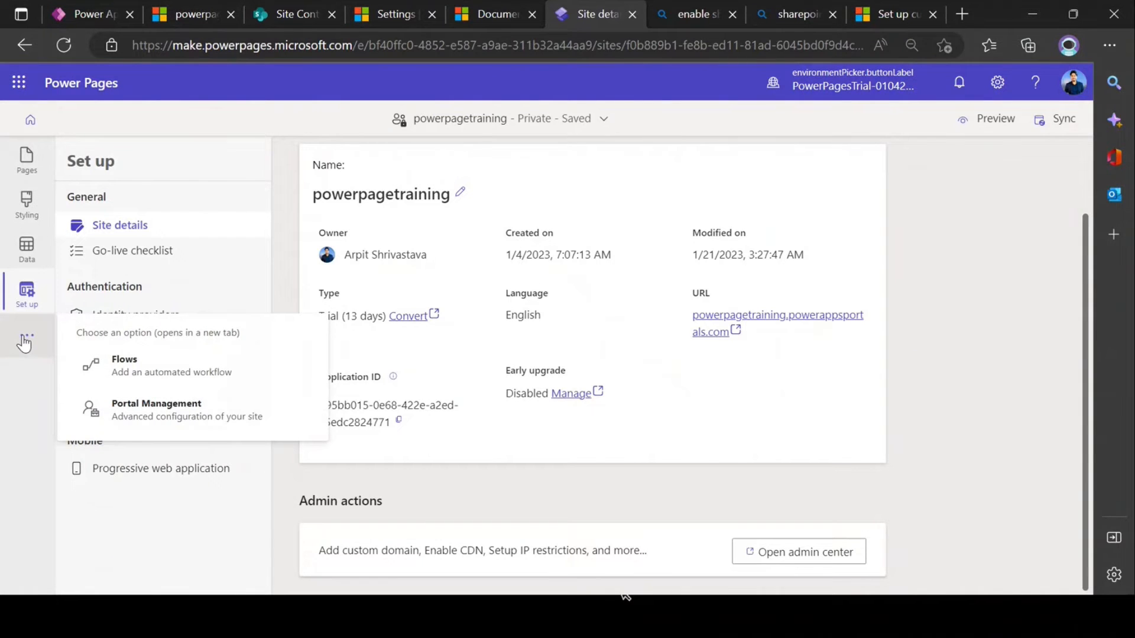
left_click(677, 483)
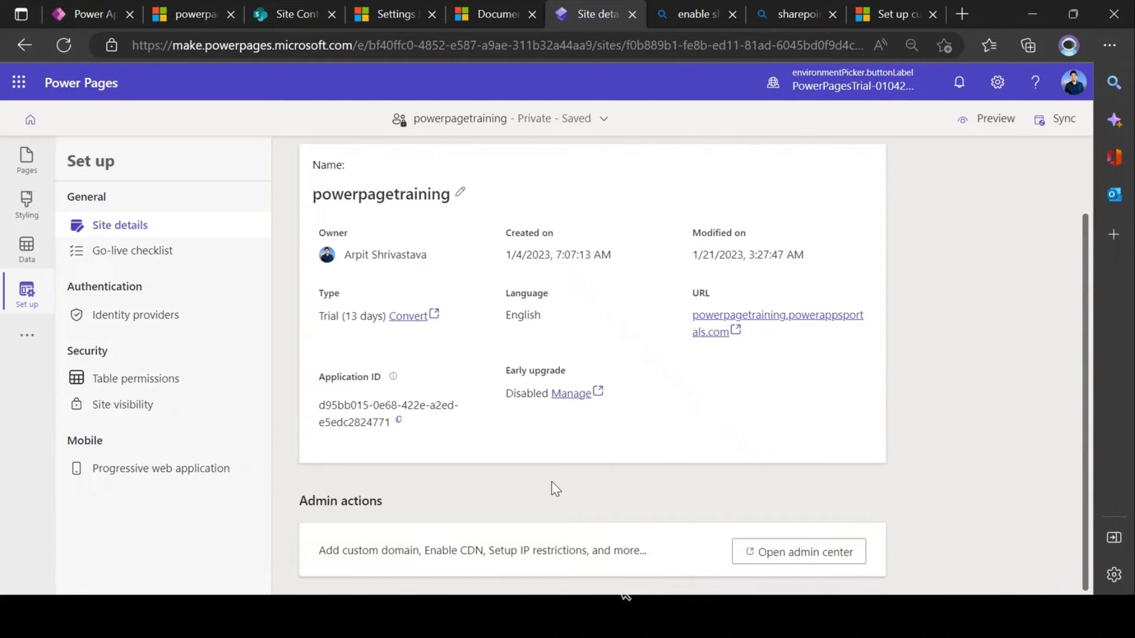
left_click(807, 561)
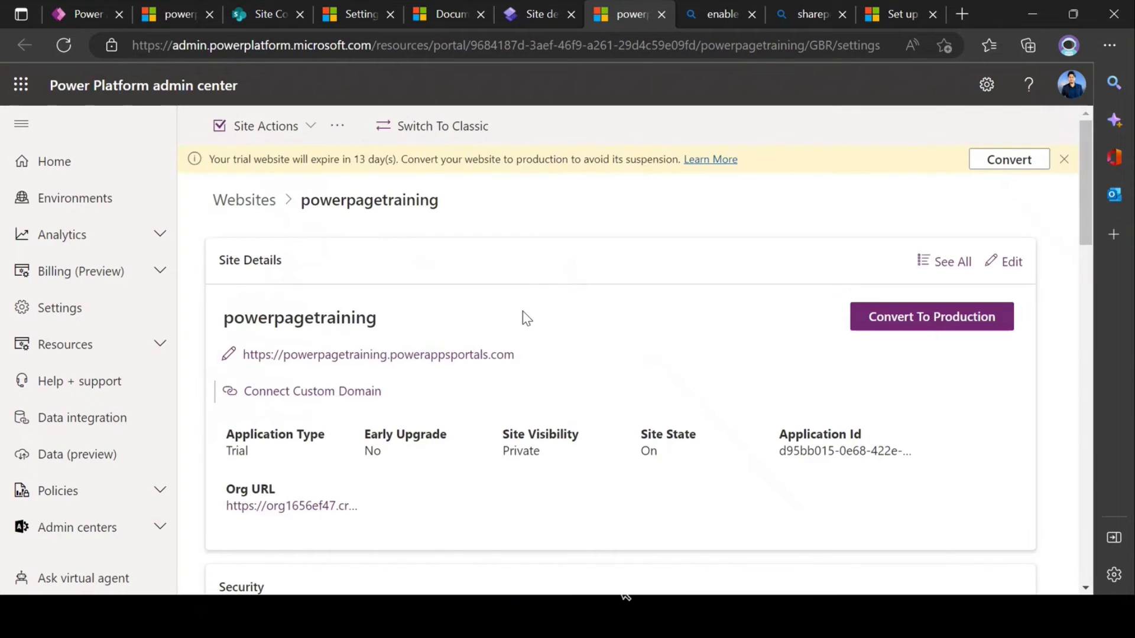
Open SharePoint Integration from the site's Services section and close the two search result tabs.
scroll(478, 262, "down", 5)
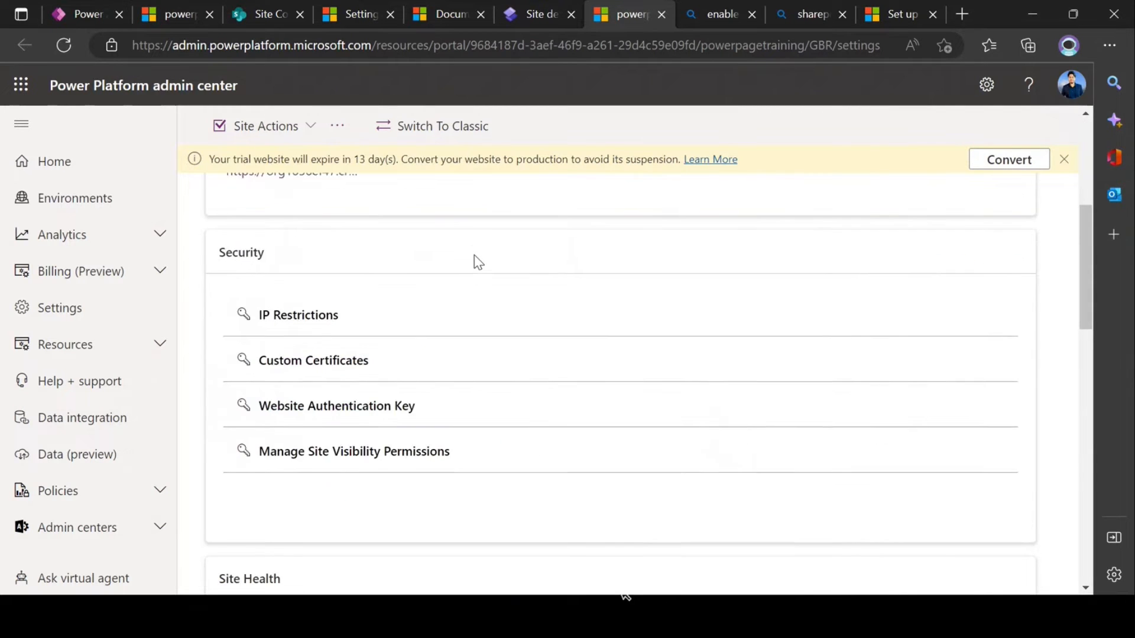
scroll(474, 260, "down", 2)
scroll(474, 261, "up", 2)
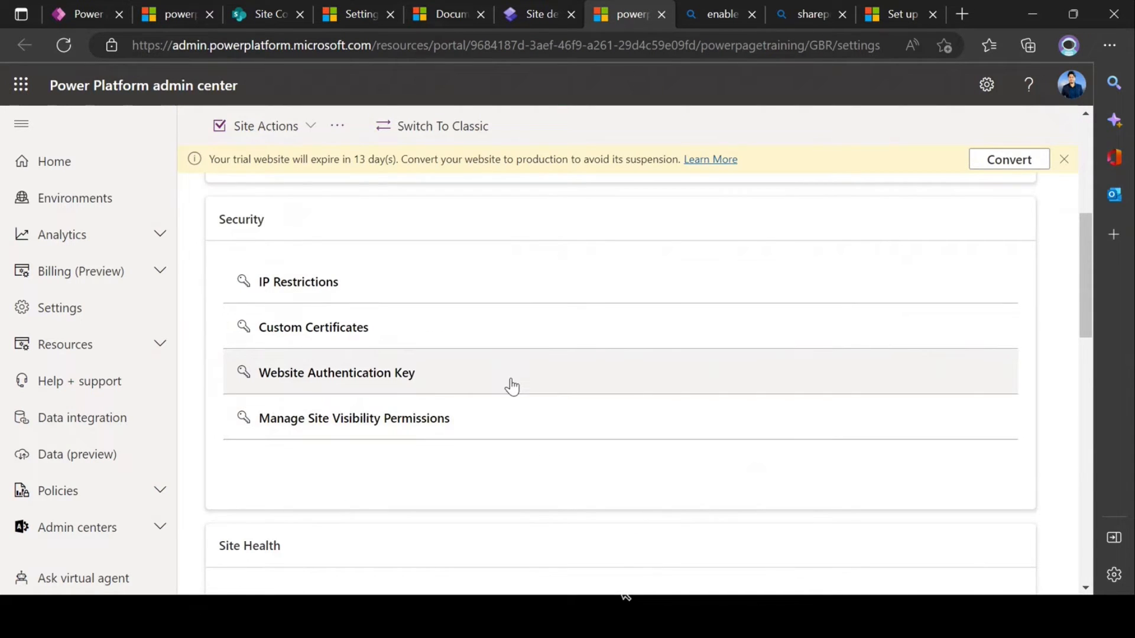
scroll(509, 363, "down", 8)
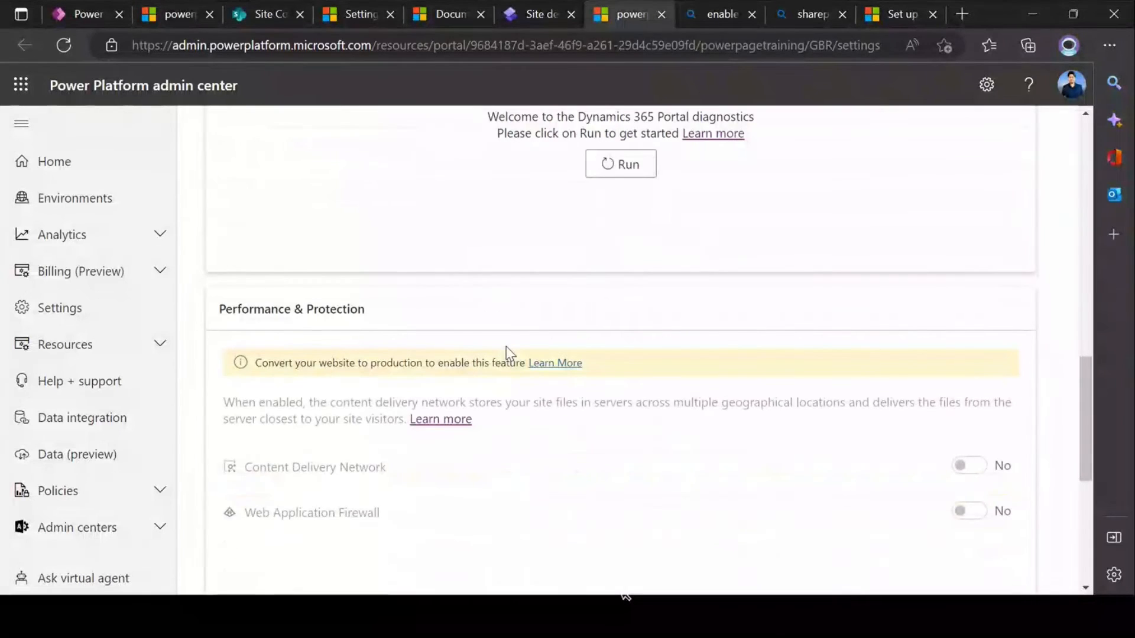
scroll(506, 346, "down", 6)
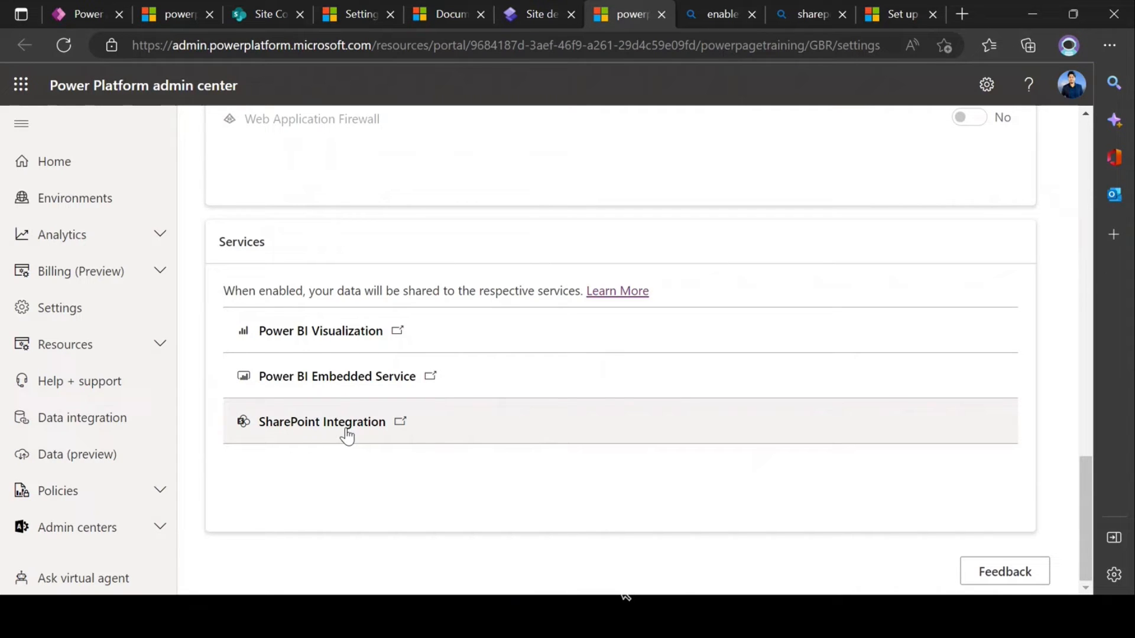
left_click(347, 435)
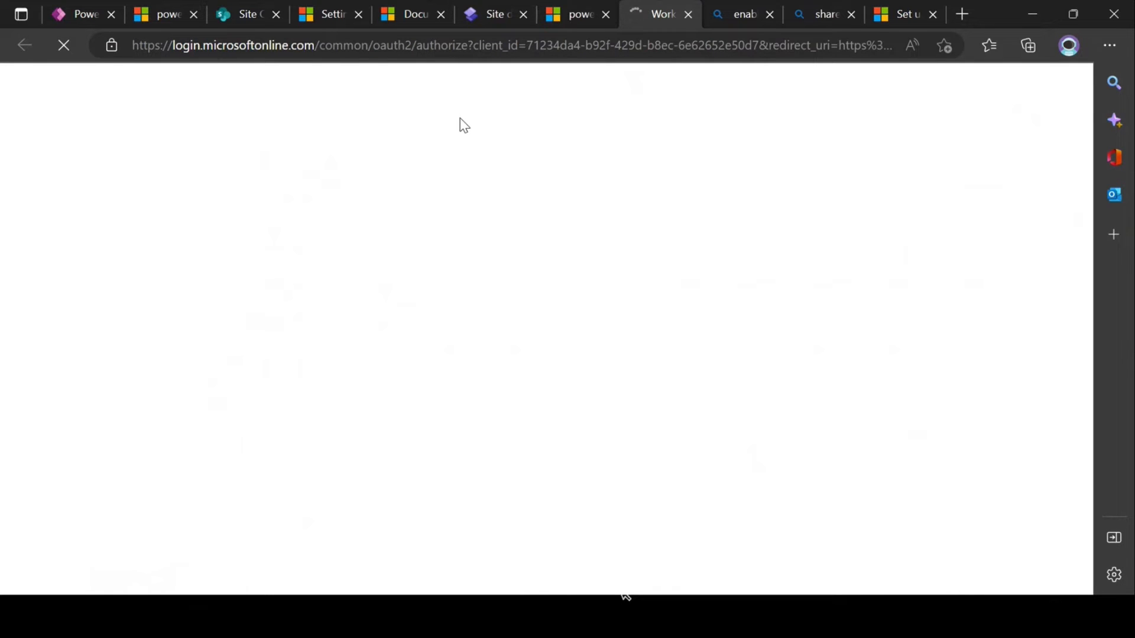
left_click(770, 14)
left_click(771, 14)
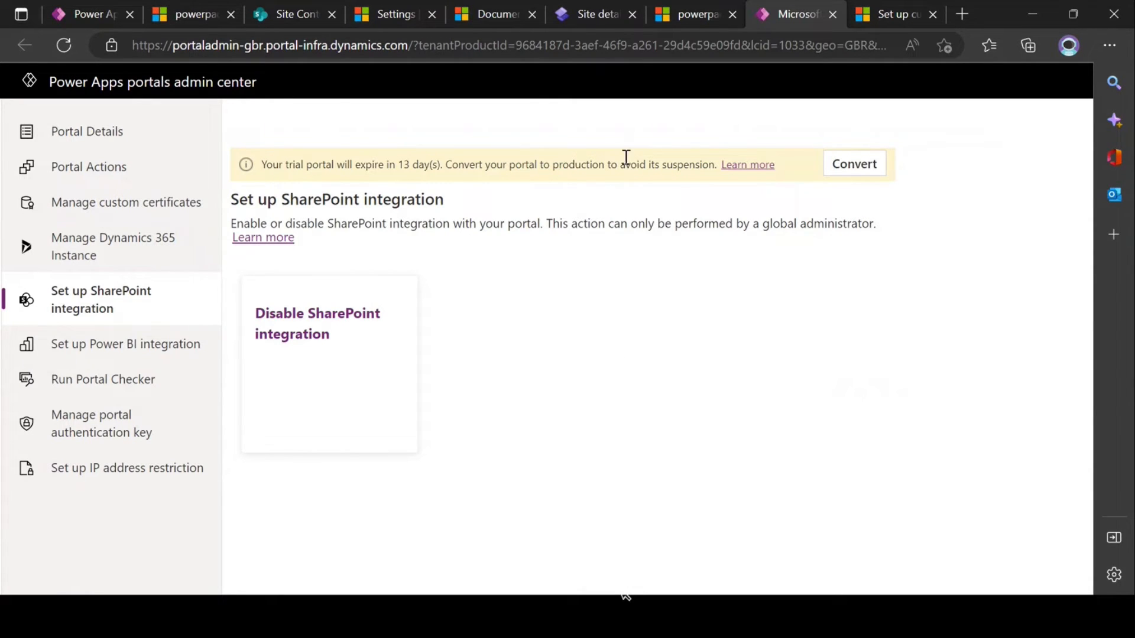
Revisit the site's admin page and the Document Management page, and close the portal settings in Power Apps.
left_click(193, 14)
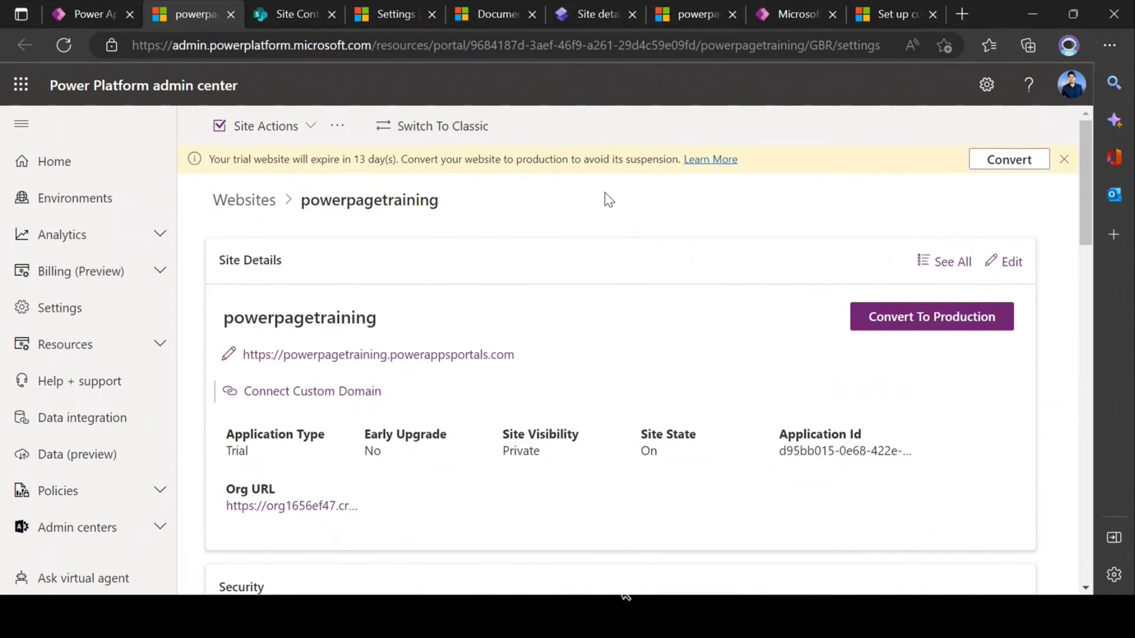
left_click(474, 14)
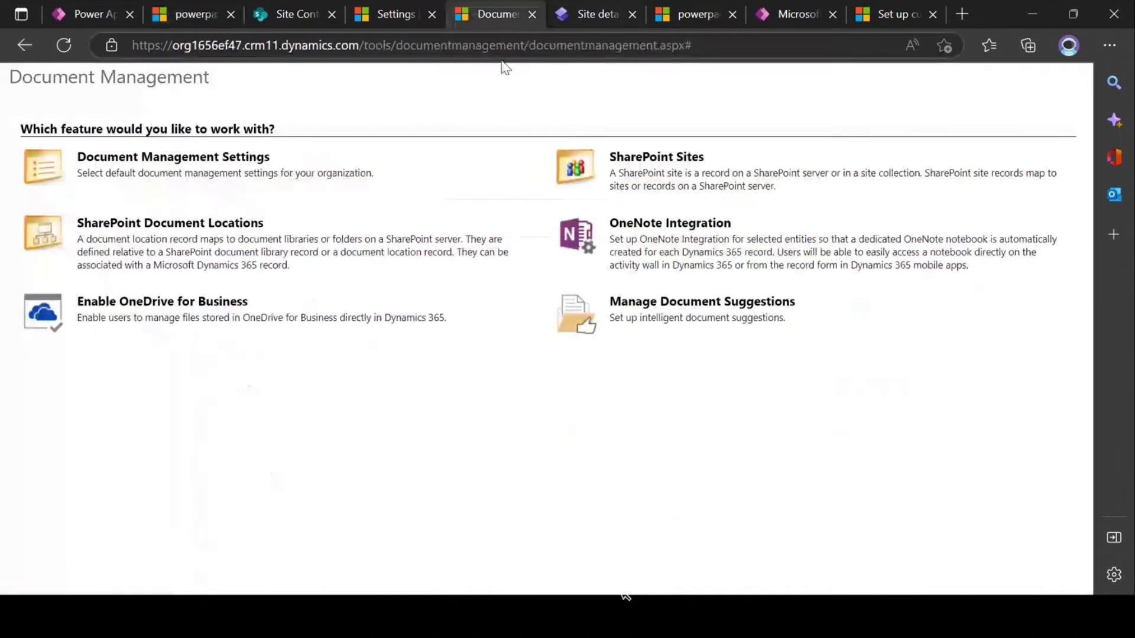
left_click(84, 11)
left_click(1049, 136)
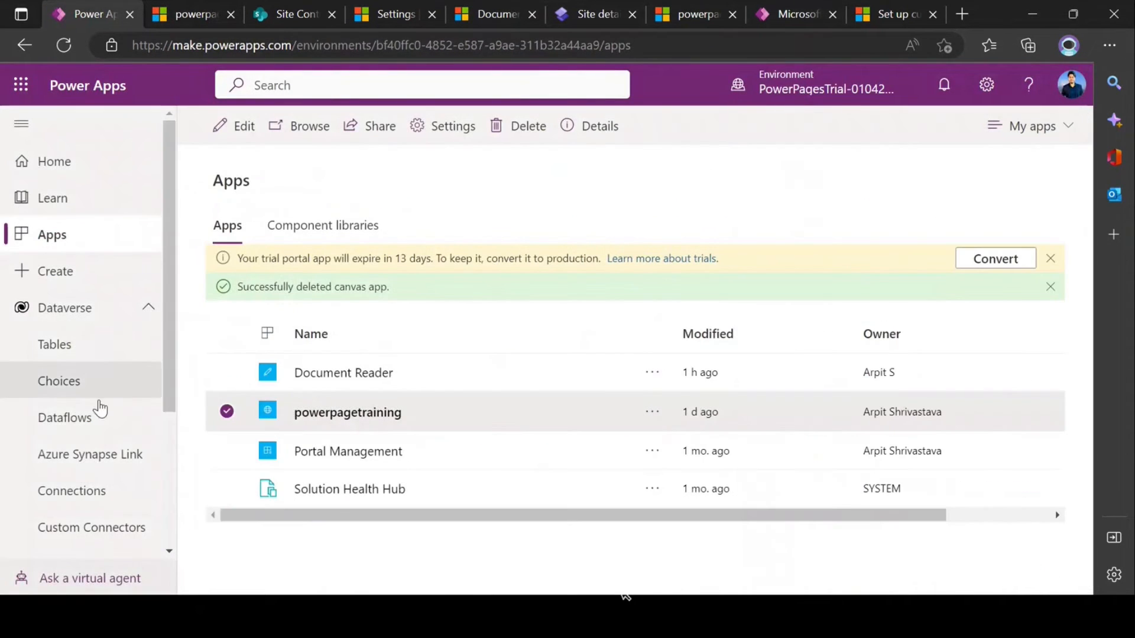
Check the SharePoint document management option in the custom Power Guide Events table's advanced properties and leave them without saving.
left_click(71, 348)
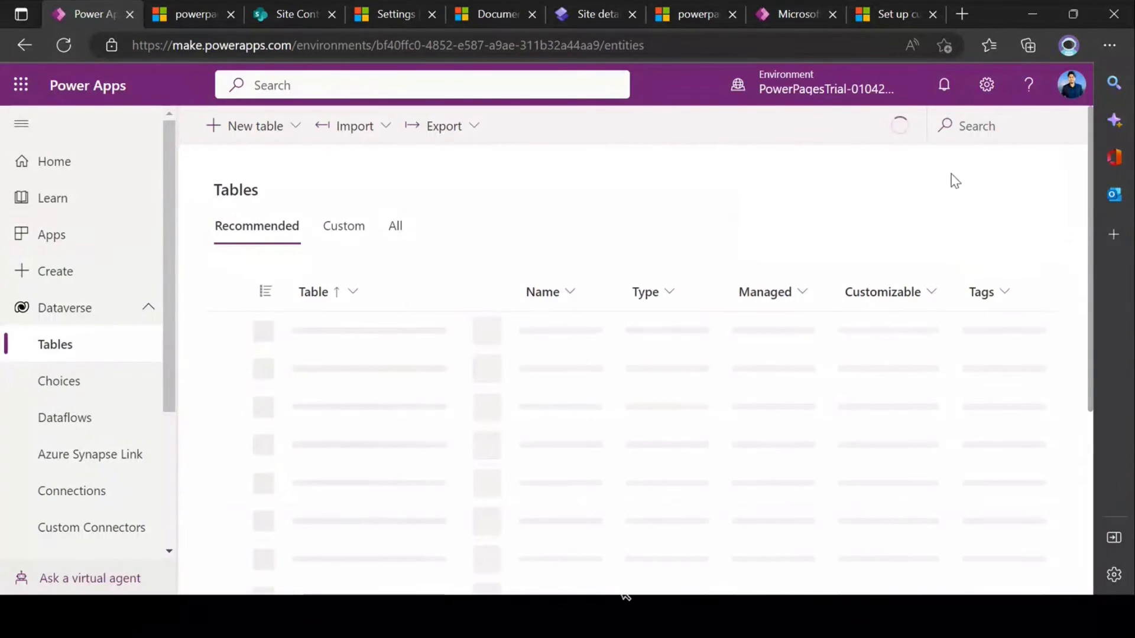
left_click(969, 125)
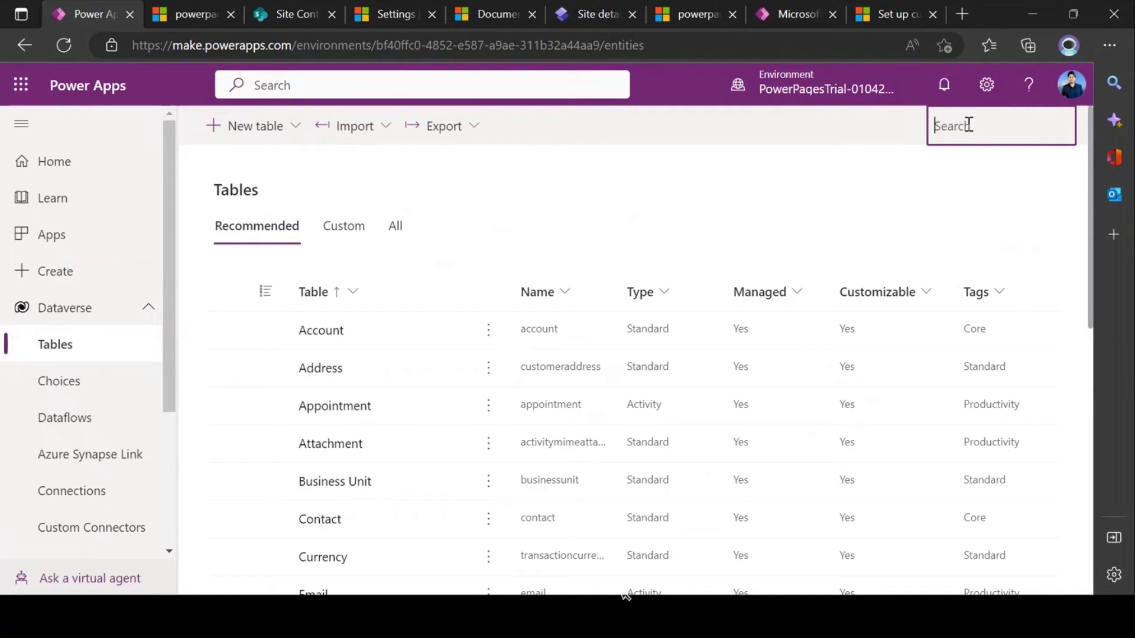
left_click(338, 227)
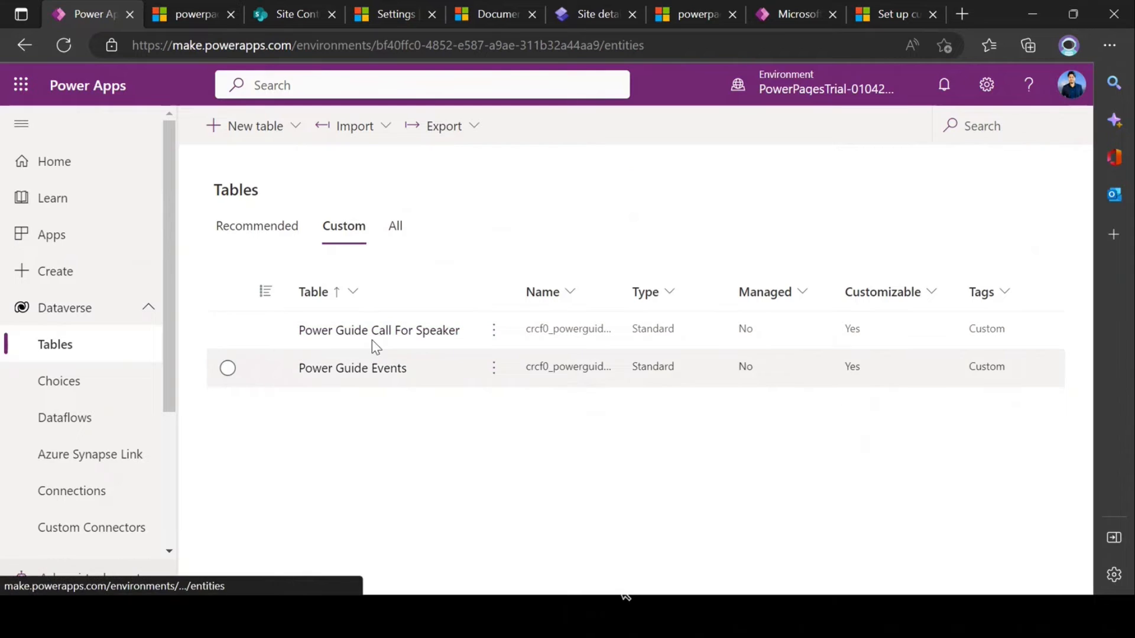
left_click(227, 368)
left_click(485, 377)
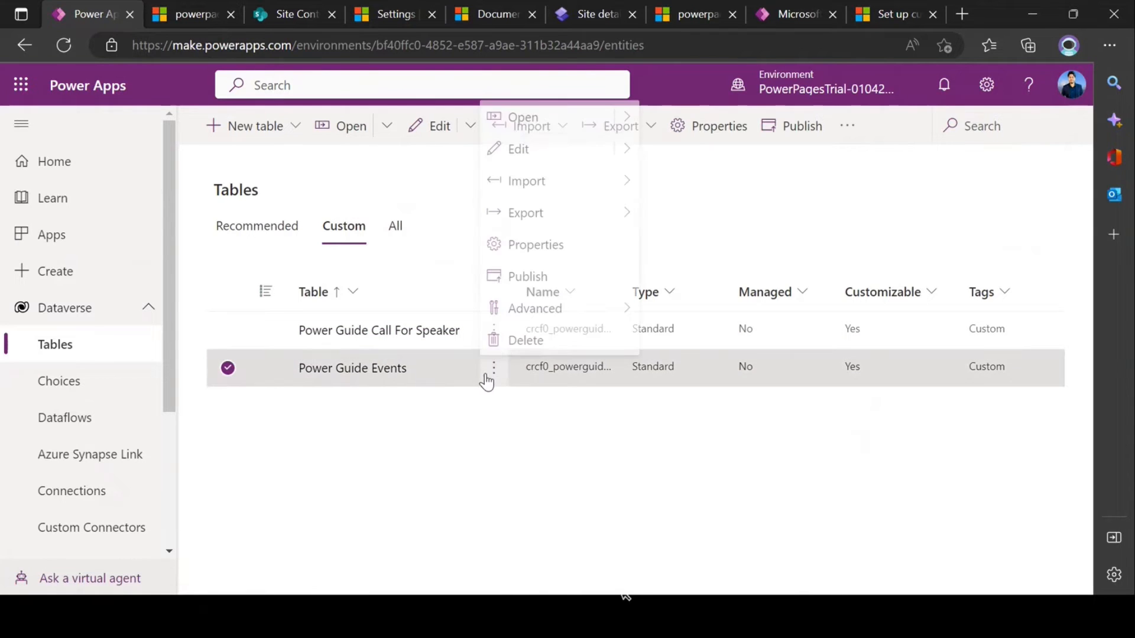
left_click(544, 241)
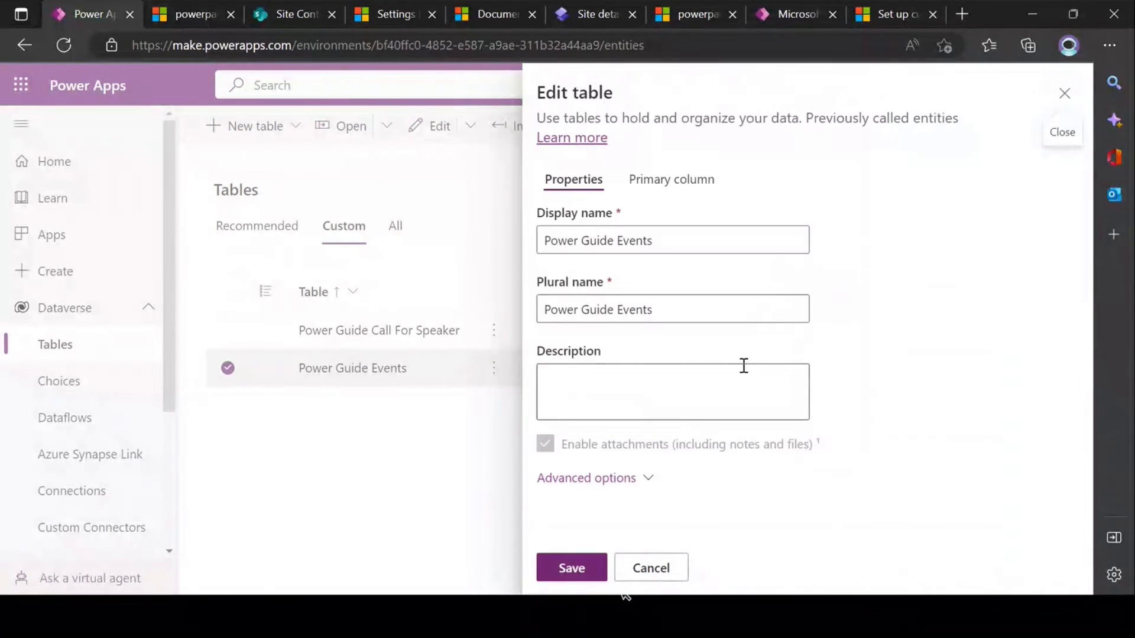
left_click(630, 486)
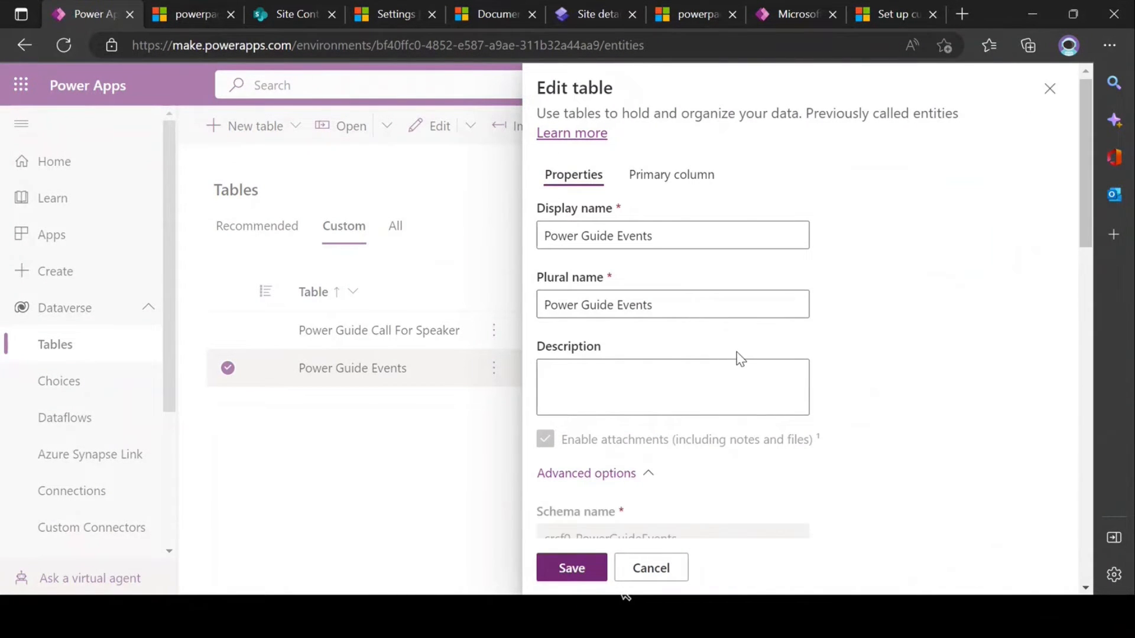
scroll(738, 358, "down", 15)
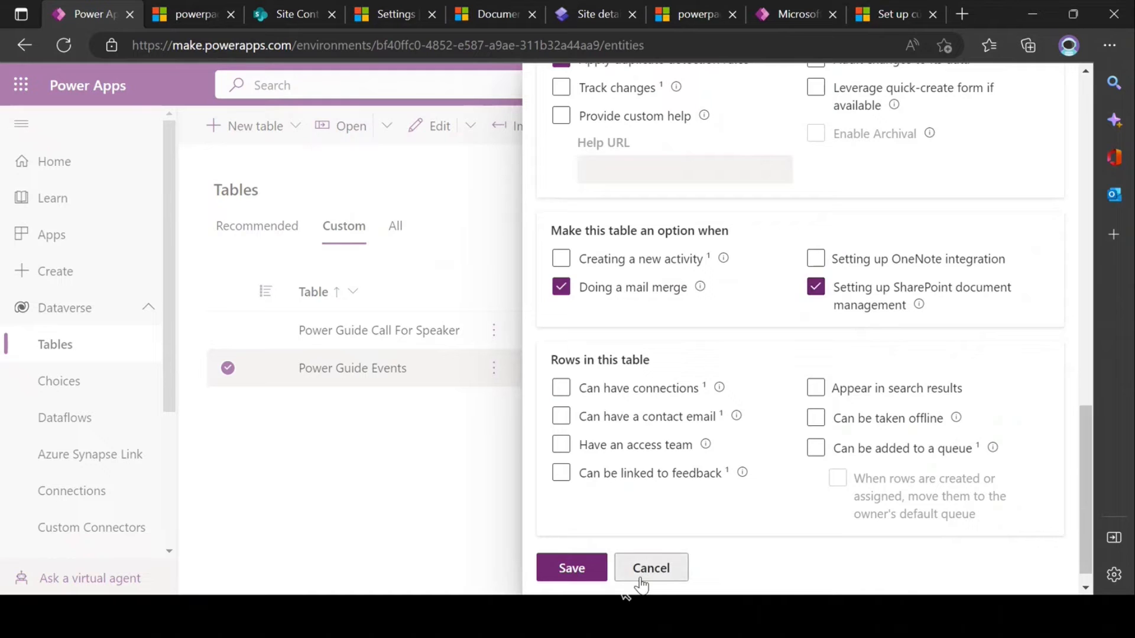
left_click(641, 585)
left_click(228, 368)
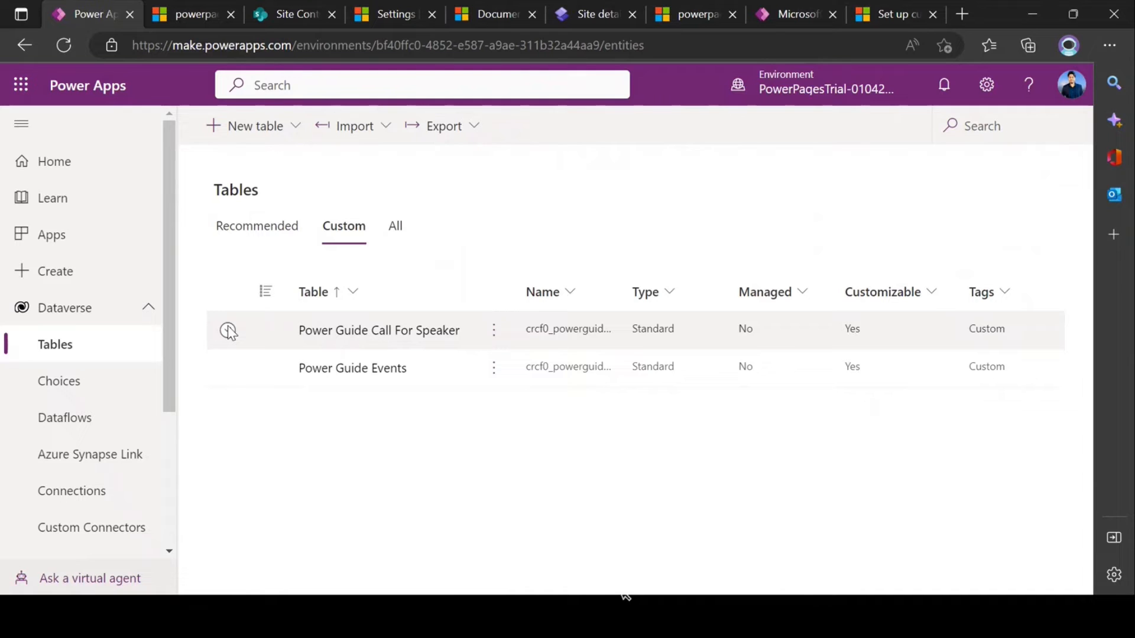
Open the Power Guide Call For Speaker table's properties and check its SharePoint document management option under the advanced options.
left_click(228, 331)
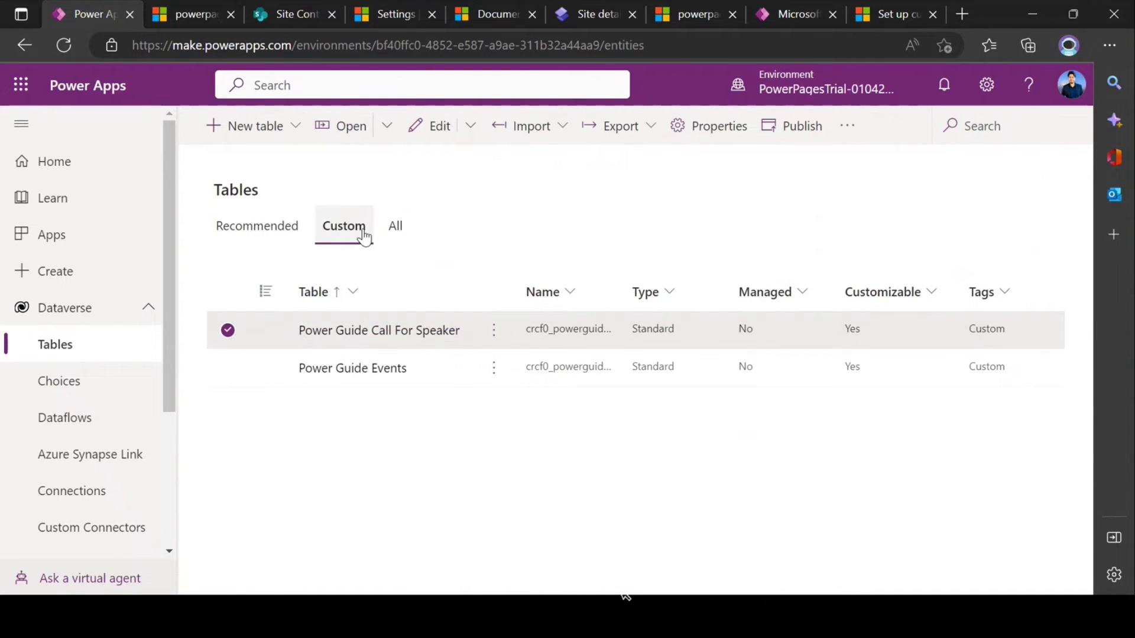
left_click(494, 330)
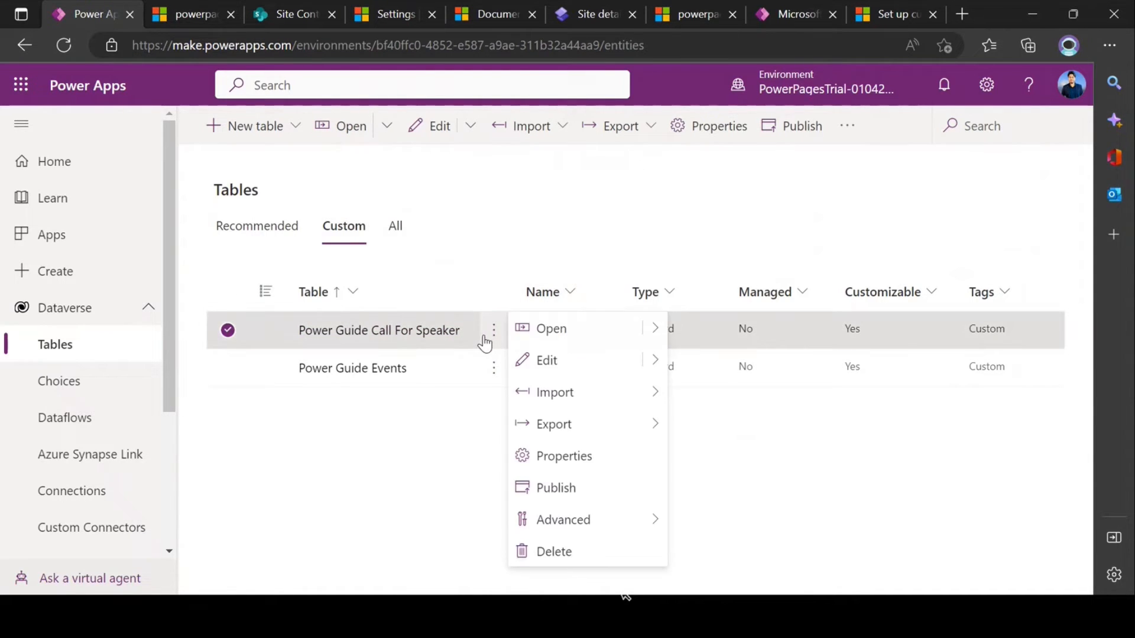
left_click(556, 458)
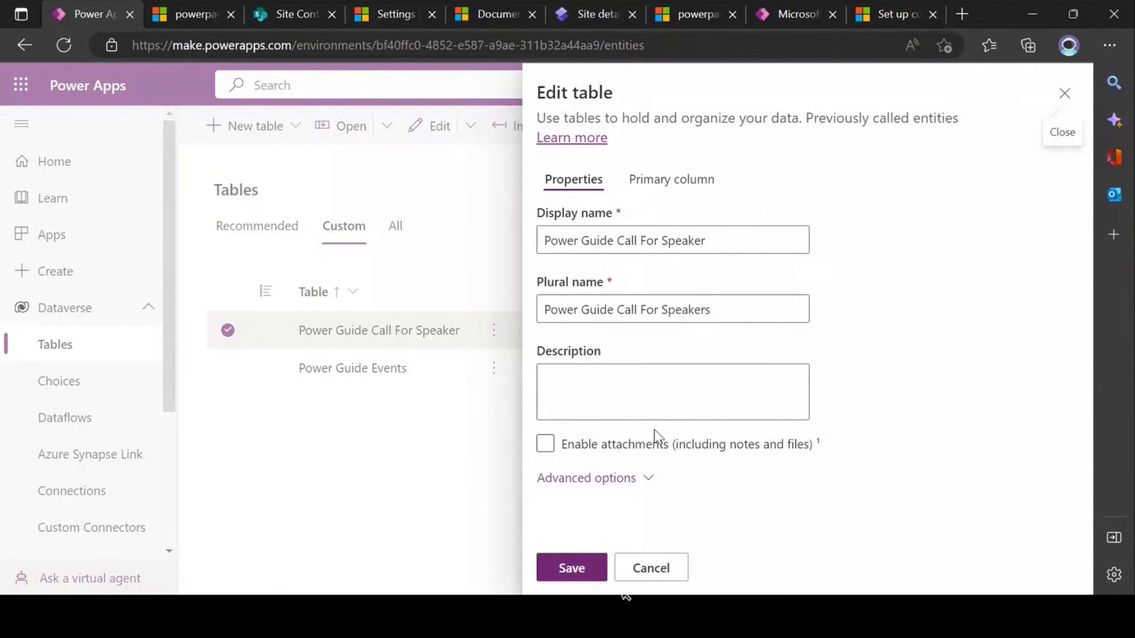
left_click(623, 477)
scroll(799, 382, "down", 3)
scroll(799, 381, "down", 5)
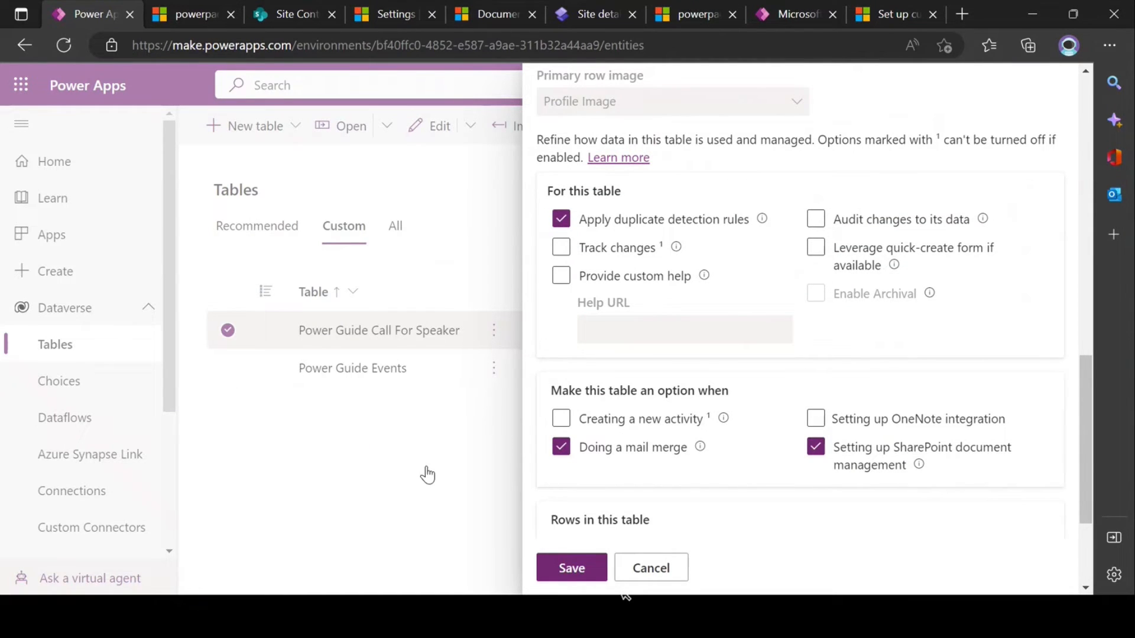
Close the Power Guide Call For Speaker table's properties without saving and deselect the table.
left_click(652, 570)
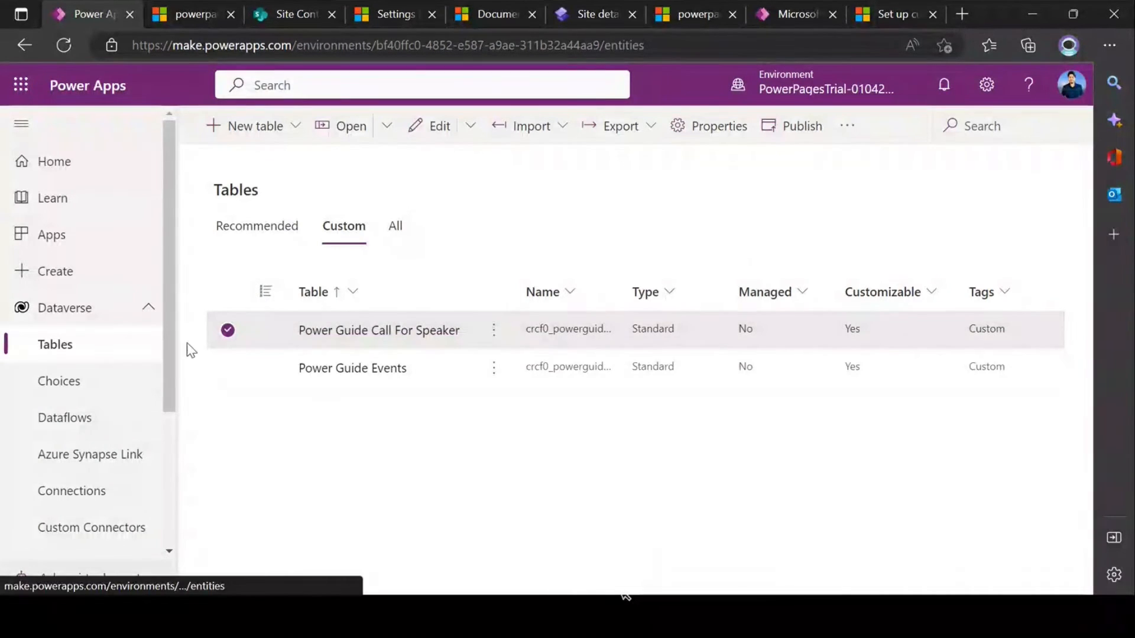
left_click(243, 334)
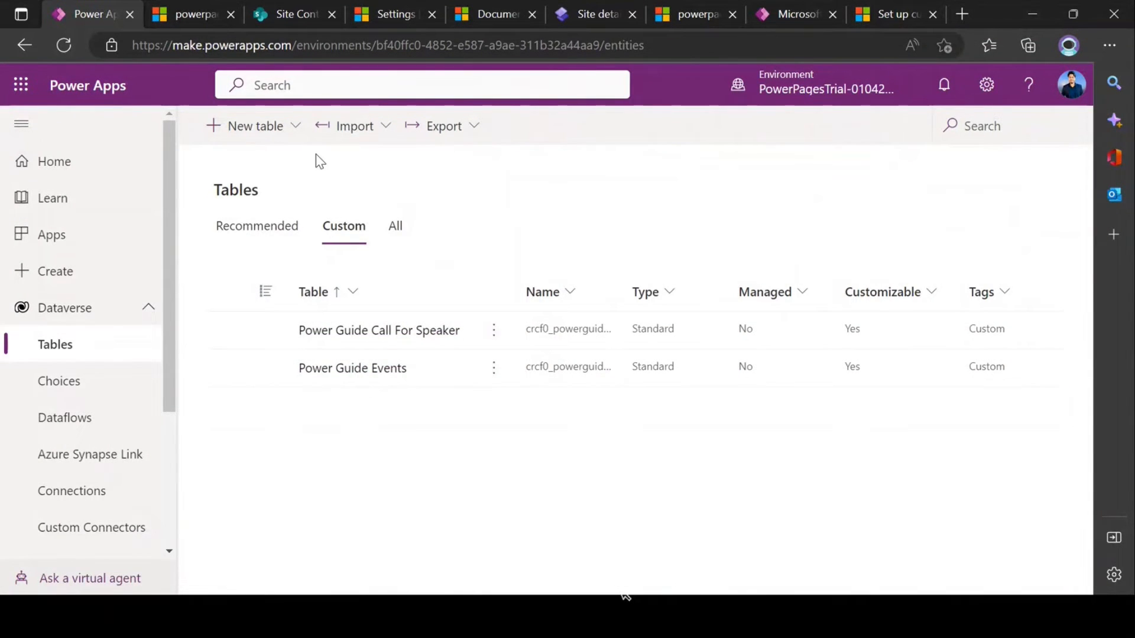
Switch to Power Pages, open the Power Guide Call For Speaker table's Portal - Call for Speaker form and show its Document section.
left_click(594, 15)
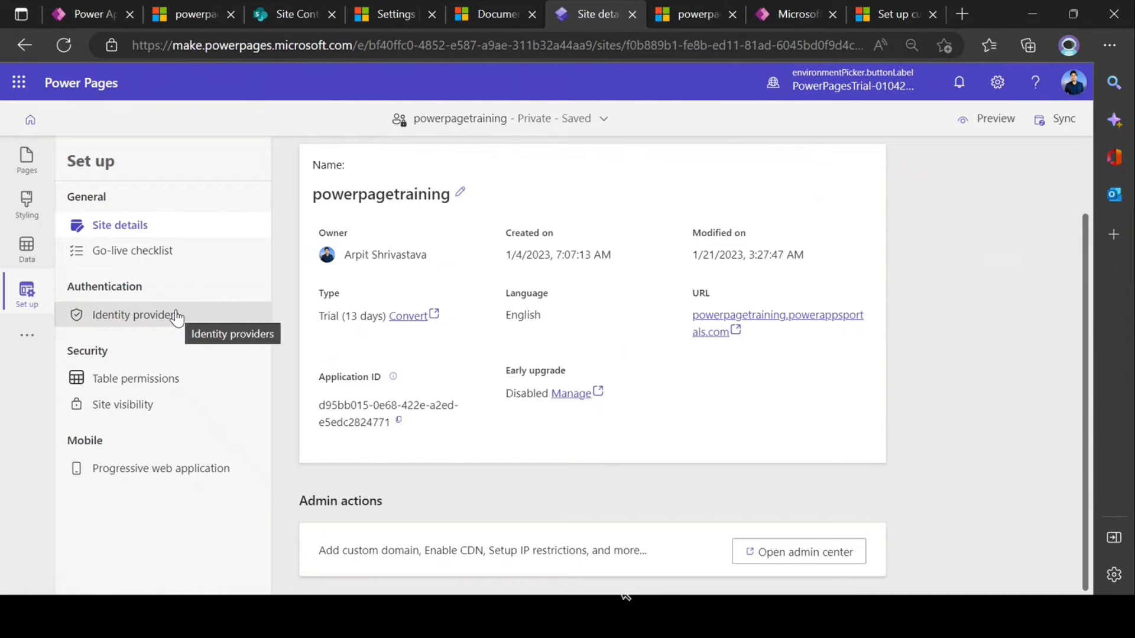
left_click(26, 249)
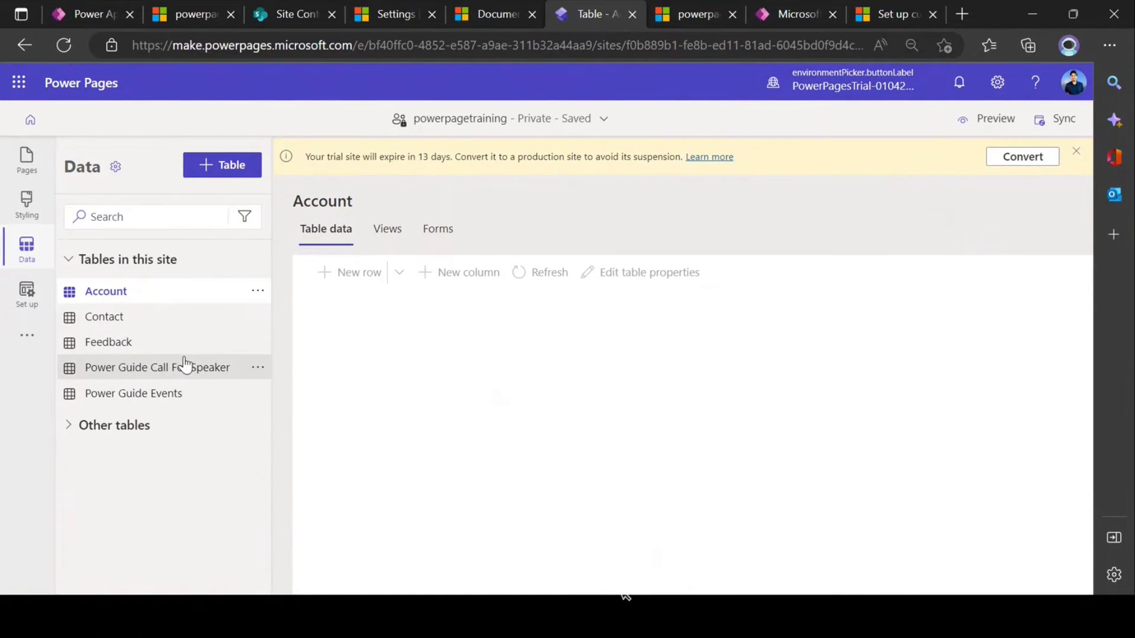
left_click(224, 368)
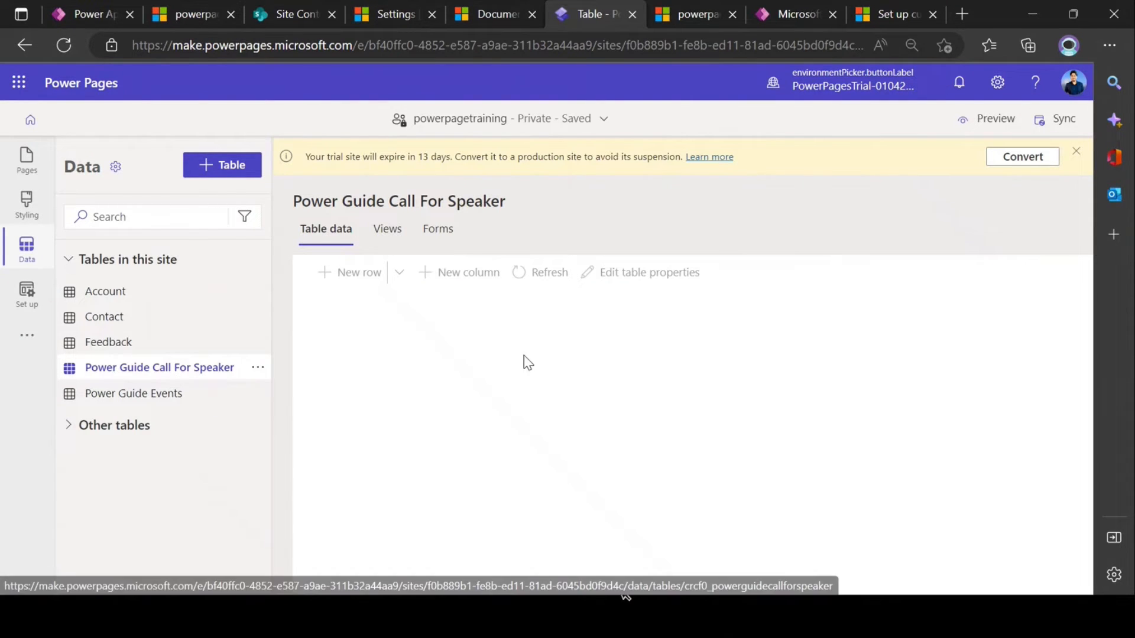
left_click(439, 236)
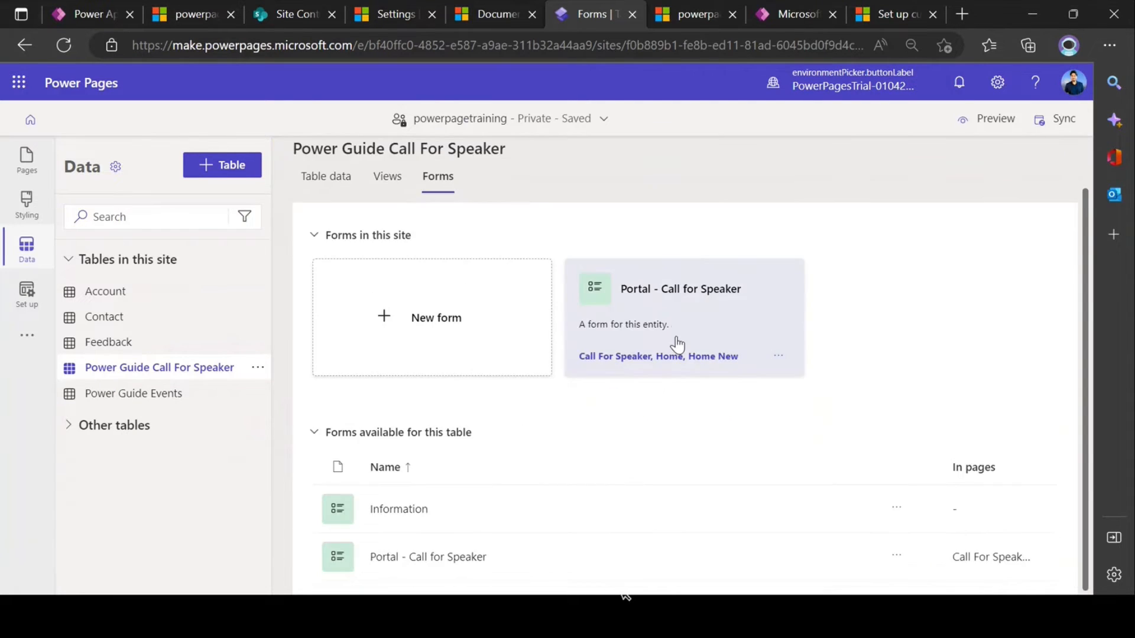
left_click(673, 337)
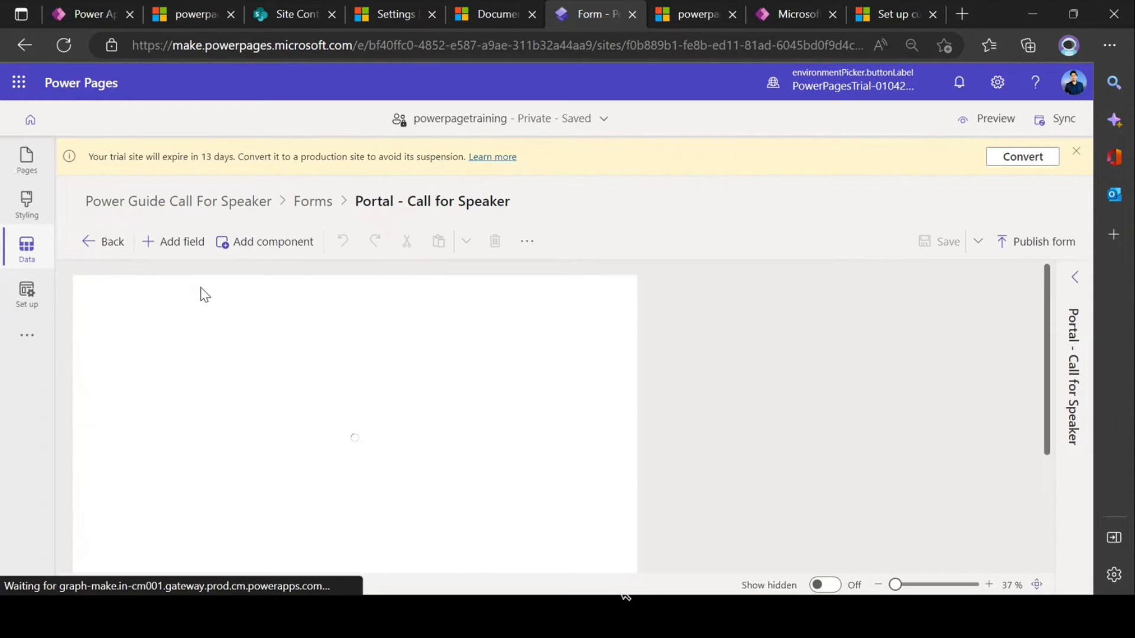
left_click_drag(895, 584, 901, 586)
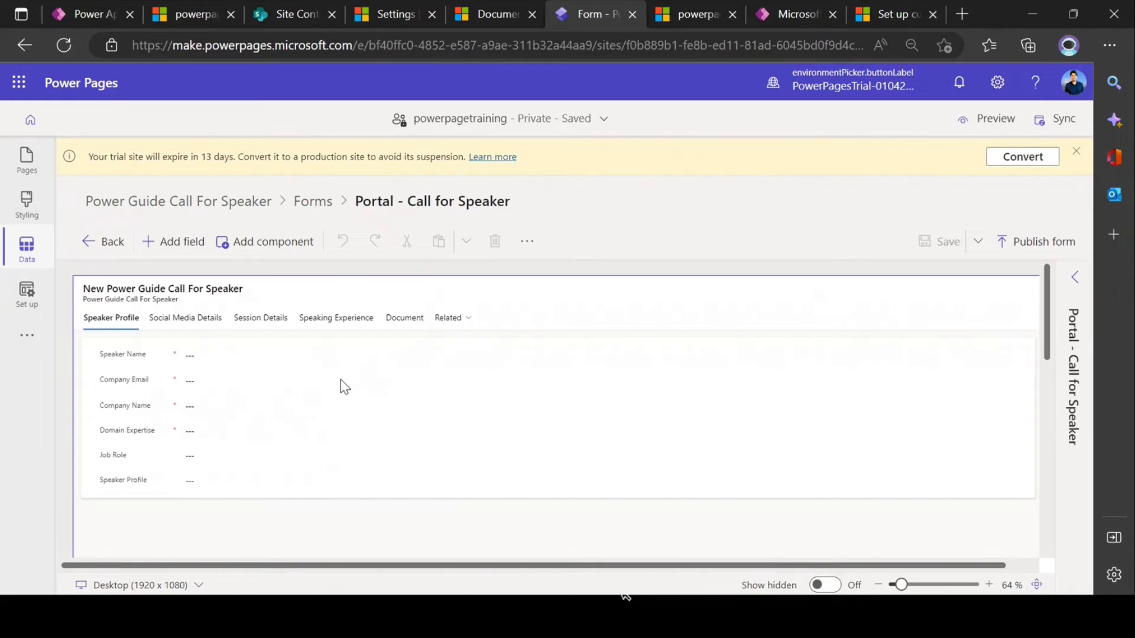
left_click(399, 319)
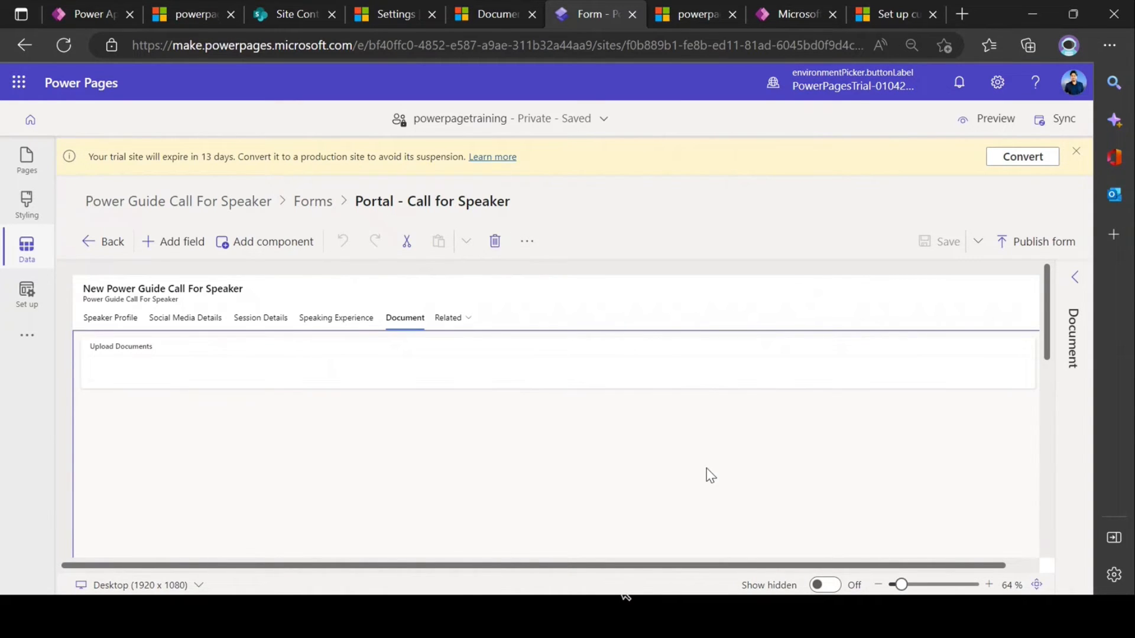
left_click_drag(899, 587, 906, 587)
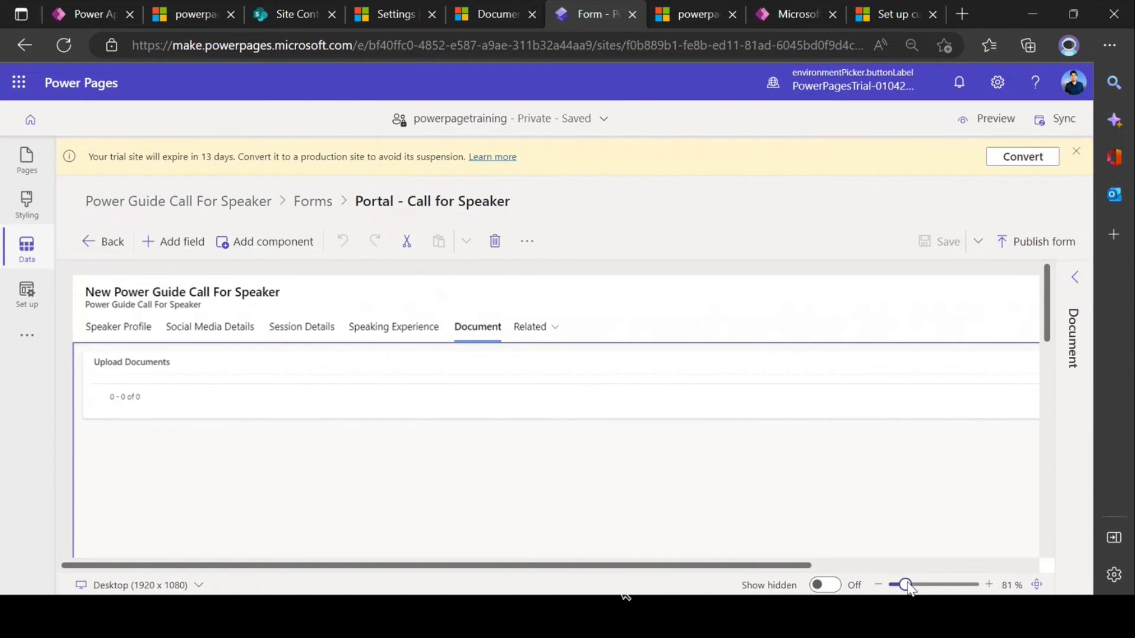
Start adding a Subgrid from the Grid components to the form's Document section.
left_click(247, 241)
scroll(168, 423, "down", 2)
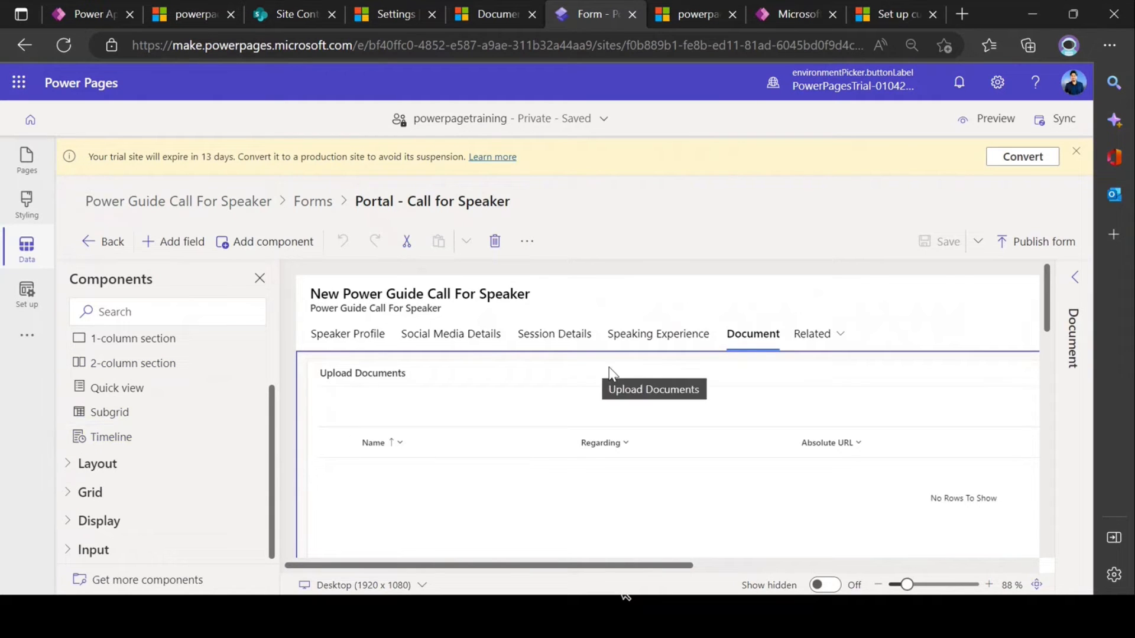
scroll(100, 464, "up", 2)
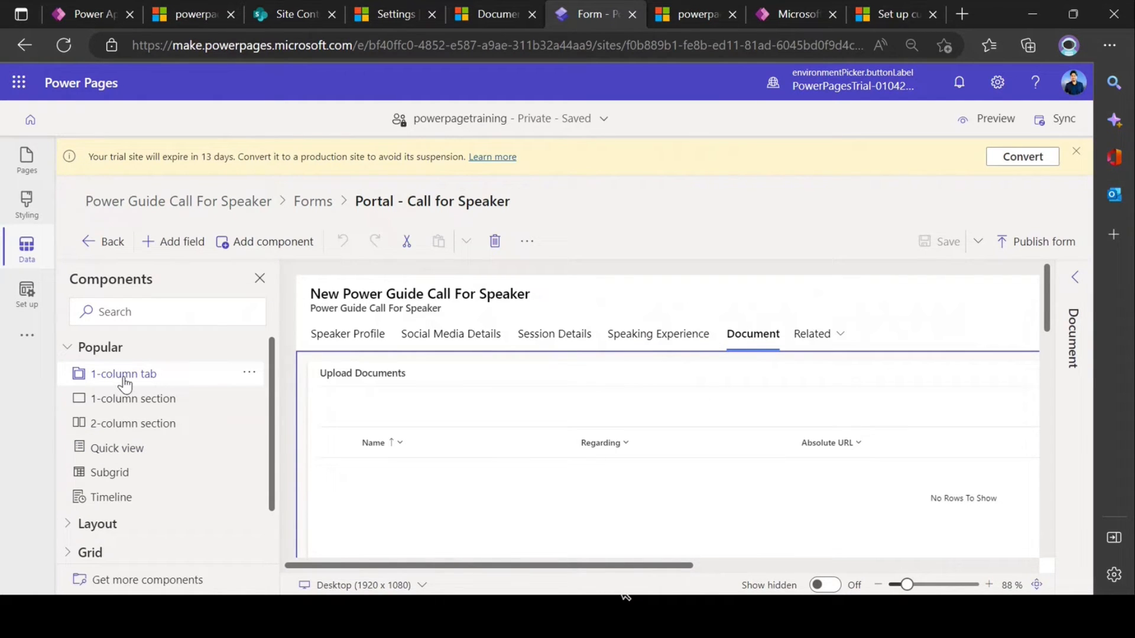
scroll(131, 384, "down", 2)
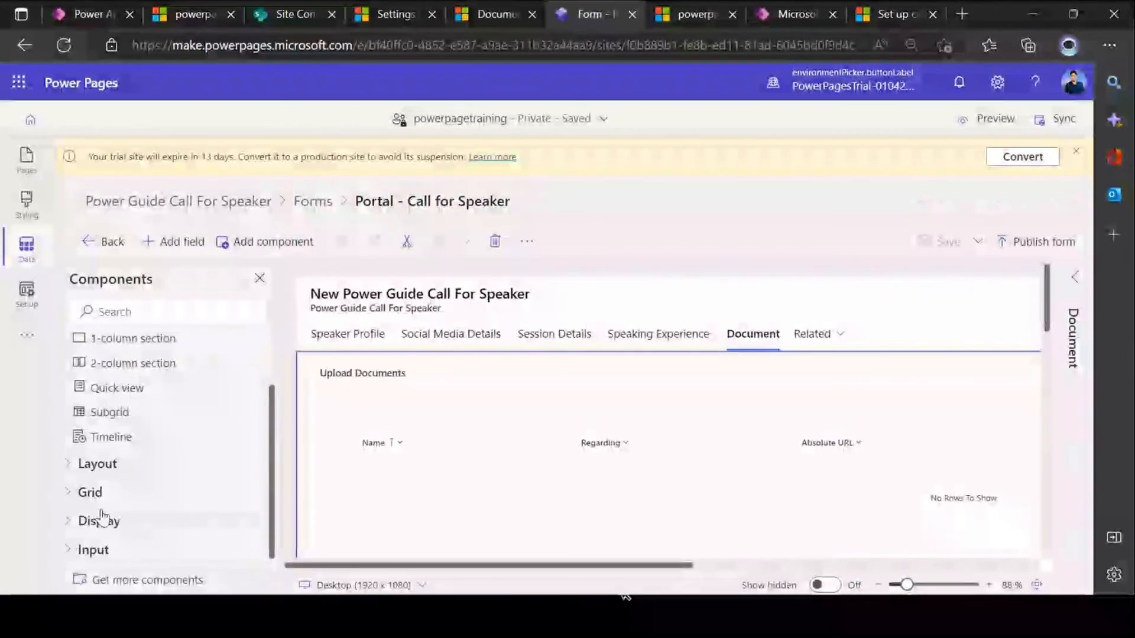
left_click(77, 492)
scroll(114, 503, "down", 1)
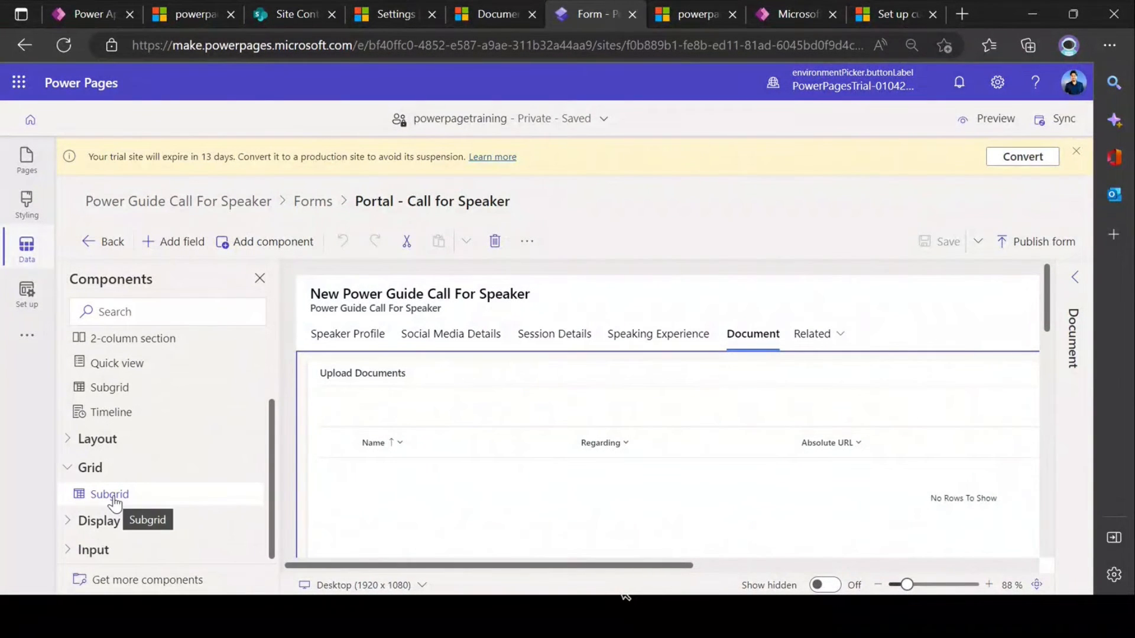
left_click(113, 500)
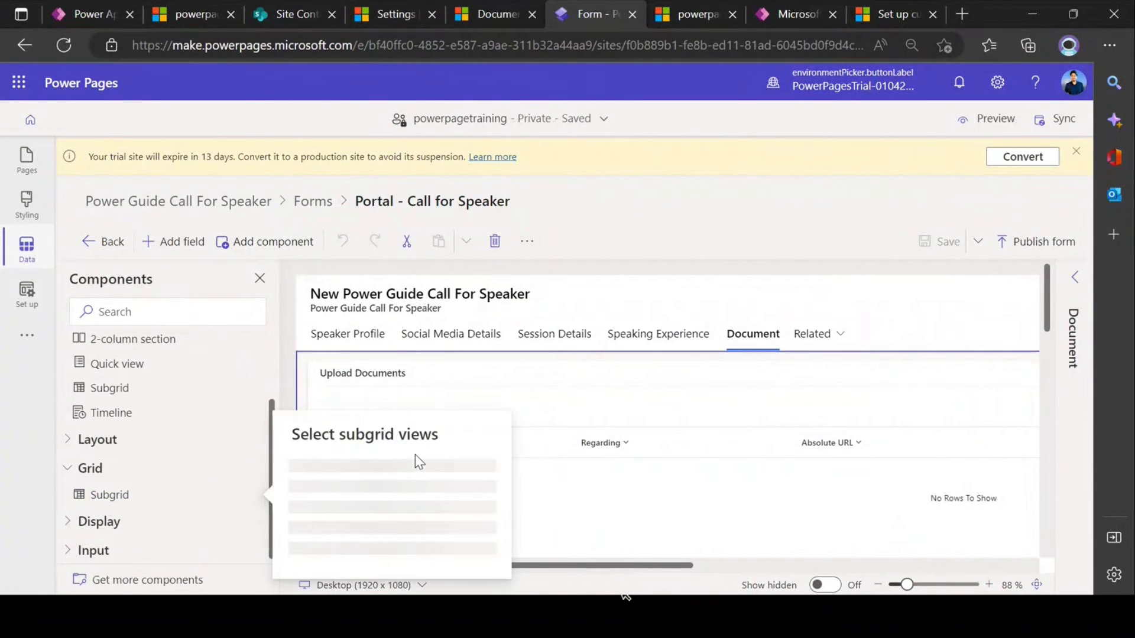
scroll(389, 391, "down", 2)
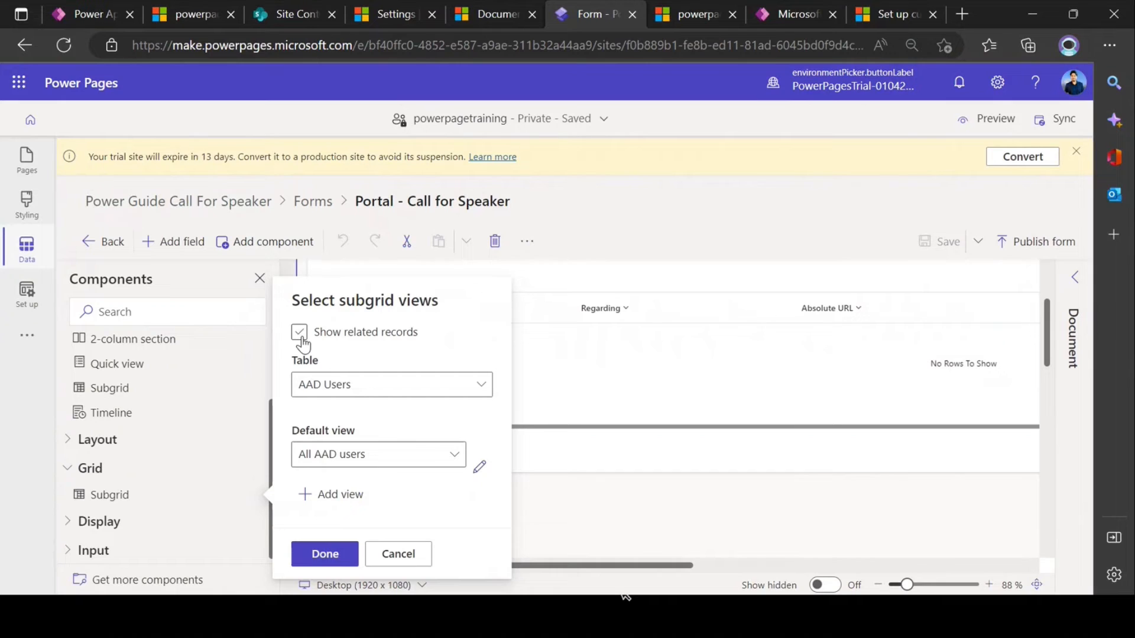
Try related records from Document Locations (Regarding) with Active Document Locations as the subgrid's default view, and discard the component changes.
left_click(300, 334)
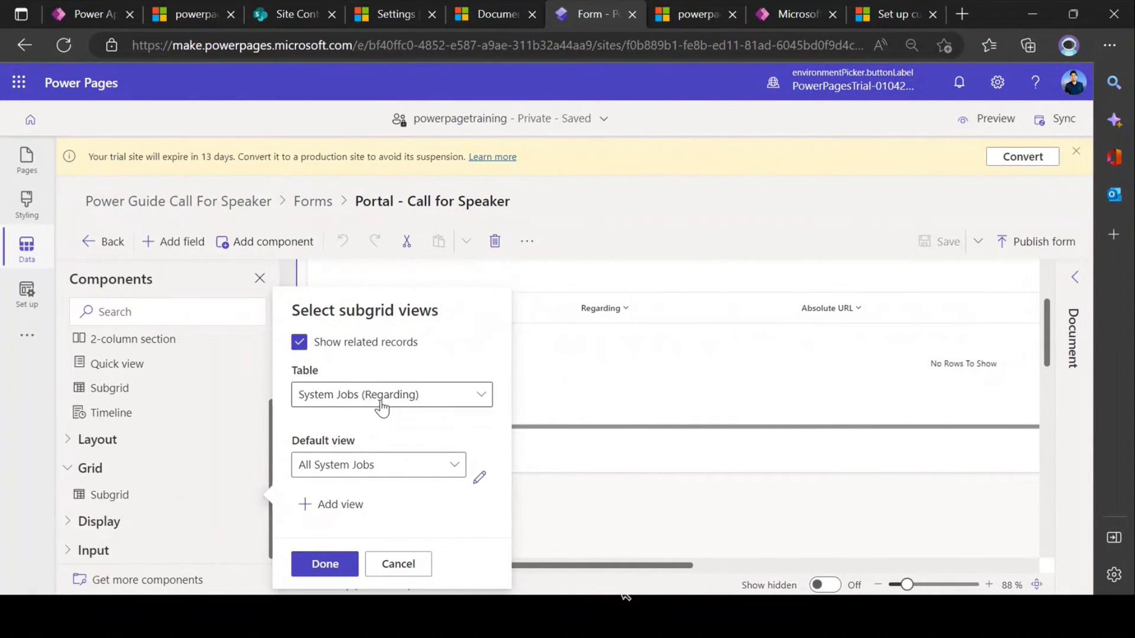
left_click(352, 408)
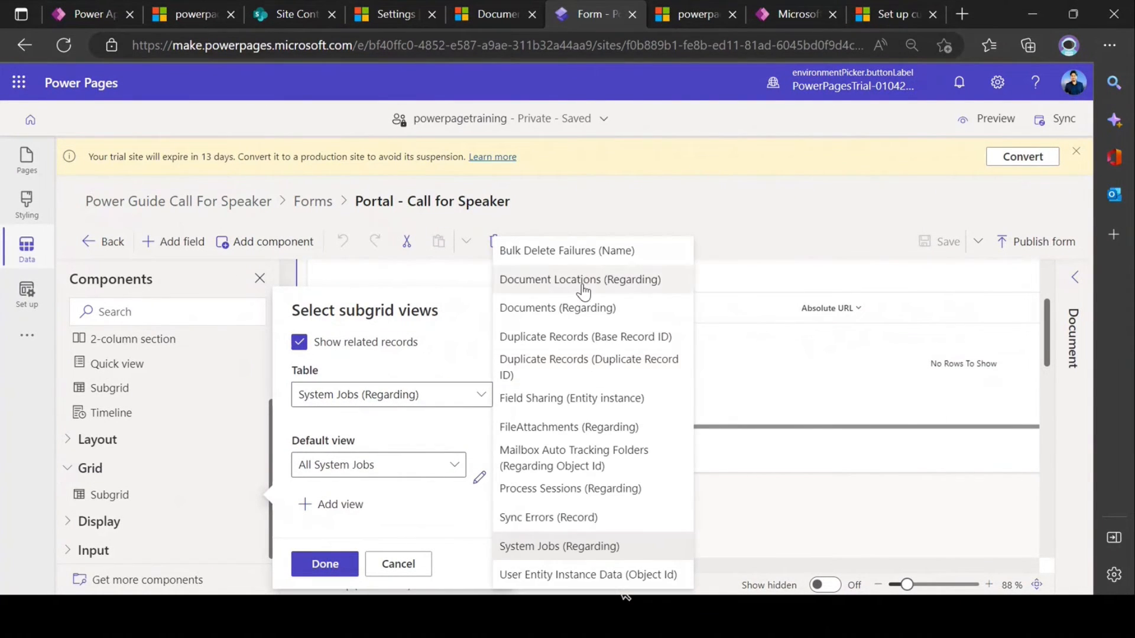
key("Escape")
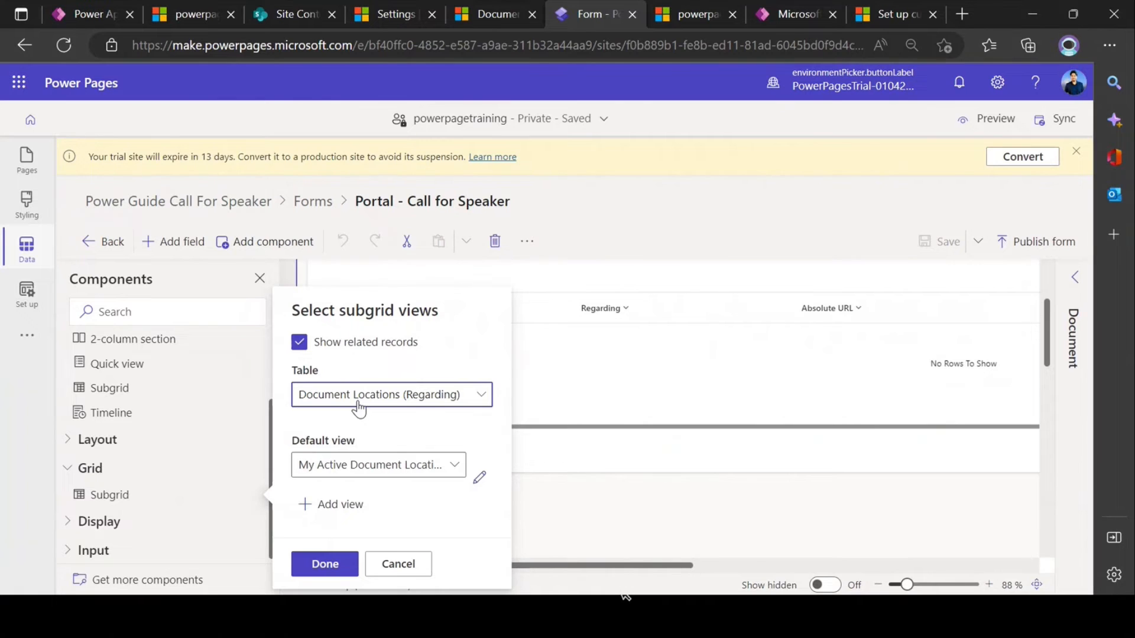
left_click(369, 465)
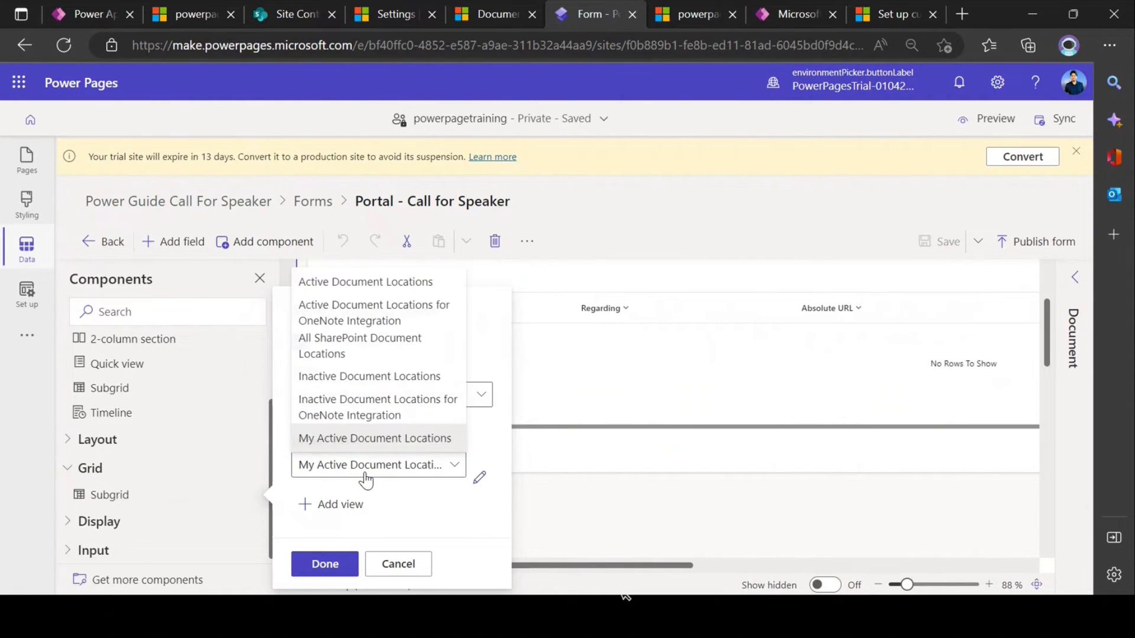
left_click(330, 280)
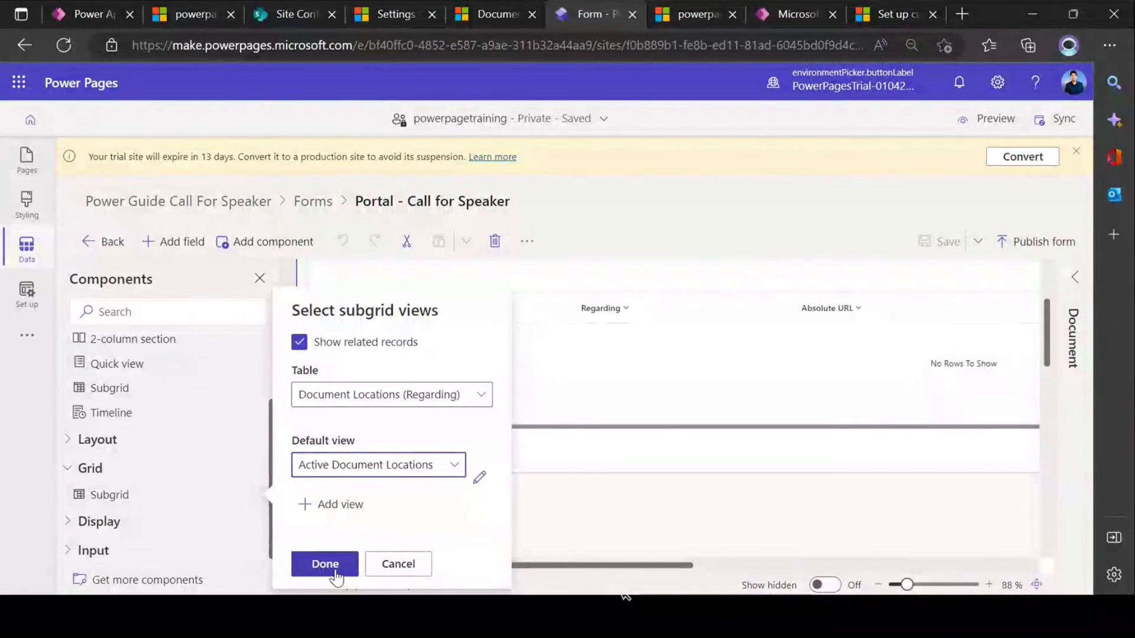
left_click(420, 569)
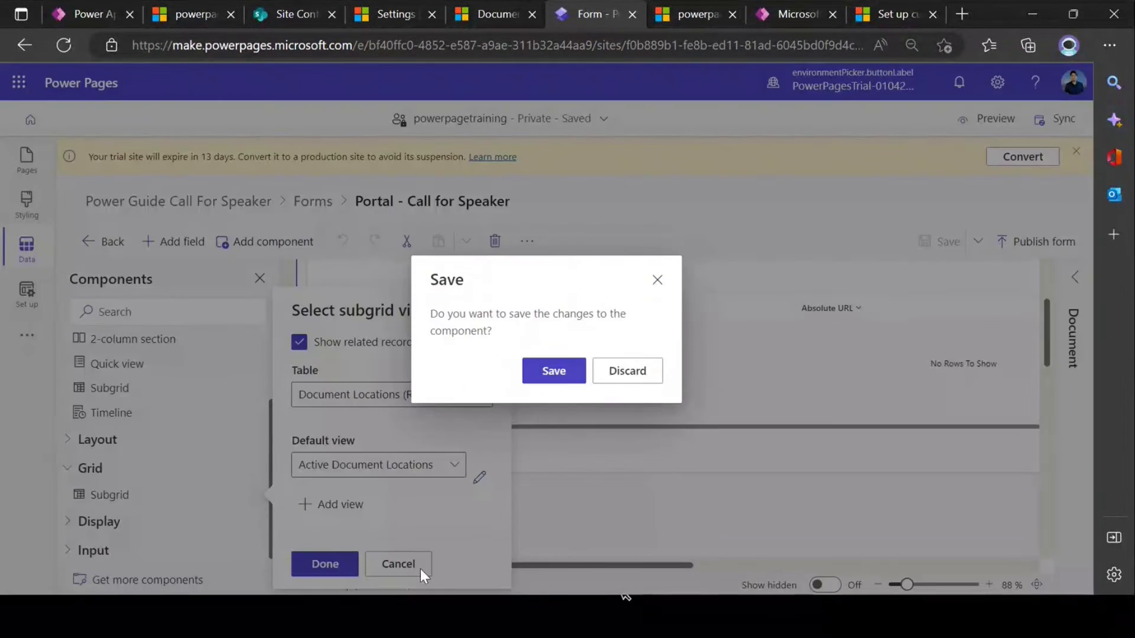
left_click(622, 379)
Examine the existing subgrid under Upload Documents, and leave the form for the site's Pages workspace.
left_click(416, 477)
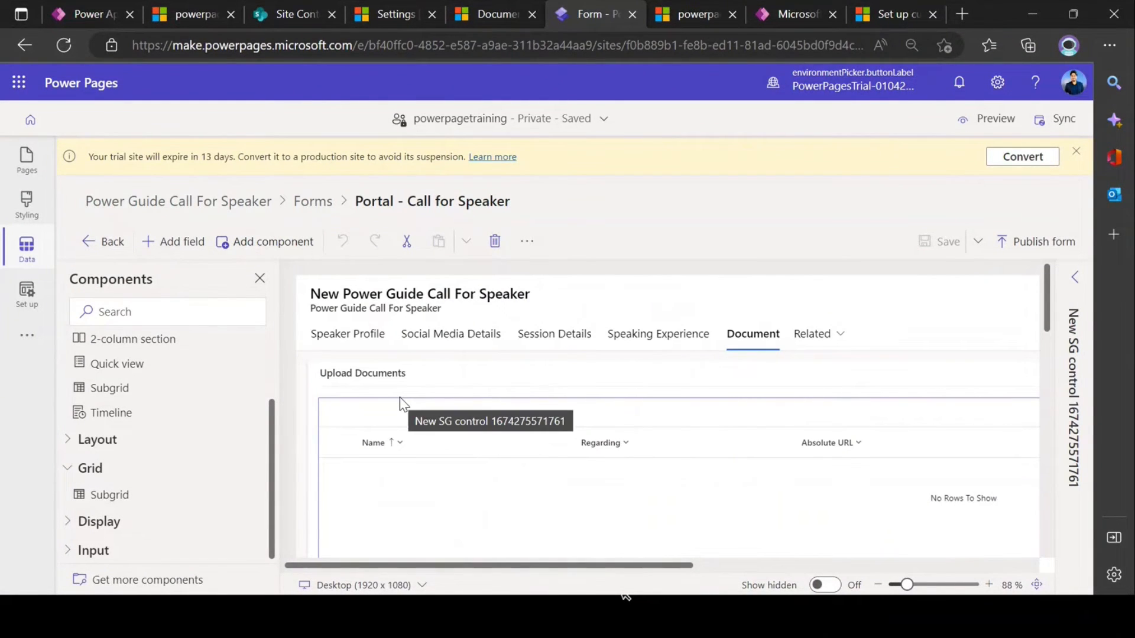
scroll(470, 398, "down", 1)
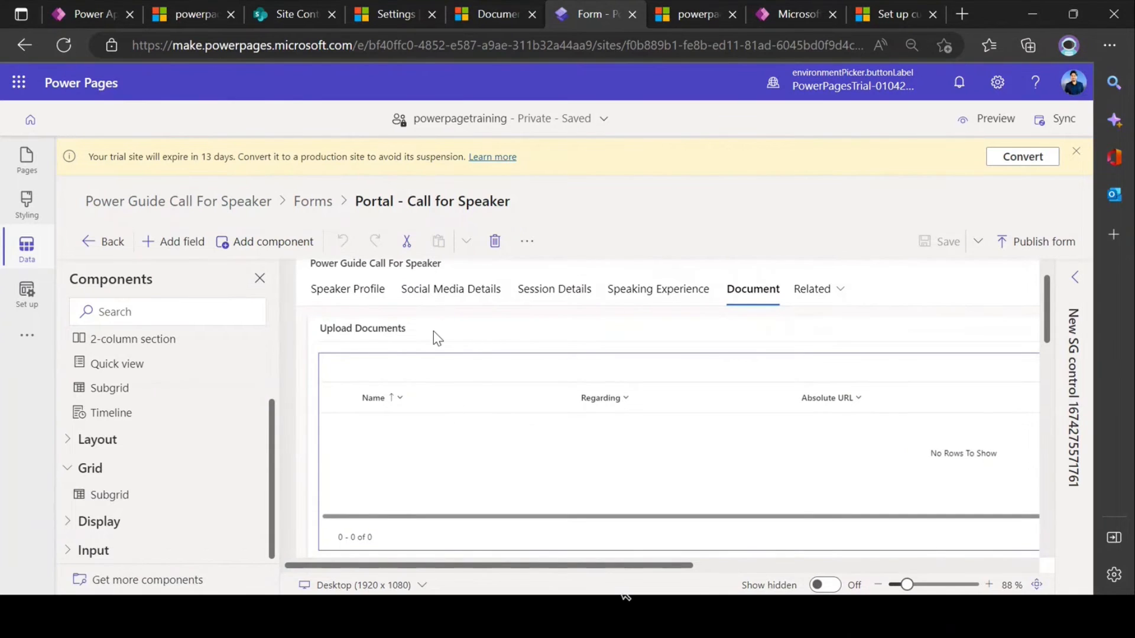
left_click_drag(476, 566, 414, 553)
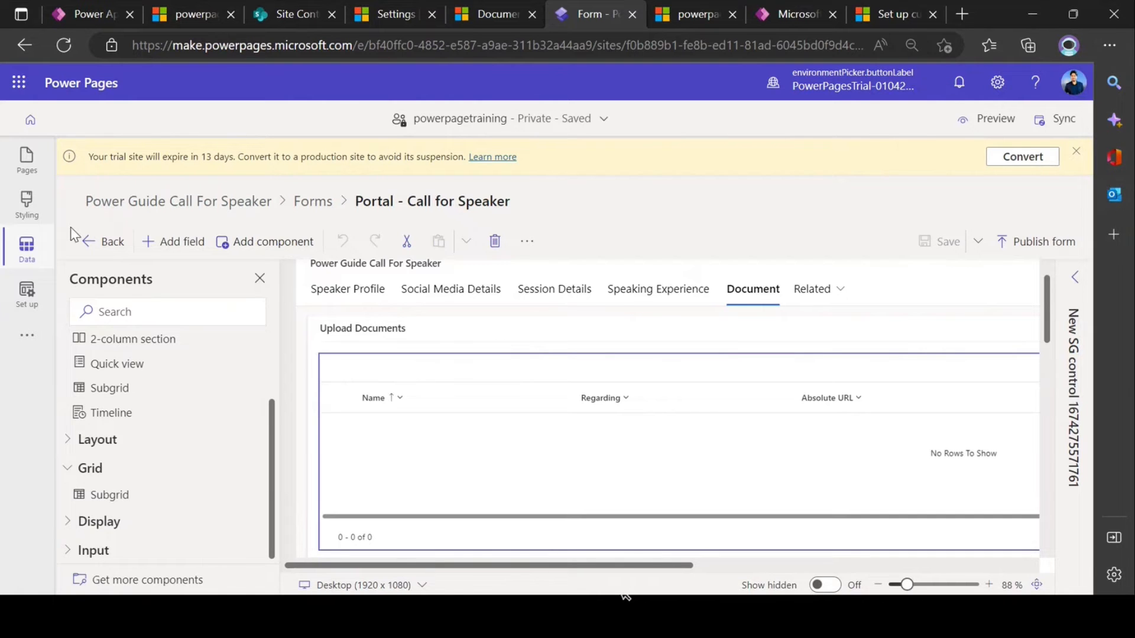
left_click(27, 157)
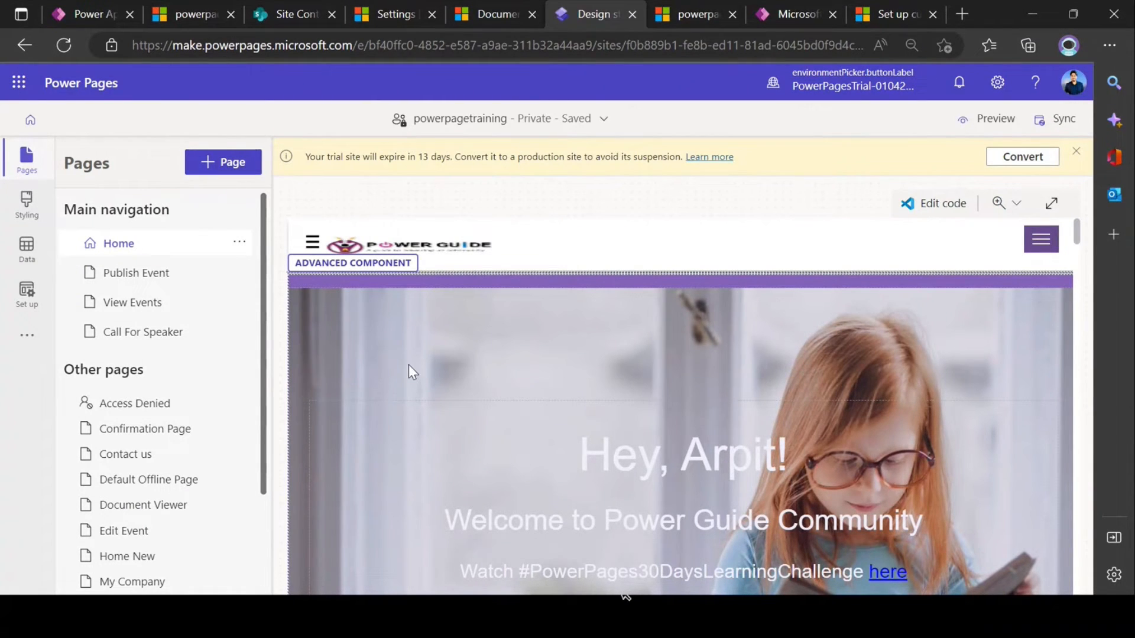
Switch to Power Apps and open the Portal Management app from the environment's apps.
left_click(96, 16)
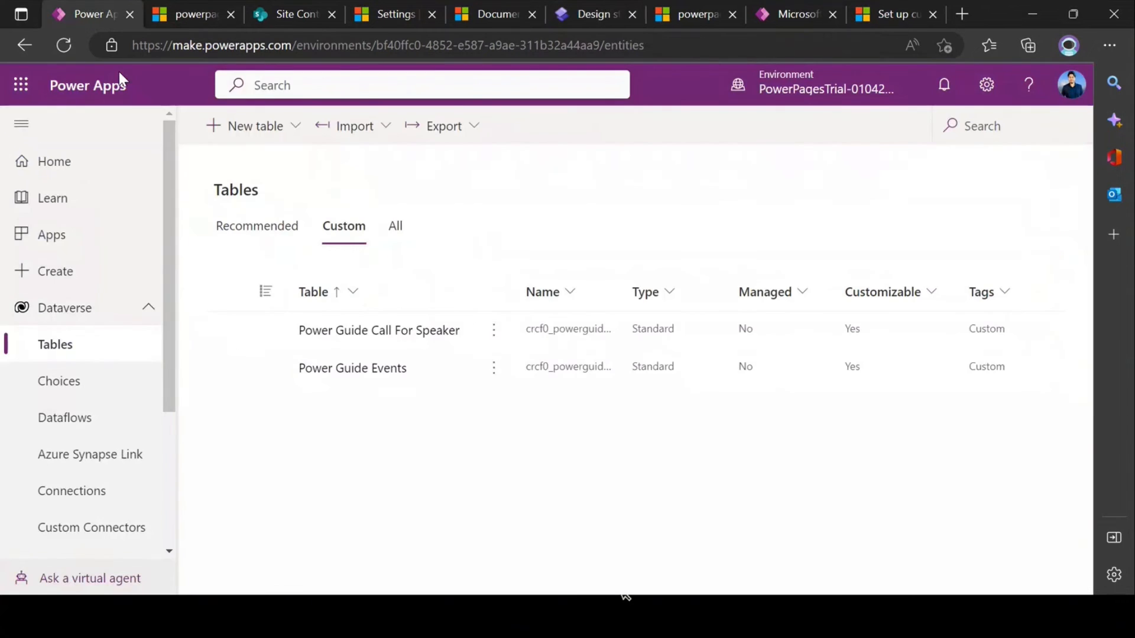
left_click(40, 234)
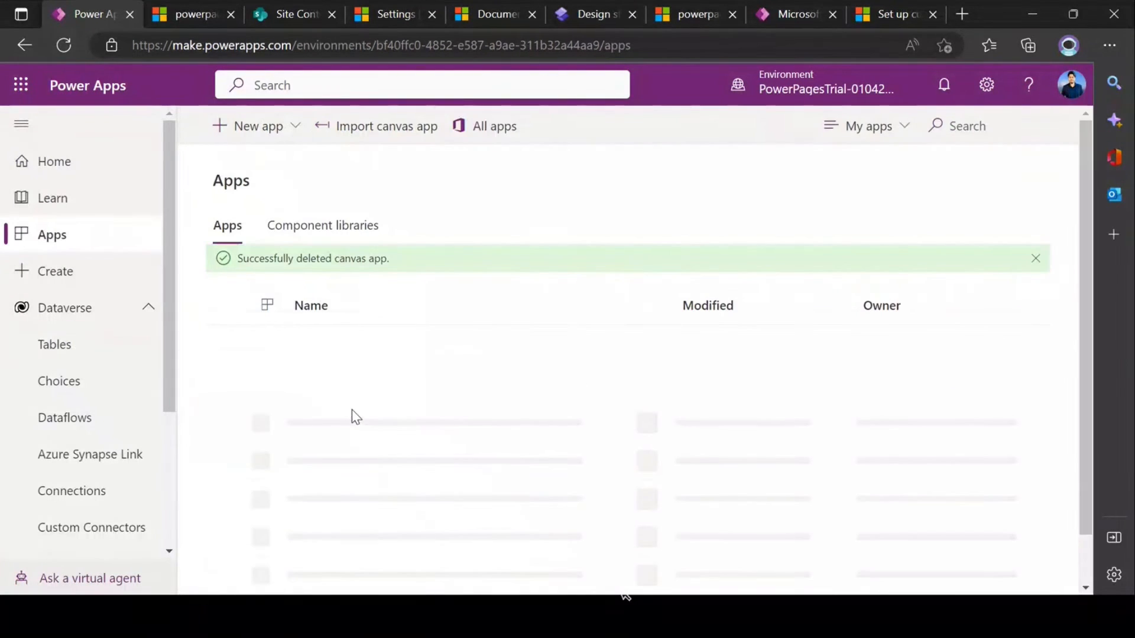
left_click(340, 430)
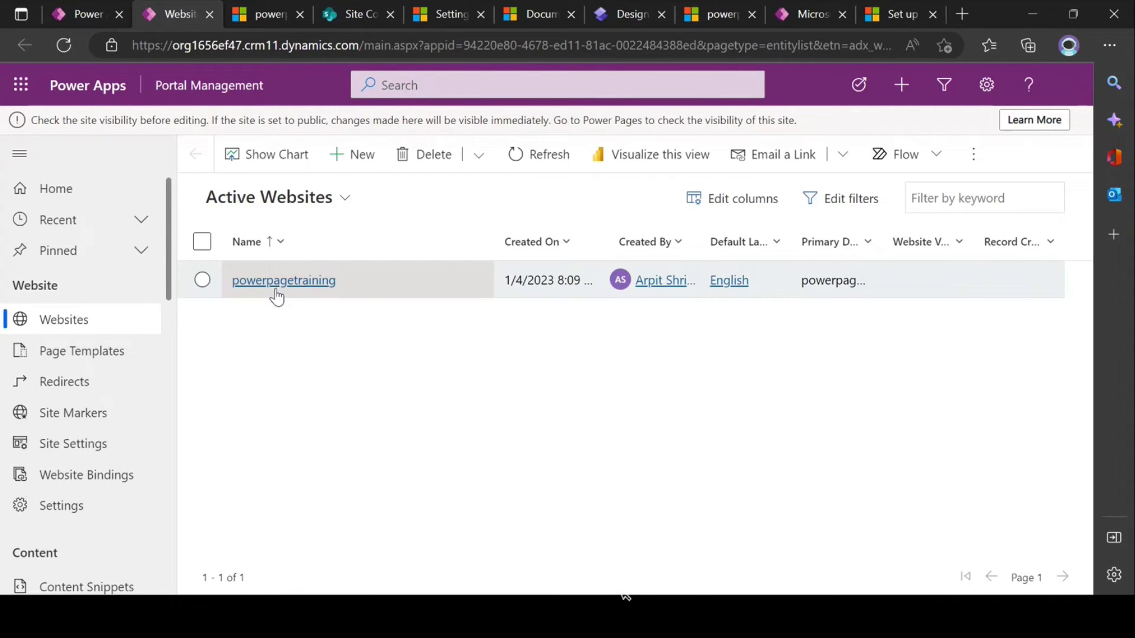
Open the Table Permissions list from the Security section of Portal Management.
left_click(276, 294)
scroll(121, 372, "down", 8)
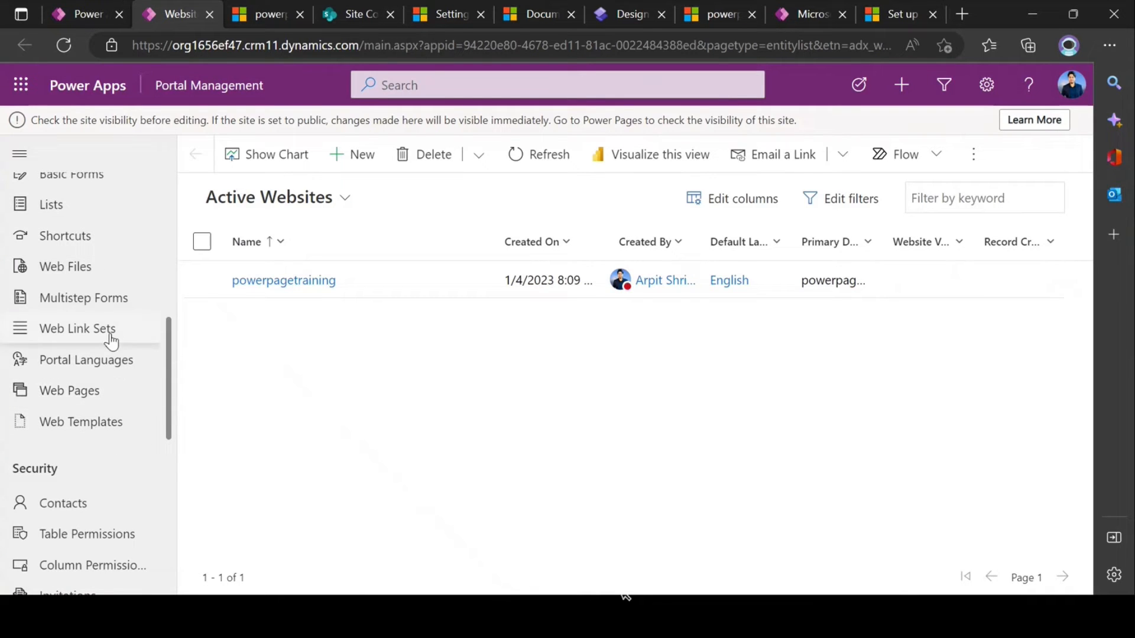
scroll(113, 260, "down", 2)
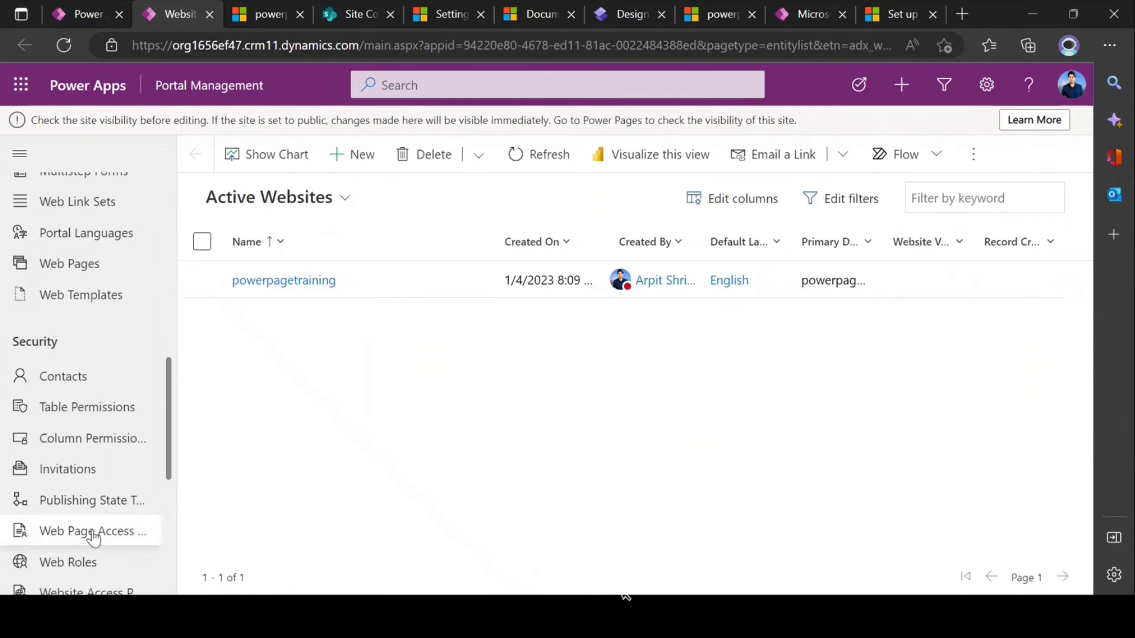
scroll(88, 520, "down", 2)
scroll(106, 473, "up", 2)
left_click(87, 408)
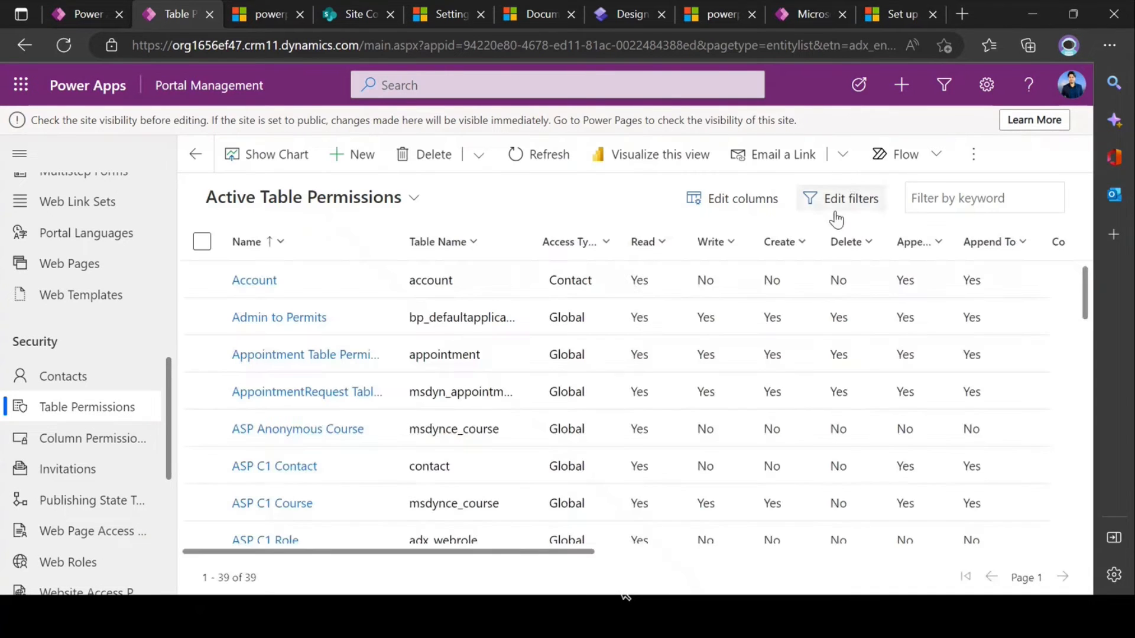
Filter the table permissions by Website equals powerpagetraining, and widen the list's Name column.
left_click(836, 200)
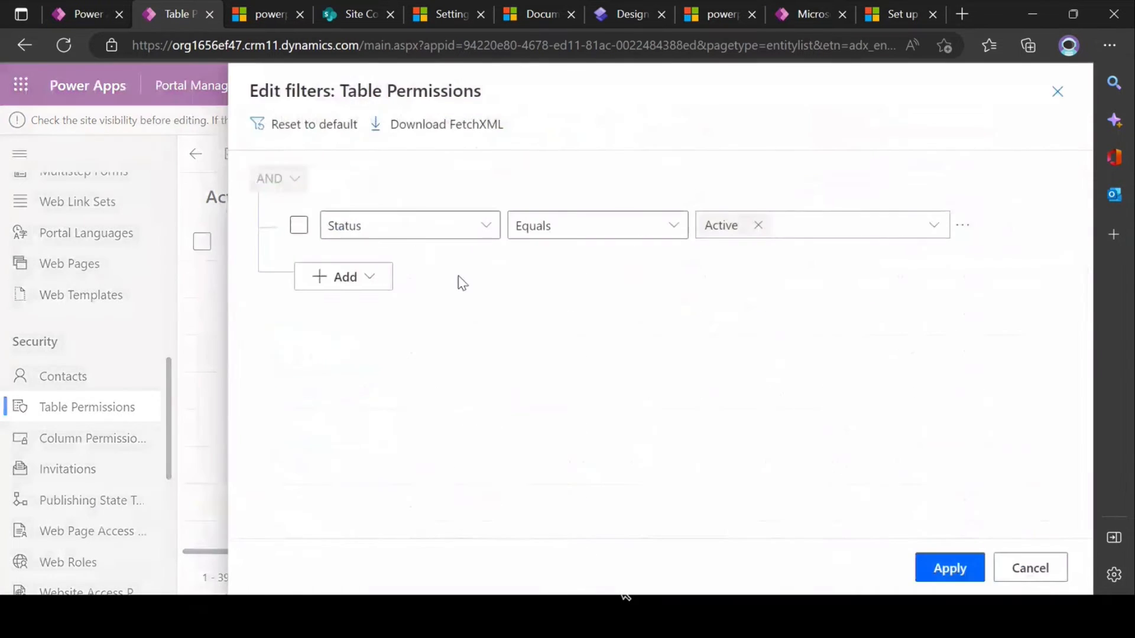
left_click(384, 284)
left_click(374, 313)
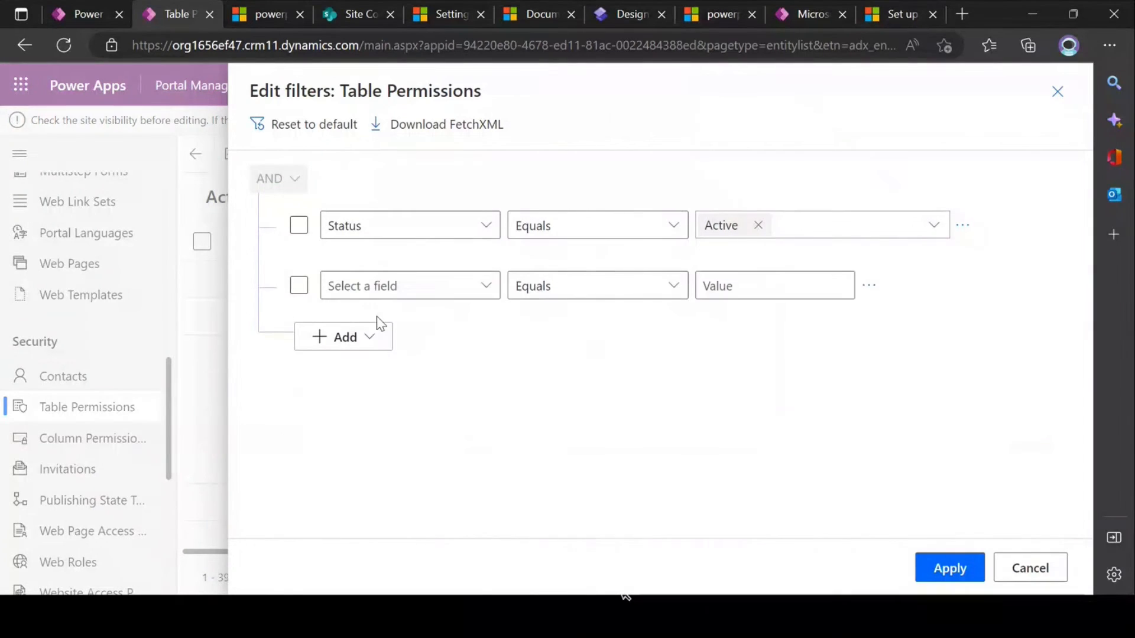
left_click(484, 290)
scroll(579, 473, "down", 5)
left_click(583, 542)
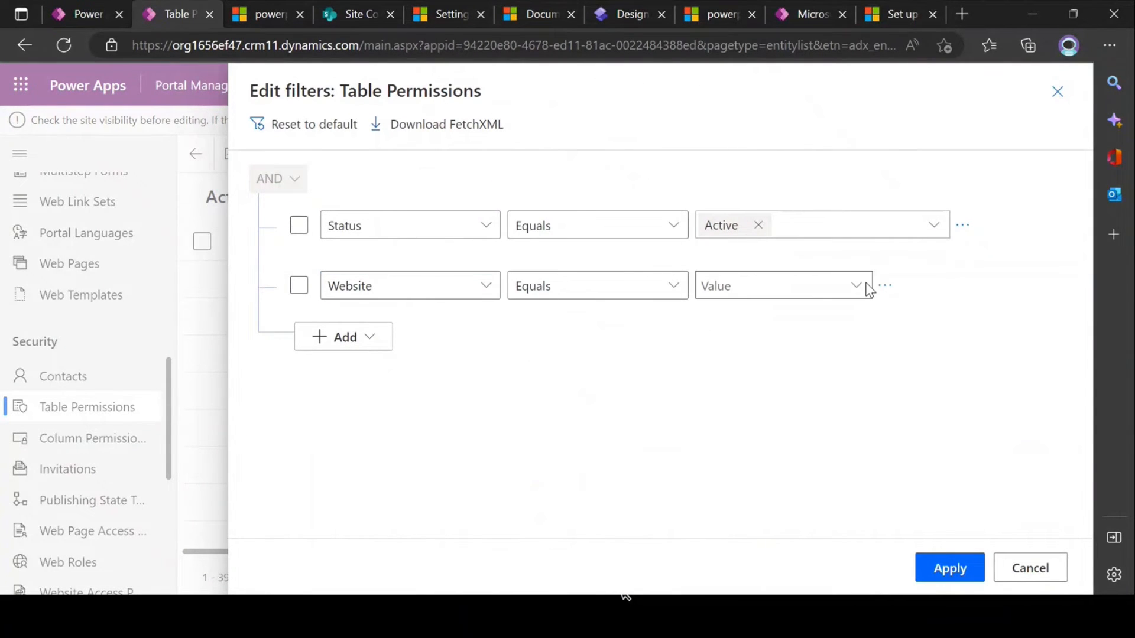
left_click(849, 296)
left_click(811, 323)
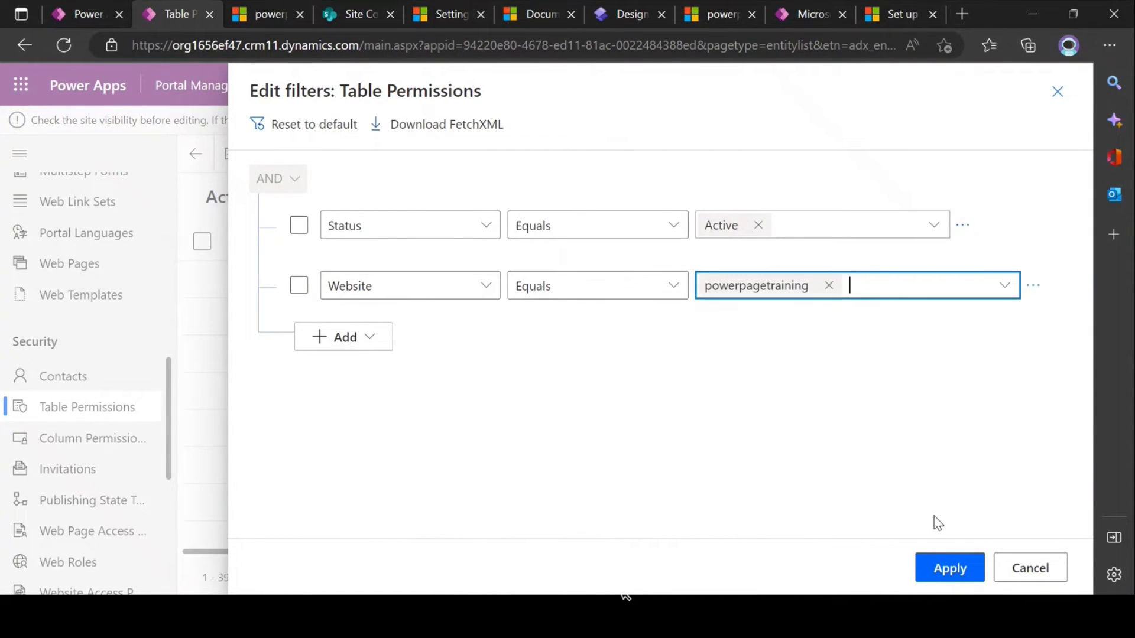
left_click(950, 568)
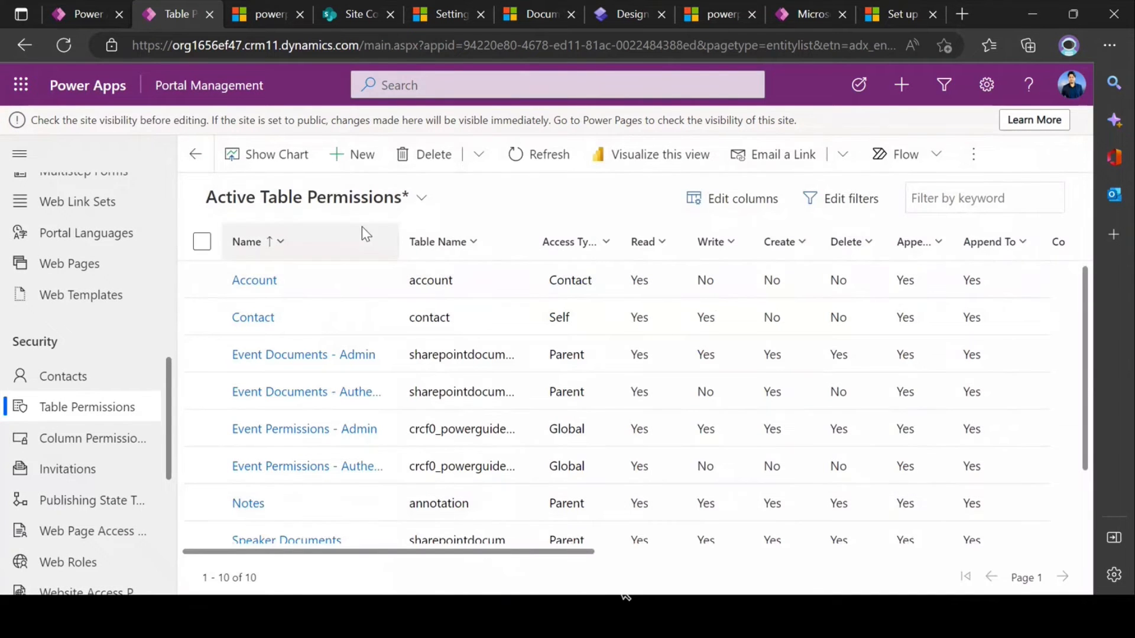
left_click_drag(396, 236, 524, 237)
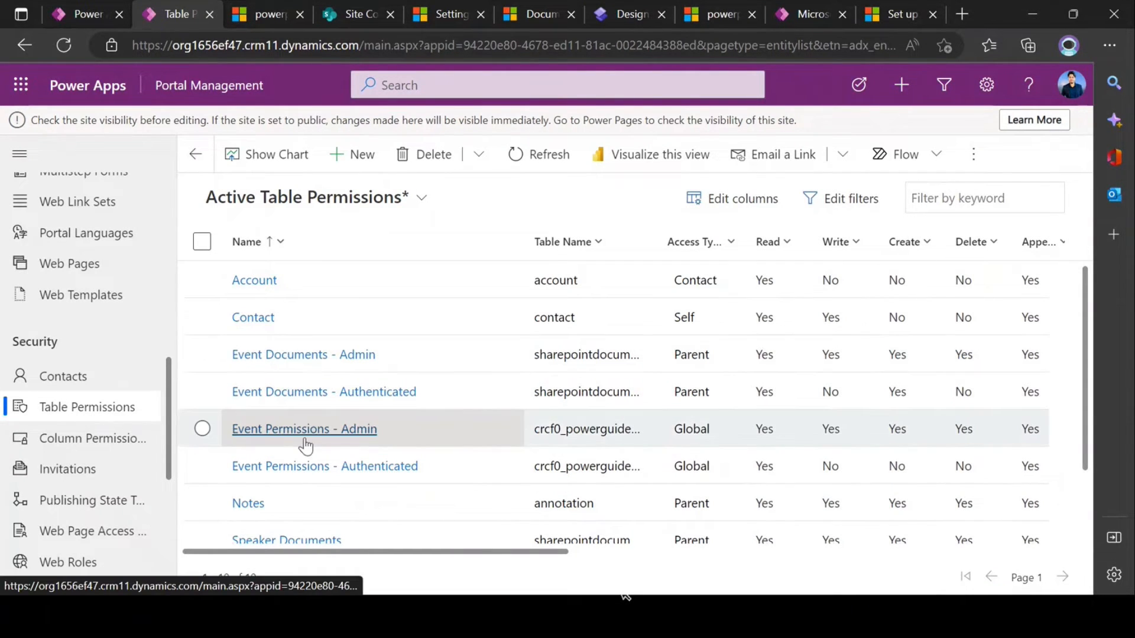
Open the Speaker Sessions - Authenticated table permission and examine its table, access type, privileges and child table permissions.
scroll(309, 489, "down", 2)
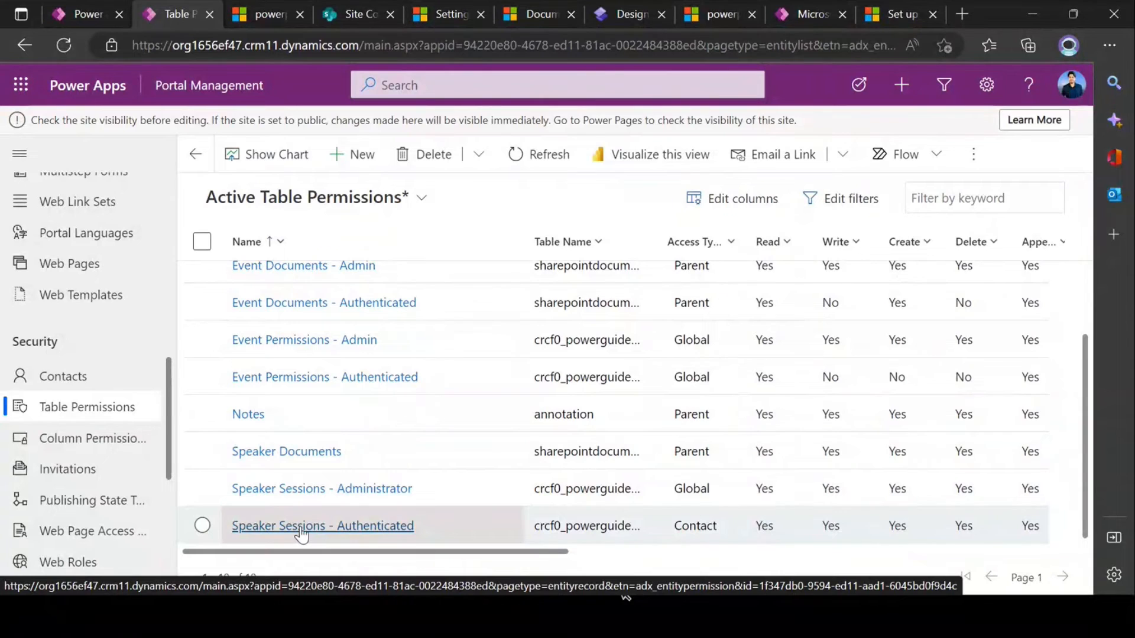
left_click(301, 532)
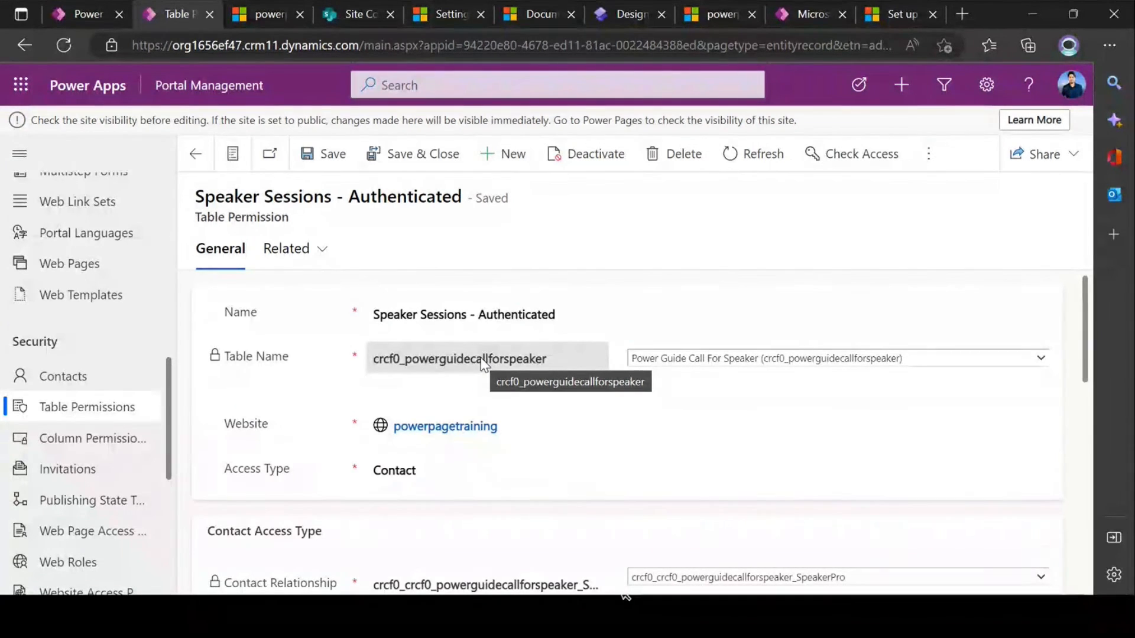
scroll(481, 364, "down", 7)
scroll(480, 357, "down", 2)
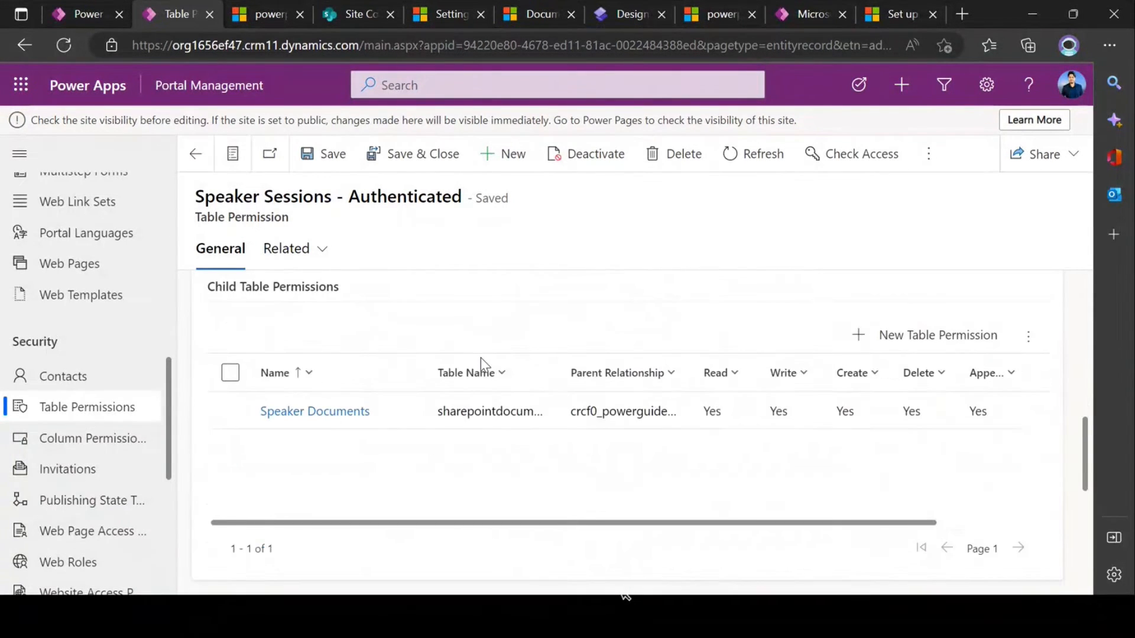
scroll(480, 357, "up", 10)
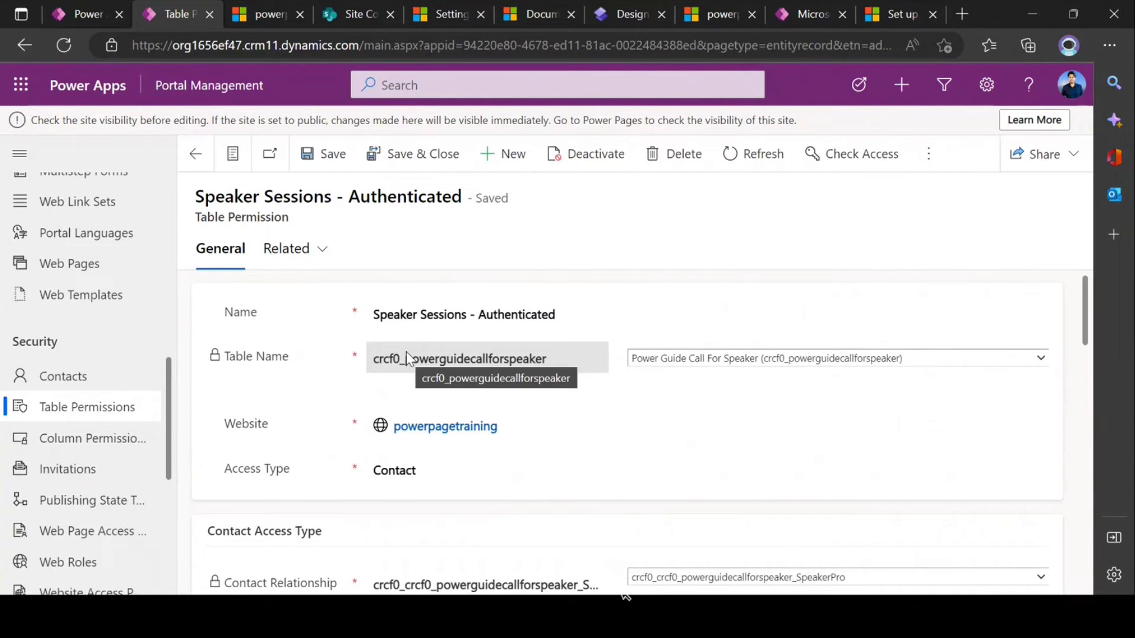
scroll(406, 352, "down", 5)
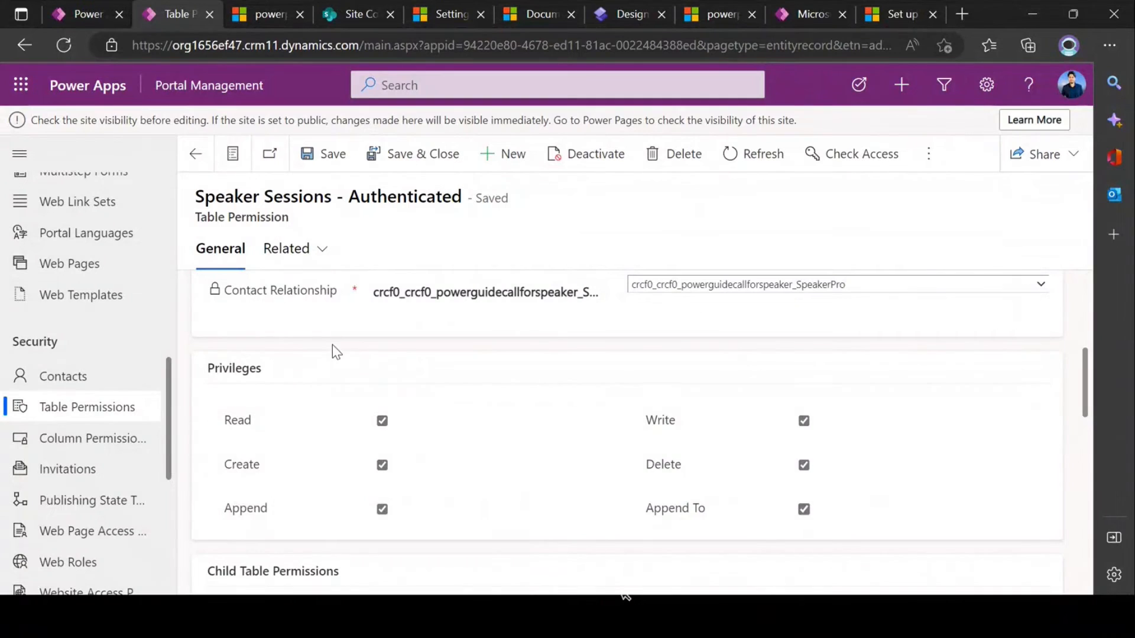
scroll(402, 410, "down", 4)
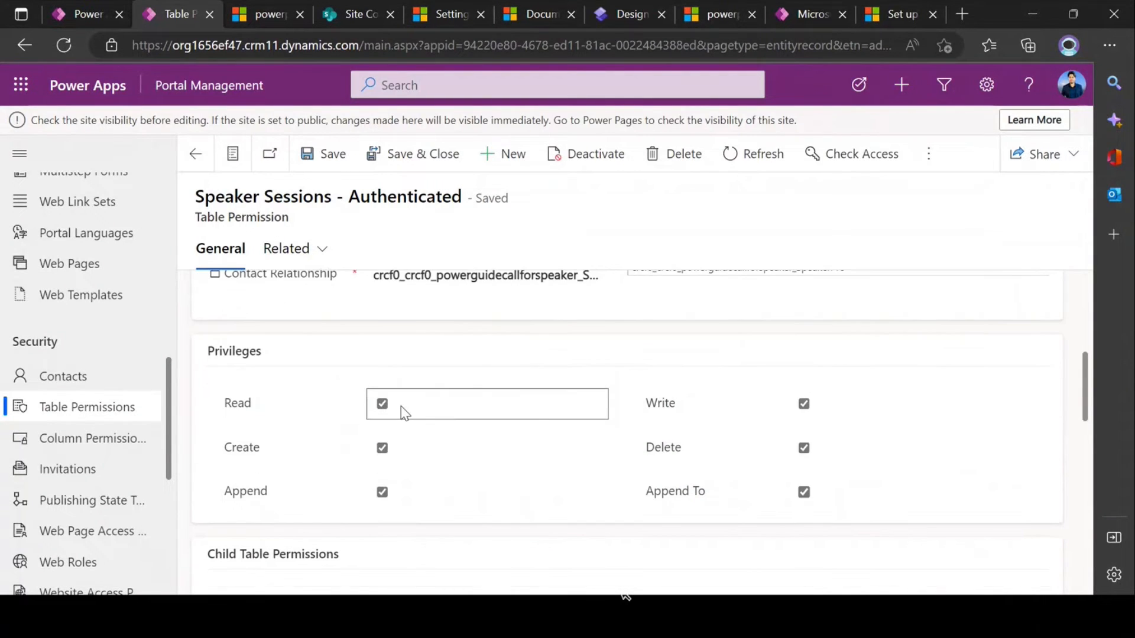
Examine the Speaker Documents child permission's table name and parent access settings, and open its parent table permission.
left_click(353, 457)
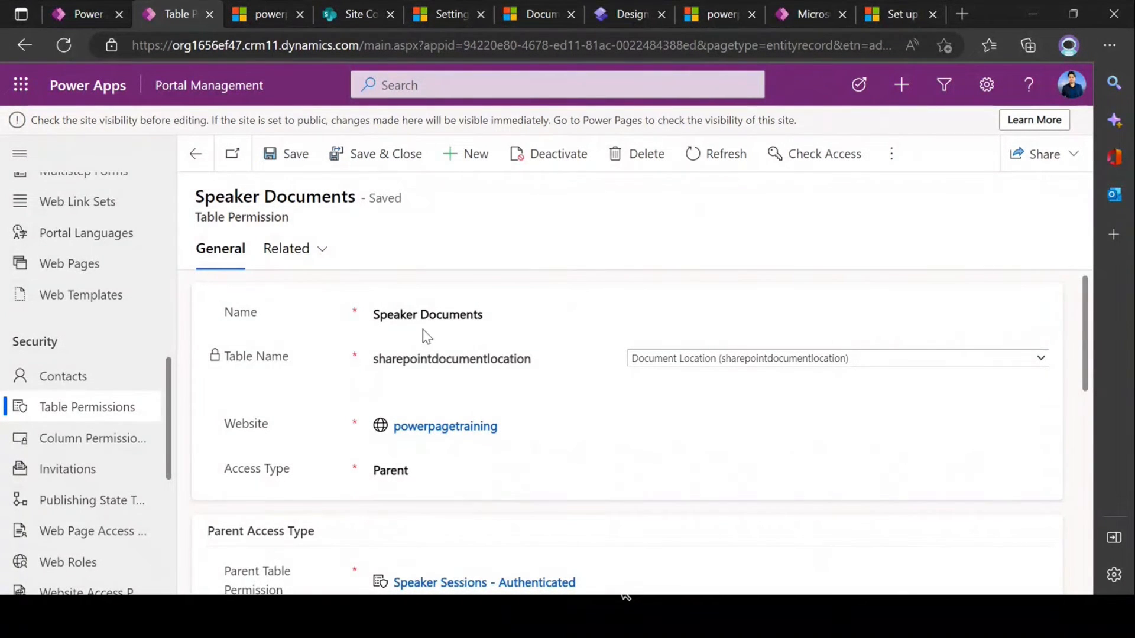
left_click(409, 316)
left_click(463, 276)
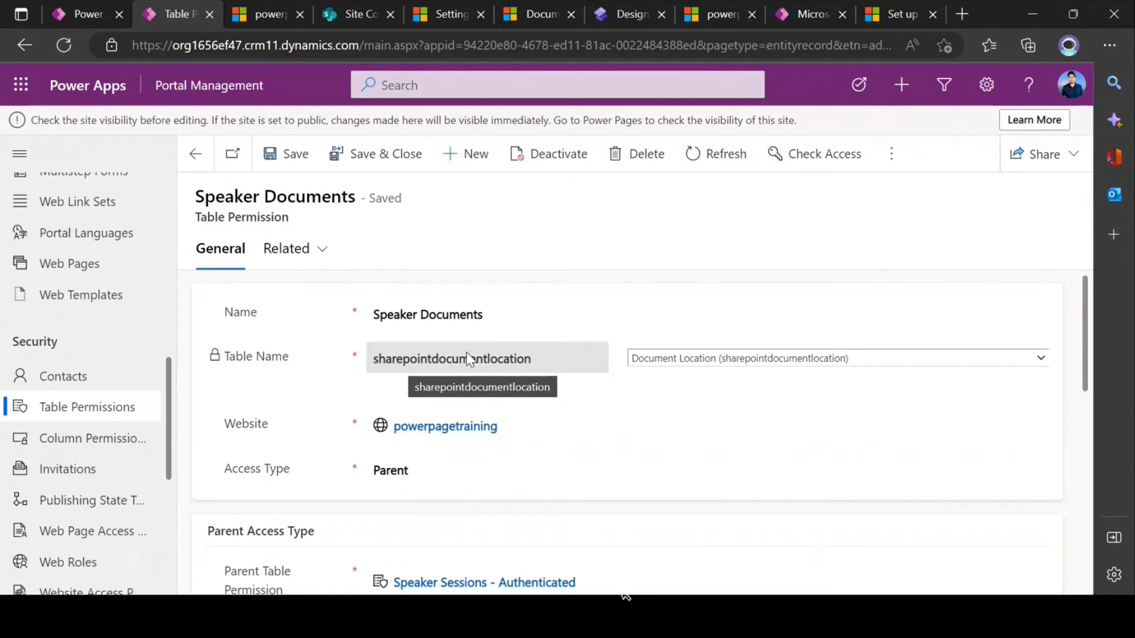
left_click_drag(540, 357, 366, 360)
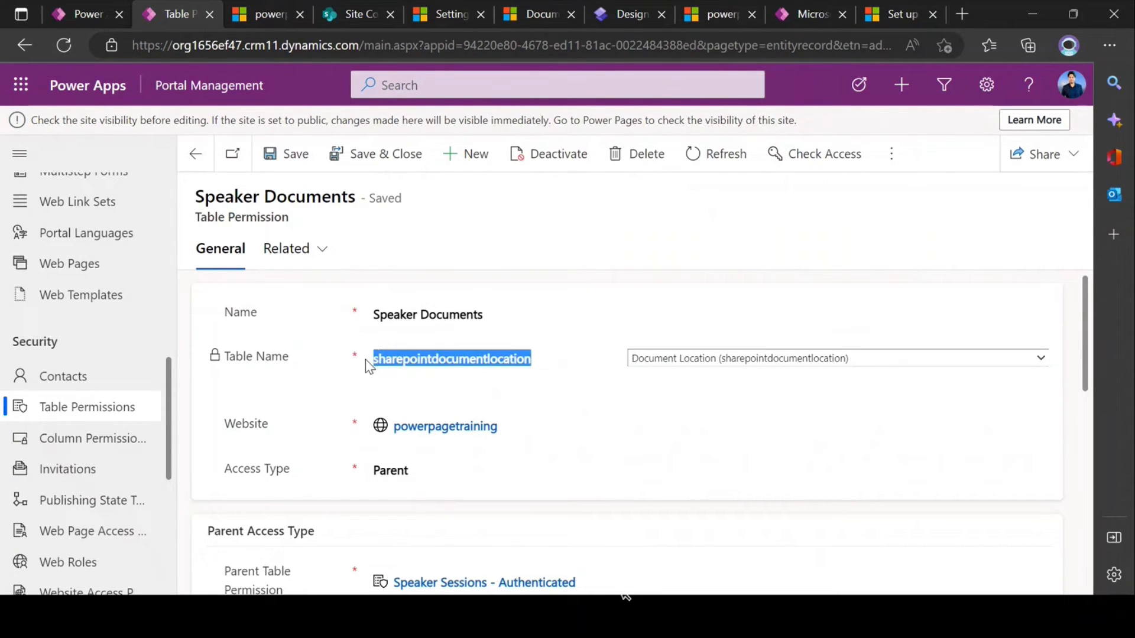
left_click(431, 354)
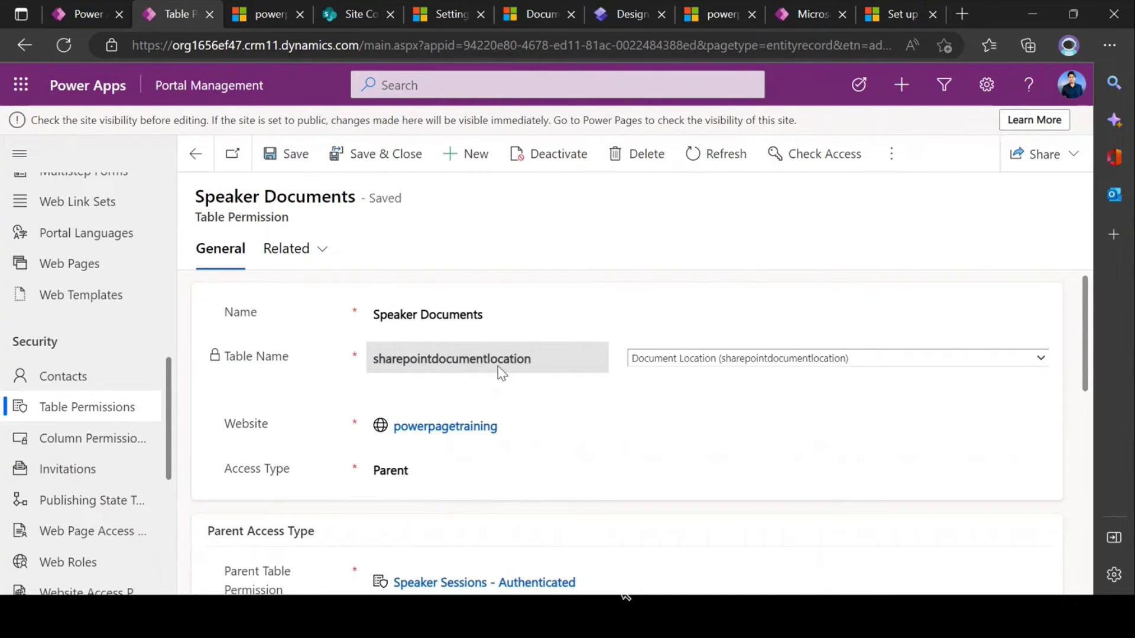
scroll(498, 367, "down", 2)
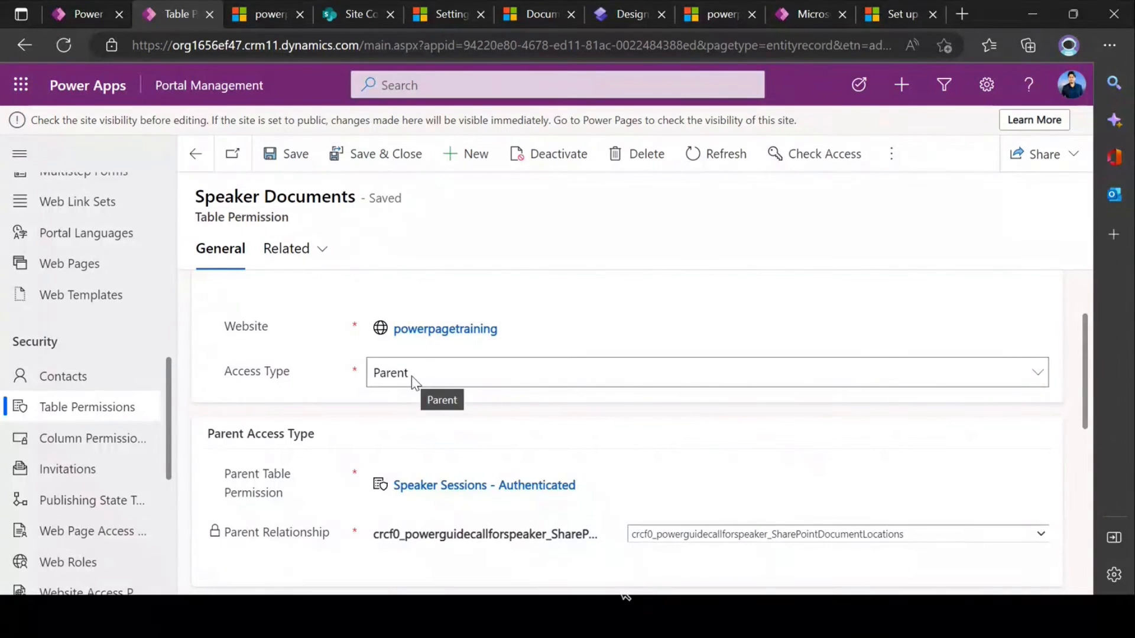
scroll(464, 514, "down", 1)
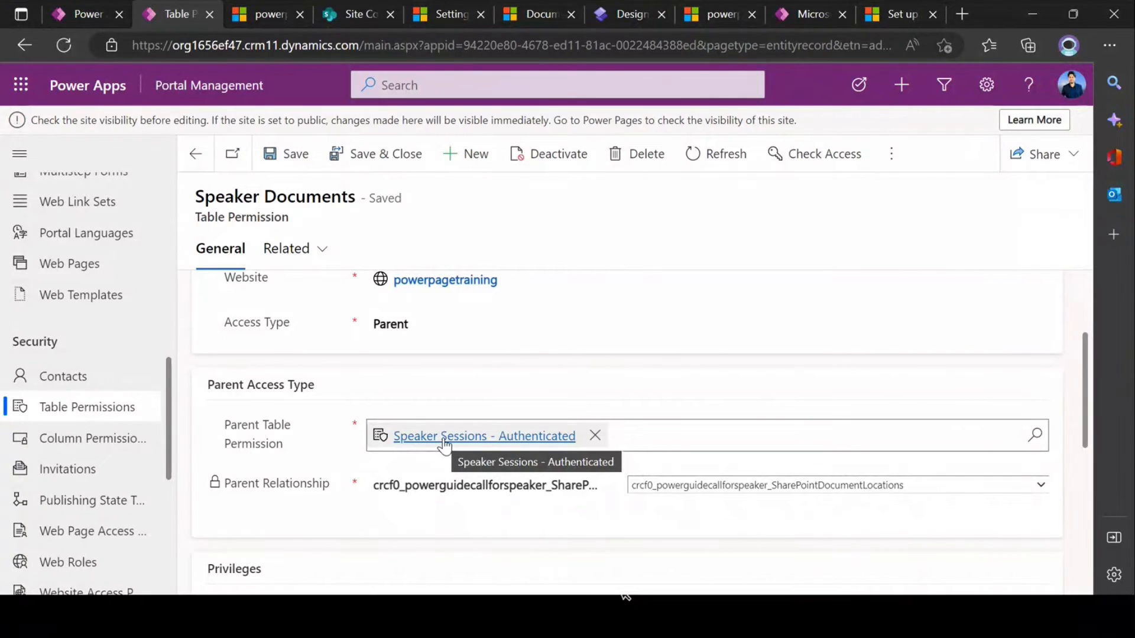
left_click(444, 438)
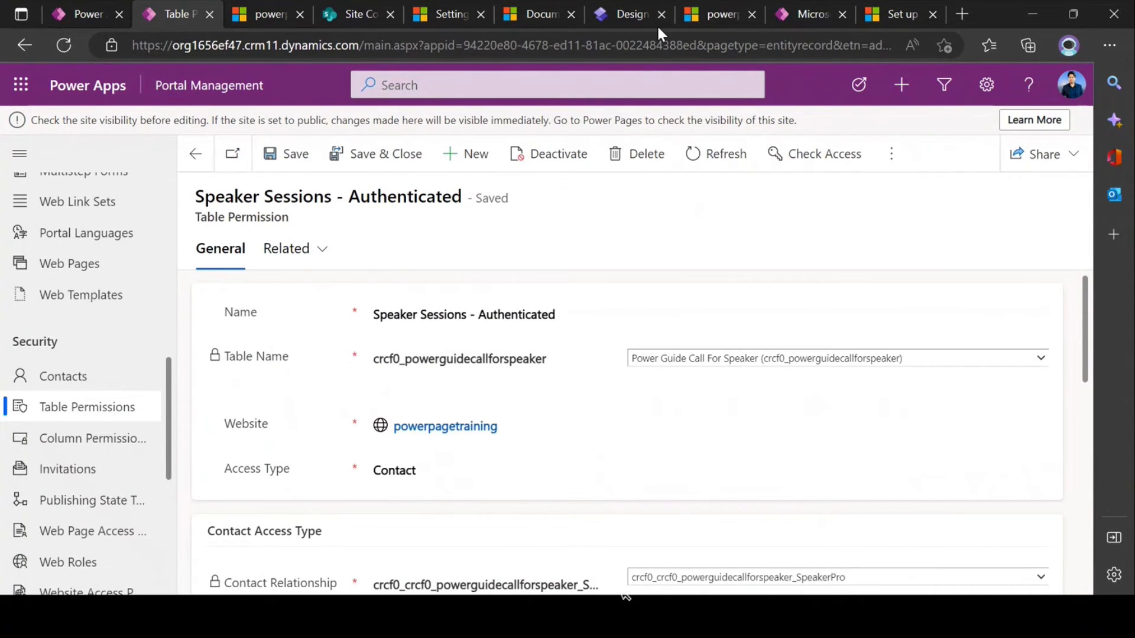
Switch to Power Pages, preview the site at desktop size and examine the Call For Speakers form on the home page.
left_click(636, 12)
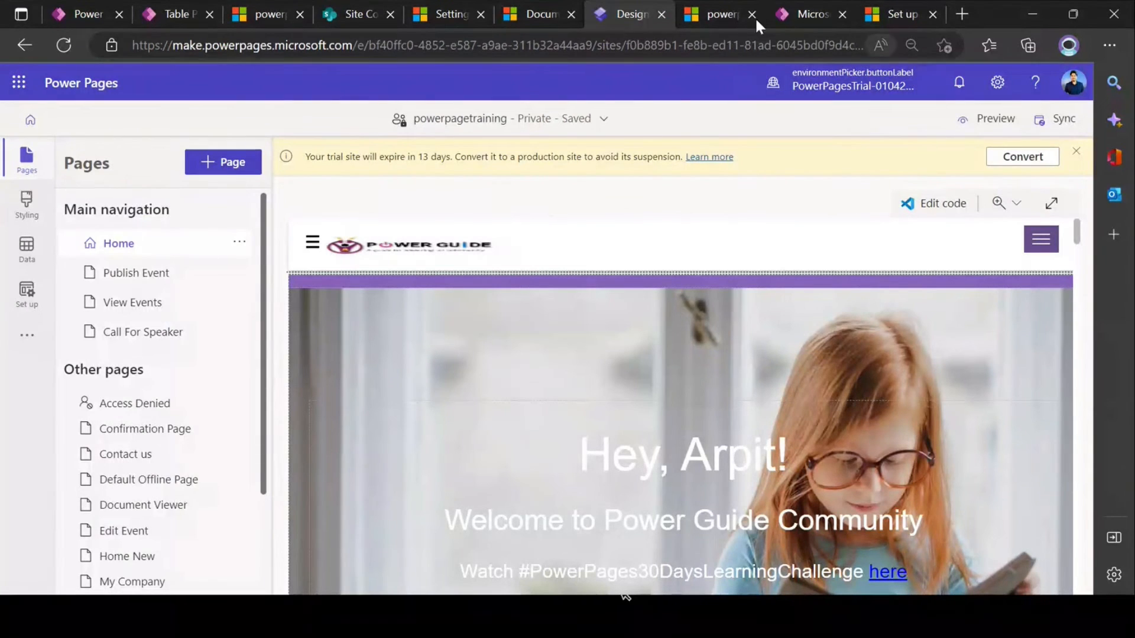
left_click(984, 120)
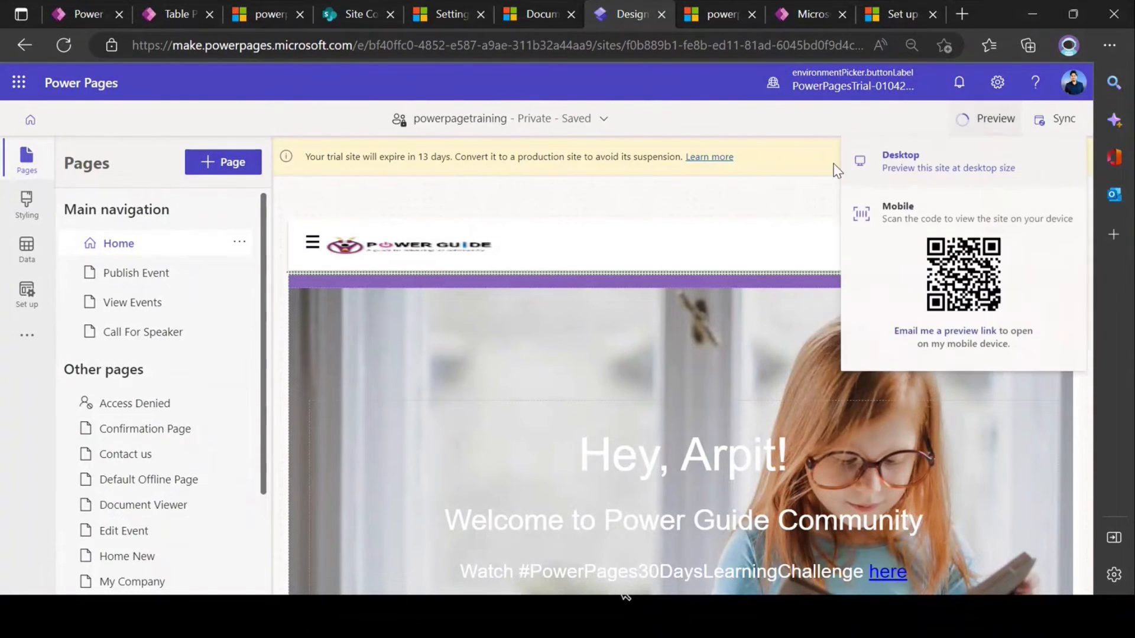
left_click(898, 168)
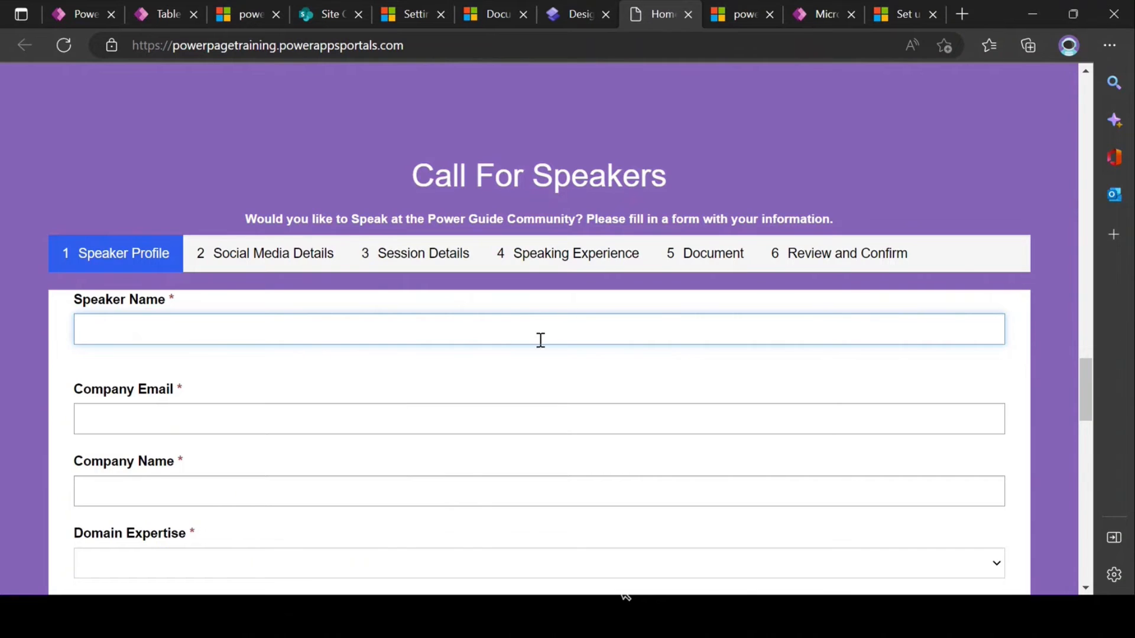
scroll(520, 313, "down", 1)
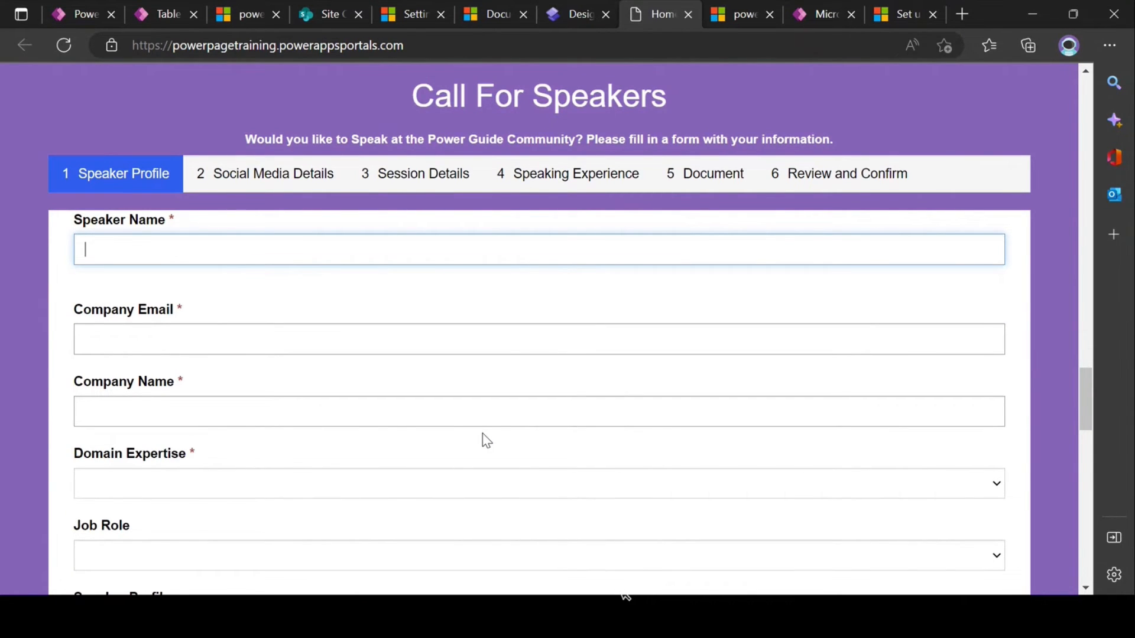
scroll(486, 440, "up", 1)
left_click_drag(399, 178, 699, 184)
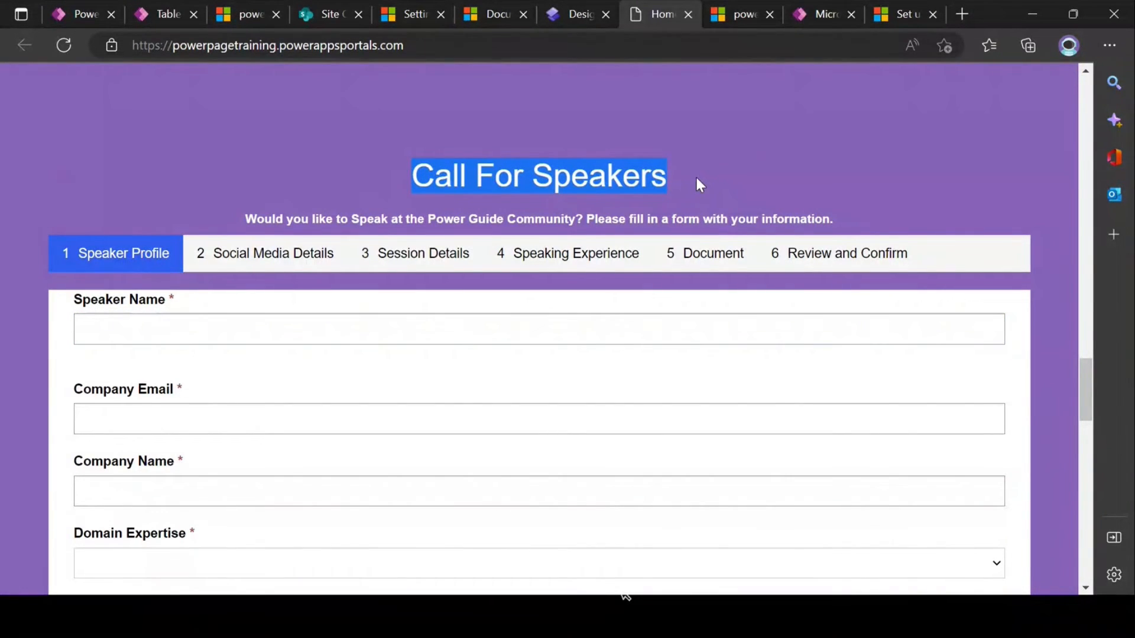
left_click(454, 179)
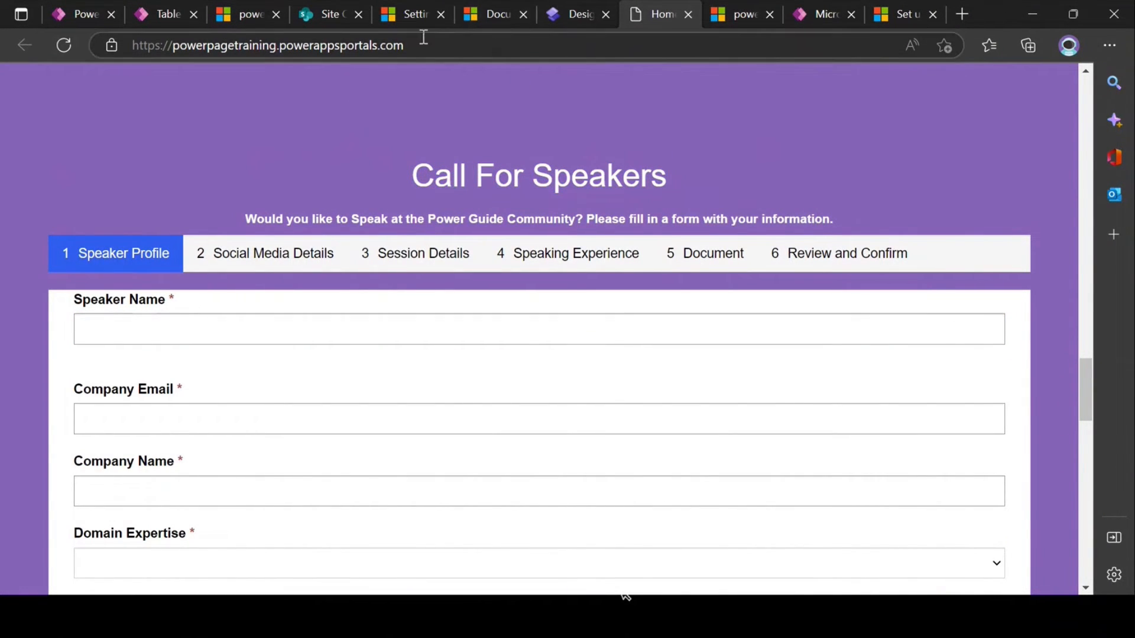
Return to Portal Management and review the parent relationship and privileges of the Speaker Documents table permission.
left_click(167, 13)
scroll(440, 342, "down", 2)
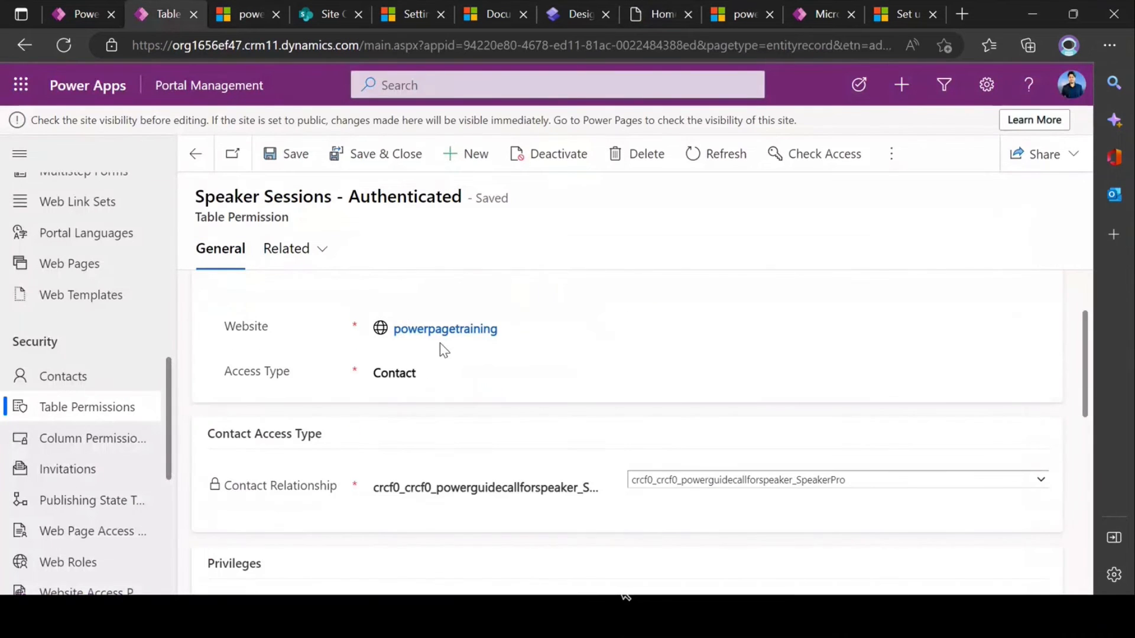
key("alt+Left")
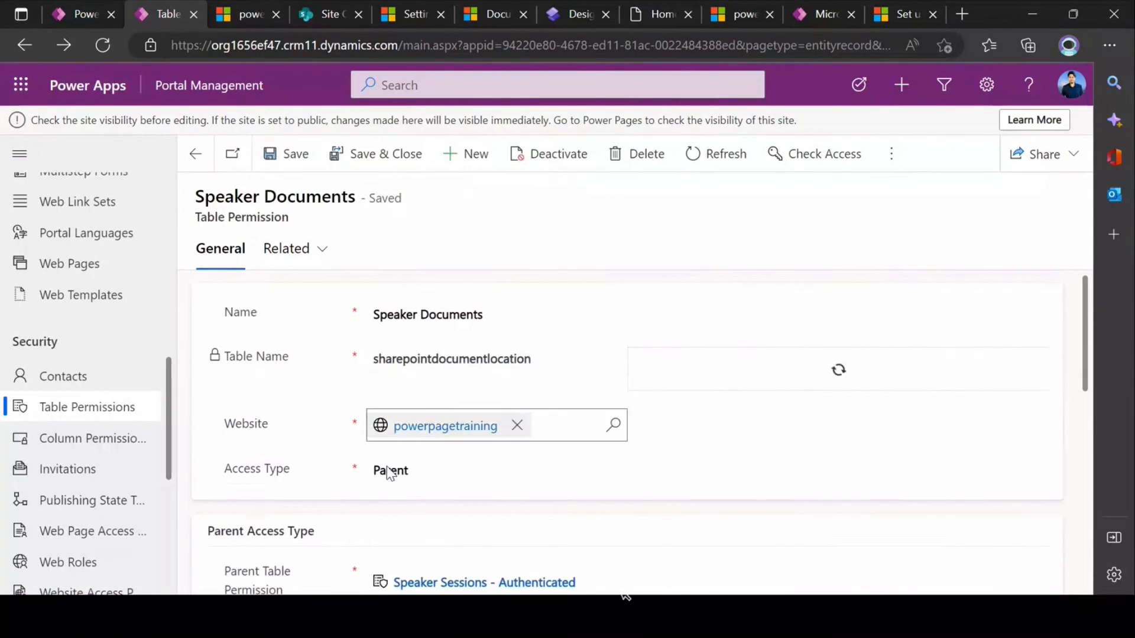
scroll(562, 490, "down", 2)
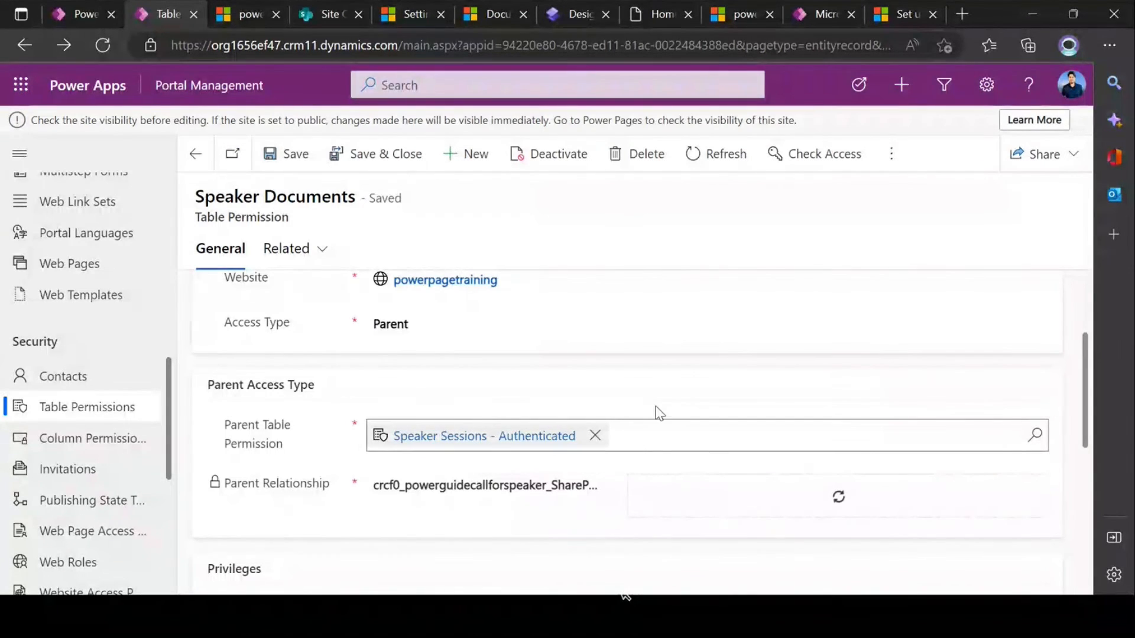
scroll(655, 408, "down", 3)
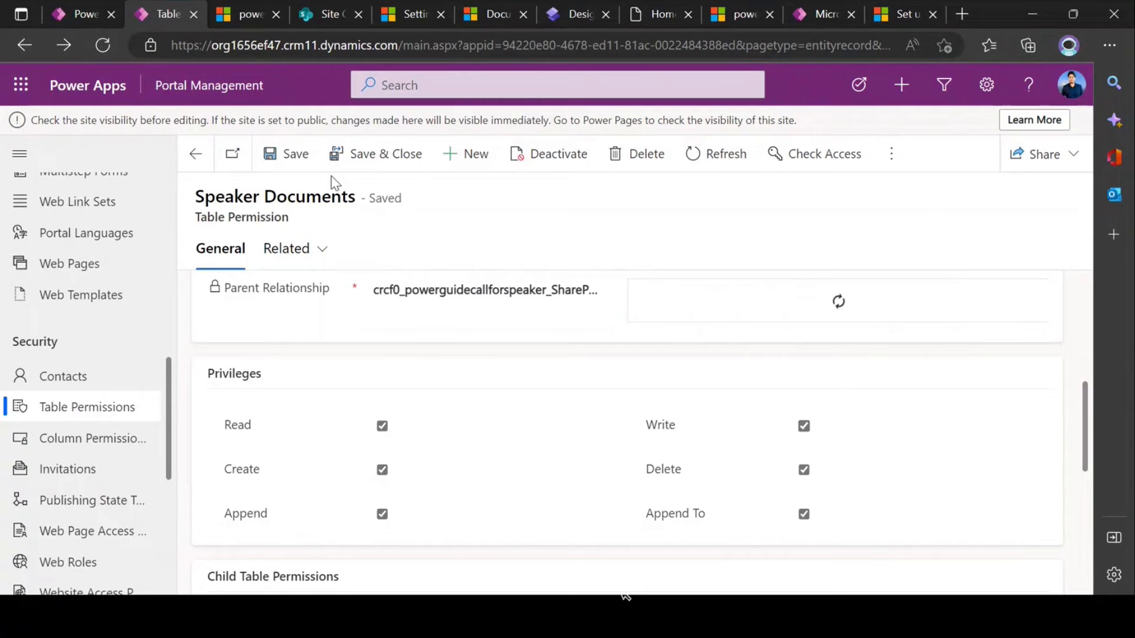
Switch to the previewed powerpagetraining site and open its Call For Speaker page.
left_click(573, 13)
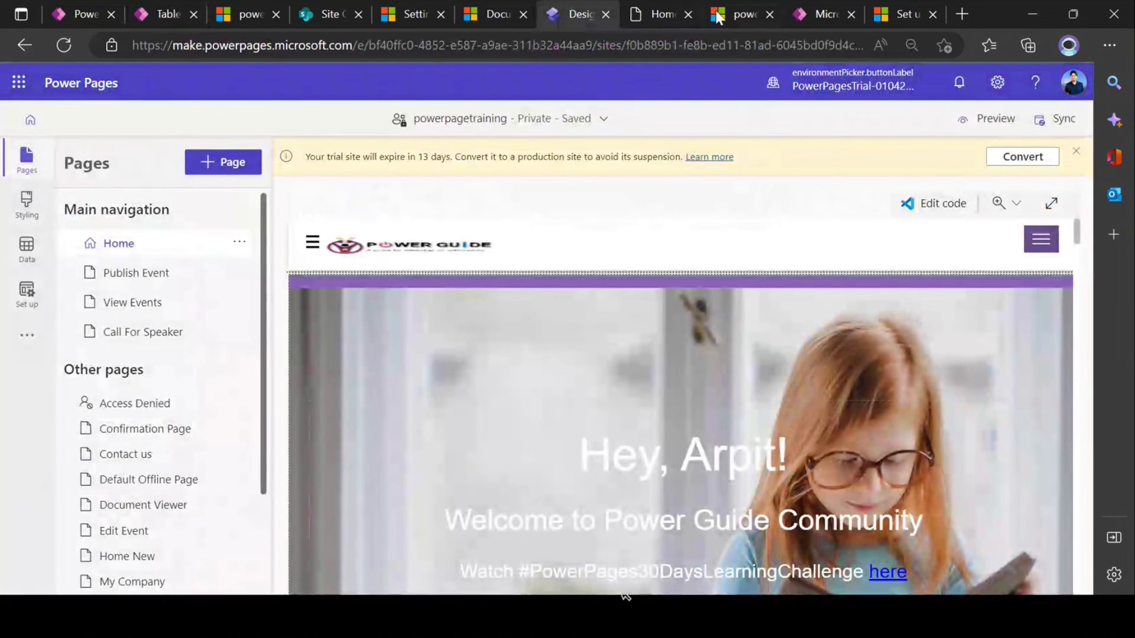
left_click(650, 14)
scroll(498, 296, "up", 10)
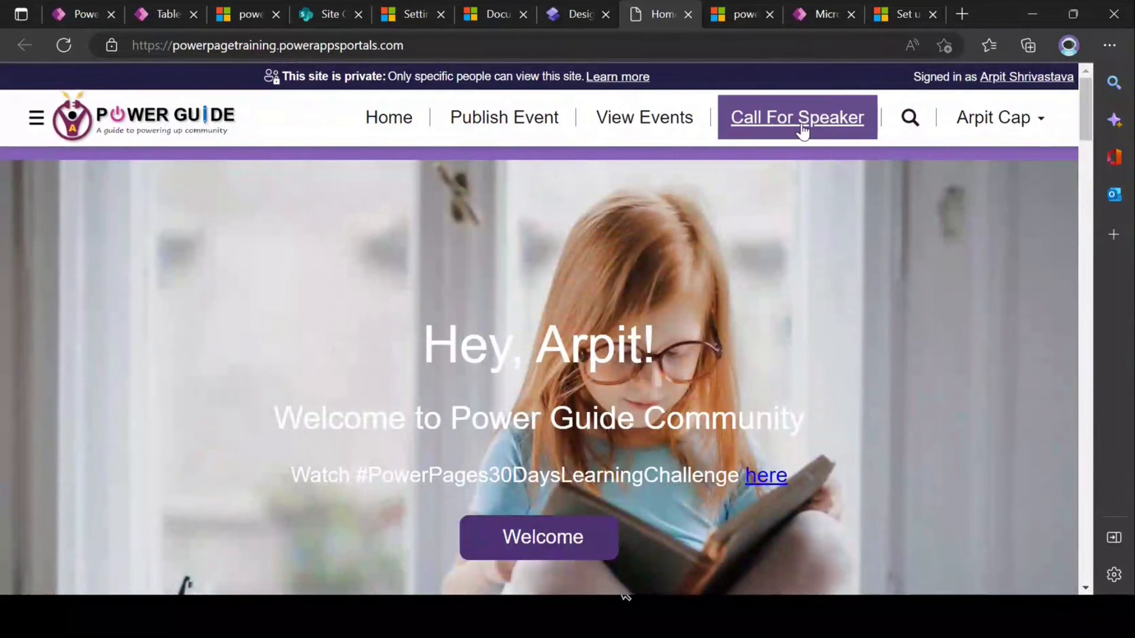
left_click(803, 130)
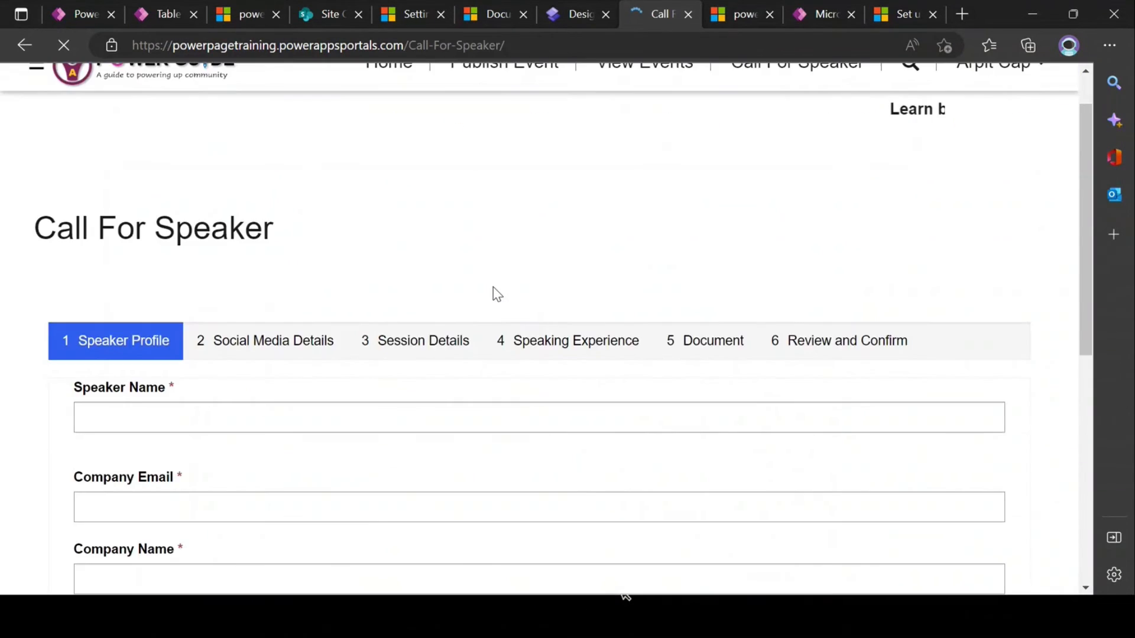
scroll(446, 292, "down", 3)
scroll(446, 291, "up", 6)
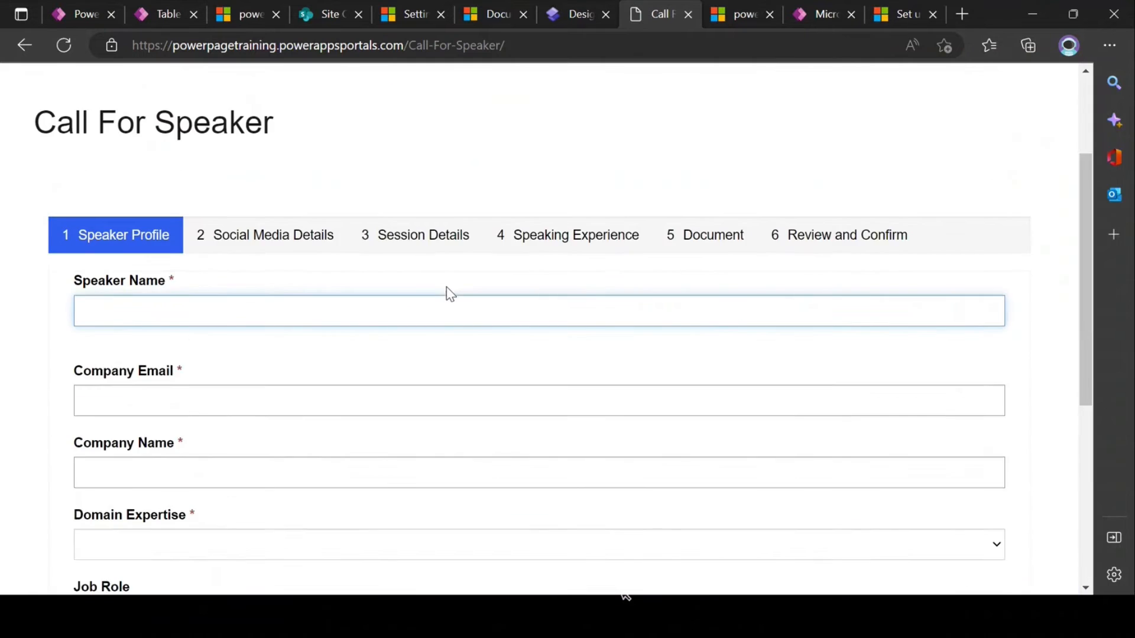
Enter the speaker's full name and company email, and set the company name to Capgemini.
left_click(177, 332)
left_click(147, 397)
scroll(184, 357, "down", 3)
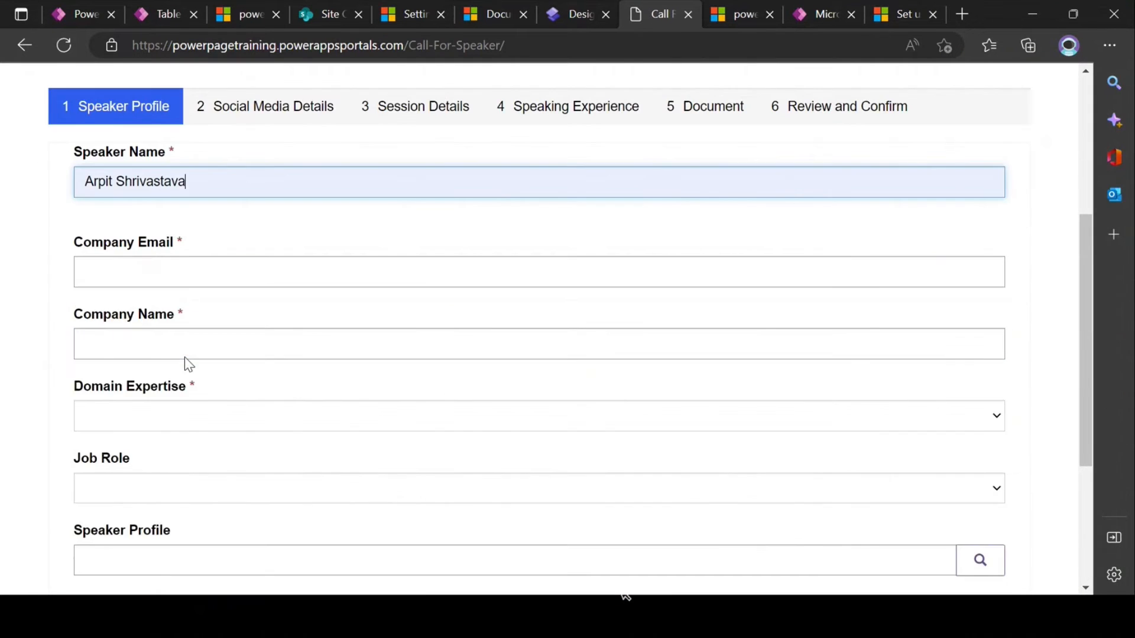
left_click(172, 271)
left_click(158, 335)
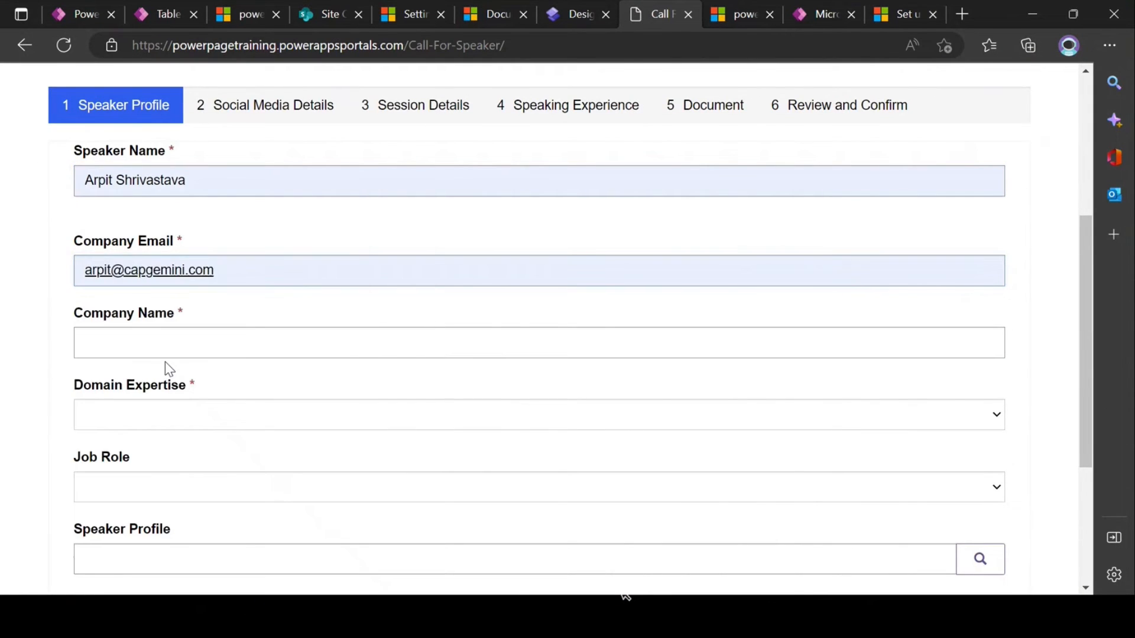
left_click(168, 353)
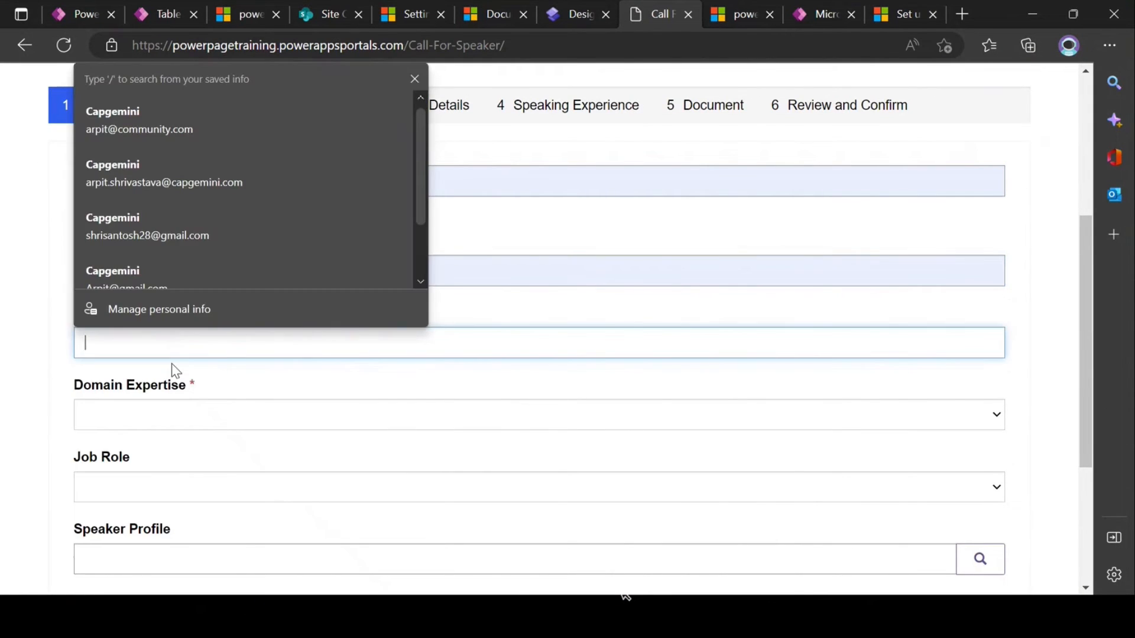
left_click(199, 157)
Set the domain expertise to Power Apps, choose a job role and continue to Social Media Details.
left_click(173, 413)
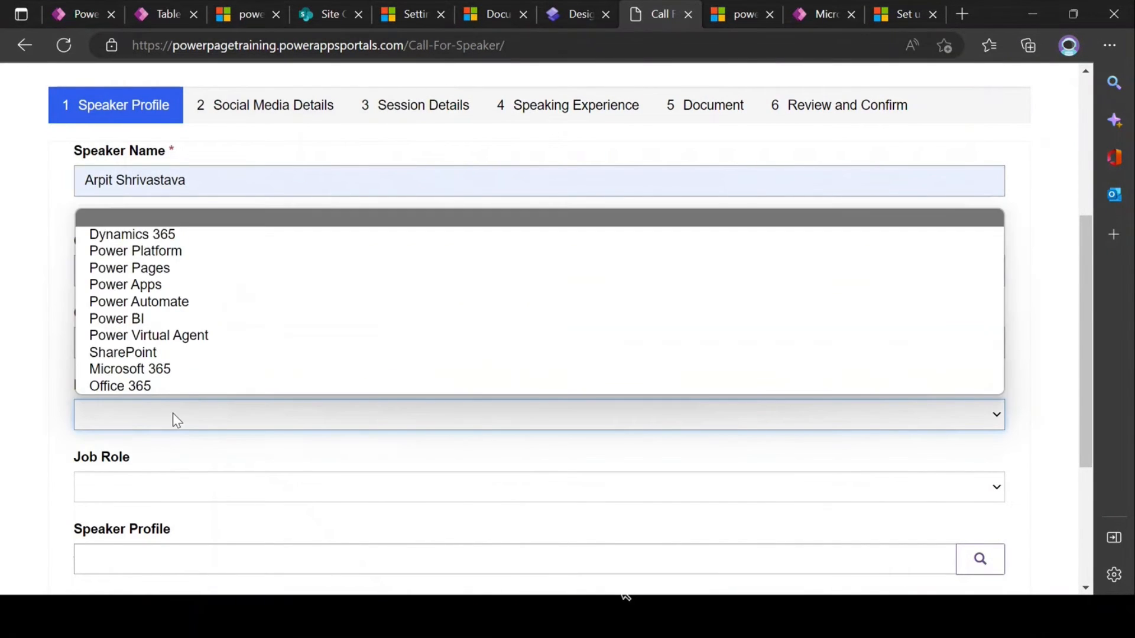
left_click(136, 285)
scroll(151, 379, "down", 3)
key("Tab")
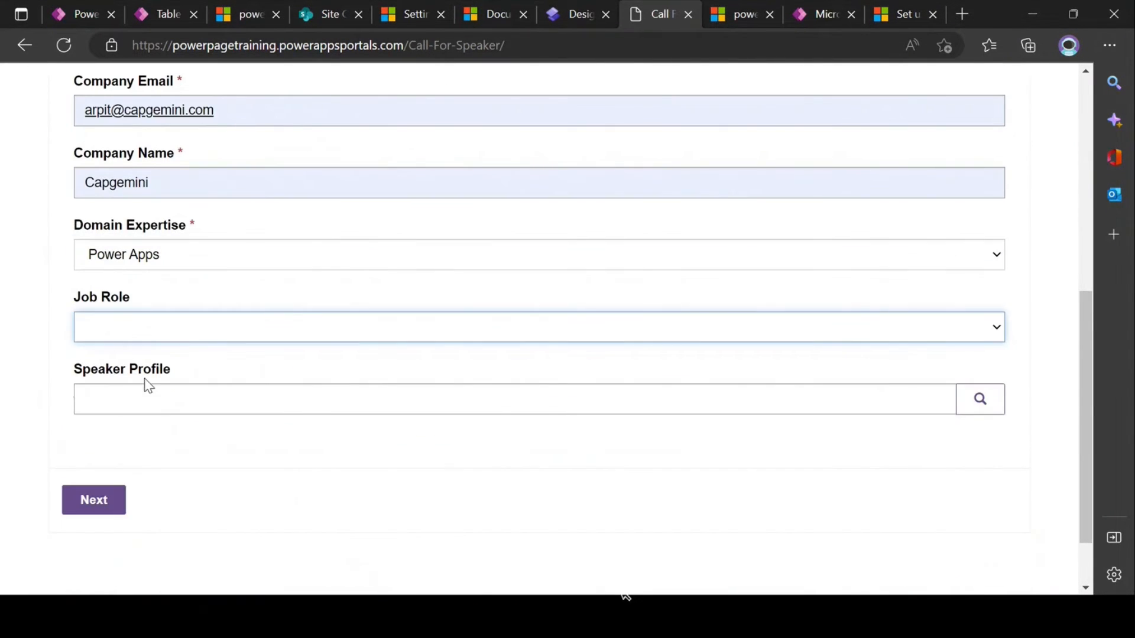
left_click(152, 328)
left_click(142, 370)
left_click(94, 500)
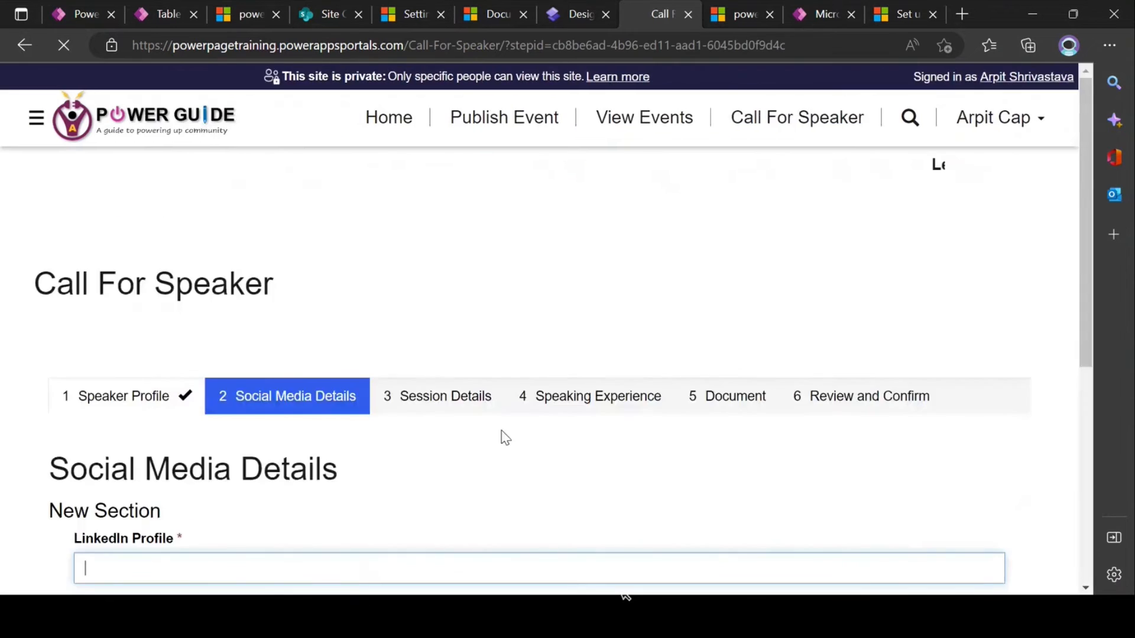
scroll(211, 256, "down", 4)
left_click(212, 256)
left_click(175, 312)
left_click(175, 314)
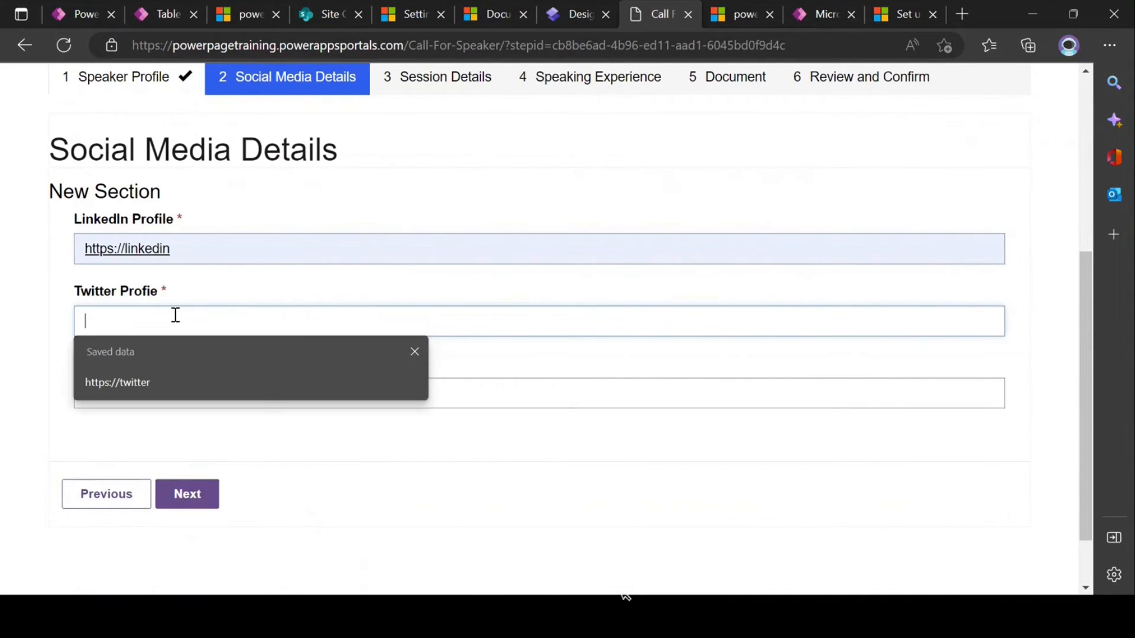
left_click(155, 383)
left_click(148, 388)
left_click(160, 457)
left_click(171, 494)
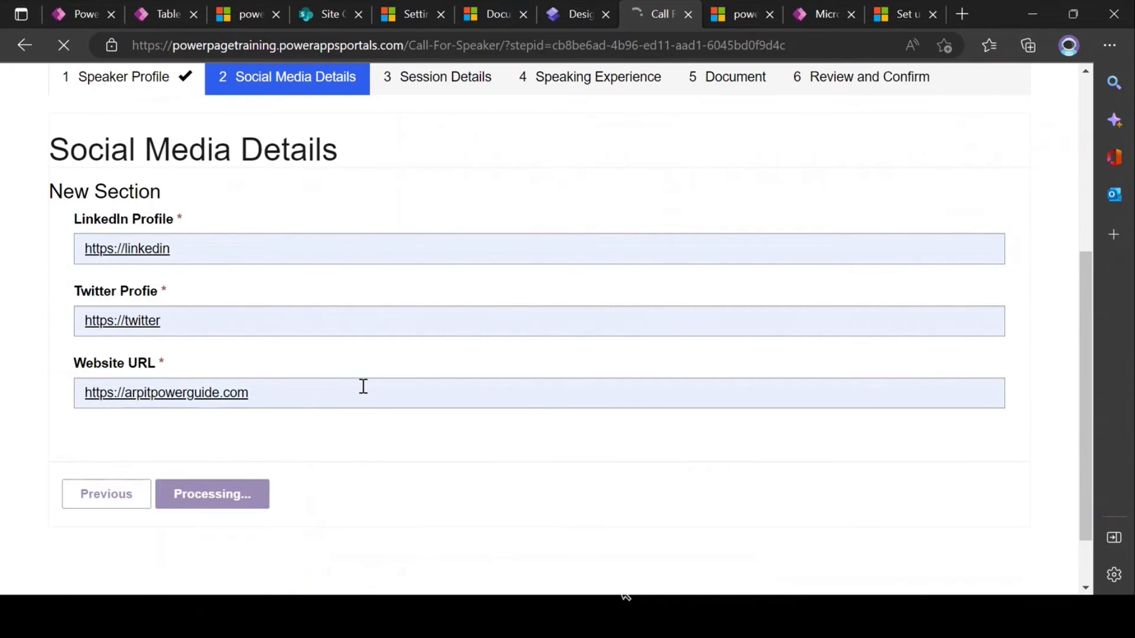
Look up and select Power Automate Summit as the session's event.
scroll(304, 396, "down", 5)
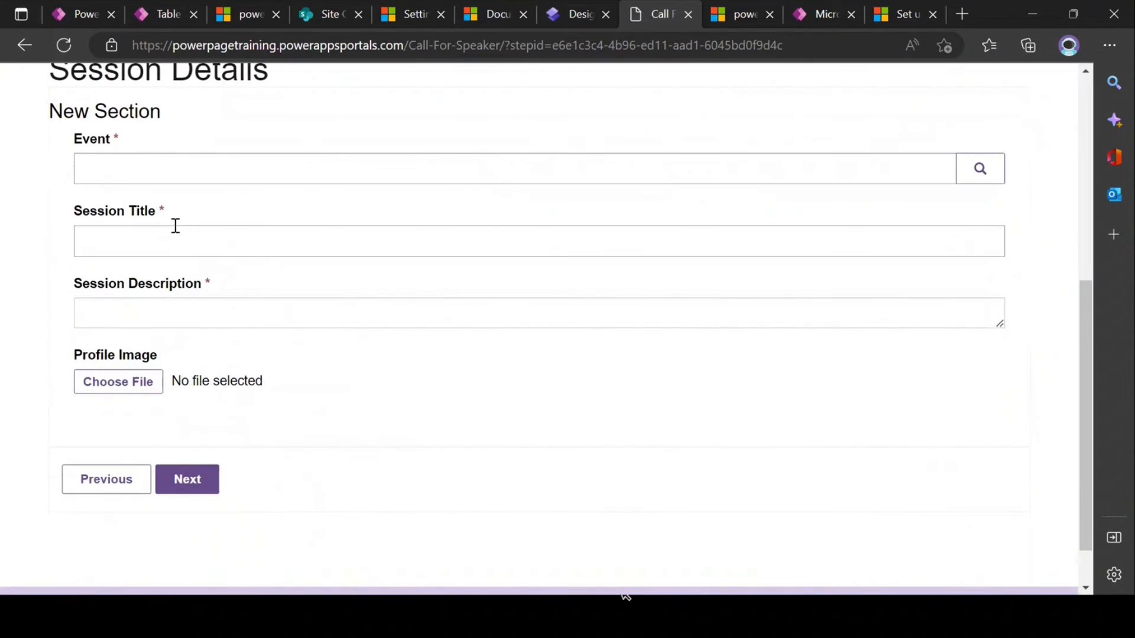
left_click(980, 169)
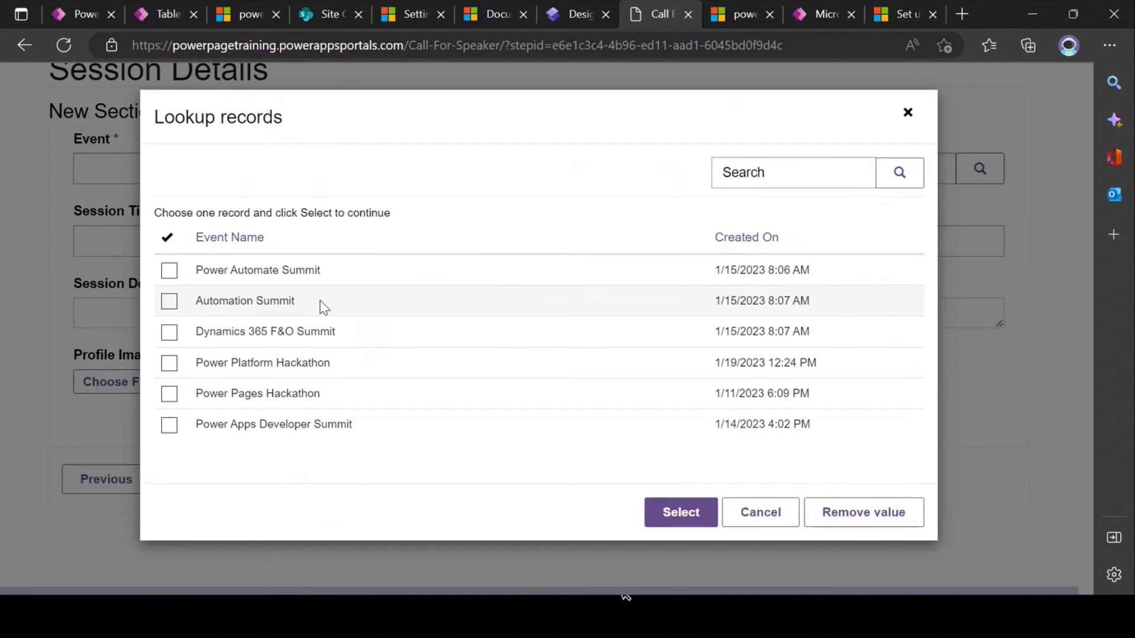
left_click(334, 270)
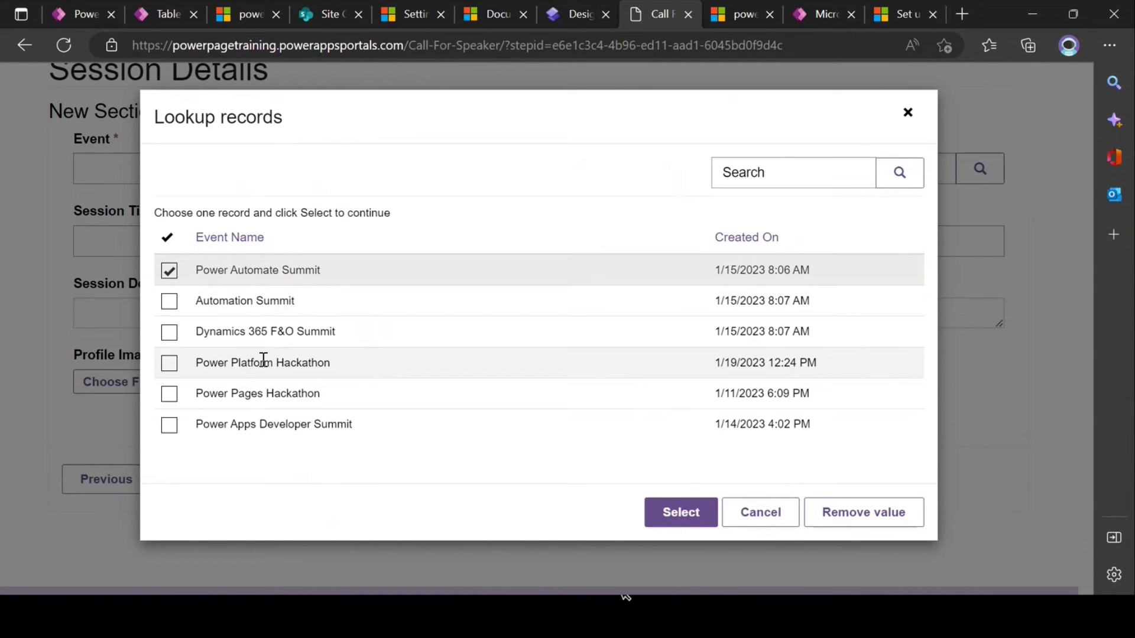
left_click(691, 513)
Set the session title to "Power Pages Zero to Hero", starting from the saved "Power Apps Zero to Hero" entry.
left_click(226, 250)
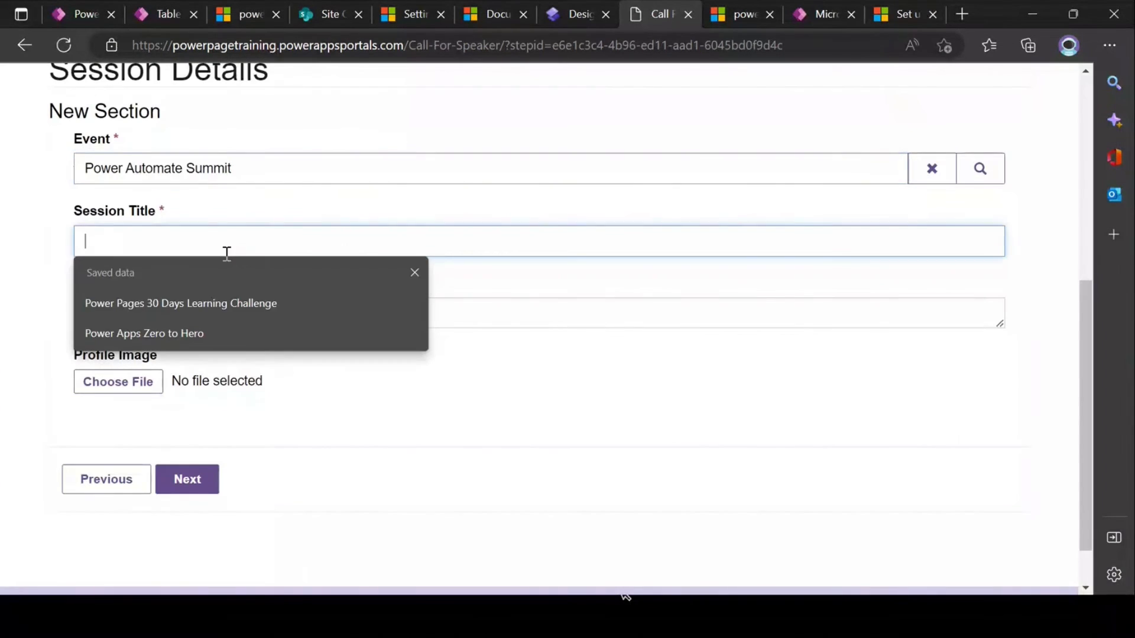
left_click(210, 330)
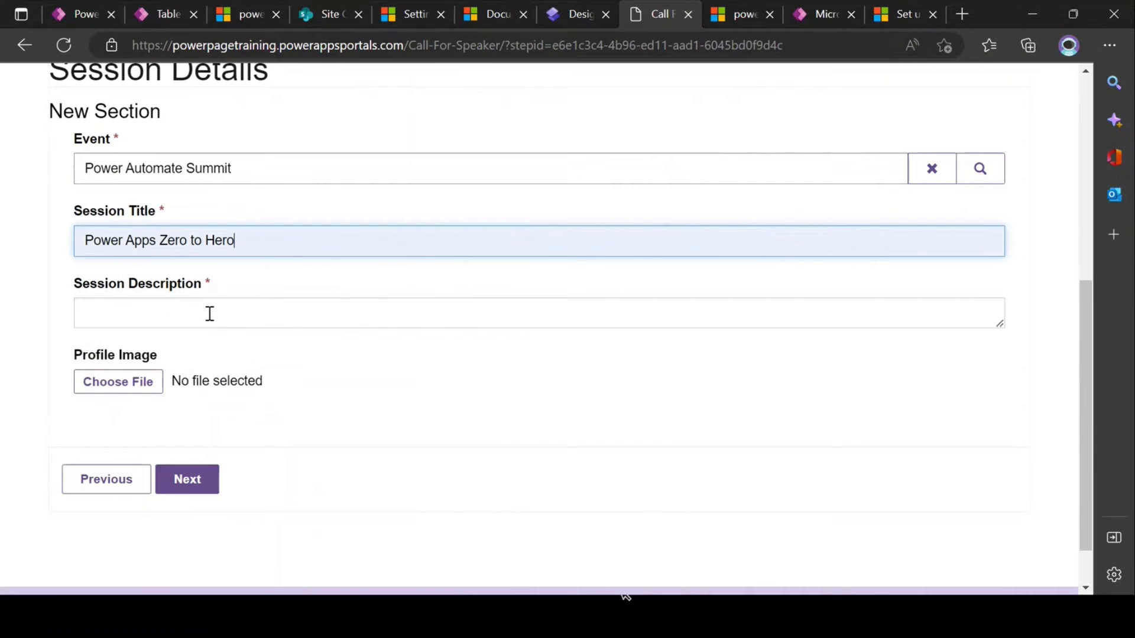
left_click(208, 302)
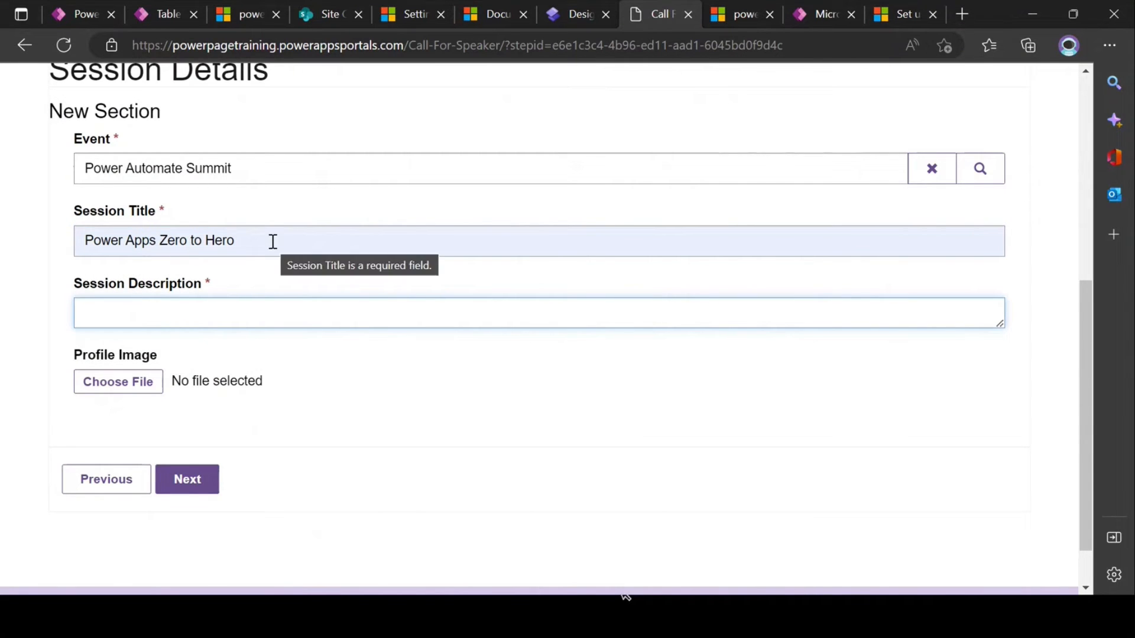
left_click_drag(268, 229, 97, 227)
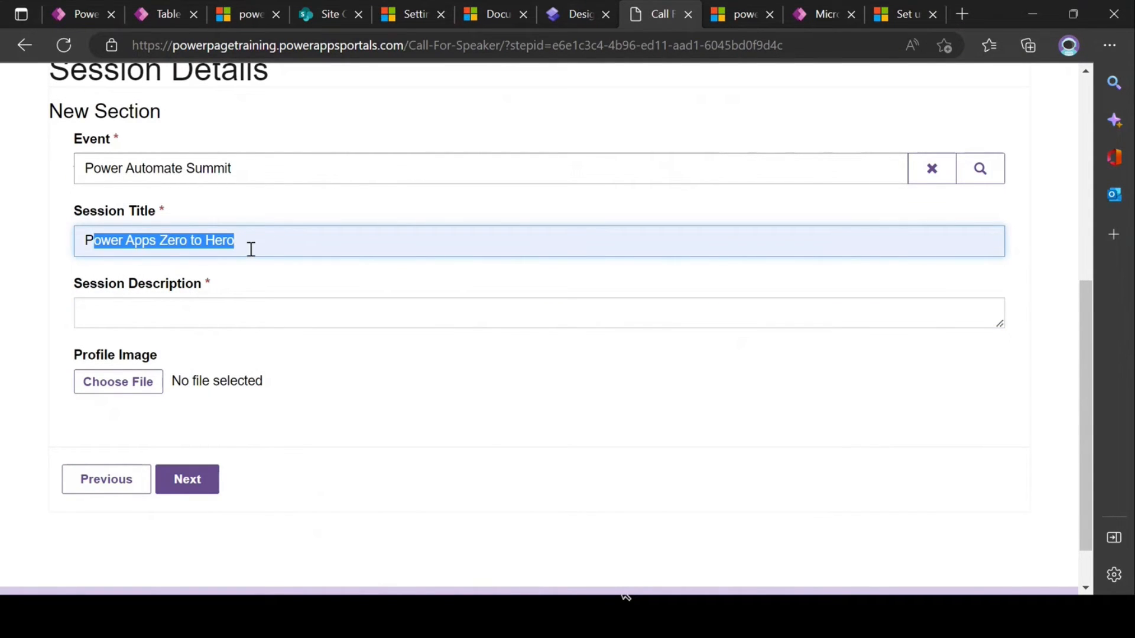
key("ctrl+a")
double_click(137, 241)
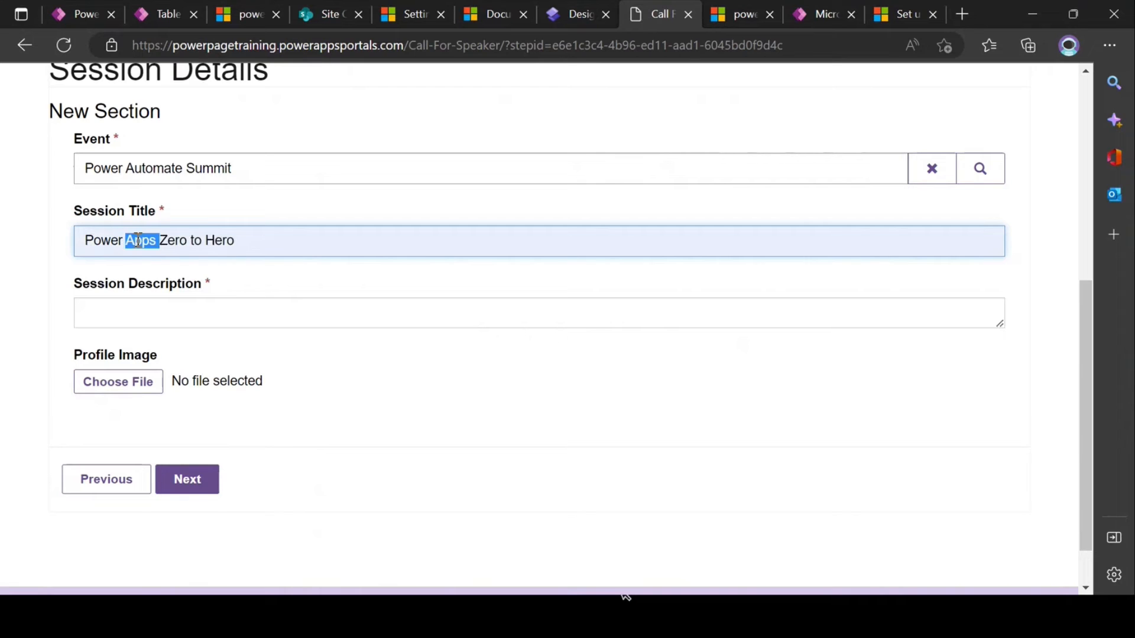
type("Pages")
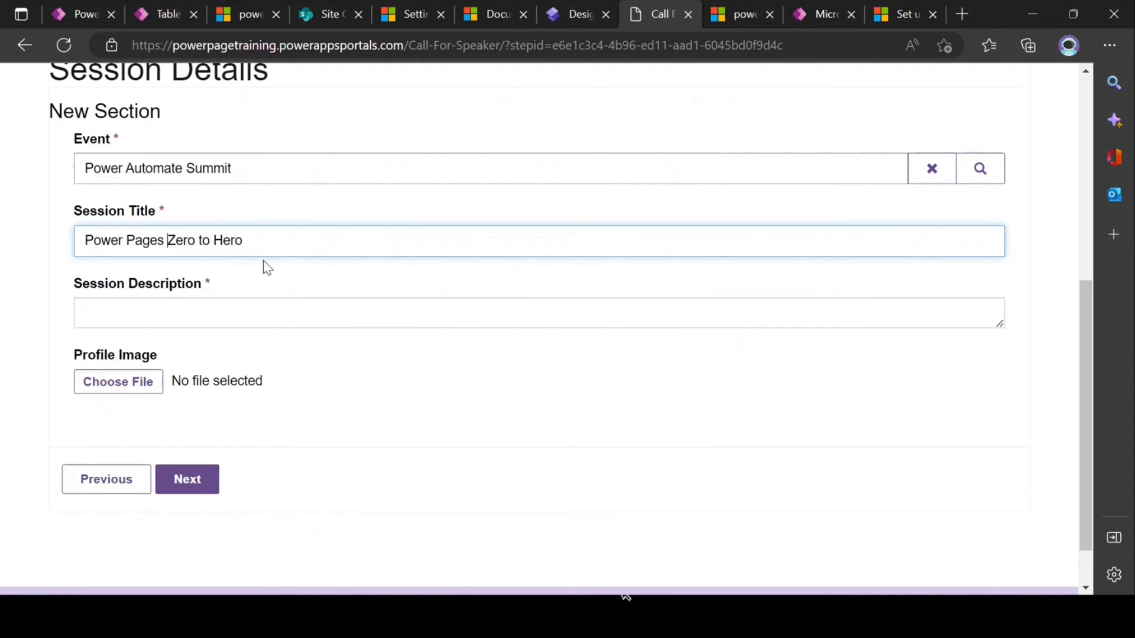
Copy the session title into the session description and continue to Speaking Experience.
key("ctrl+a")
key("ctrl+c")
left_click(207, 309)
key("ctrl+v")
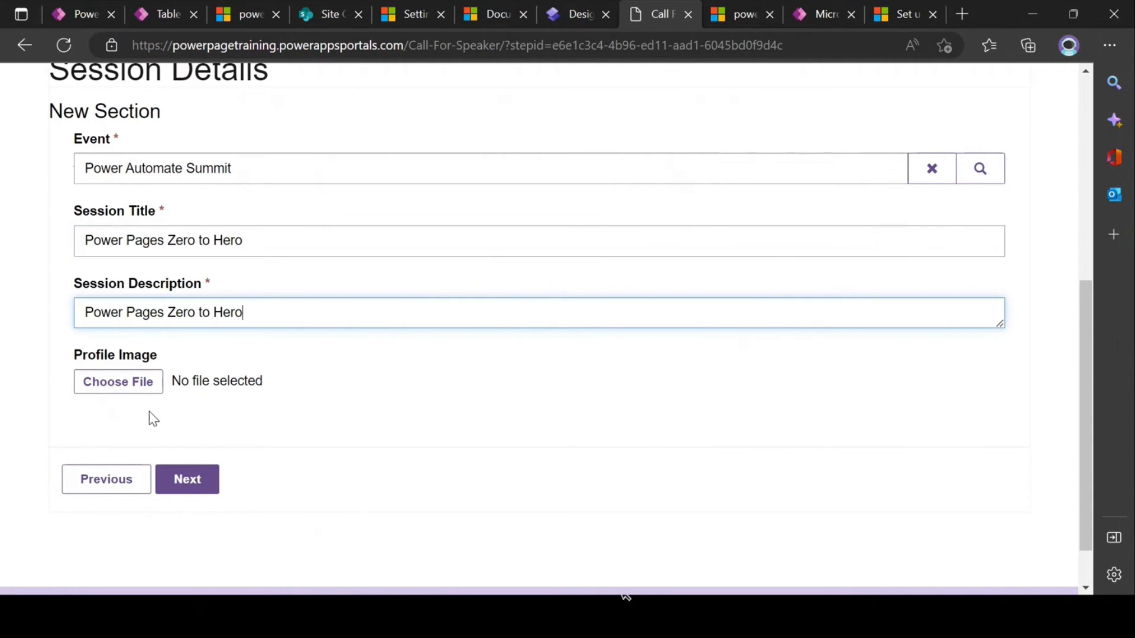
left_click(183, 476)
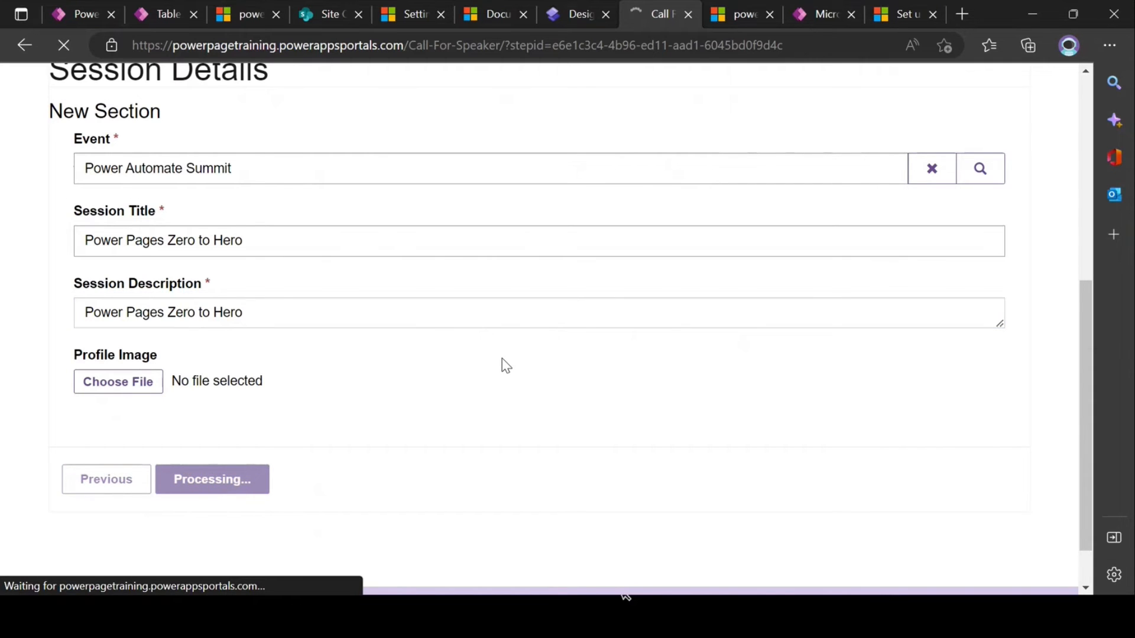
Leave the speaking evidence blank and continue to the form's Document step.
scroll(391, 299, "down", 4)
left_click(233, 428)
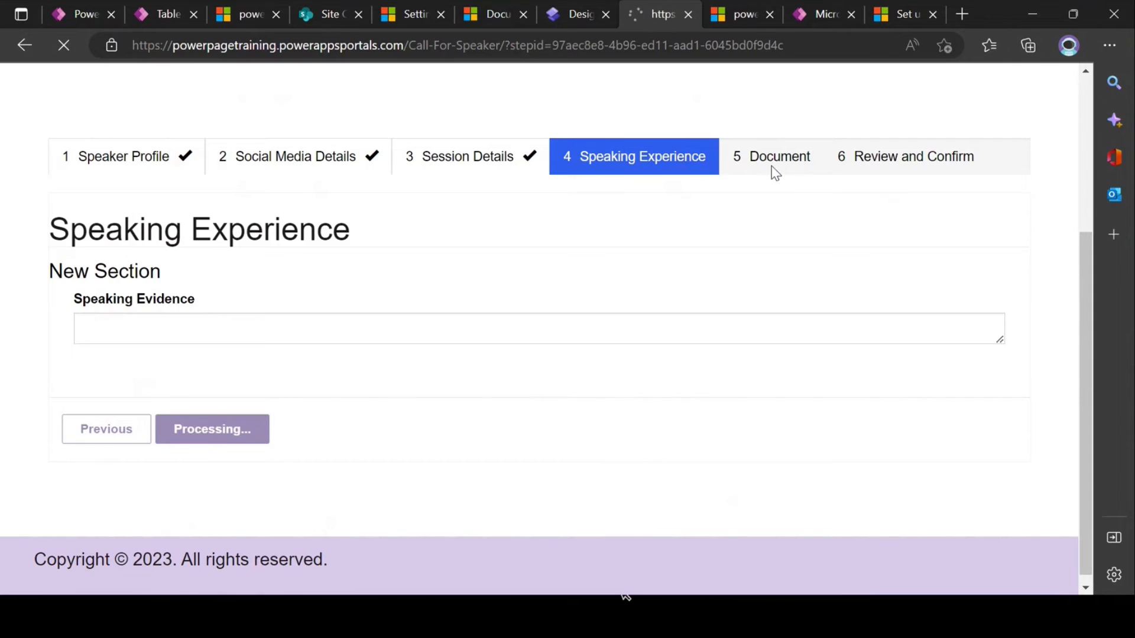
scroll(503, 264, "down", 5)
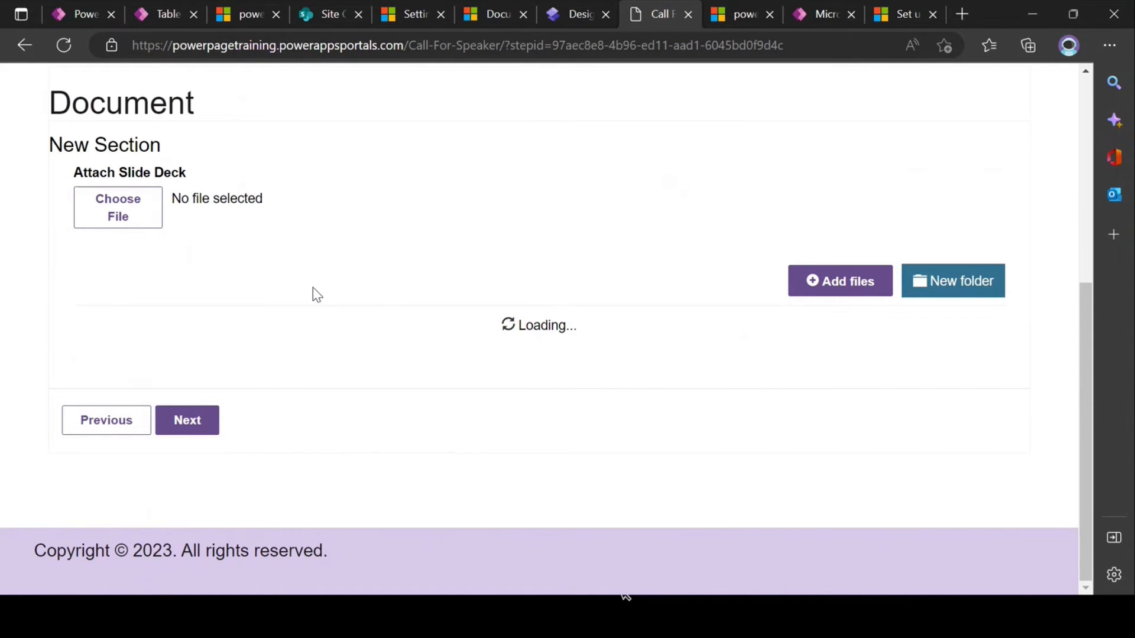
scroll(253, 301, "up", 6)
scroll(254, 298, "down", 3)
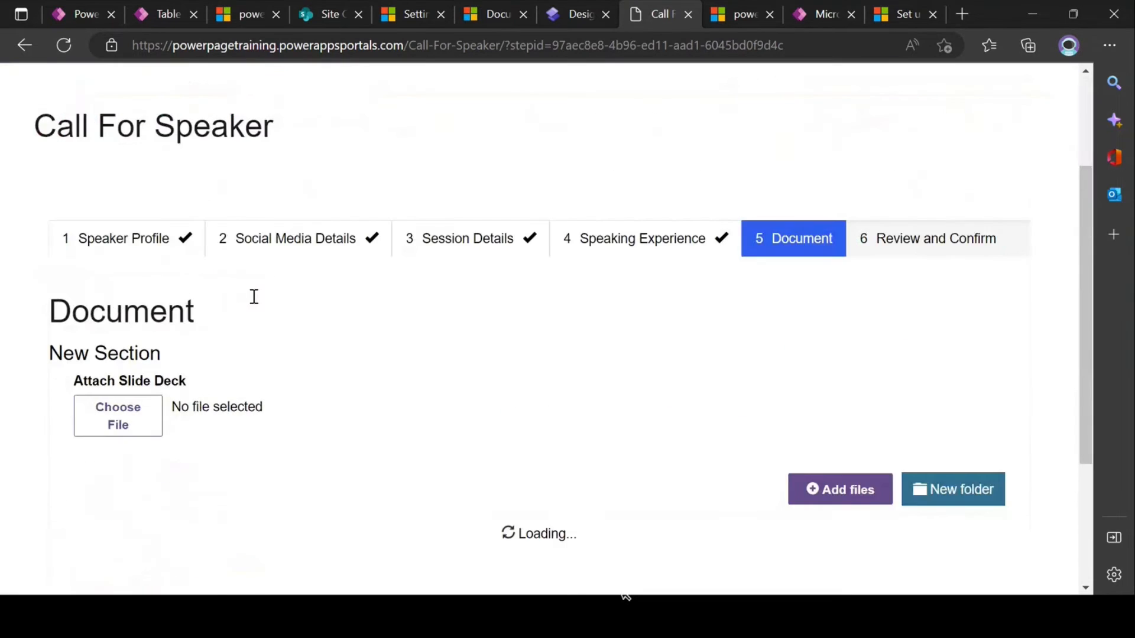
Examine the Document step's slide deck attachment and document list areas, and the Call For Speaker heading.
scroll(254, 278, "up", 1)
left_click_drag(274, 204, 226, 319)
scroll(182, 206, "down", 3)
left_click(304, 390)
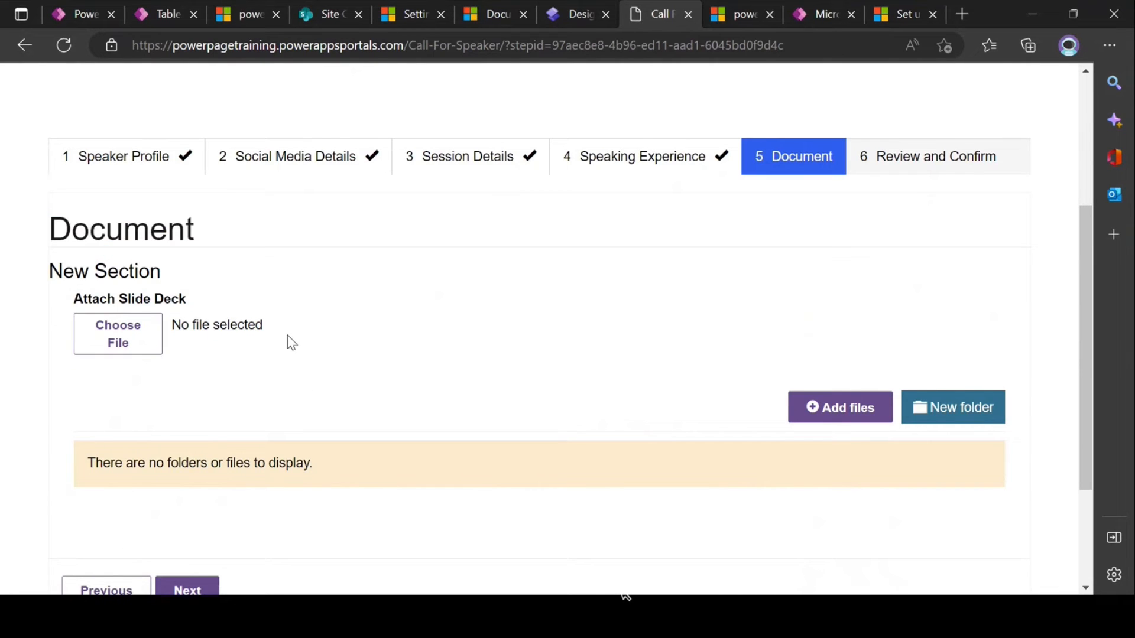
scroll(289, 340, "up", 2)
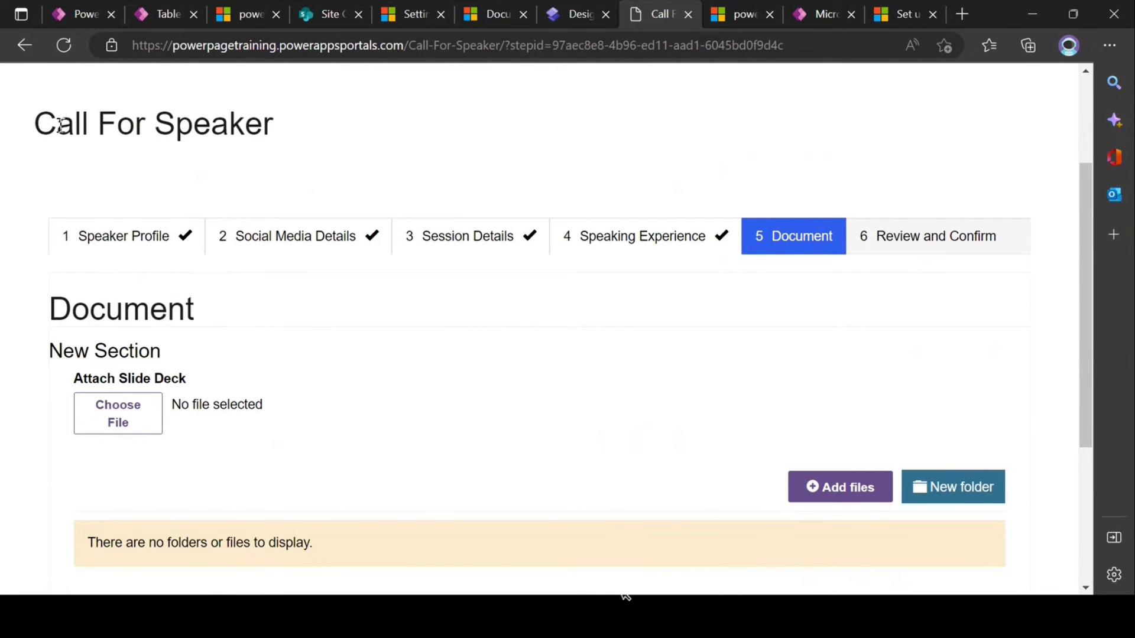
left_click_drag(35, 125, 286, 126)
left_click(297, 156)
triple_click(48, 112)
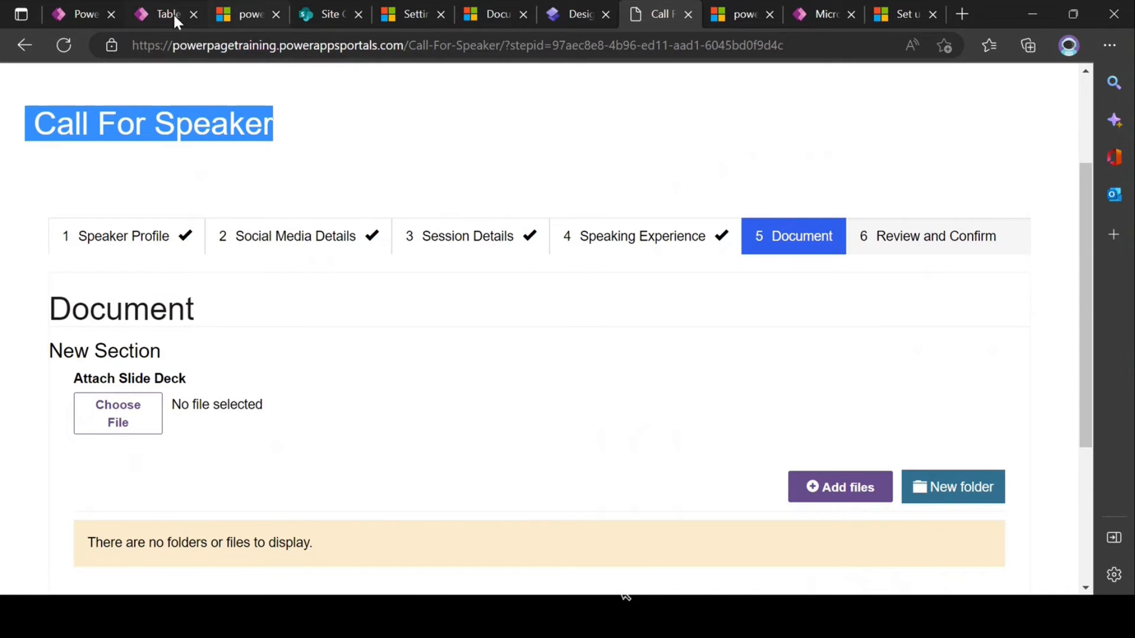
Switch to Portal Management, open the Speaker Sessions - Authenticated parent permission and review its table name and access type.
left_click(171, 13)
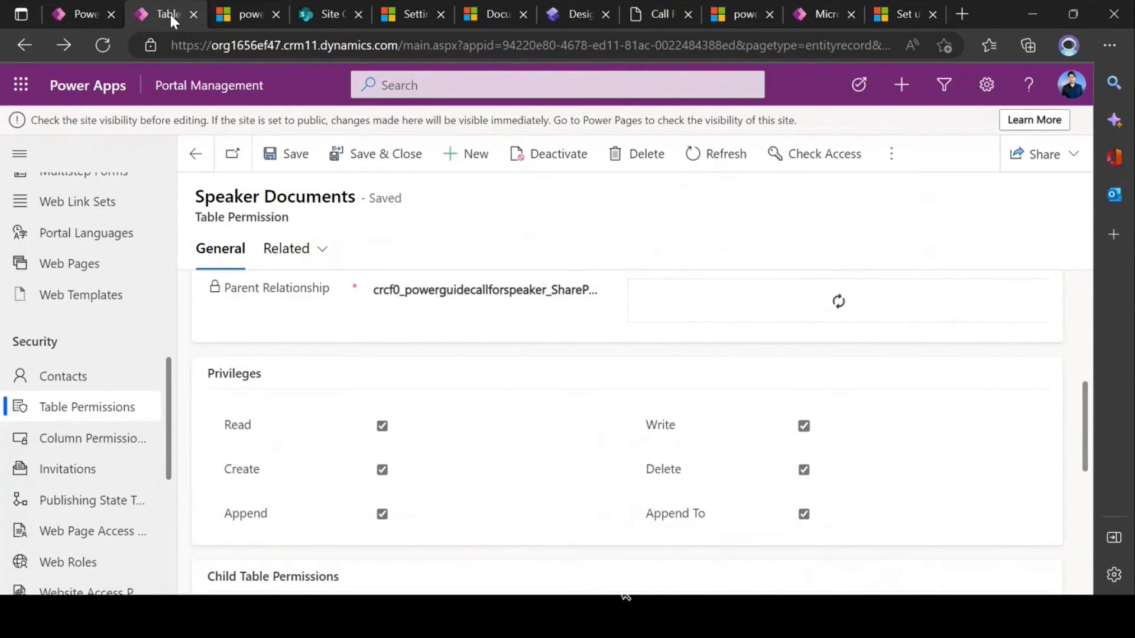
left_click(414, 385)
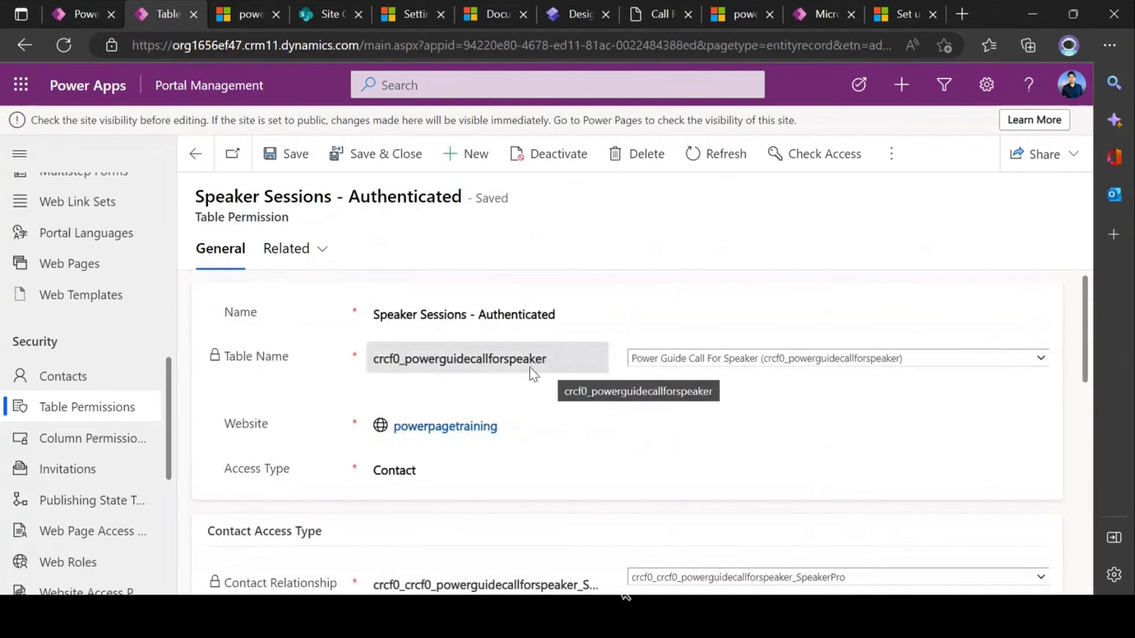
scroll(508, 309, "down", 2)
scroll(507, 308, "down", 1)
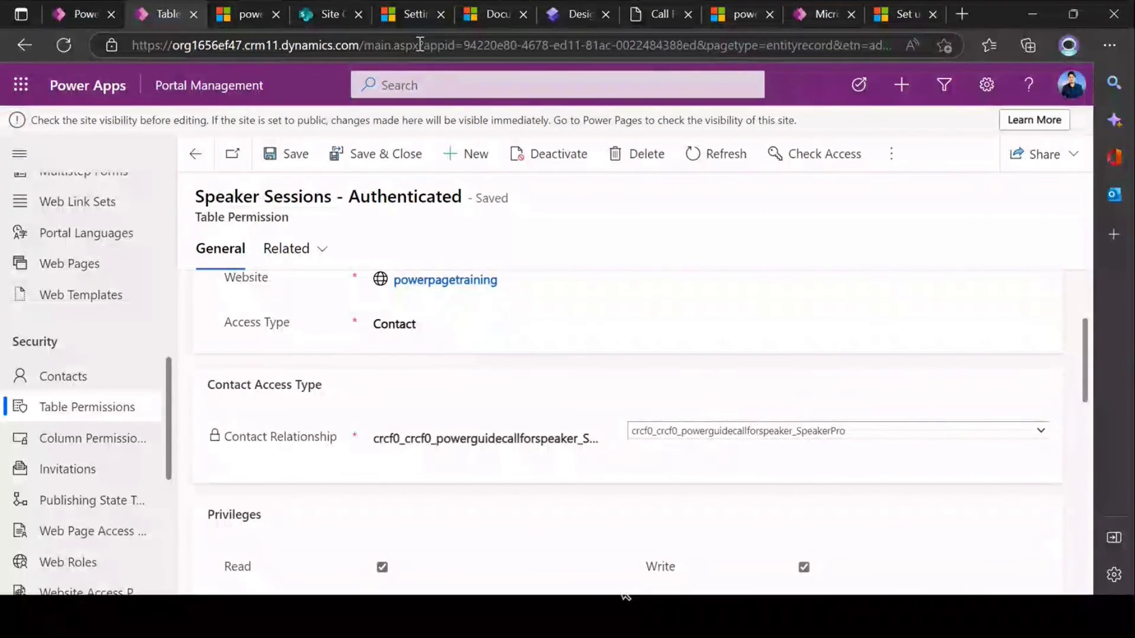
Revisit the Call For Speaker page, and review the contact relationship and privileges of Speaker Sessions - Authenticated in Portal Management.
left_click(662, 15)
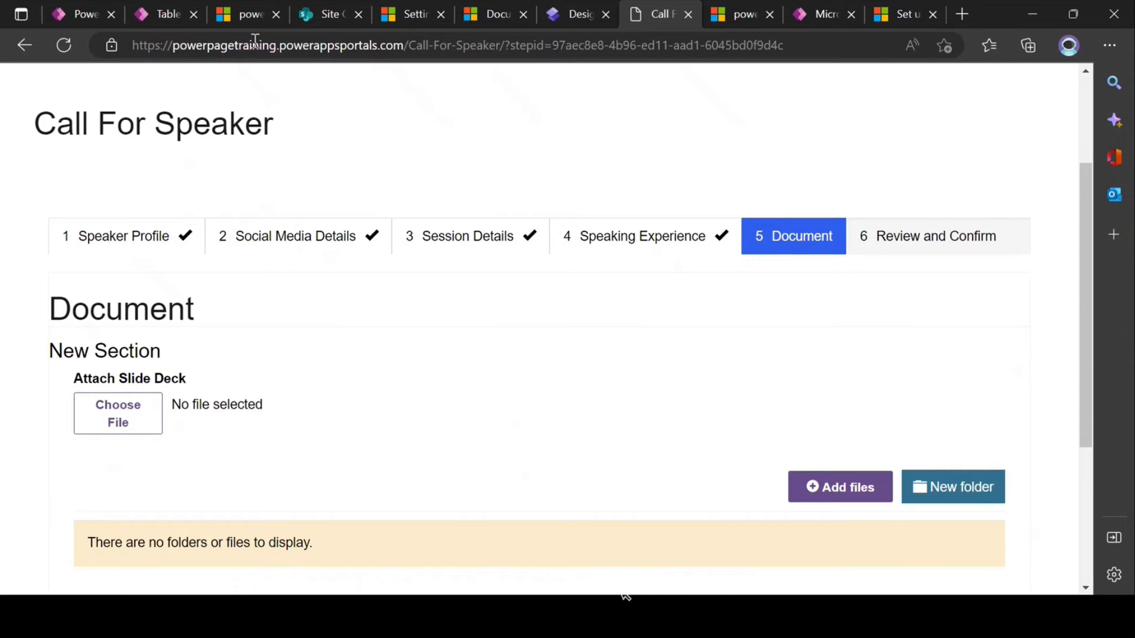
left_click_drag(49, 129, 283, 133)
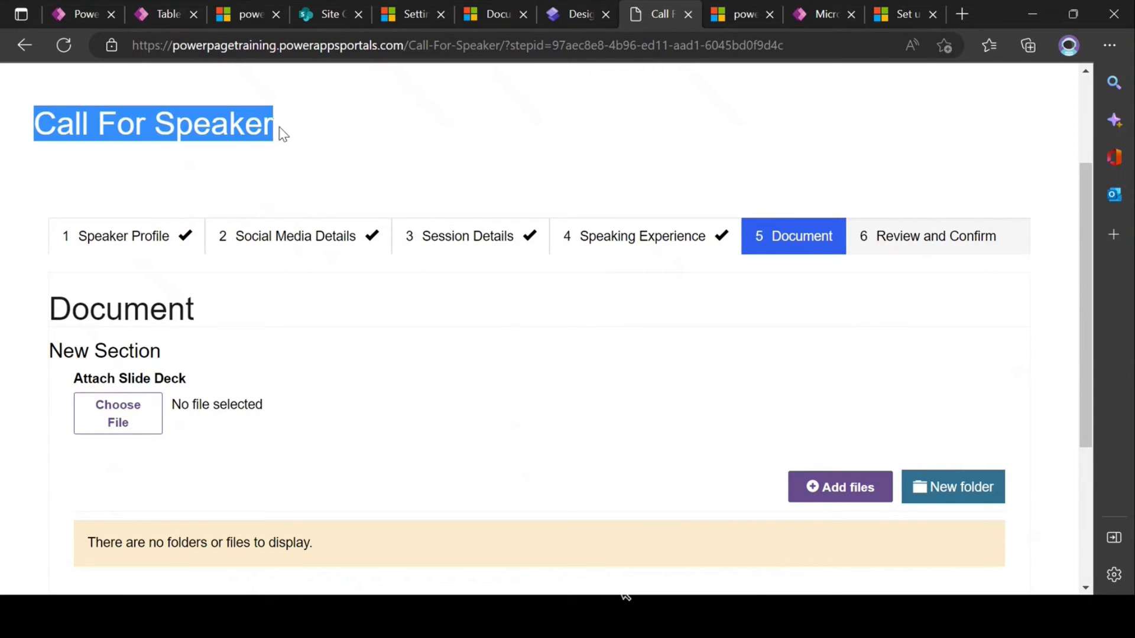
left_click(310, 182)
left_click(165, 15)
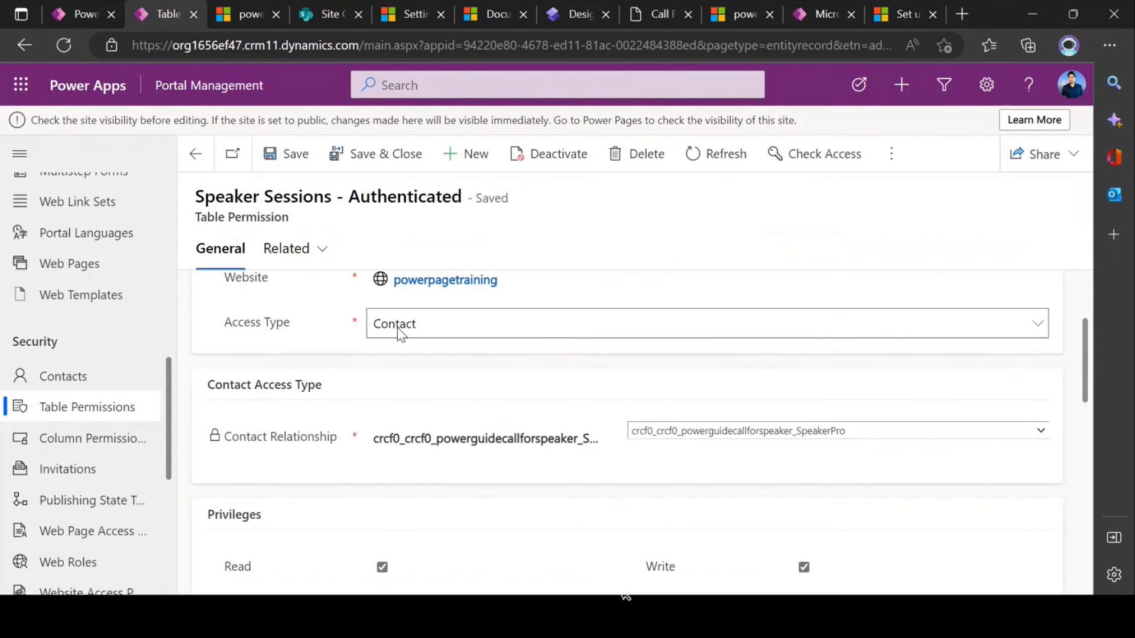
scroll(396, 331, "down", 2)
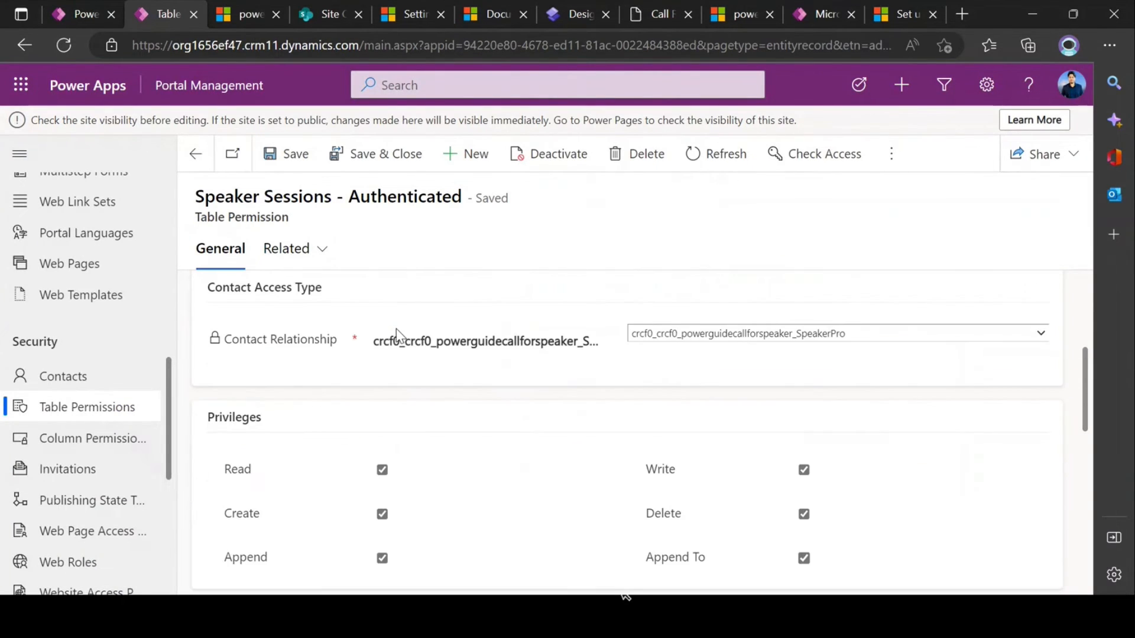
scroll(396, 331, "up", 1)
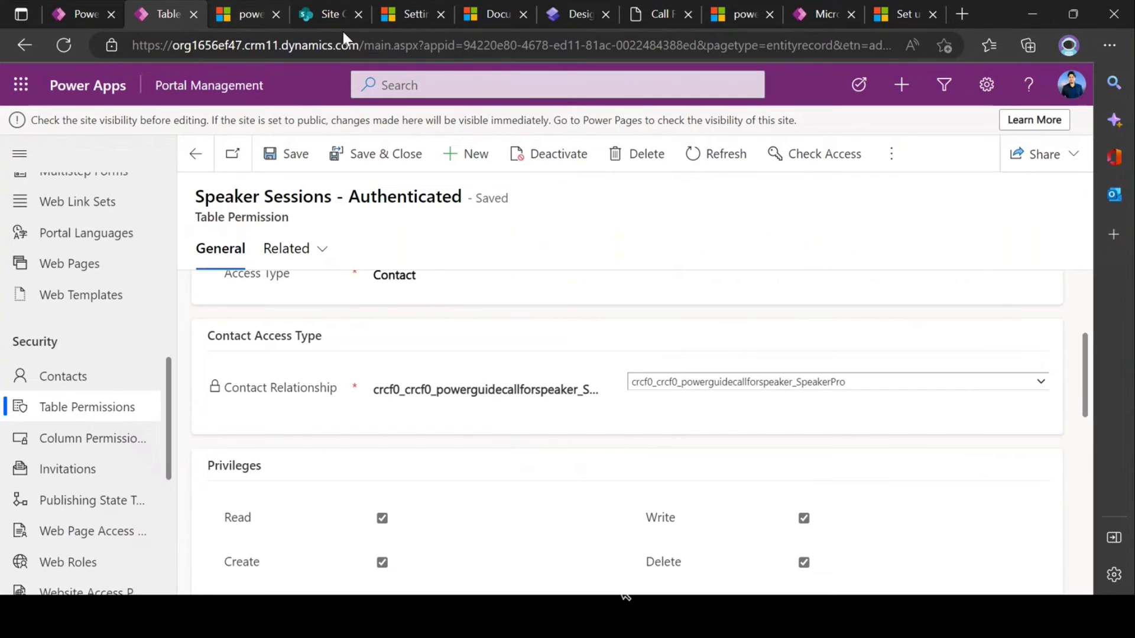
Switch back to the Call For Speaker page and view the Document step's file options.
left_click(643, 12)
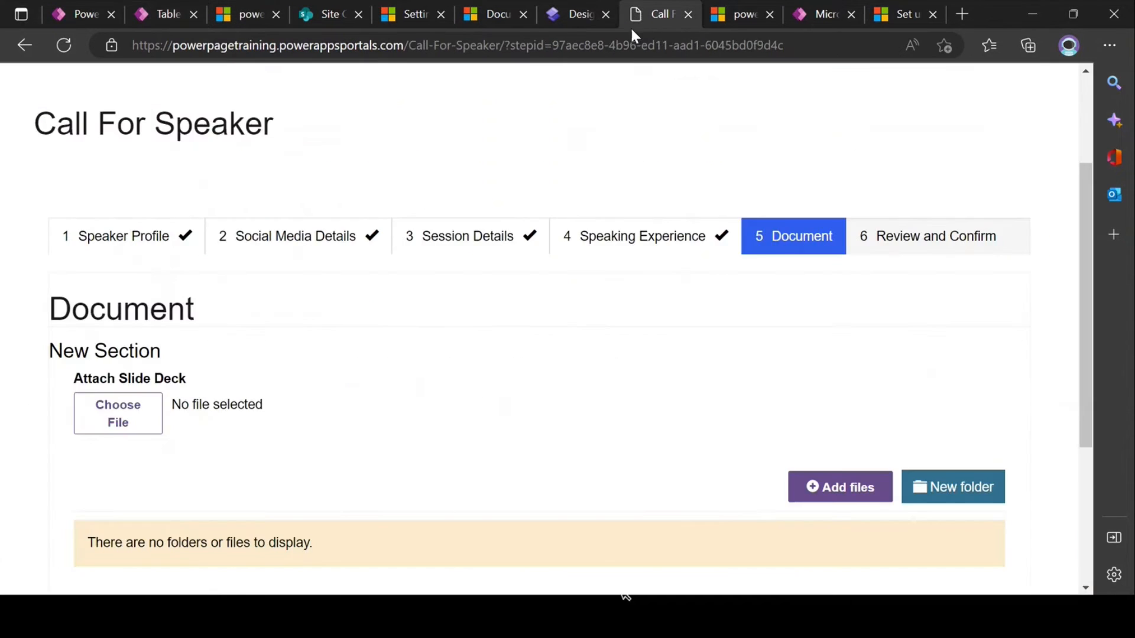
scroll(177, 408, "down", 1)
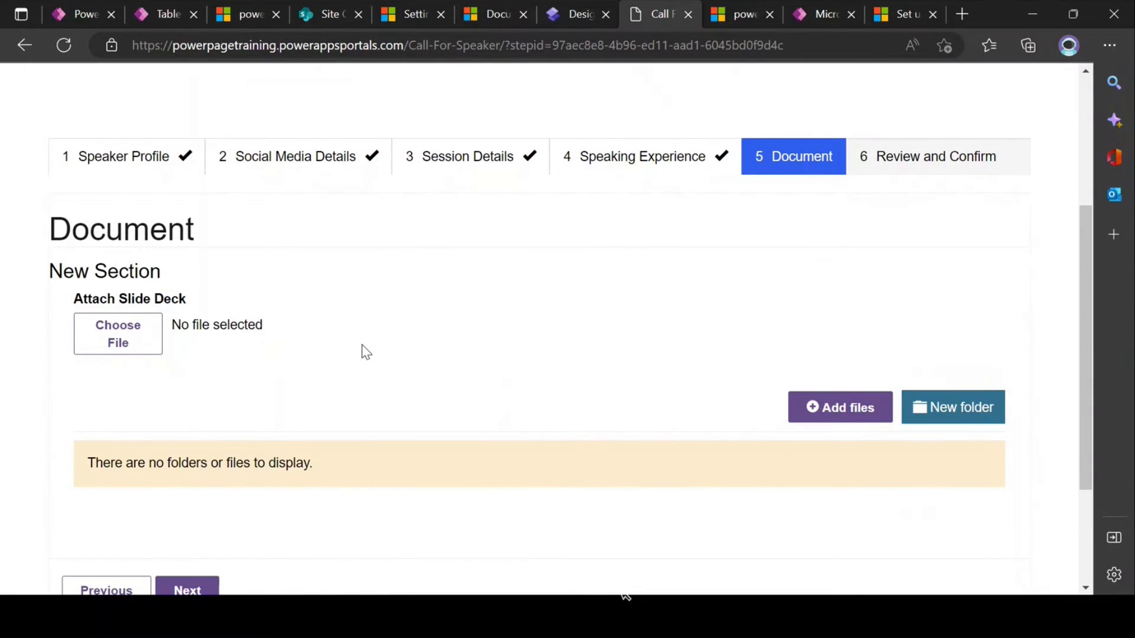
Switch to Portal Management, return to the Speaker Documents table permission and examine its table name.
left_click(161, 11)
left_click(195, 163)
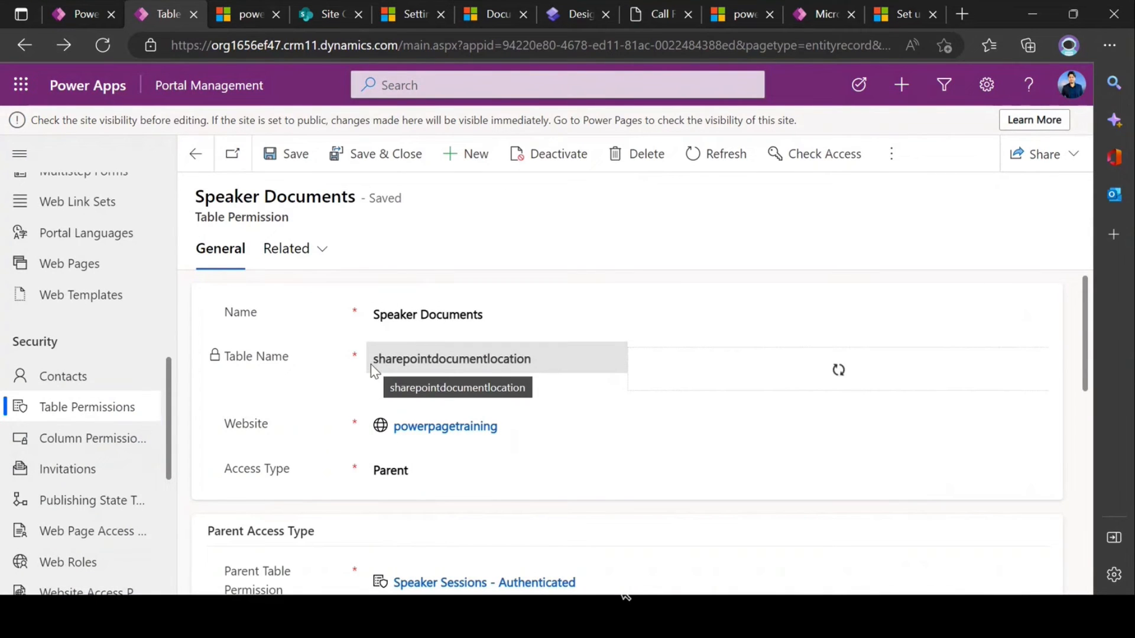
scroll(443, 334, "down", 1)
scroll(410, 334, "up", 1)
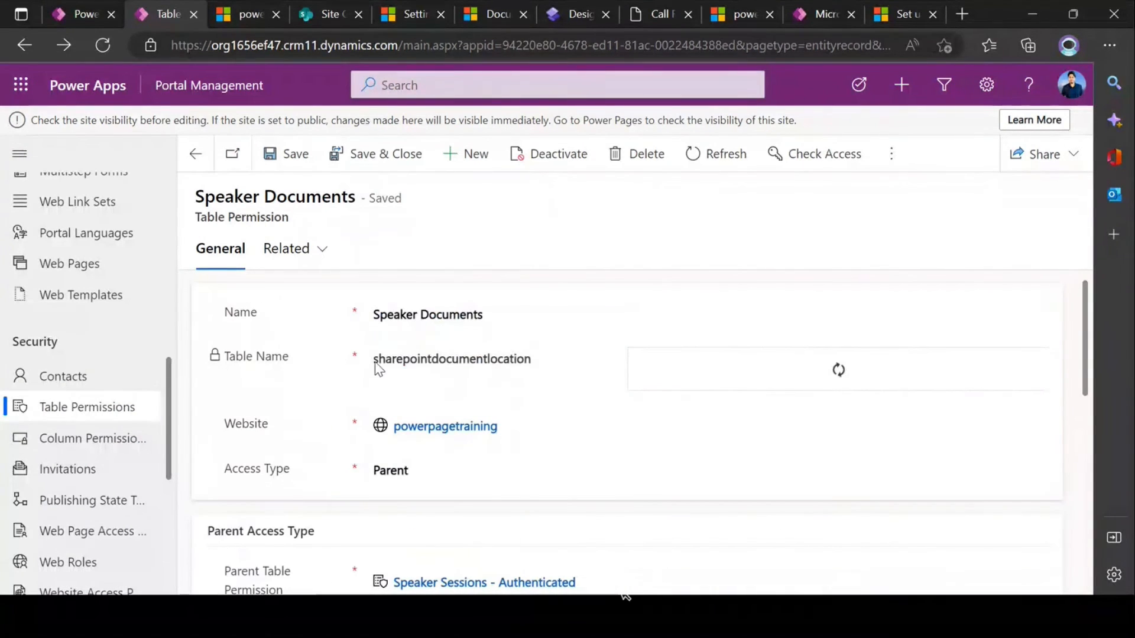
left_click_drag(375, 360, 542, 371)
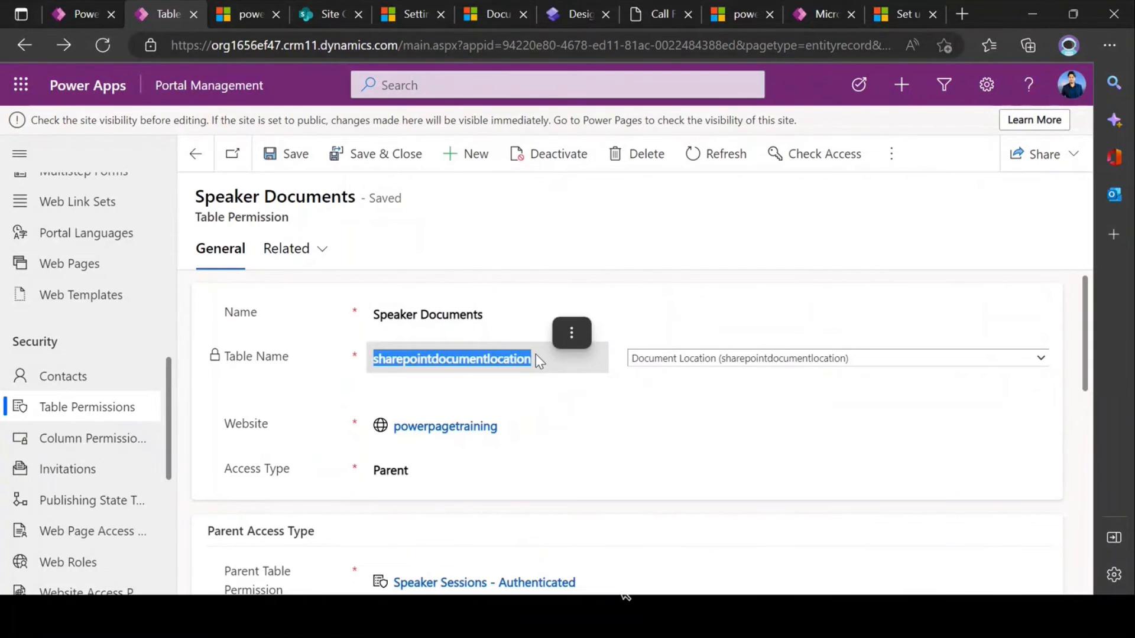
Review the Speaker Documents permission's access type, parent table permission, parent relationship and privileges.
scroll(535, 354, "down", 2)
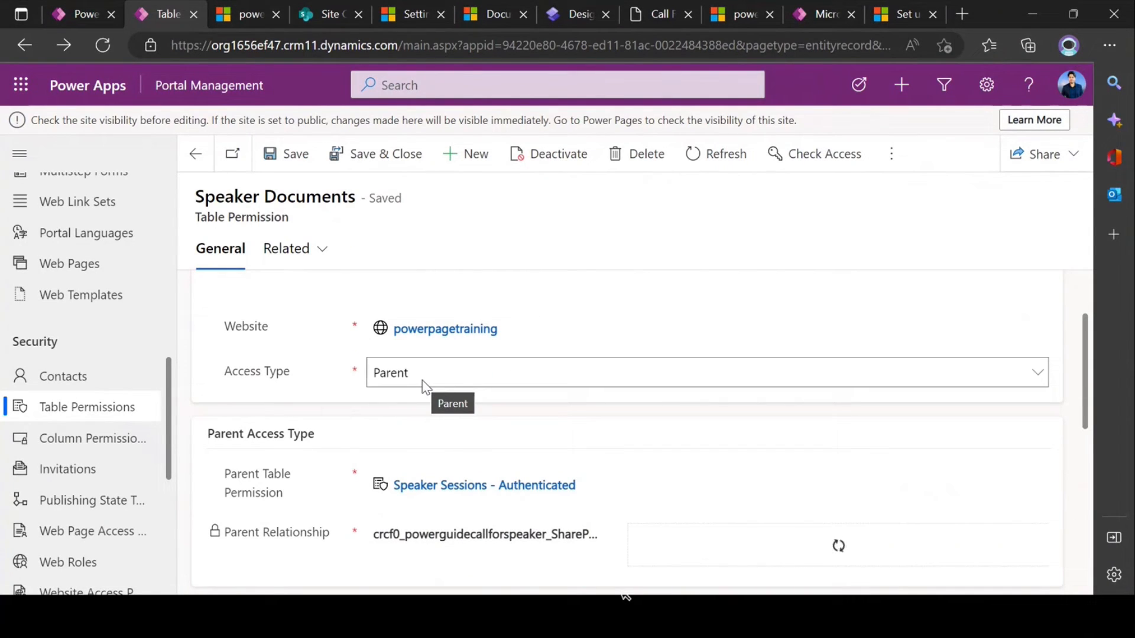
triple_click(294, 375)
left_click(380, 397)
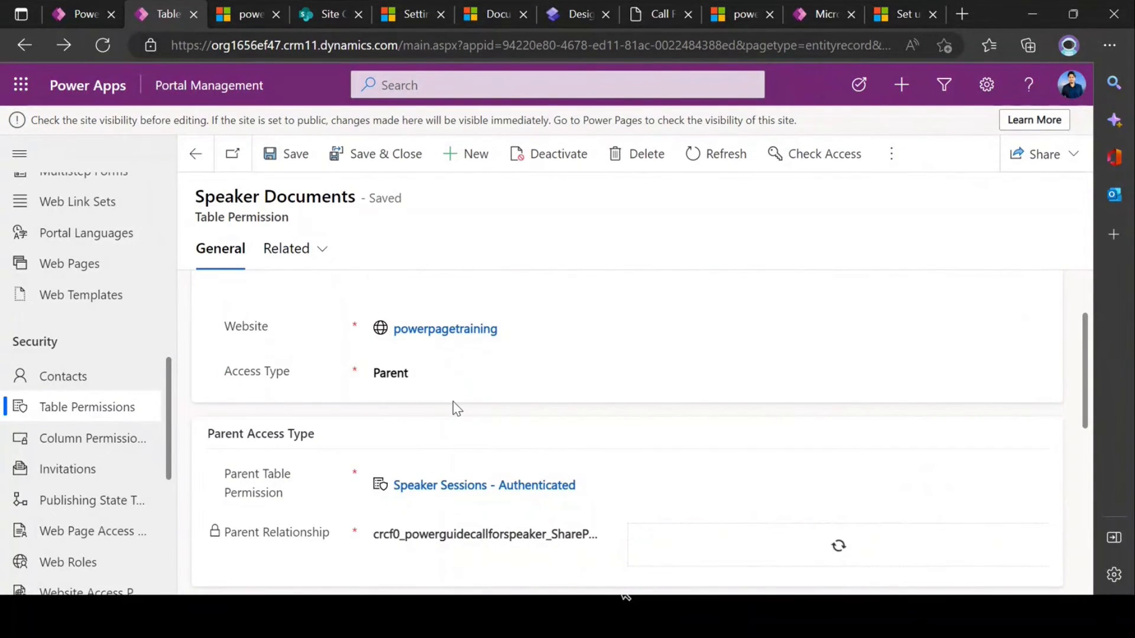
scroll(453, 404, "down", 2)
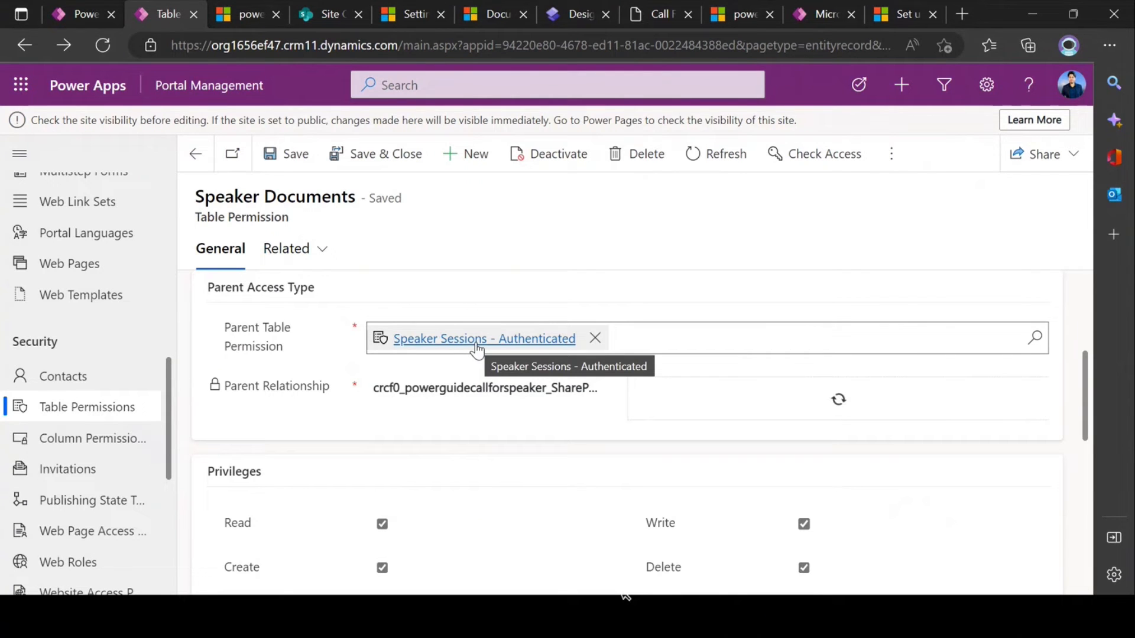
scroll(478, 350, "down", 2)
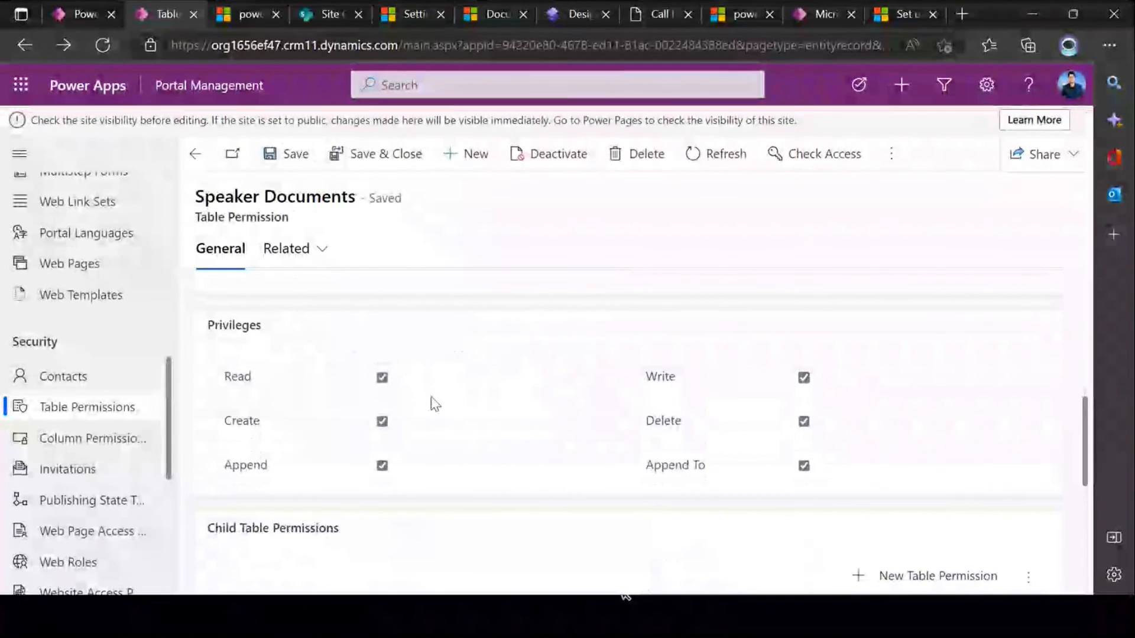
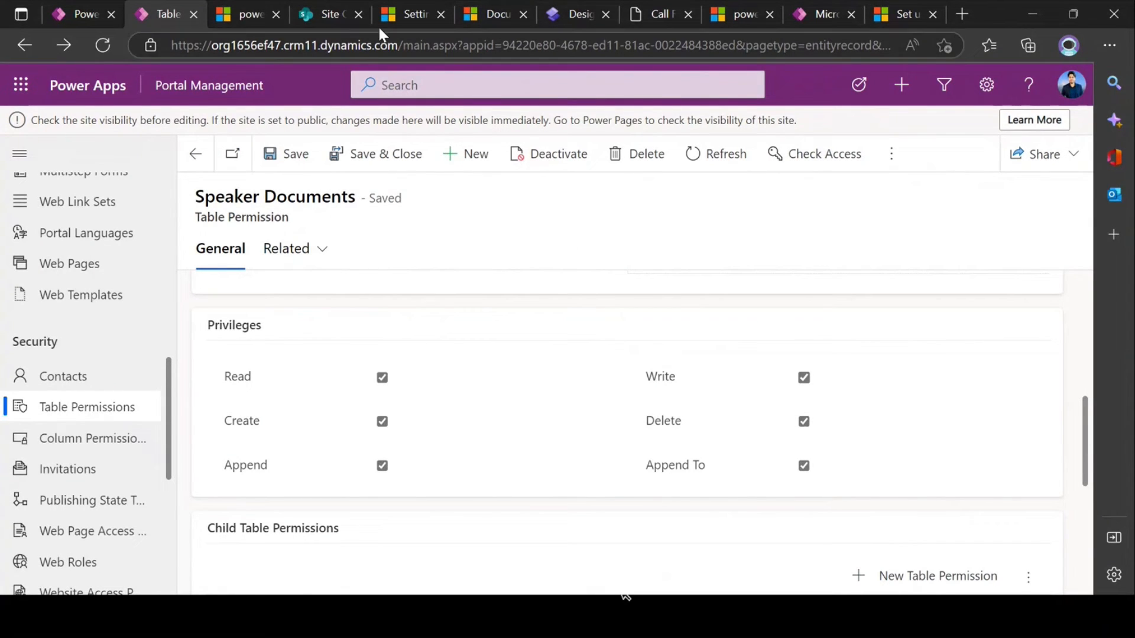
Place the Call For Speaker browser tab beside Portal Management, then remove the Write and Delete privileges from Speaker Documents and save.
left_click_drag(651, 13, 253, 15)
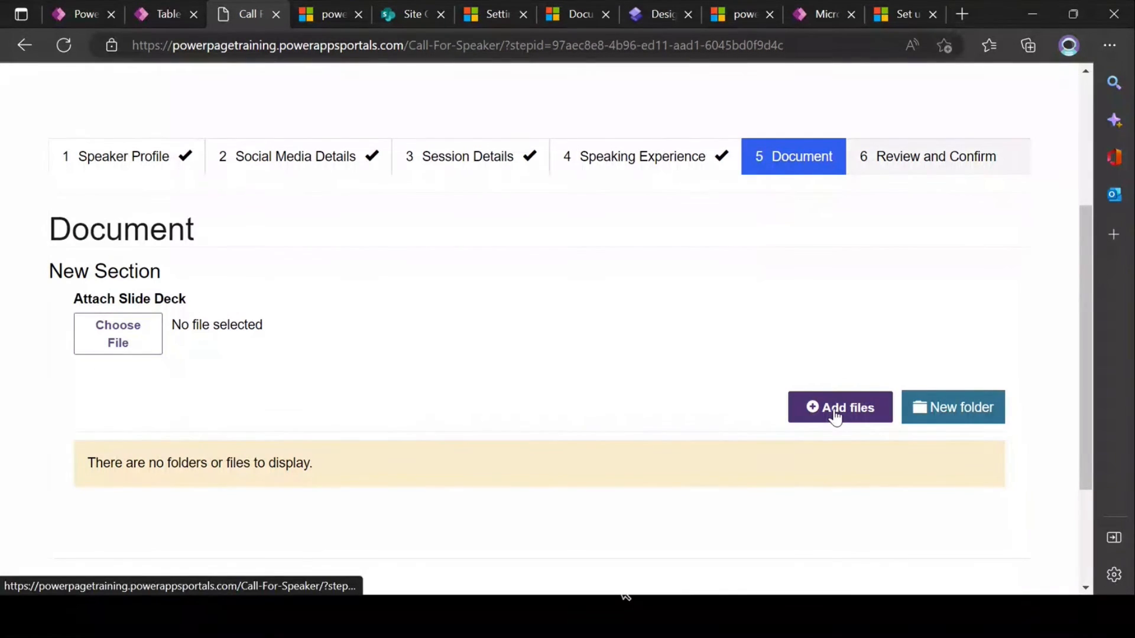
left_click(161, 14)
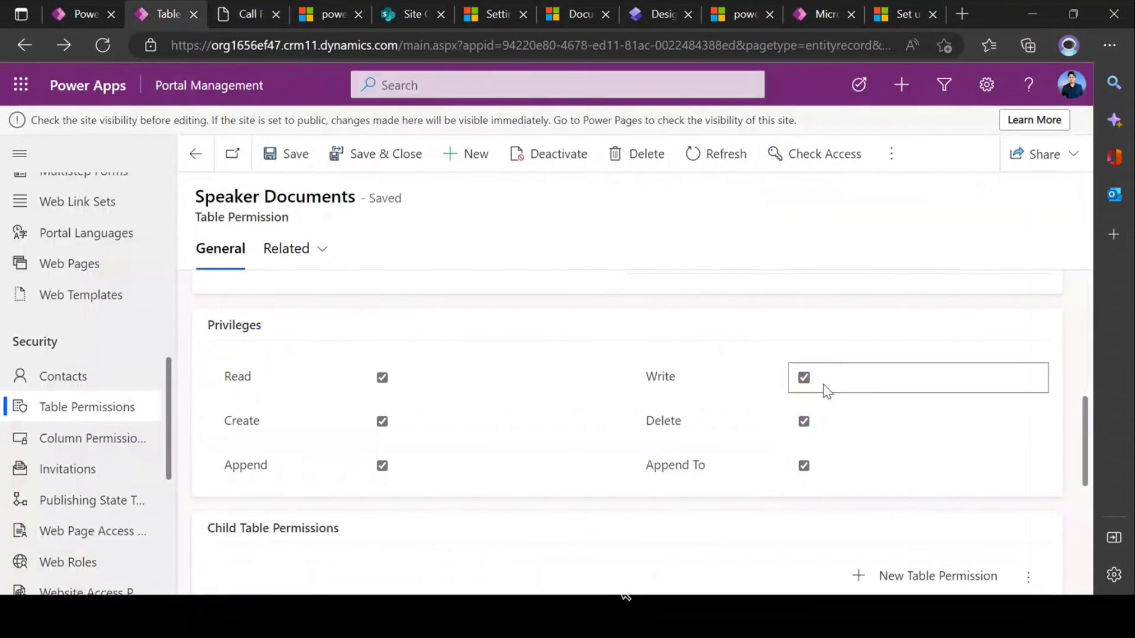
left_click(805, 381)
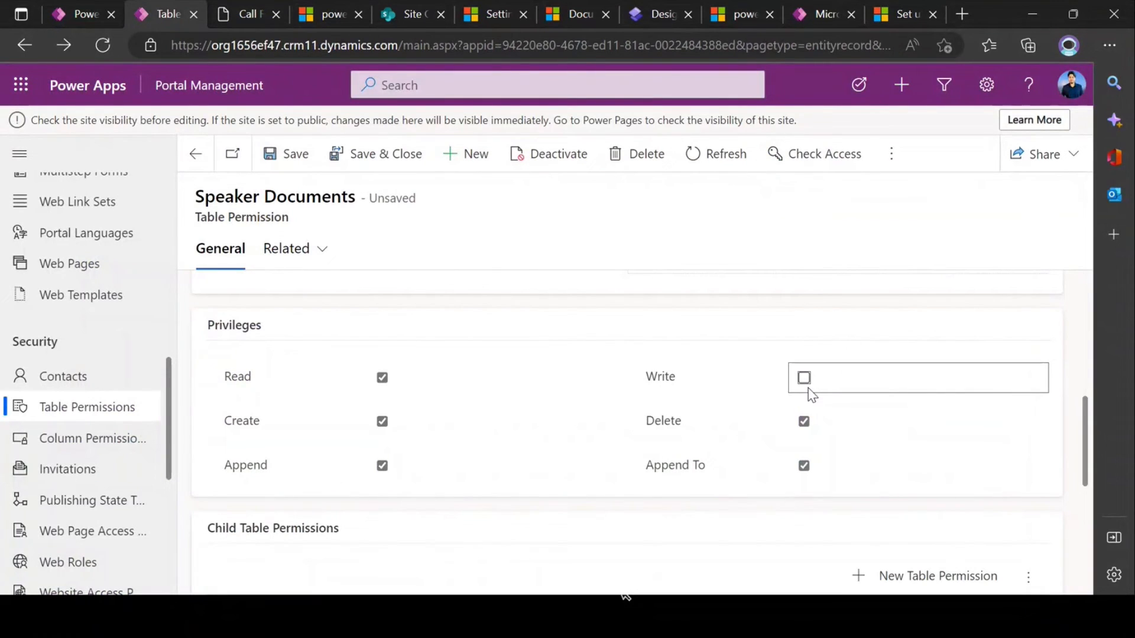
left_click(803, 421)
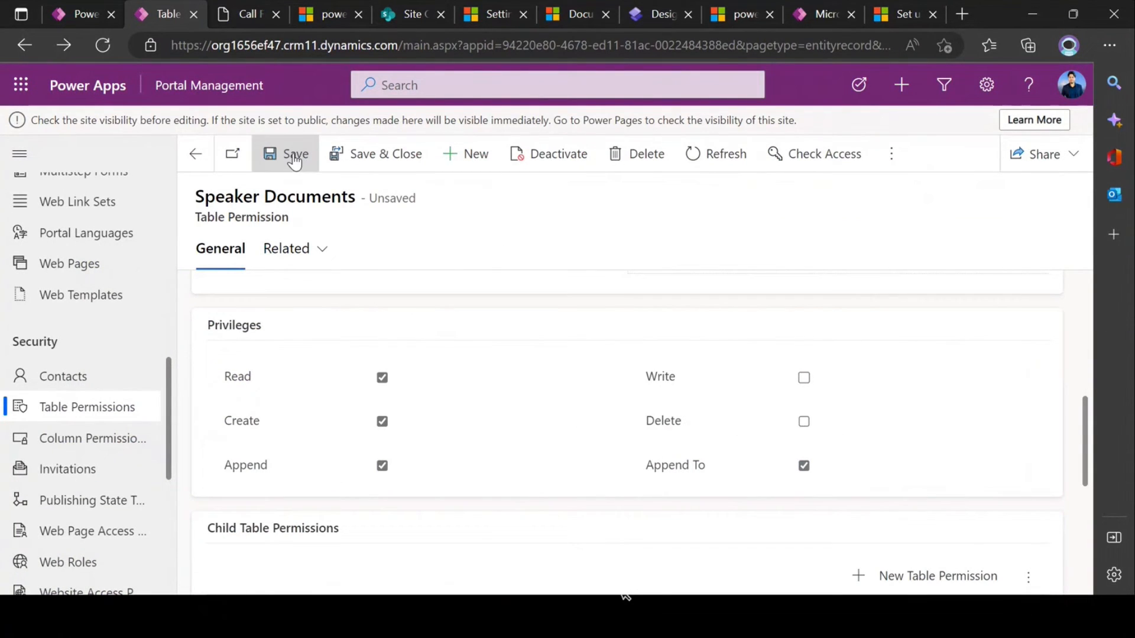
left_click(294, 157)
Switch to the Call For Speaker page and check the Document step's file and folder options.
left_click(230, 14)
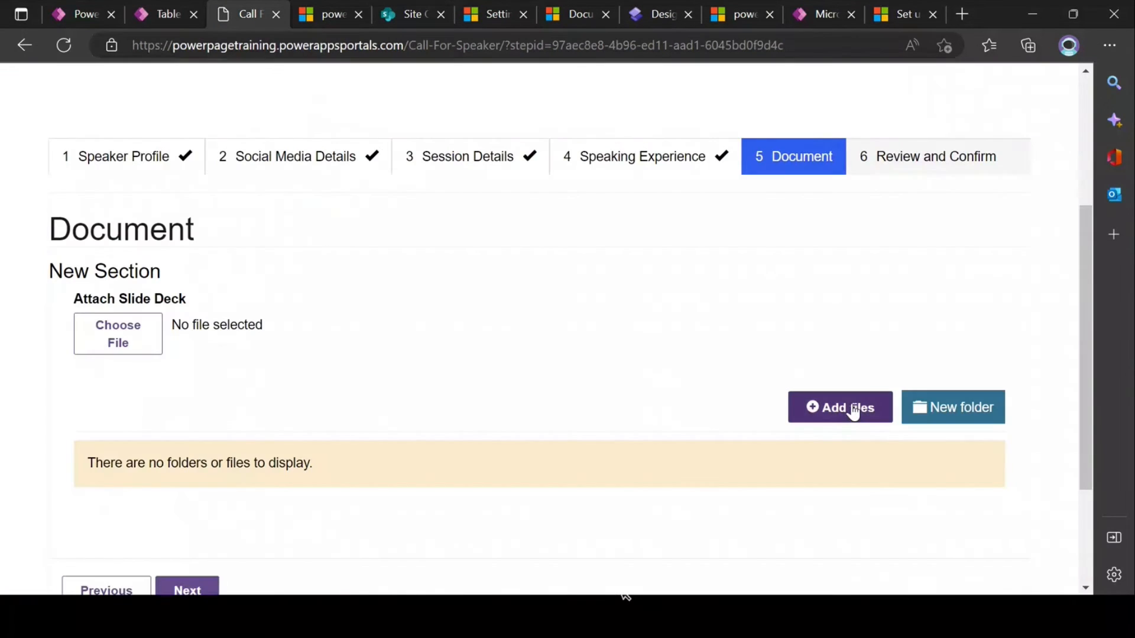
scroll(854, 407, "down", 3)
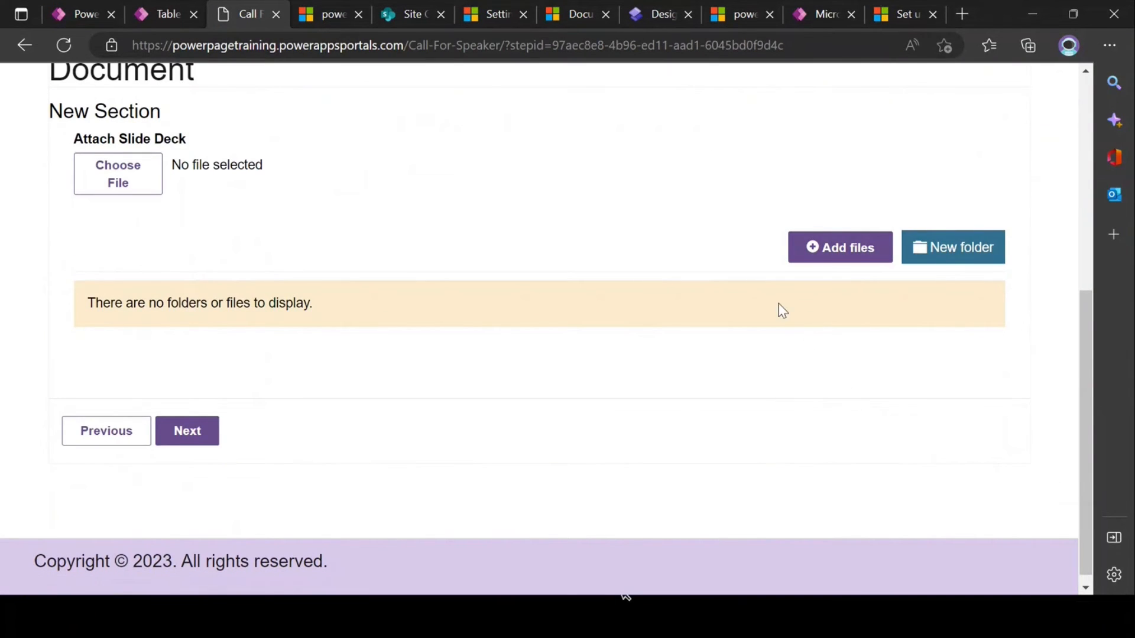
scroll(685, 314, "up", 2)
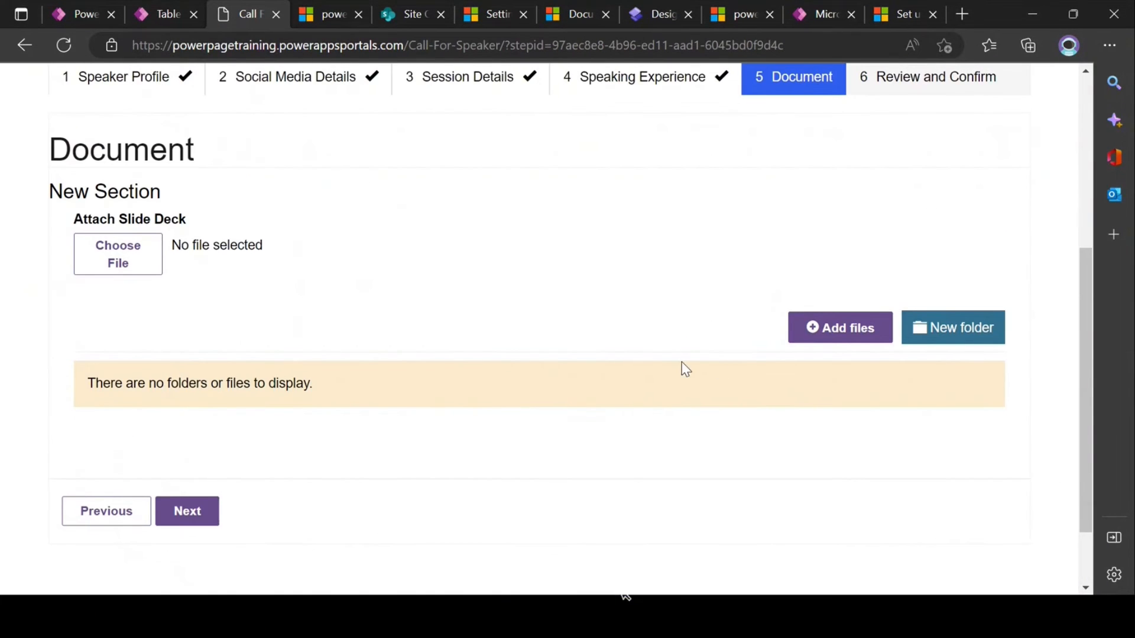
Place the Power Pages design studio's browser tab beside the Call For Speaker page and recheck the Document step.
left_click(155, 14)
left_click(393, 14)
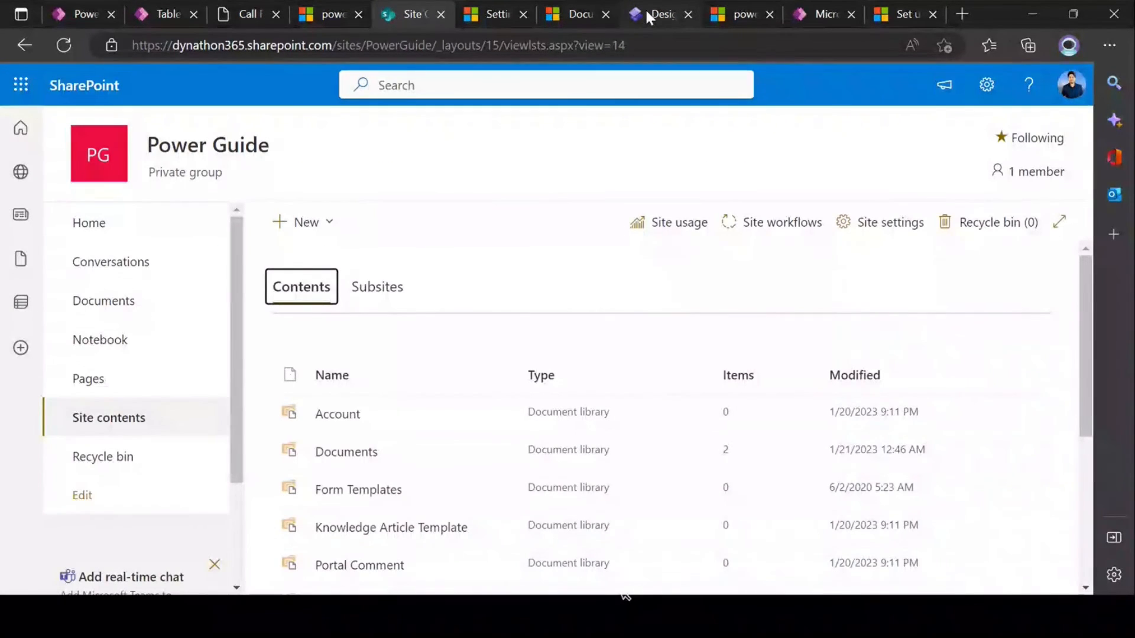
left_click(645, 13)
left_click_drag(646, 9, 315, 9)
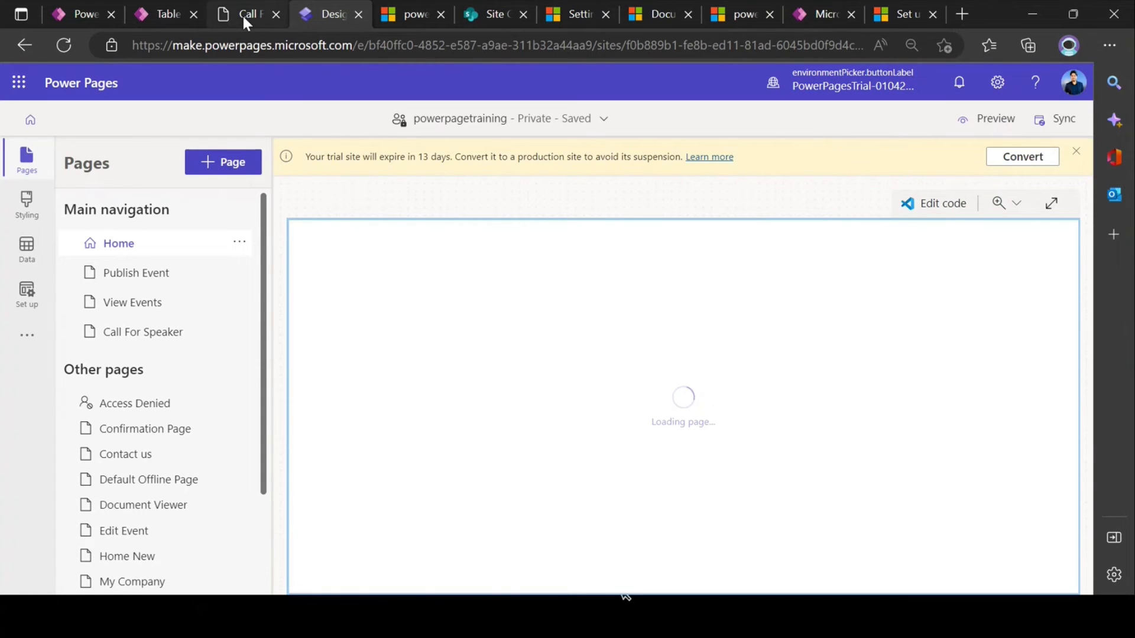
left_click(242, 13)
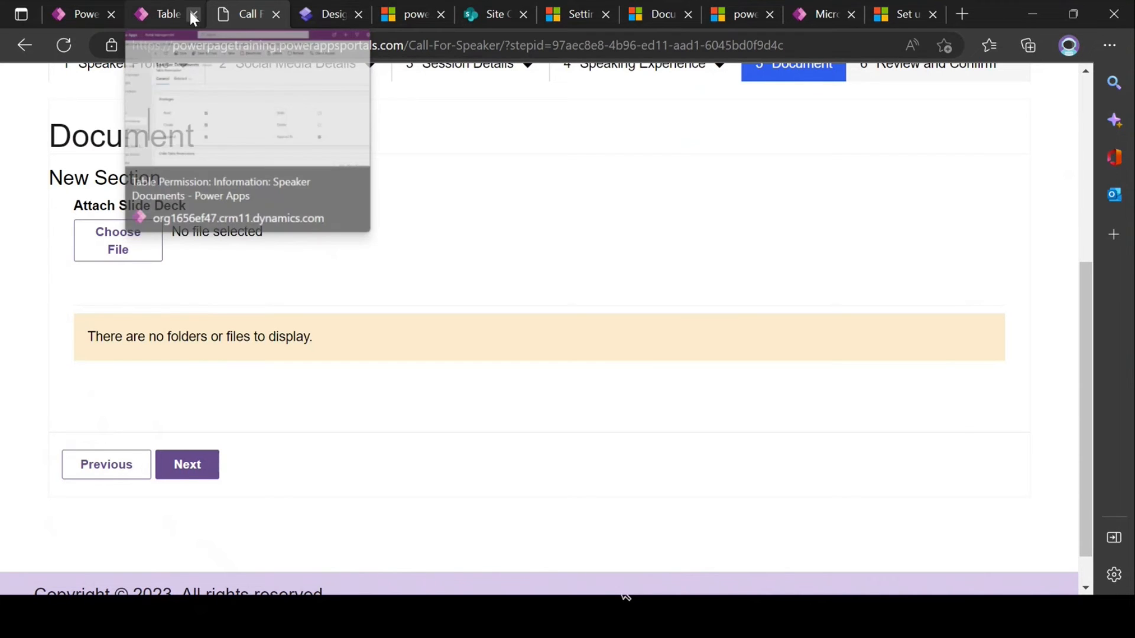
Switch to Portal Management, enable the Write and Delete privileges on the Speaker Documents permission again and save it.
left_click(161, 8)
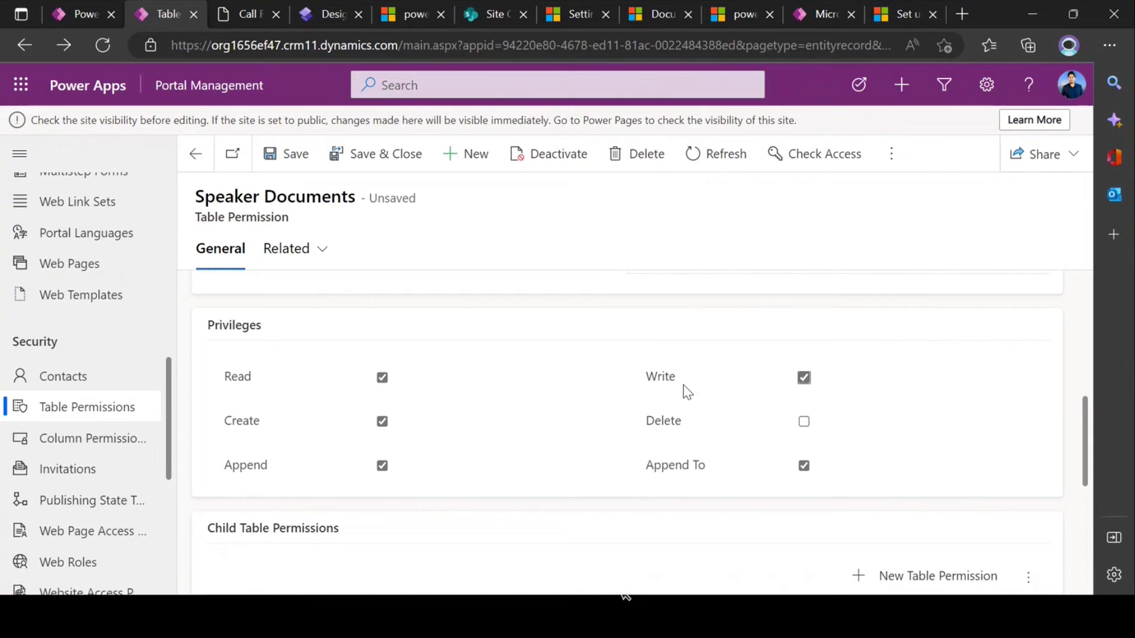
left_click(802, 421)
left_click(286, 155)
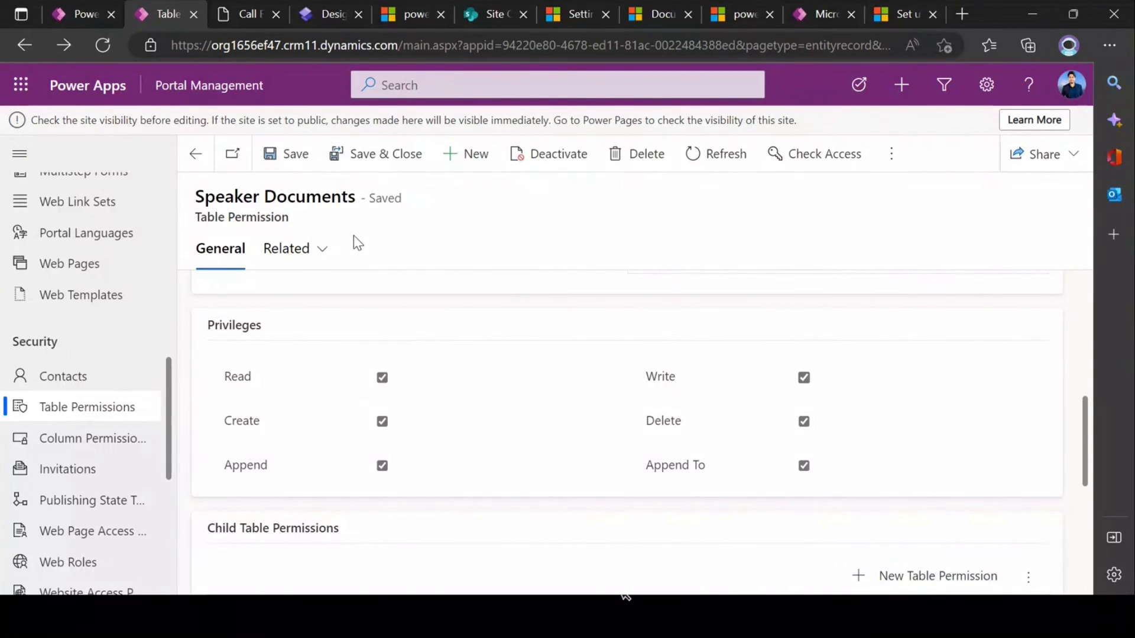
Revisit the saved permission and the design studio, then reload the Call For Speaker page to check the Document step's file options.
left_click(233, 13)
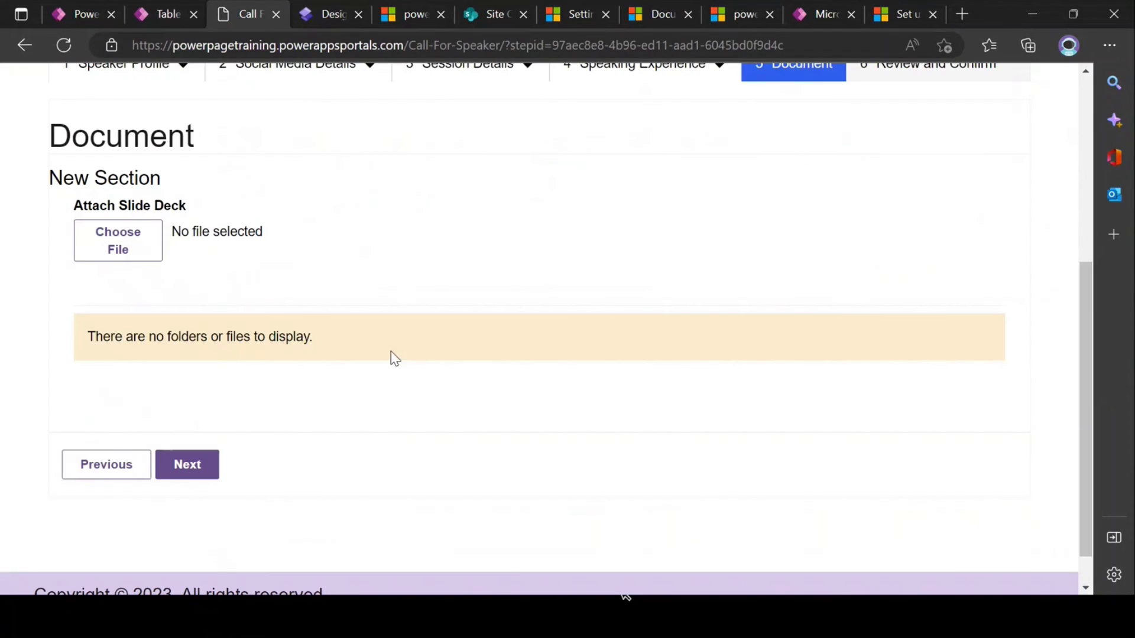
left_click(178, 13)
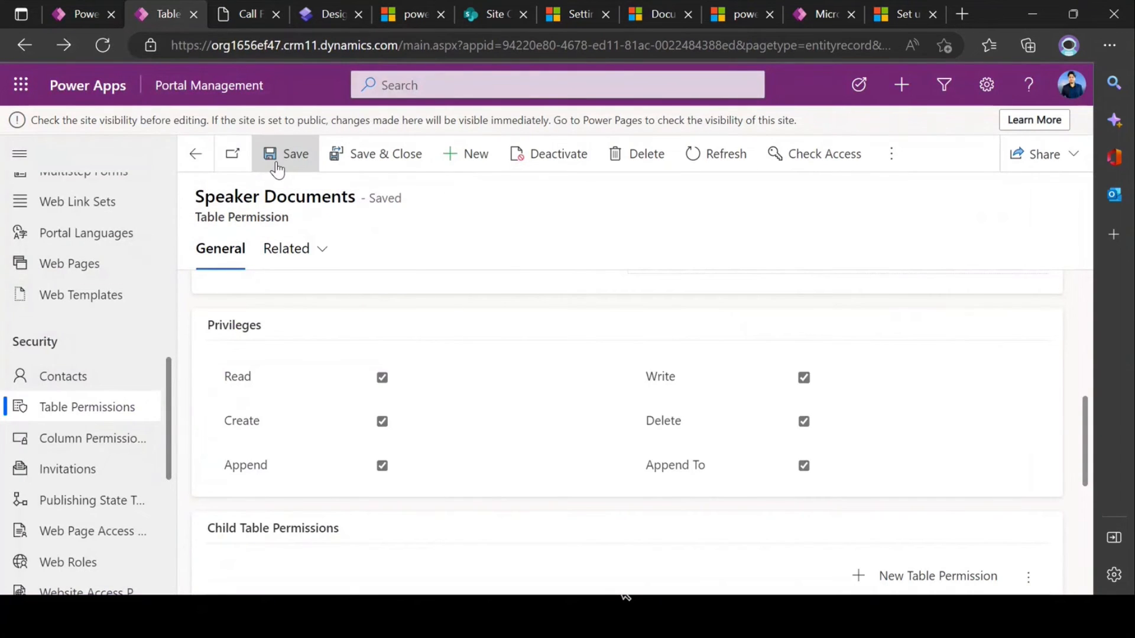
left_click(328, 13)
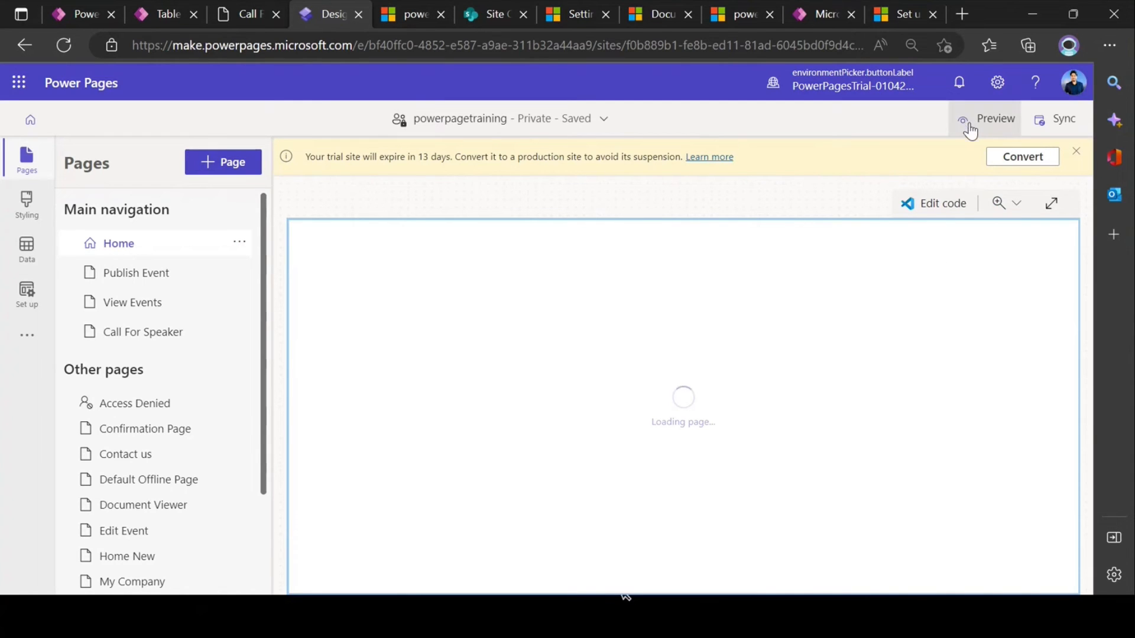
left_click(243, 16)
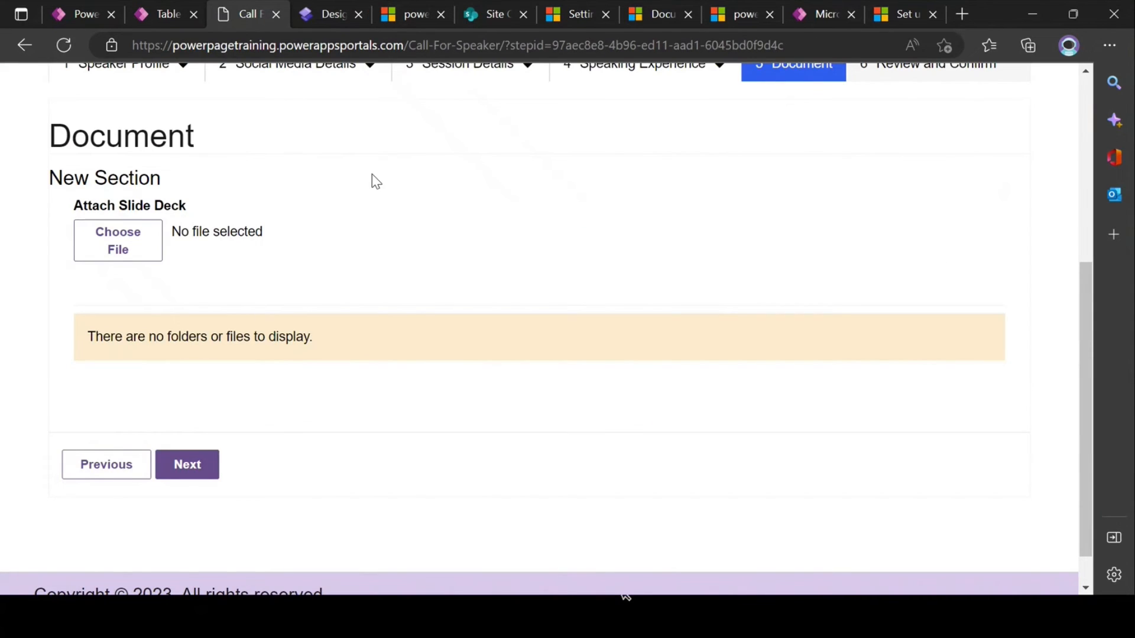
key("F5")
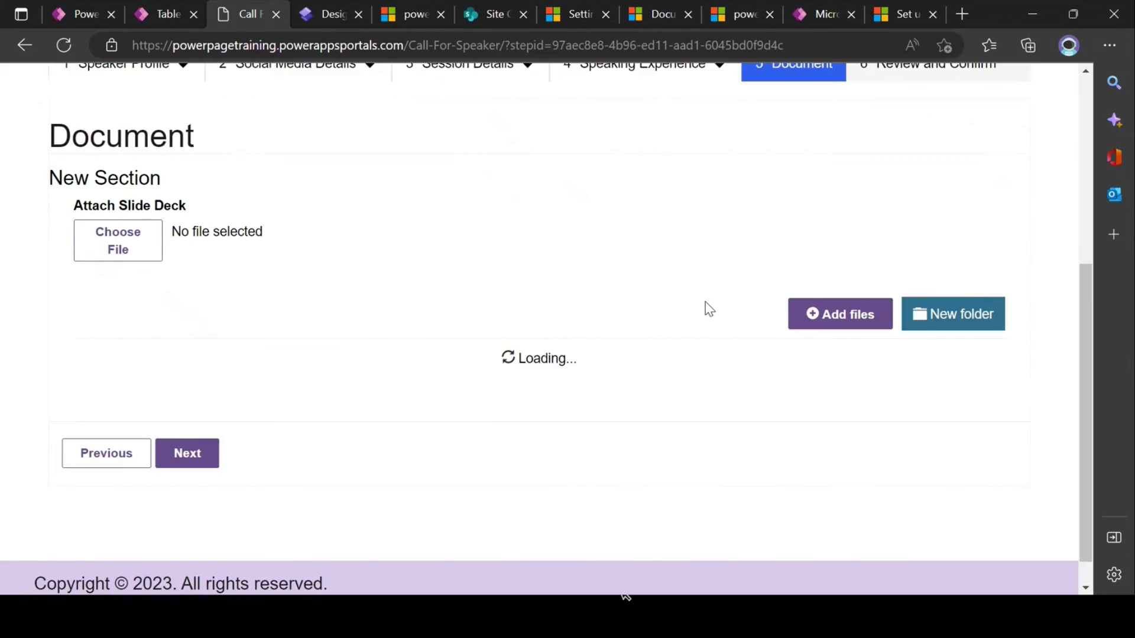
scroll(707, 304, "down", 1)
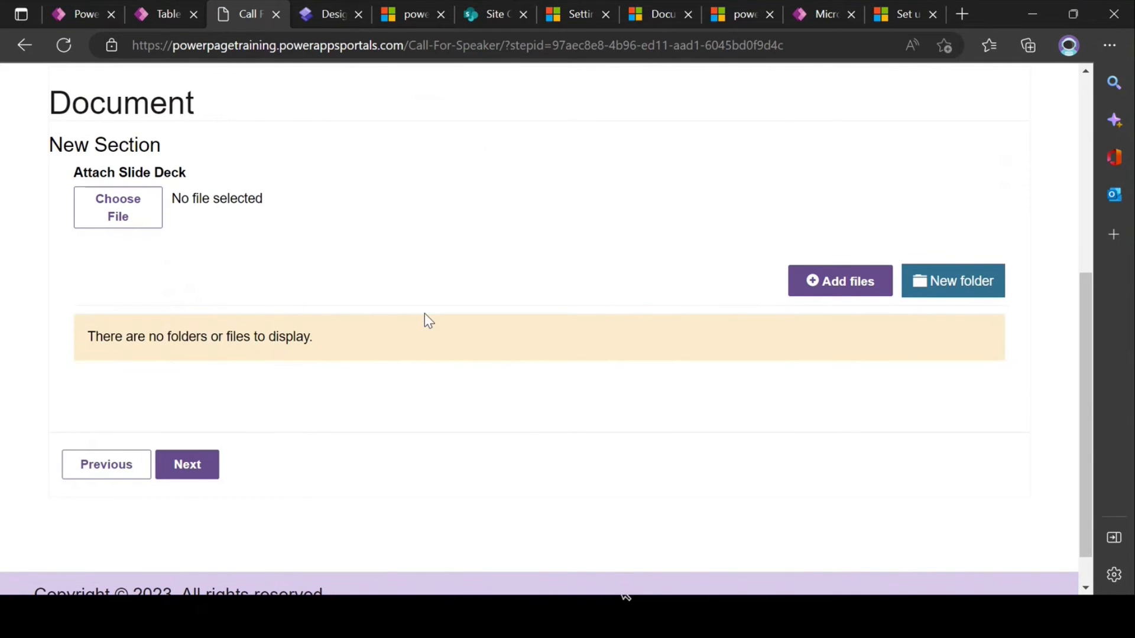
Add Power Pages Architecture Whitepaper.pdf from Downloads to the Document step's file list, keeping overwriting of existing files enabled.
left_click(841, 288)
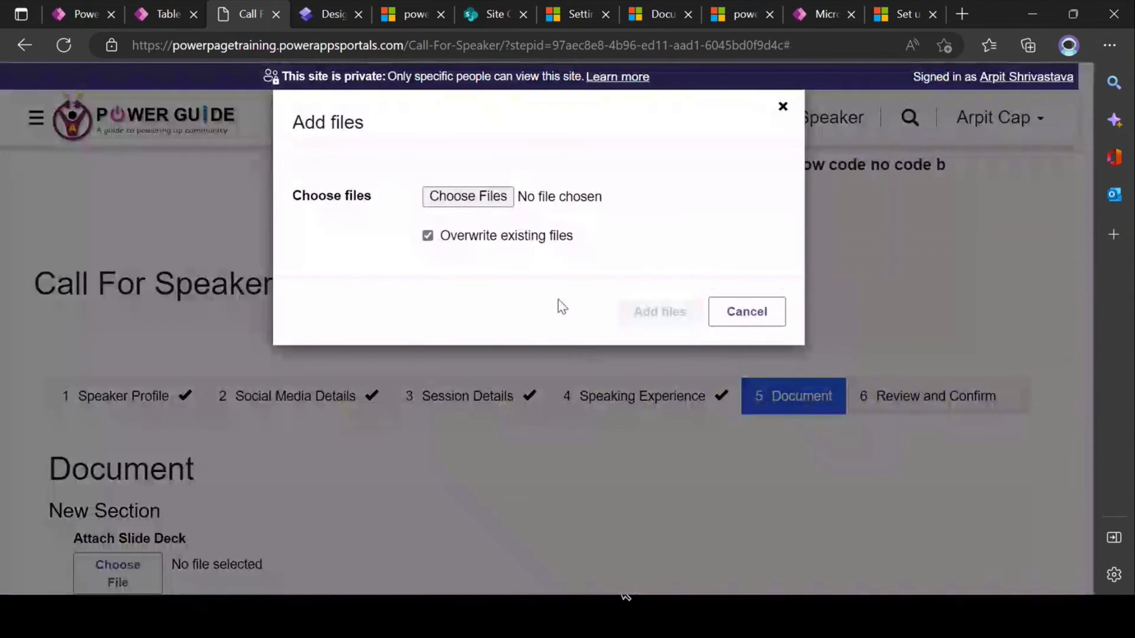
left_click(470, 196)
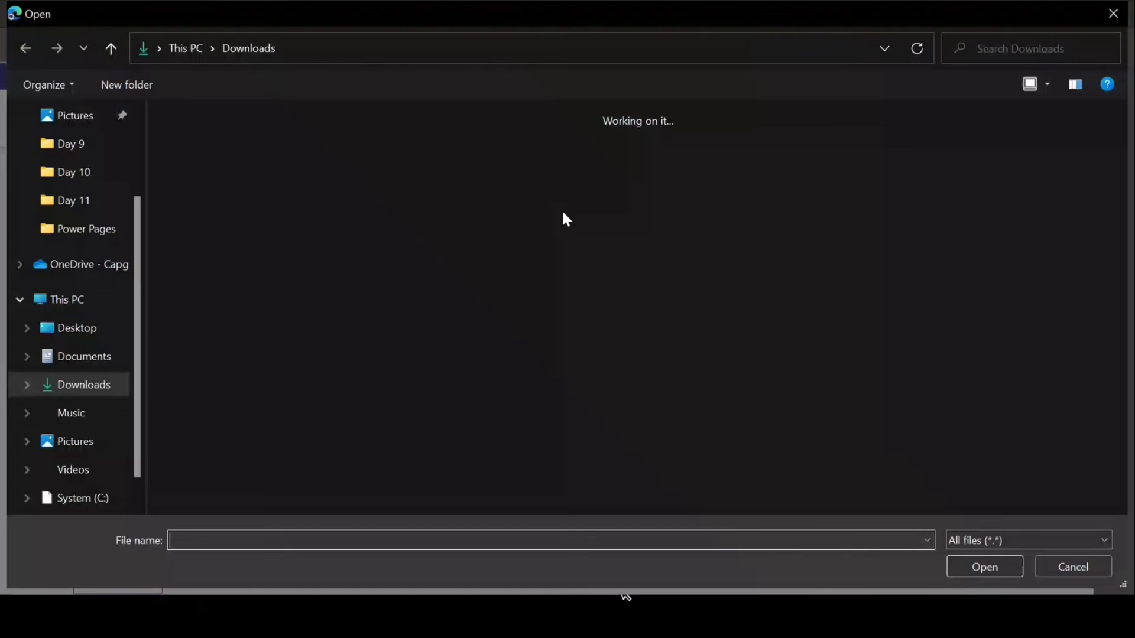
double_click(202, 210)
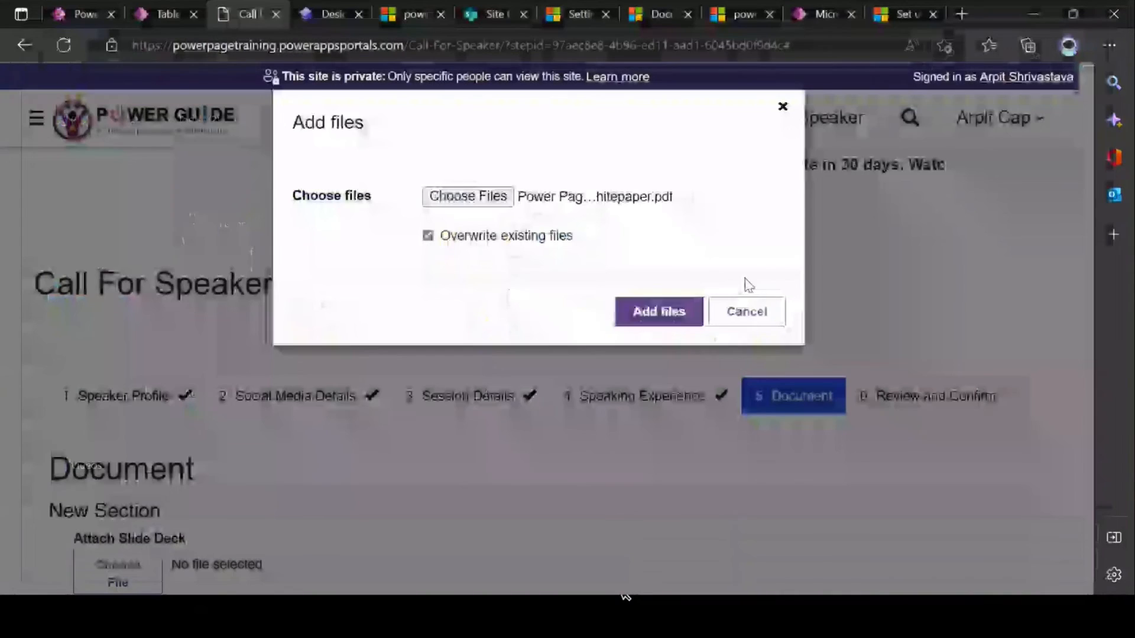
left_click(666, 313)
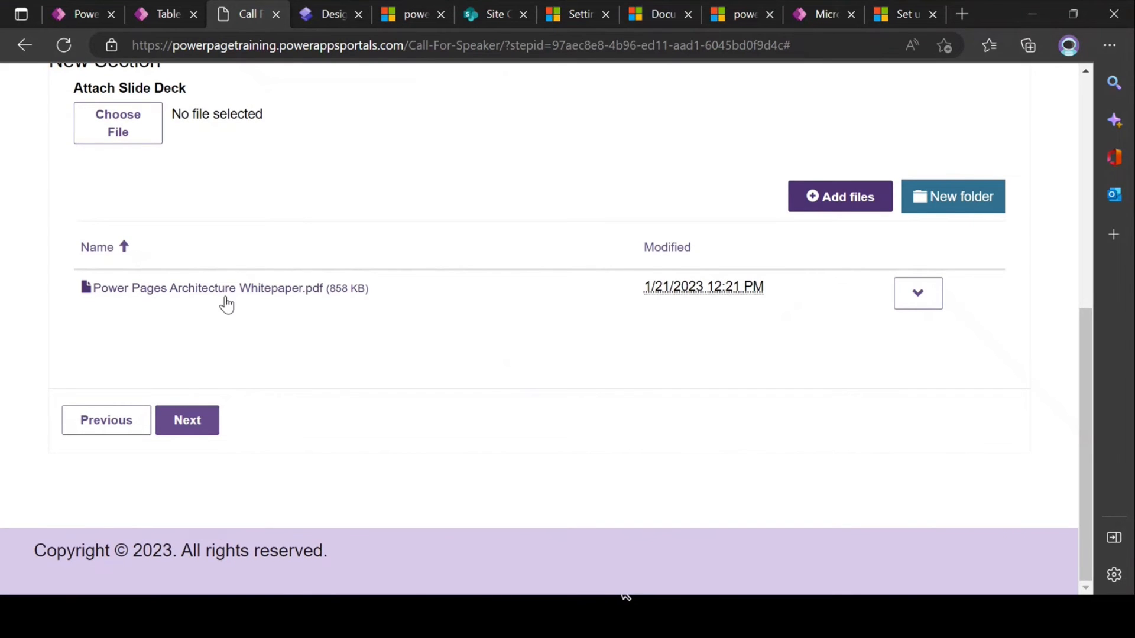
Check the uploaded whitepaper's action options, open the file from the document list, and look over the Call For Speaker page.
scroll(777, 357, "up", 3)
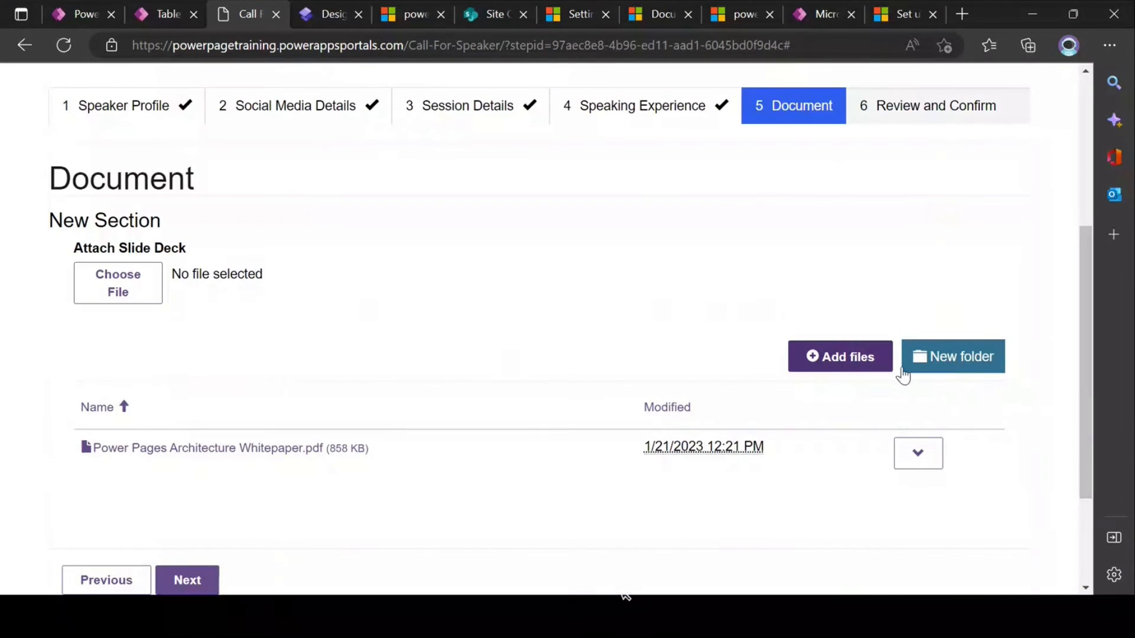
left_click(933, 469)
left_click(396, 492)
scroll(396, 485, "down", 1)
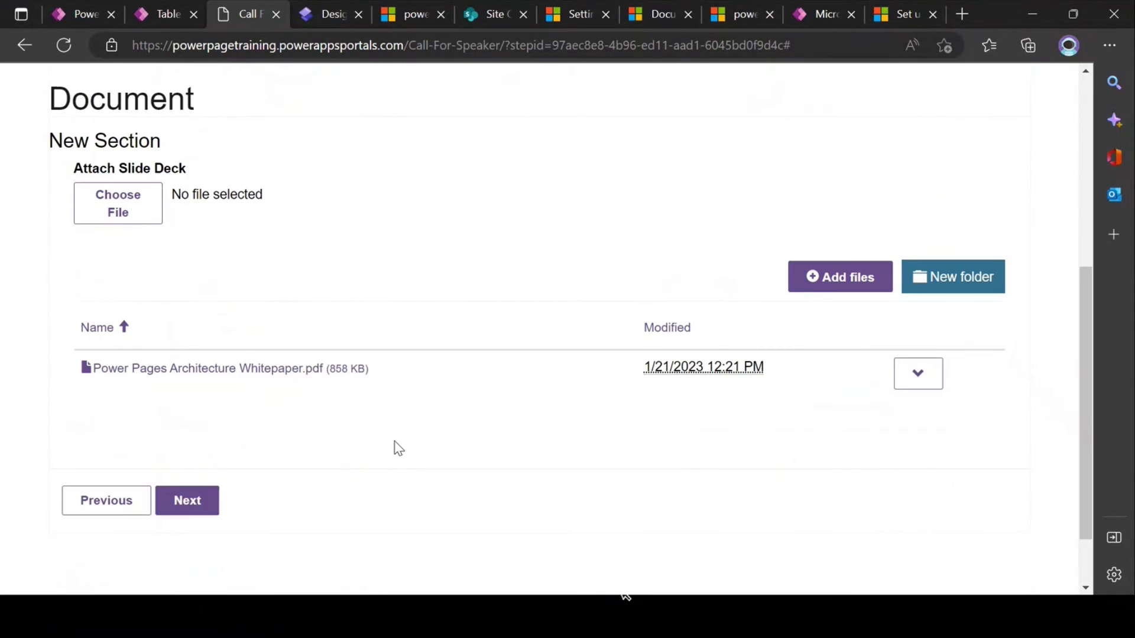
left_click(293, 369)
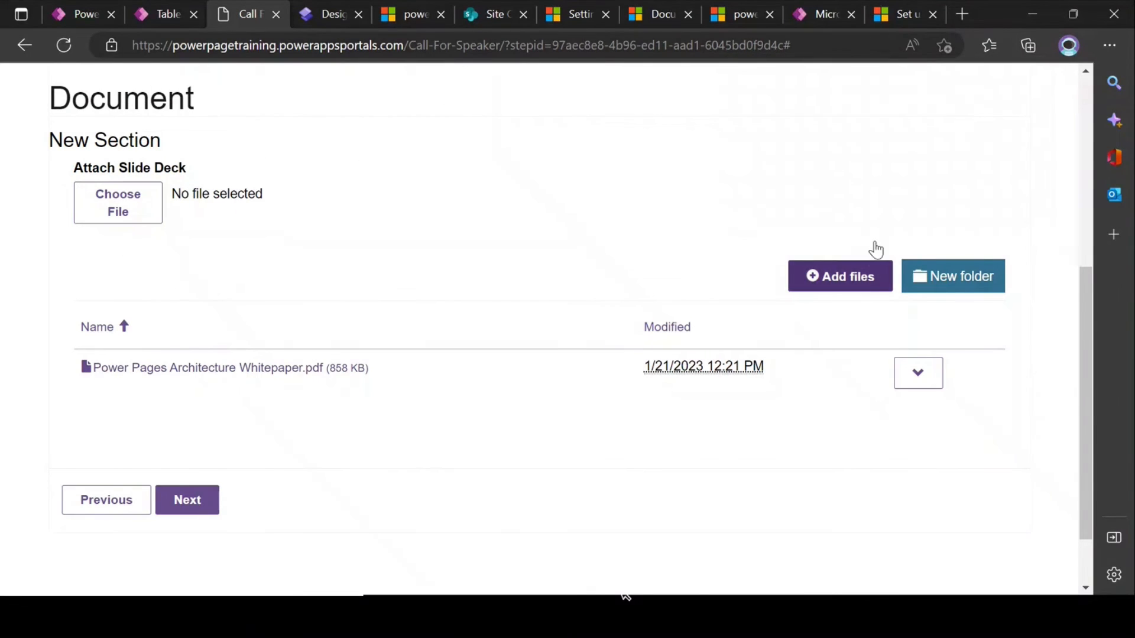
scroll(484, 246, "up", 2)
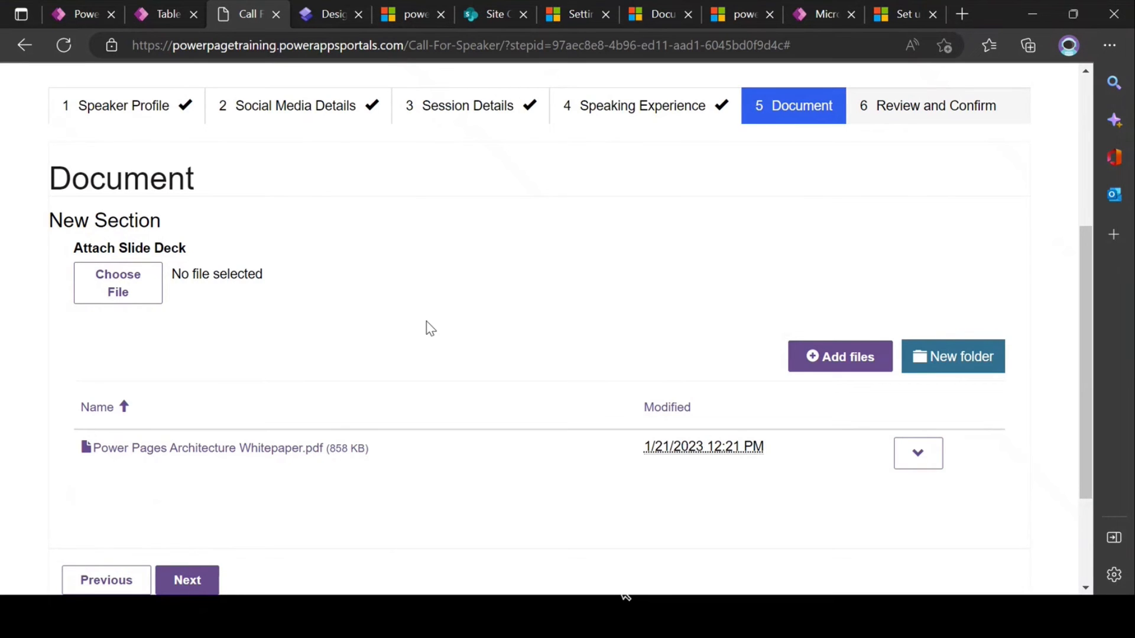
scroll(429, 328, "up", 5)
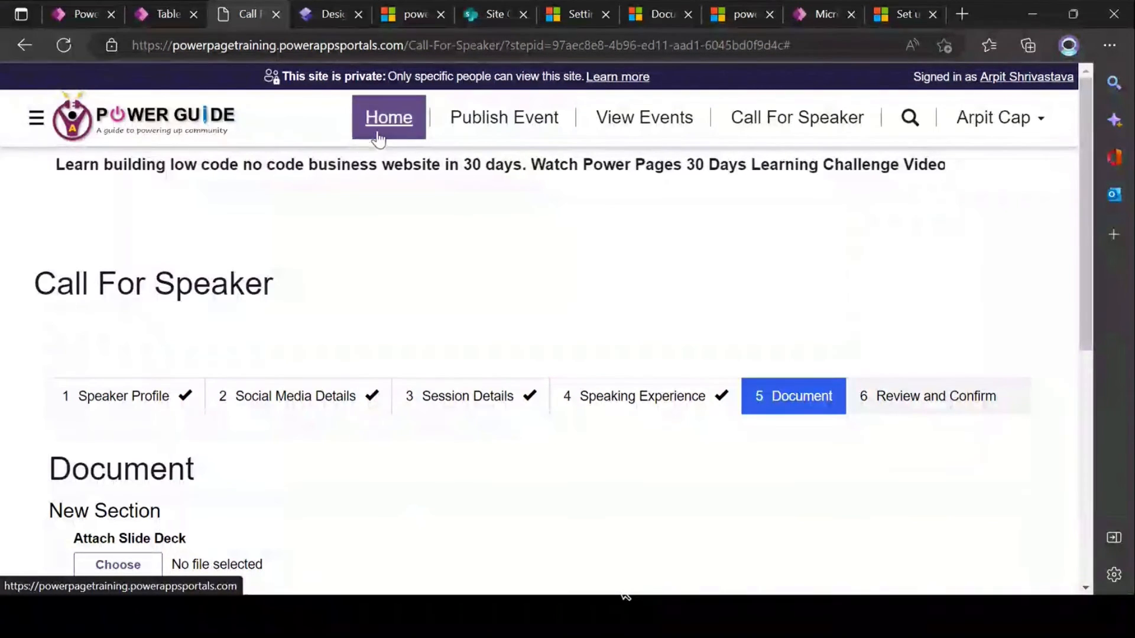
Check the View Events and Publish Event pages on the site, and look over the Publish Event form in the design studio.
left_click(660, 134)
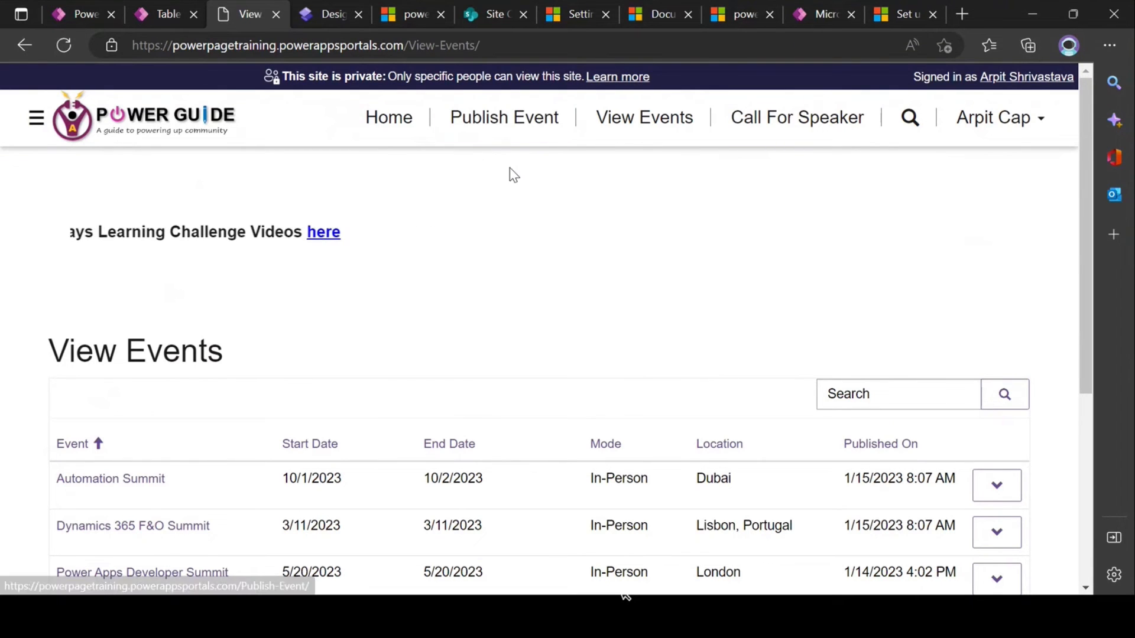
left_click(499, 129)
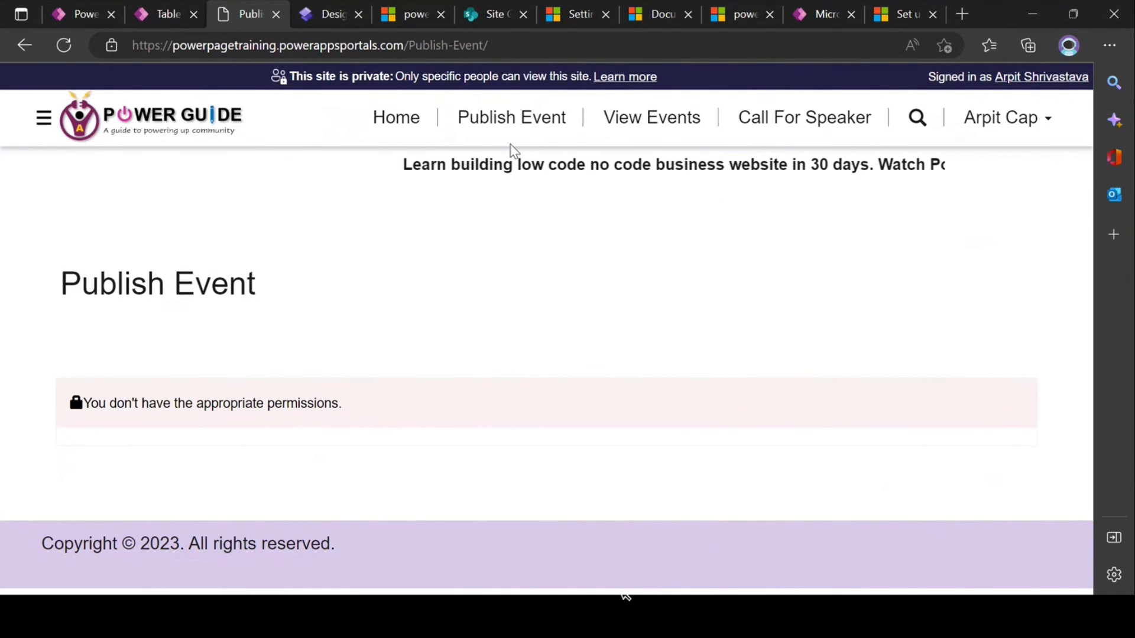
left_click(318, 20)
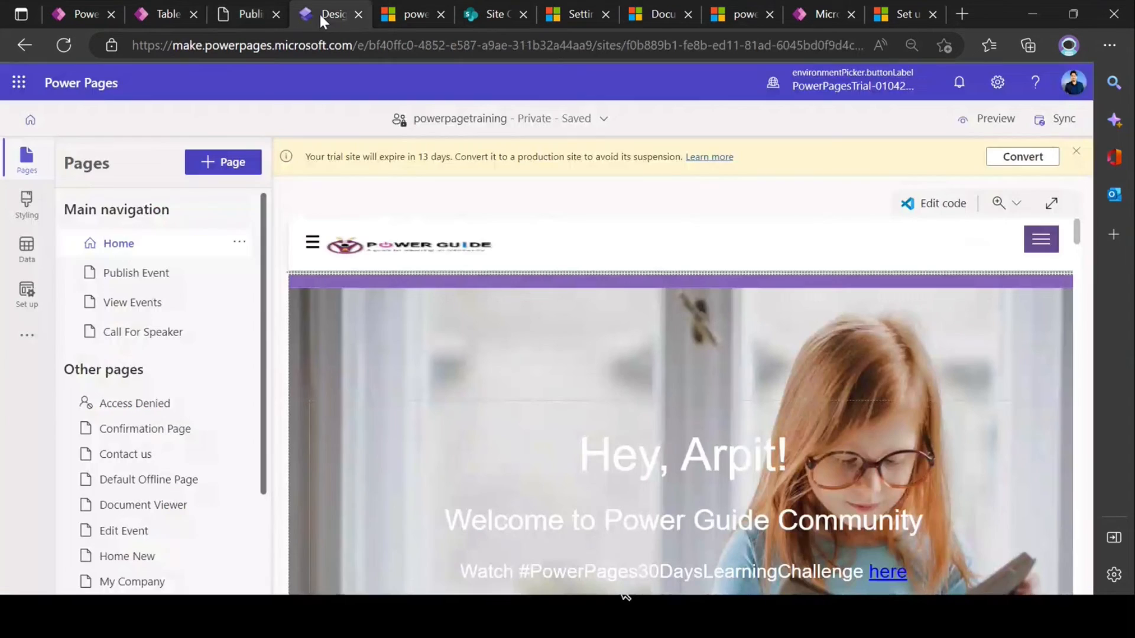
left_click(131, 286)
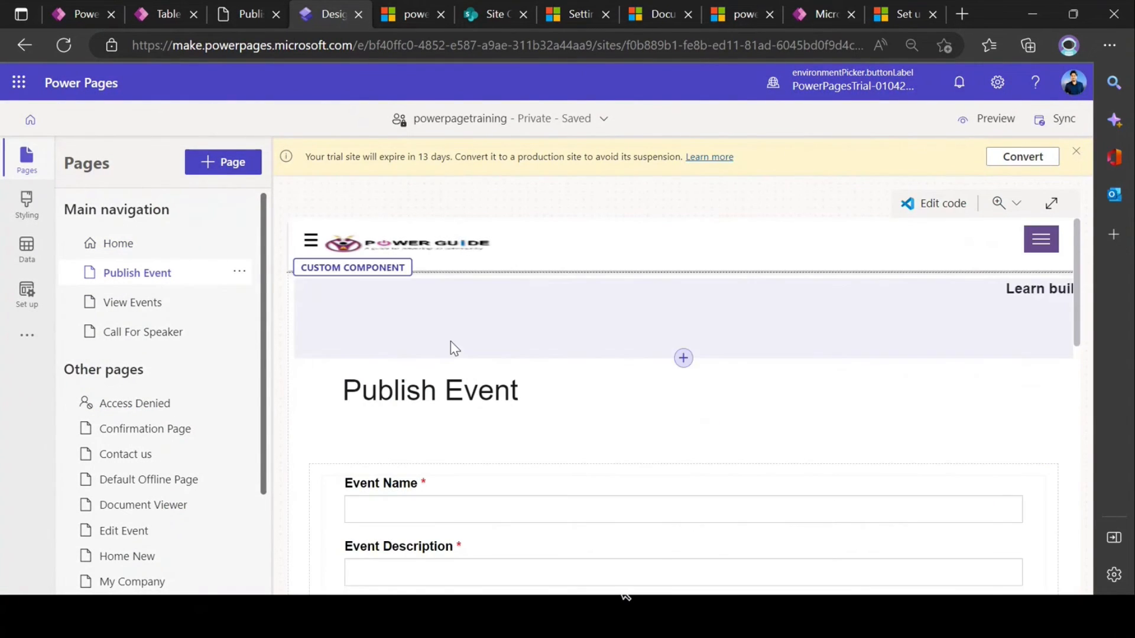
scroll(452, 347, "down", 5)
scroll(476, 355, "down", 5)
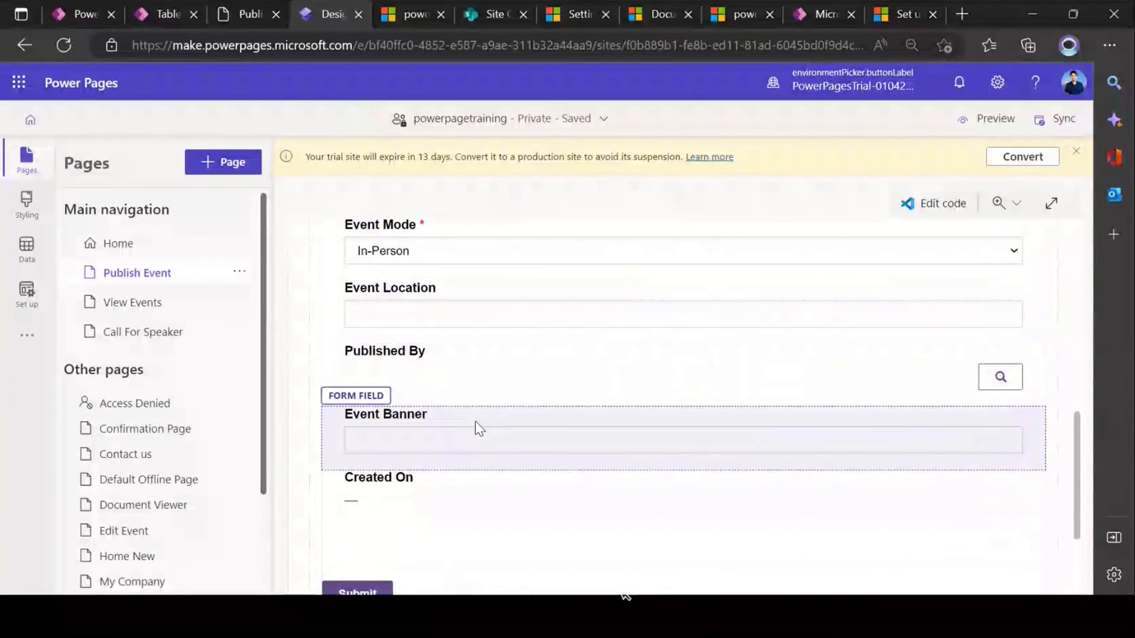
scroll(474, 427, "up", 10)
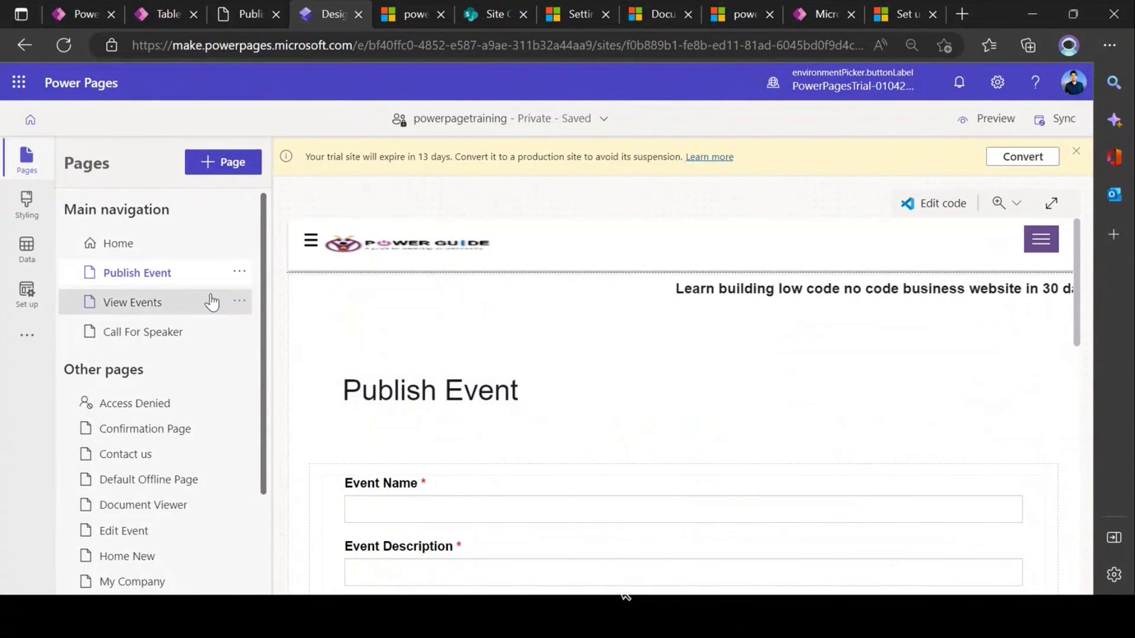
Restrict who can see the Publish Event page to the Administrators role, keeping the permissions applied to all inherited files.
left_click(240, 273)
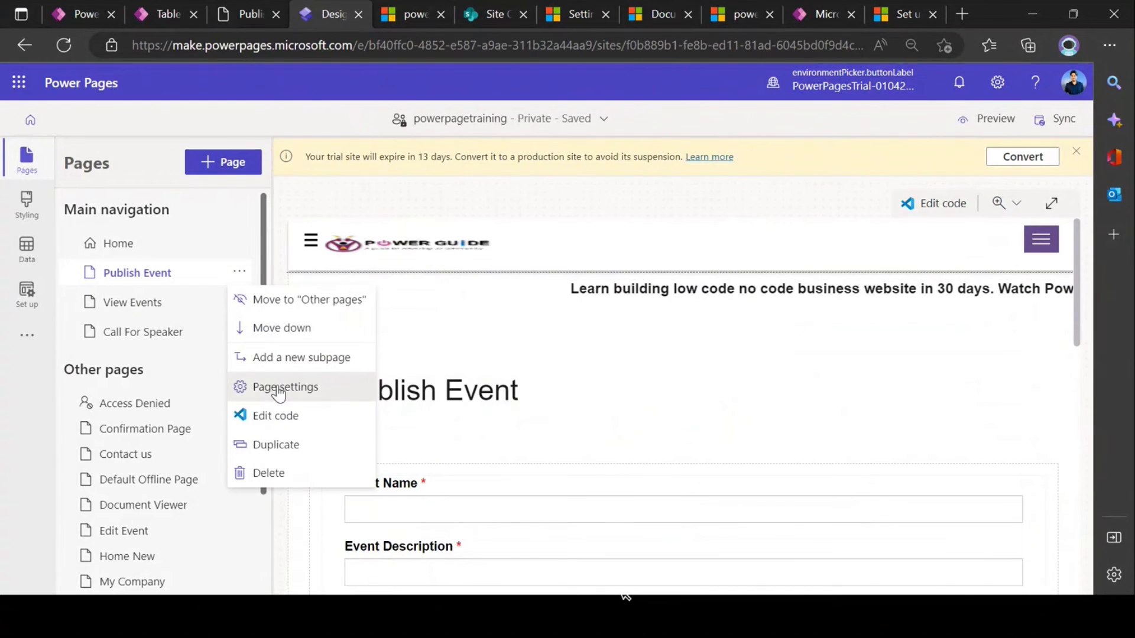
left_click(280, 389)
left_click(347, 260)
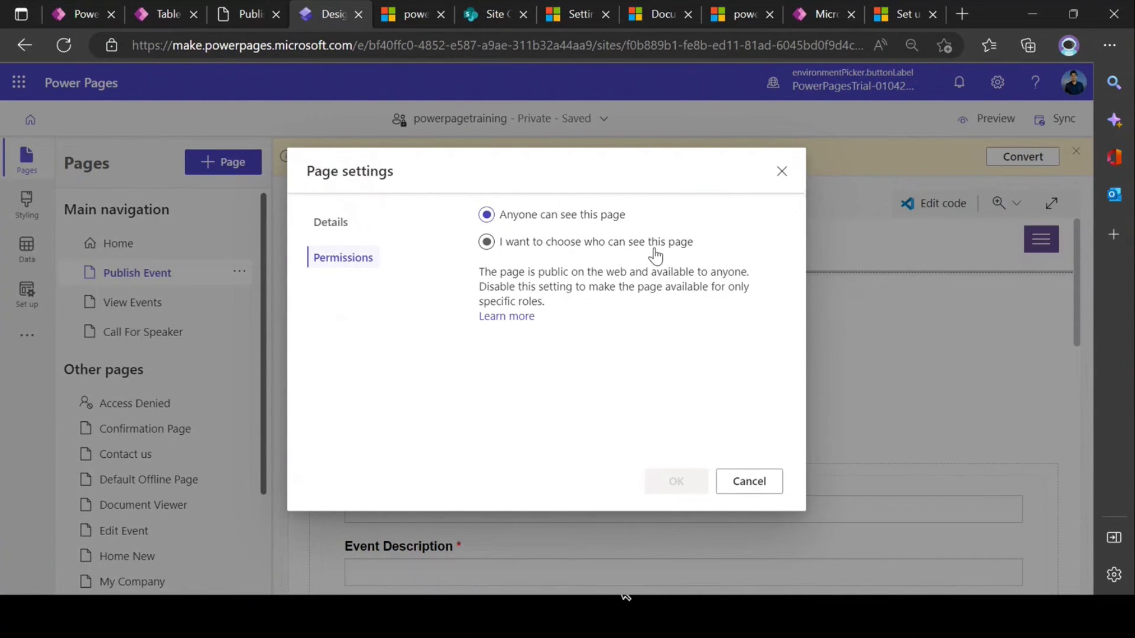
left_click(487, 242)
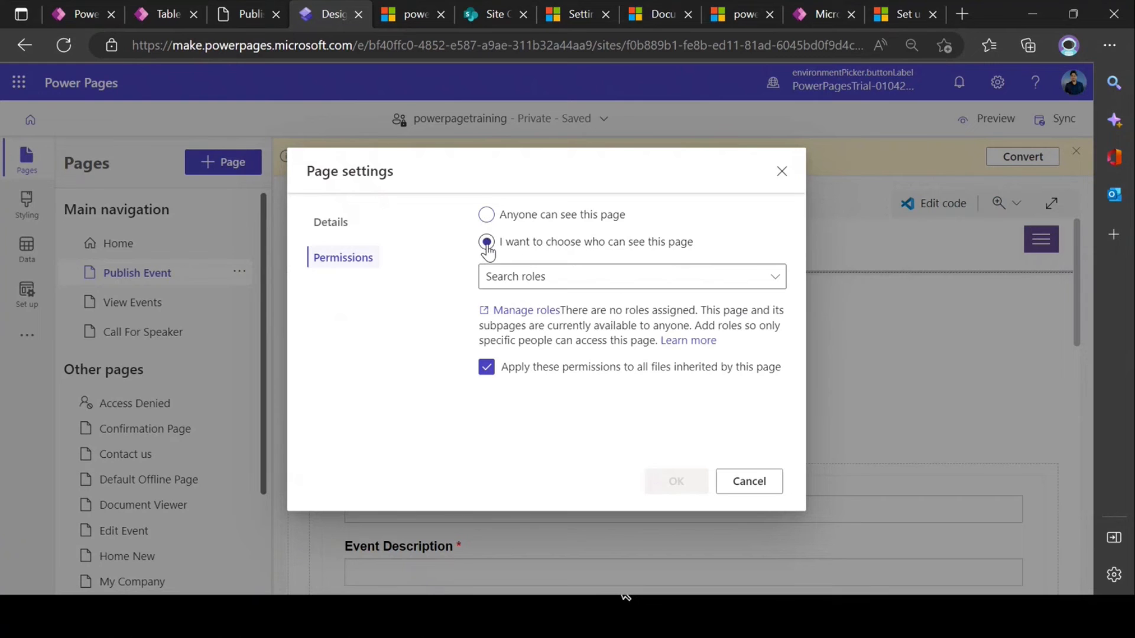
left_click(772, 279)
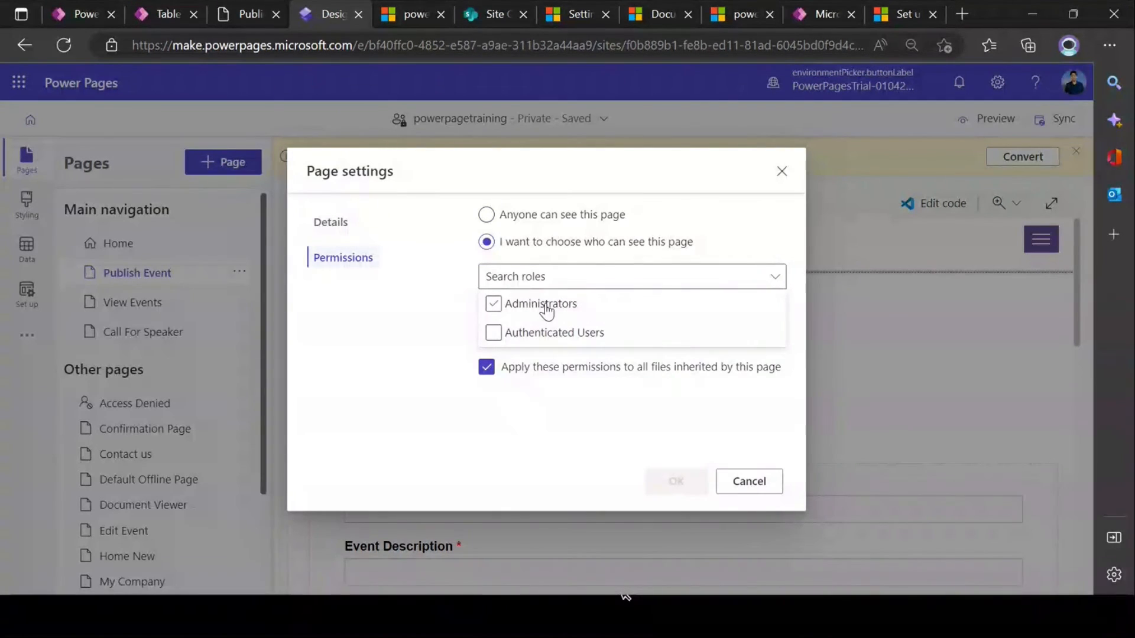
left_click(490, 313)
left_click(678, 484)
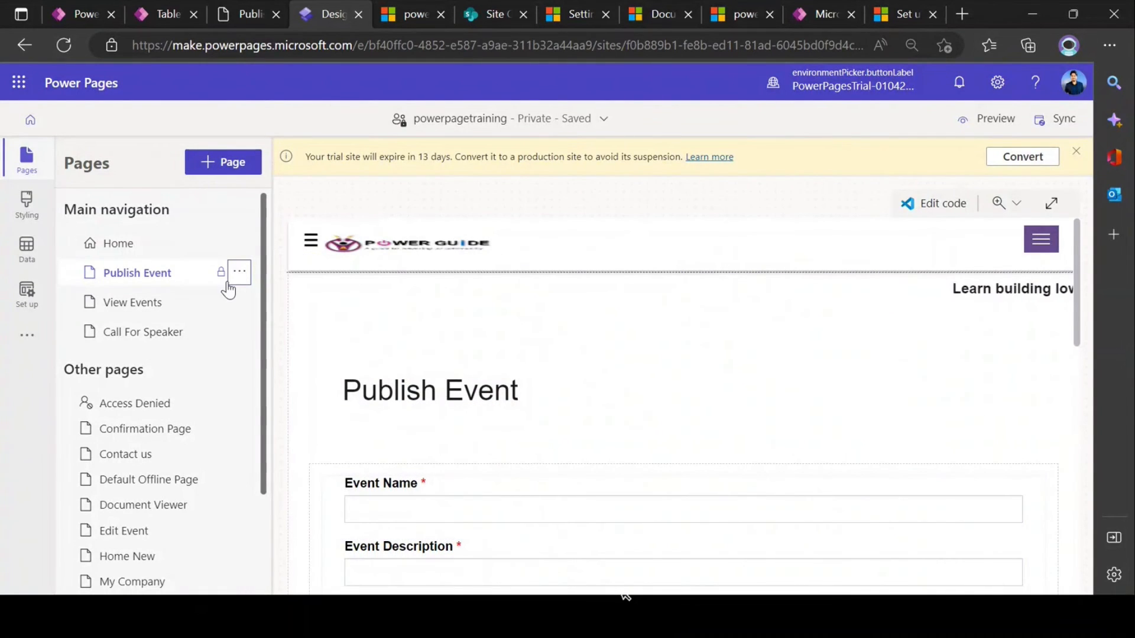
mouse_move(216, 283)
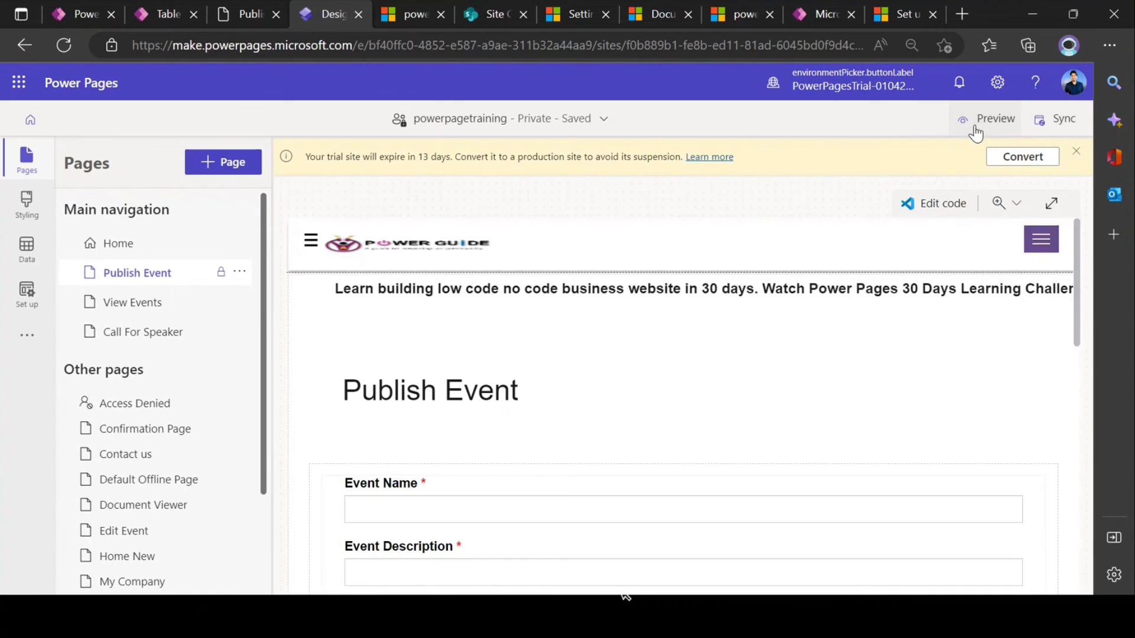
Preview the site at desktop size to check access to the Publish Event page, and return to the site's home page.
left_click(981, 121)
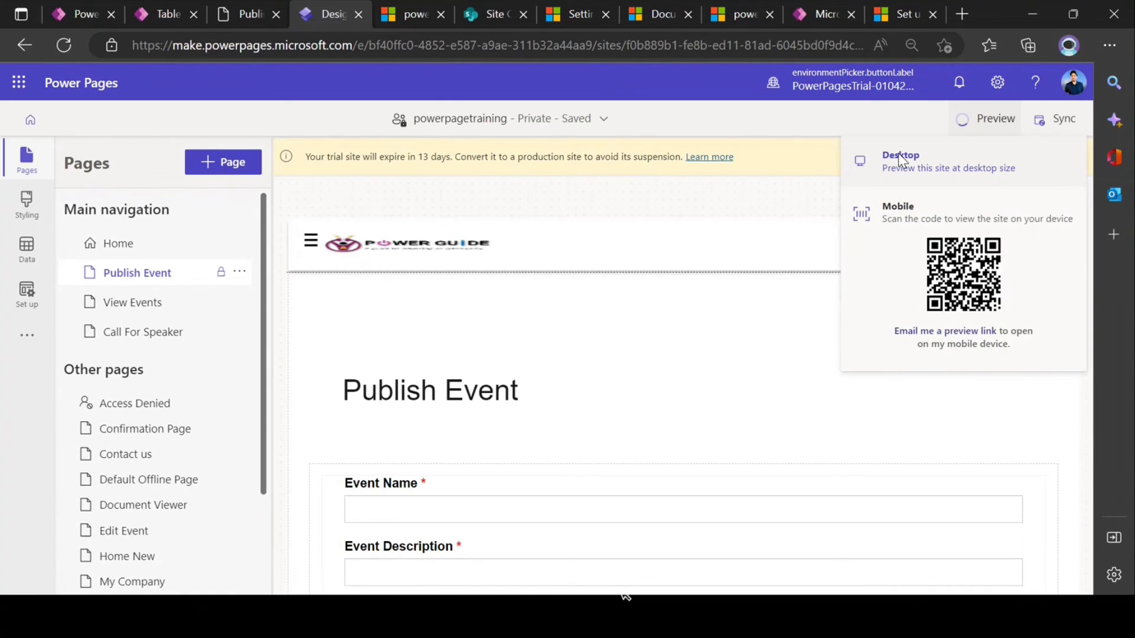
left_click(900, 160)
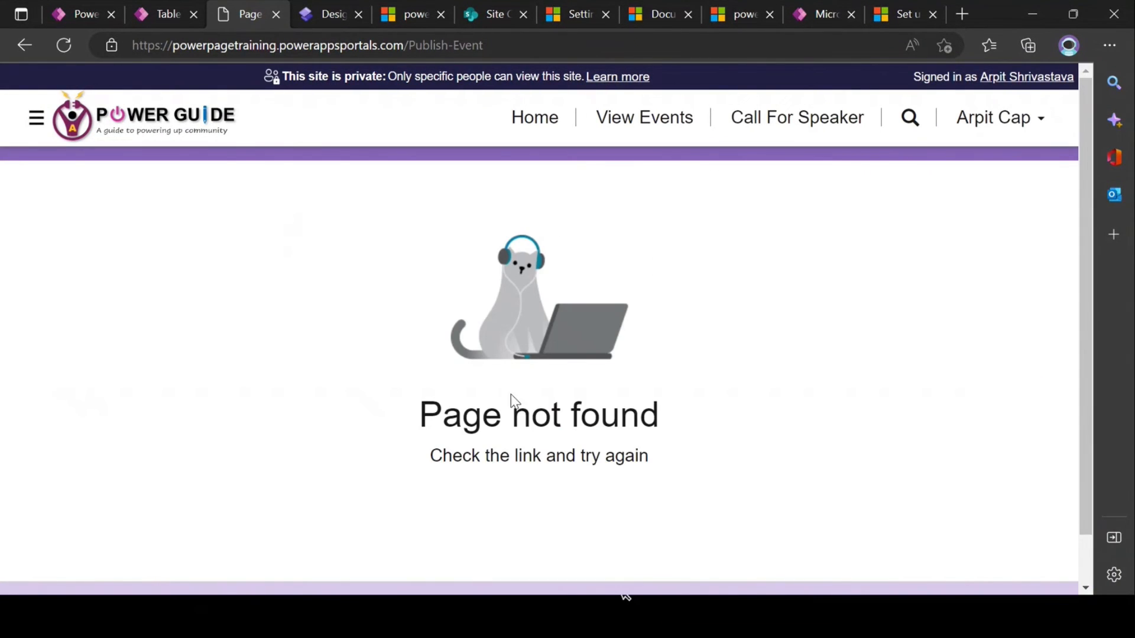
left_click_drag(422, 414, 735, 419)
left_click(558, 130)
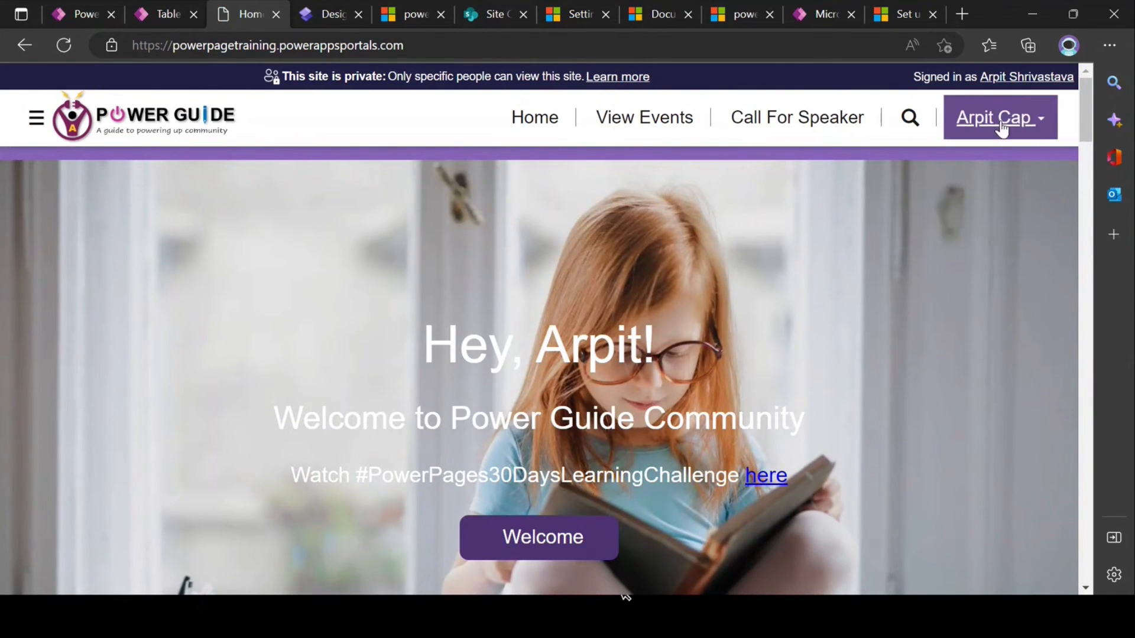
left_click(440, 52)
key("ctrl+c")
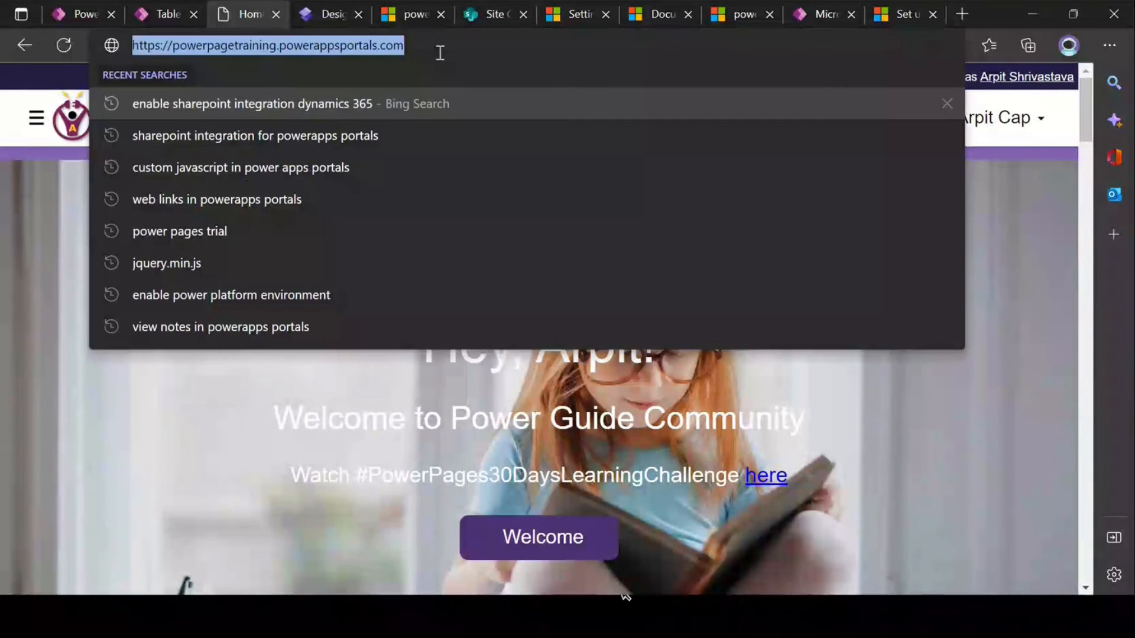
left_click(1104, 46)
left_click(845, 72)
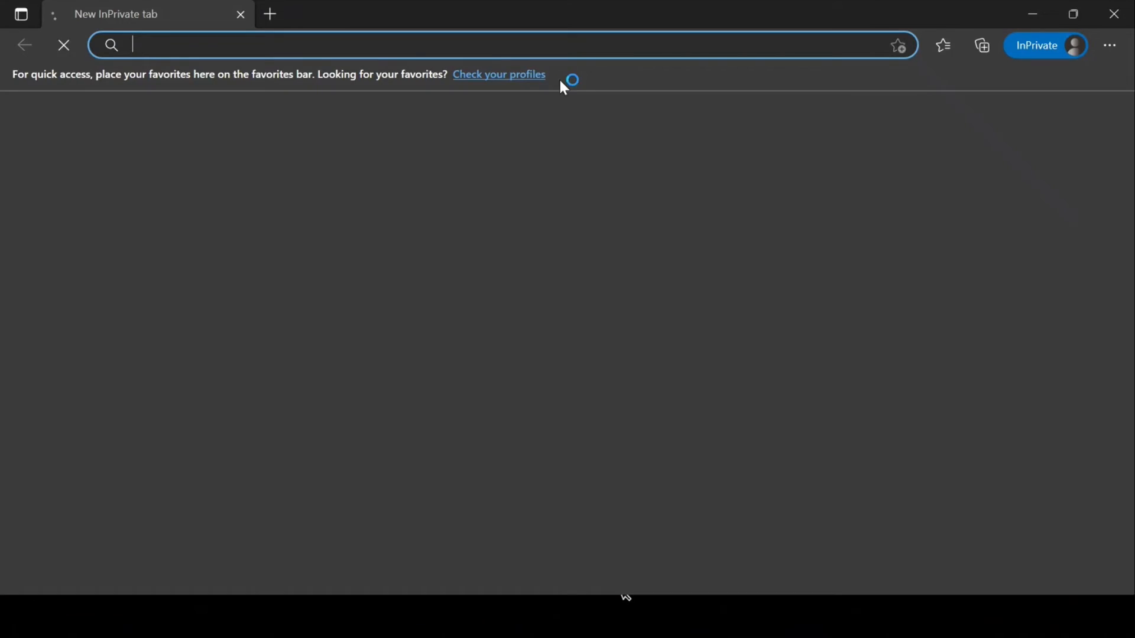
right_click(513, 49)
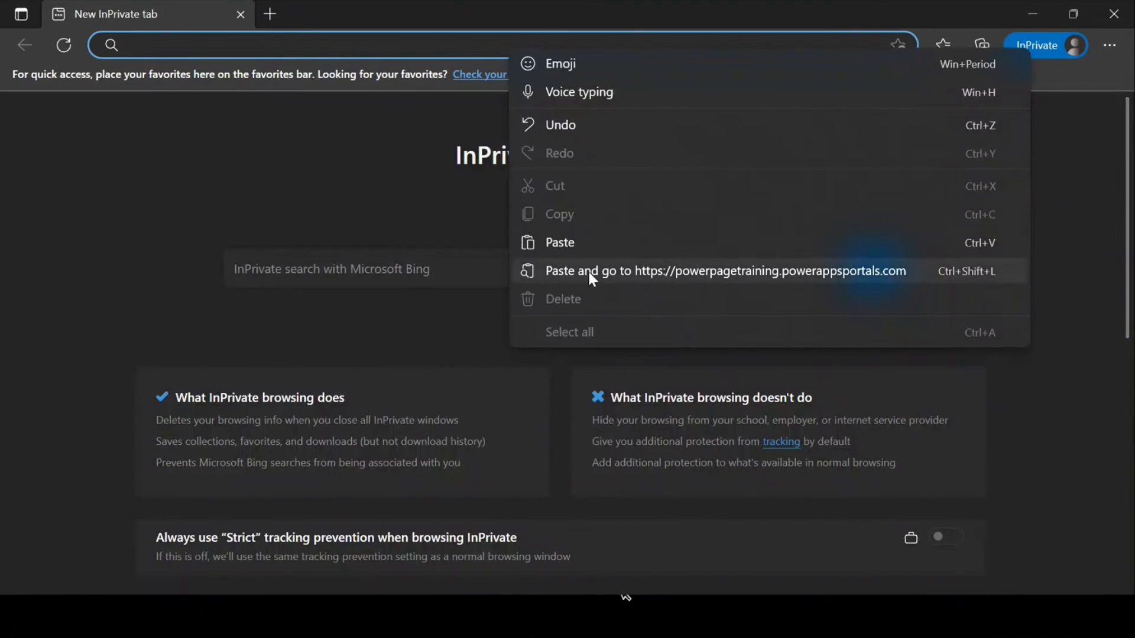
left_click(589, 273)
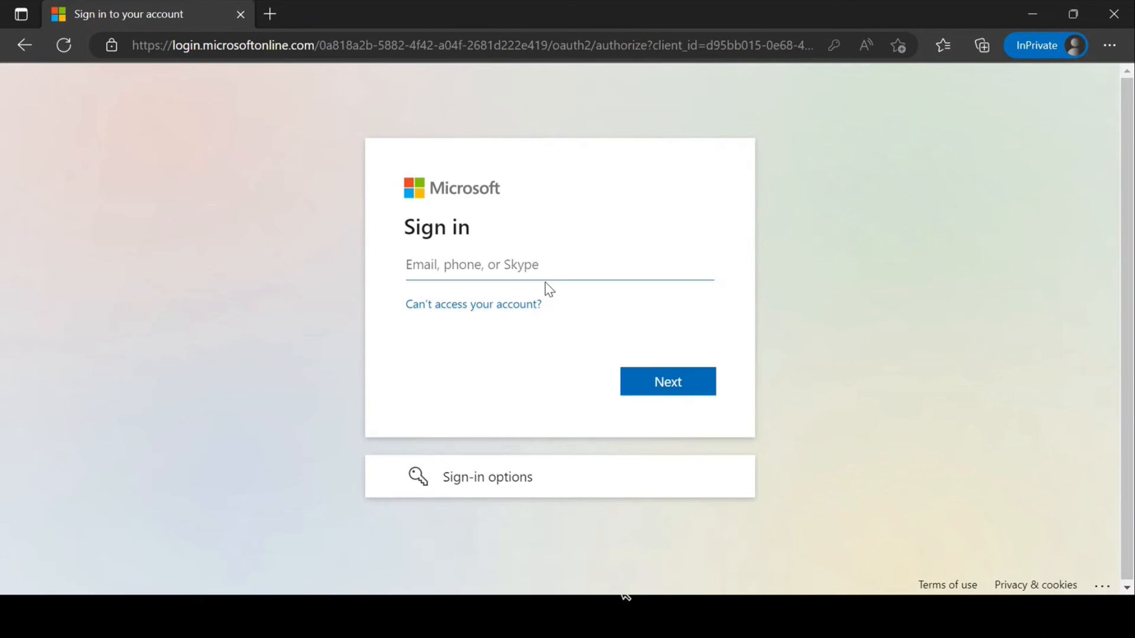
Sign in to the private site with the Microsoft account's e-mail and password, and choose to stay signed in.
left_click(537, 271)
left_click(550, 326)
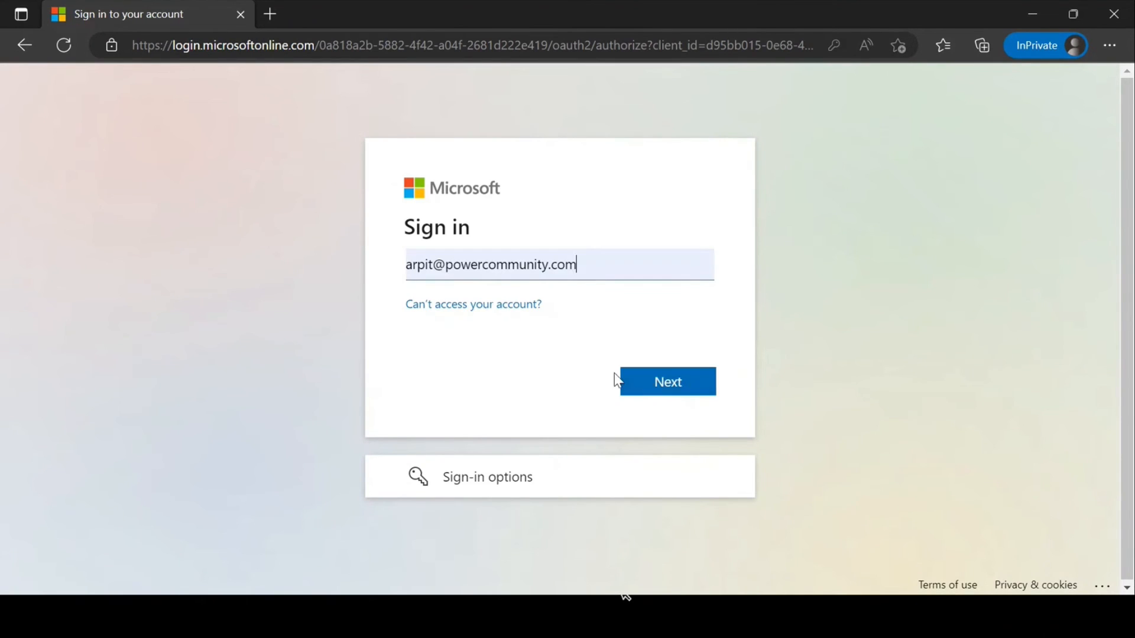
left_click(668, 385)
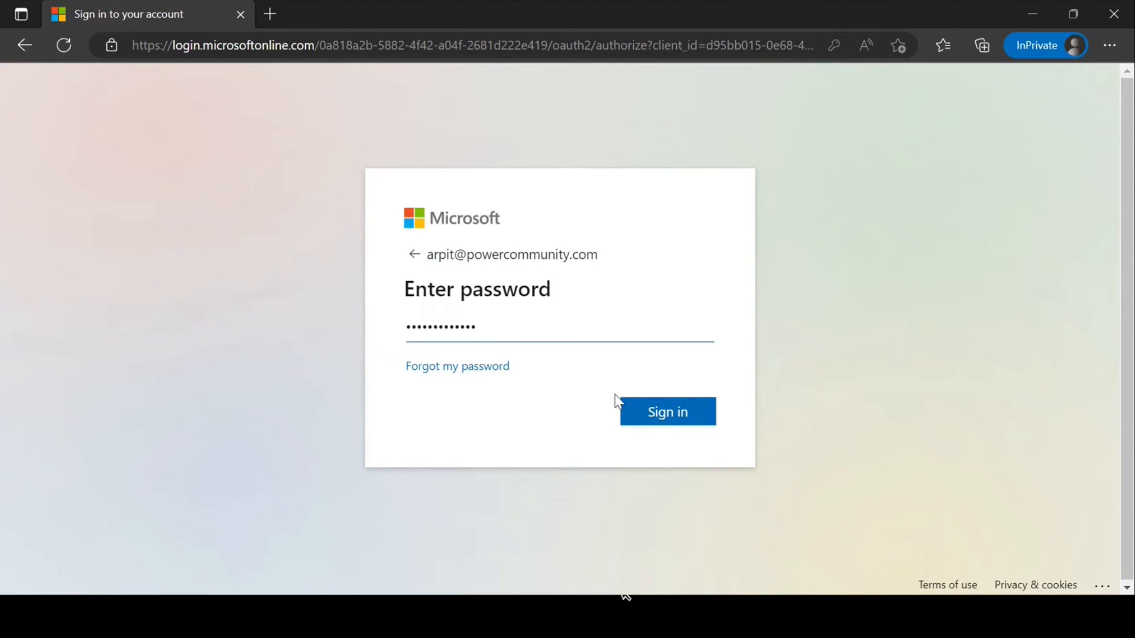
left_click(626, 414)
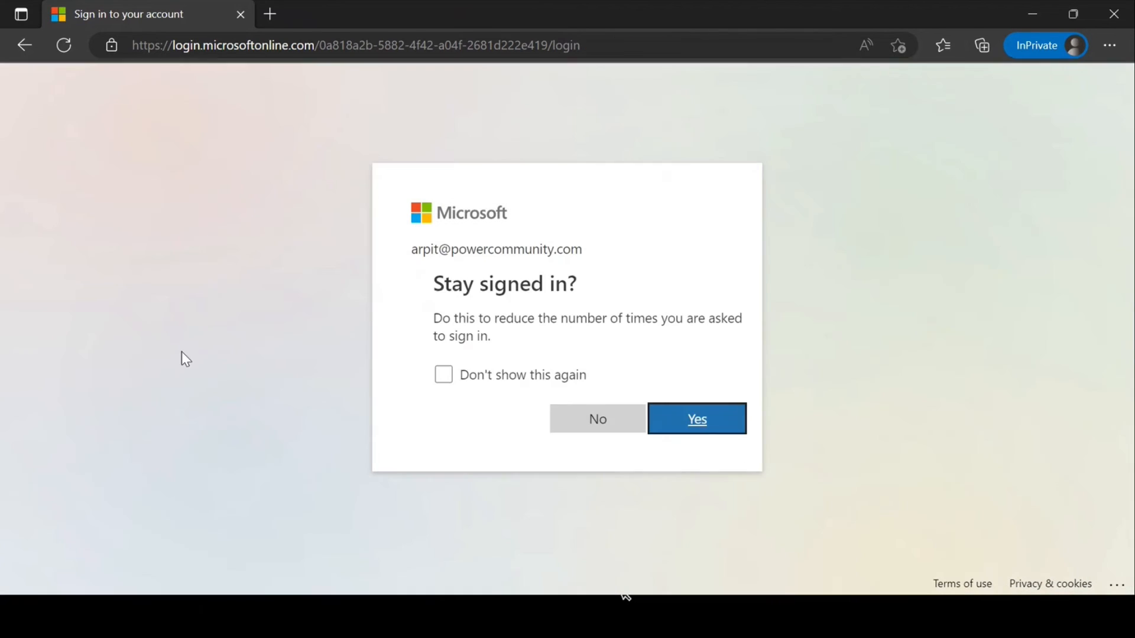
left_click(422, 374)
left_click(676, 429)
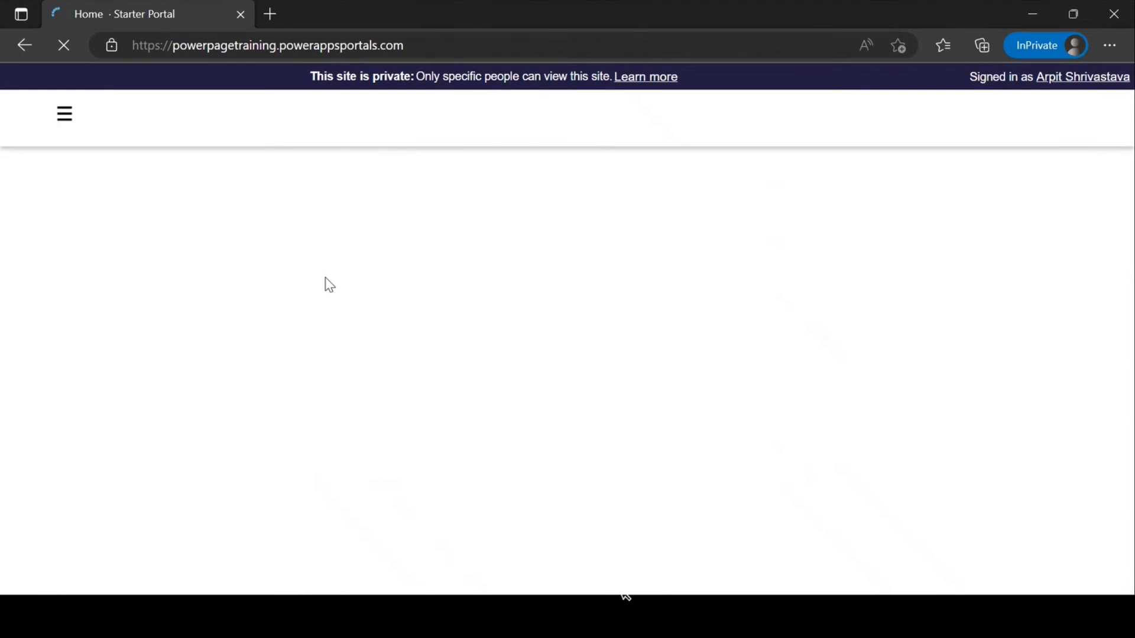
Start signing in to the portal itself from the InPrivate home page and look over the Call For Speakers section.
left_click(1044, 117)
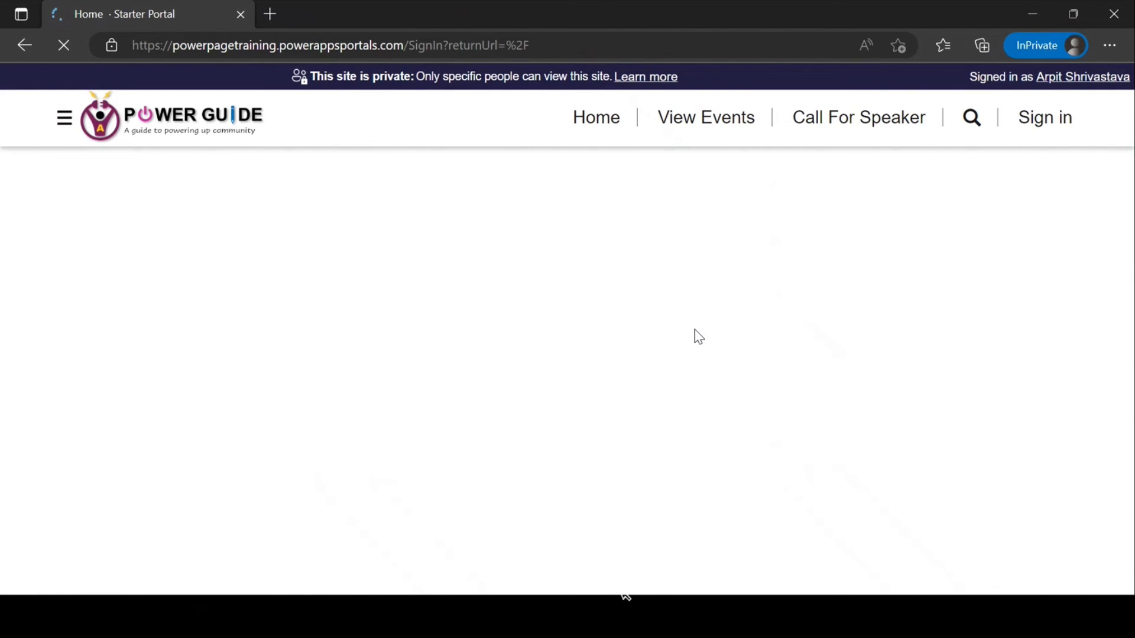
left_click(628, 310)
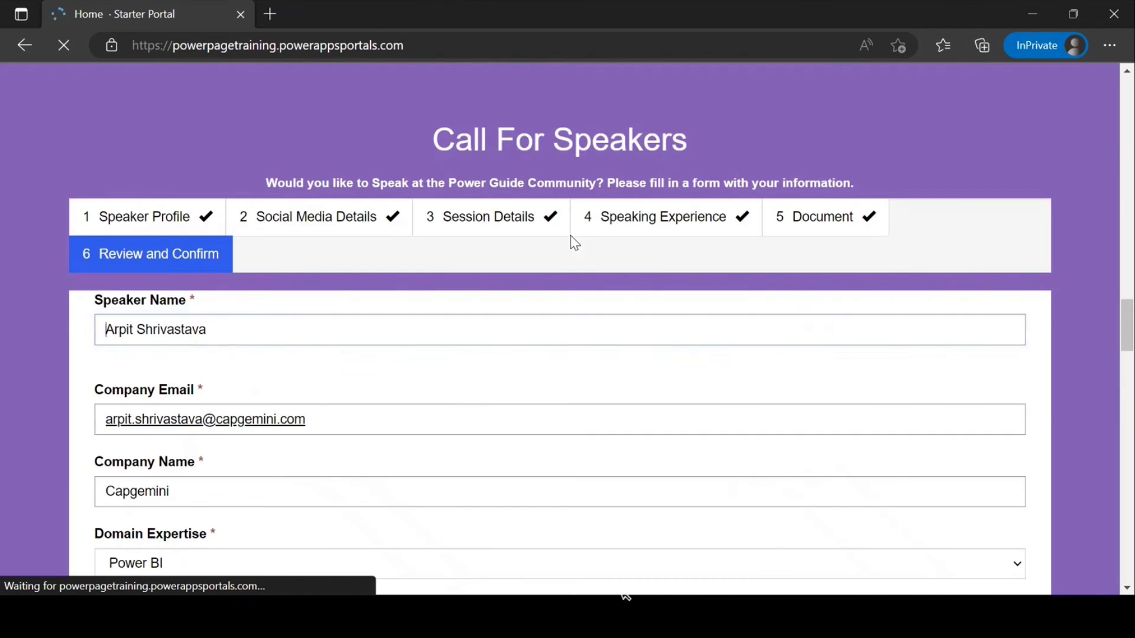
scroll(570, 235, "up", 5)
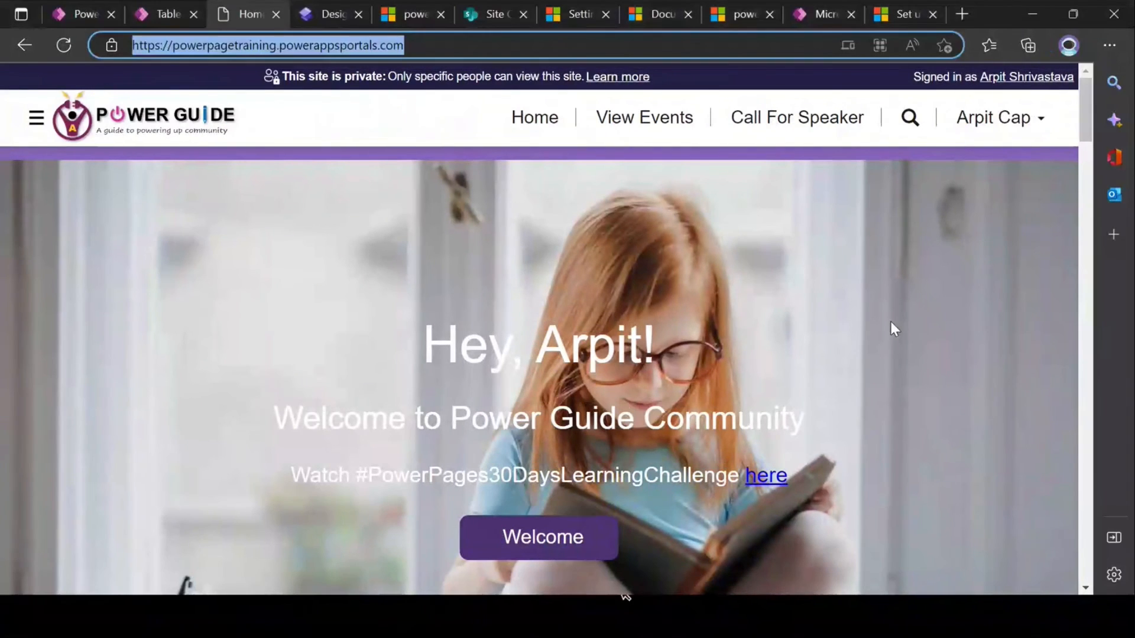
Return to the regular browser window, open the Power Automate Summit event from View Events, and examine its details and session registrations.
left_click(675, 218)
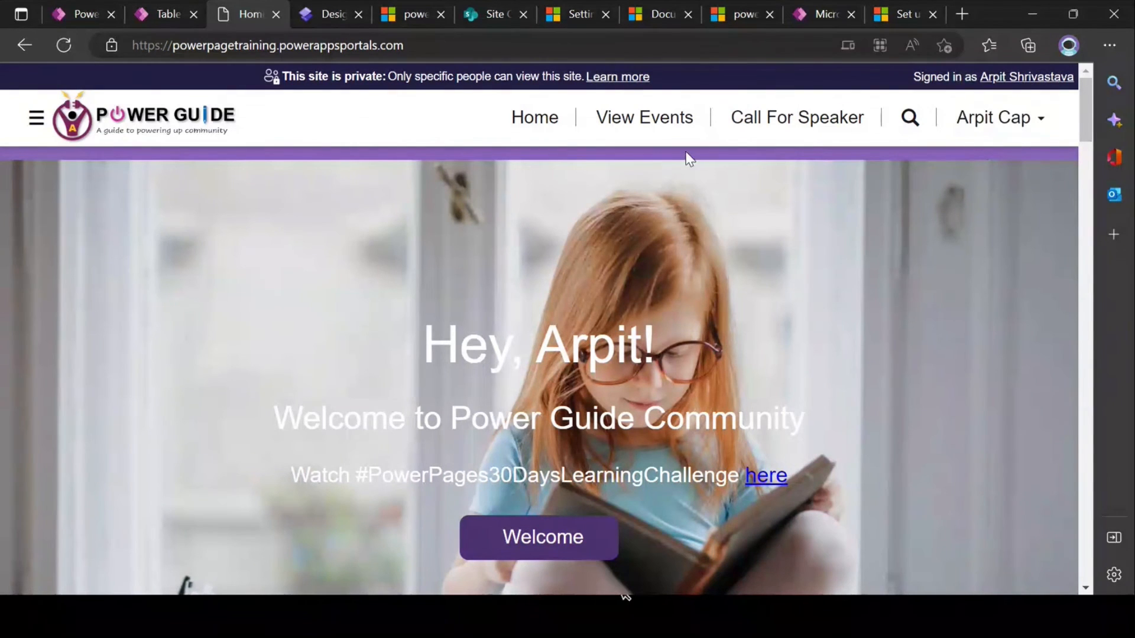
left_click(650, 123)
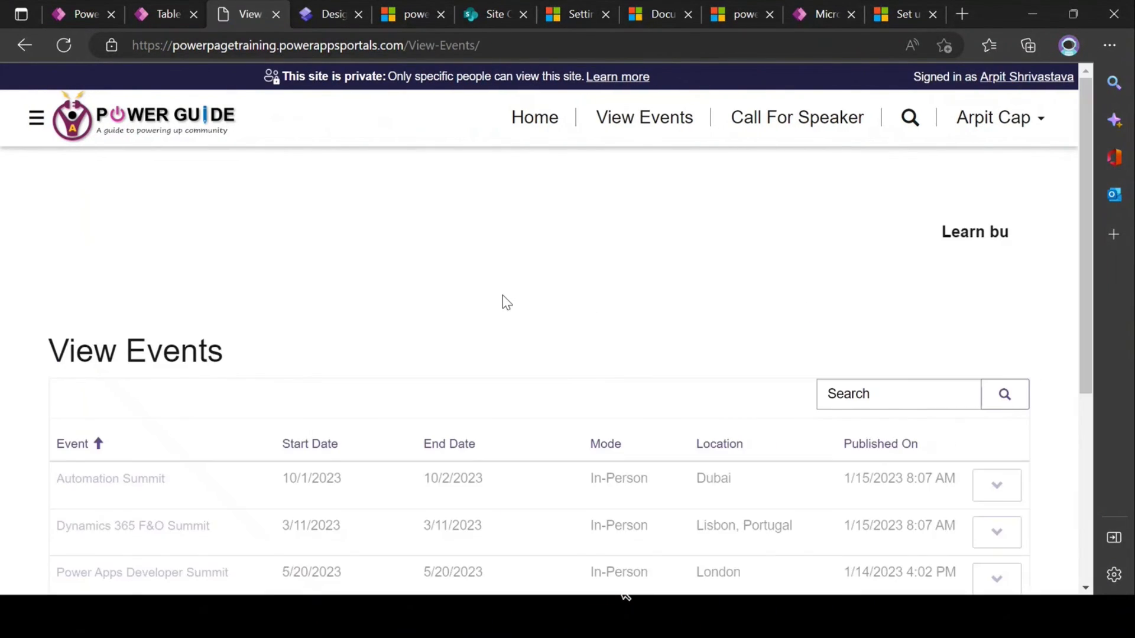
scroll(504, 301, "down", 4)
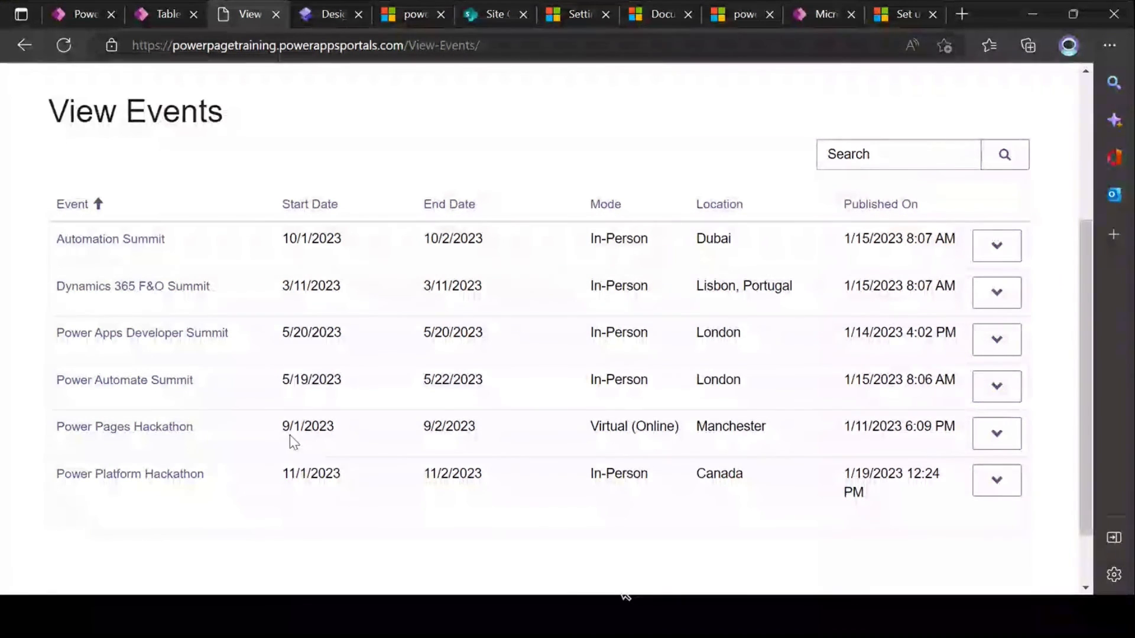
left_click(123, 387)
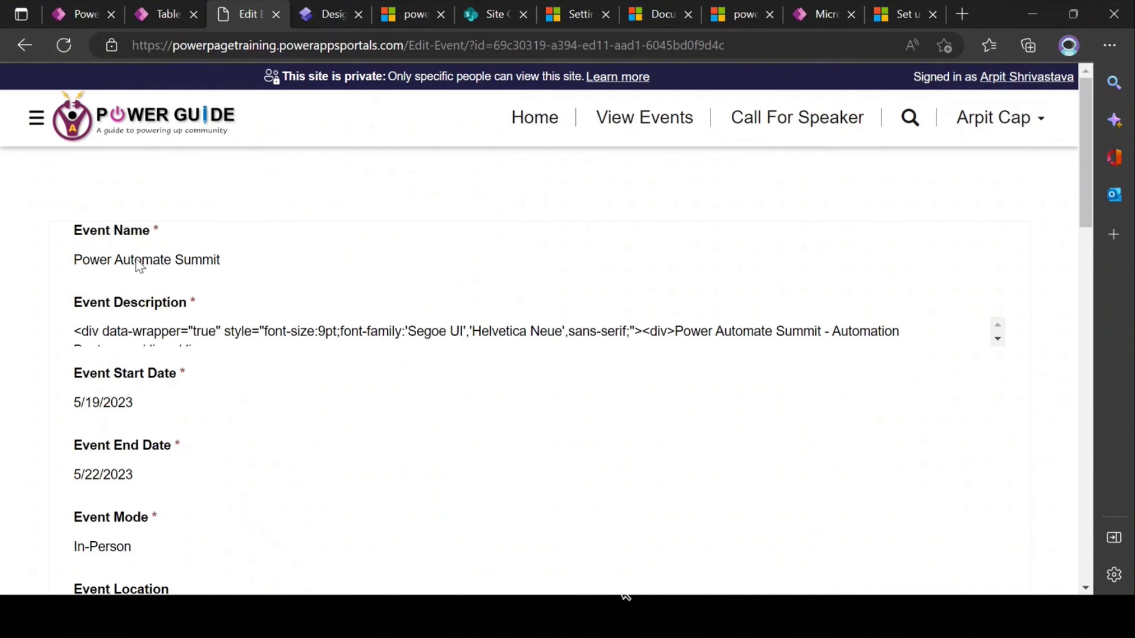
scroll(183, 282, "down", 3)
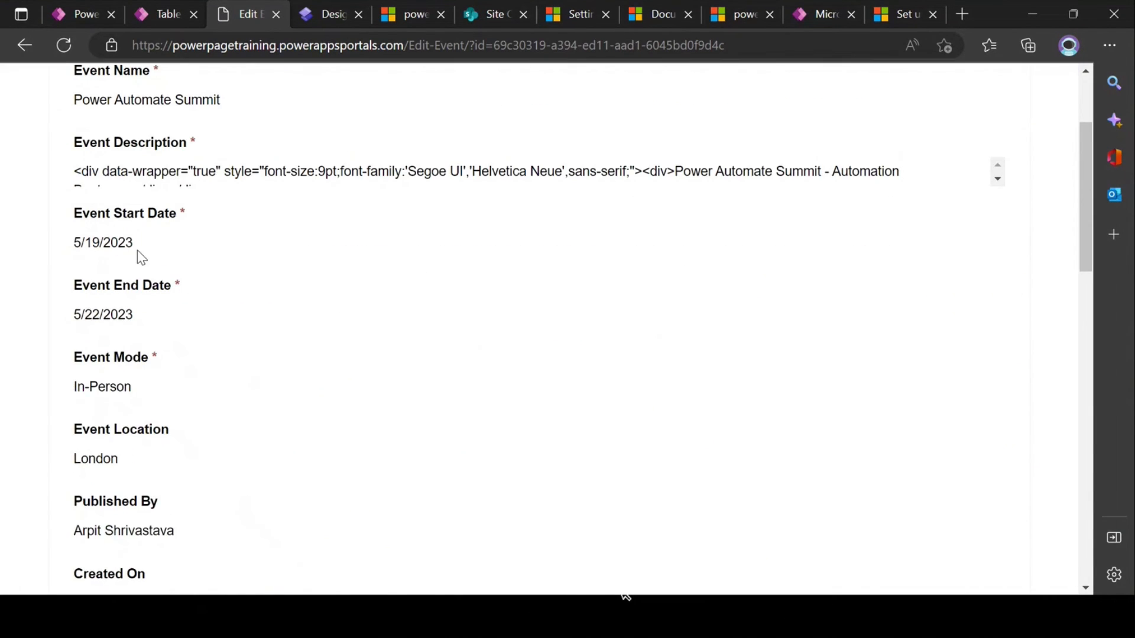
scroll(213, 295, "down", 3)
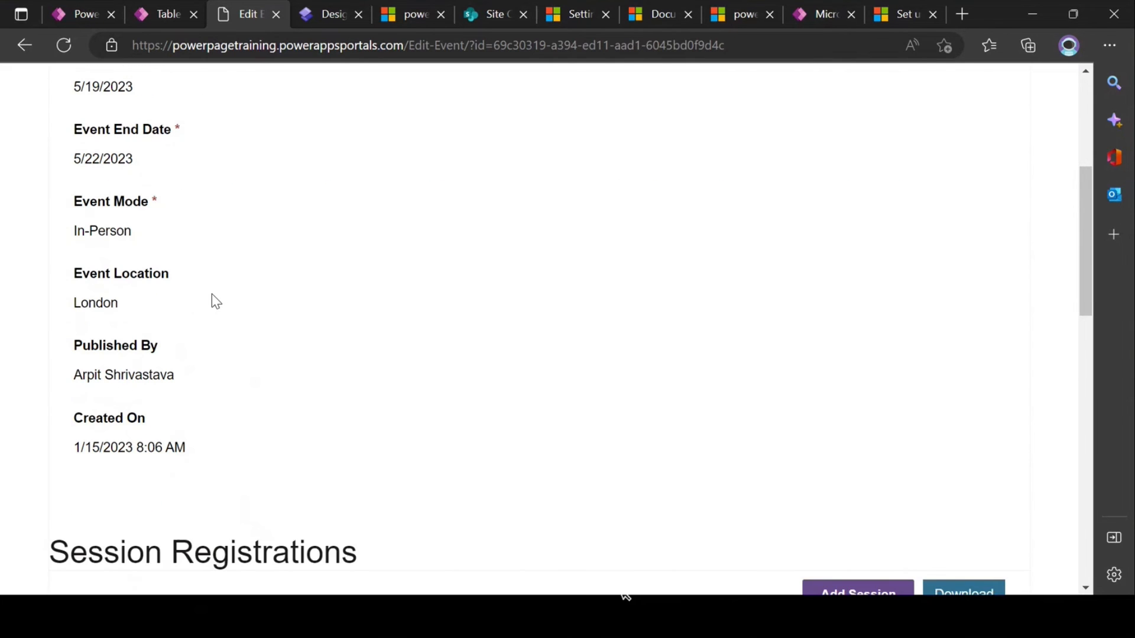
scroll(148, 315, "down", 6)
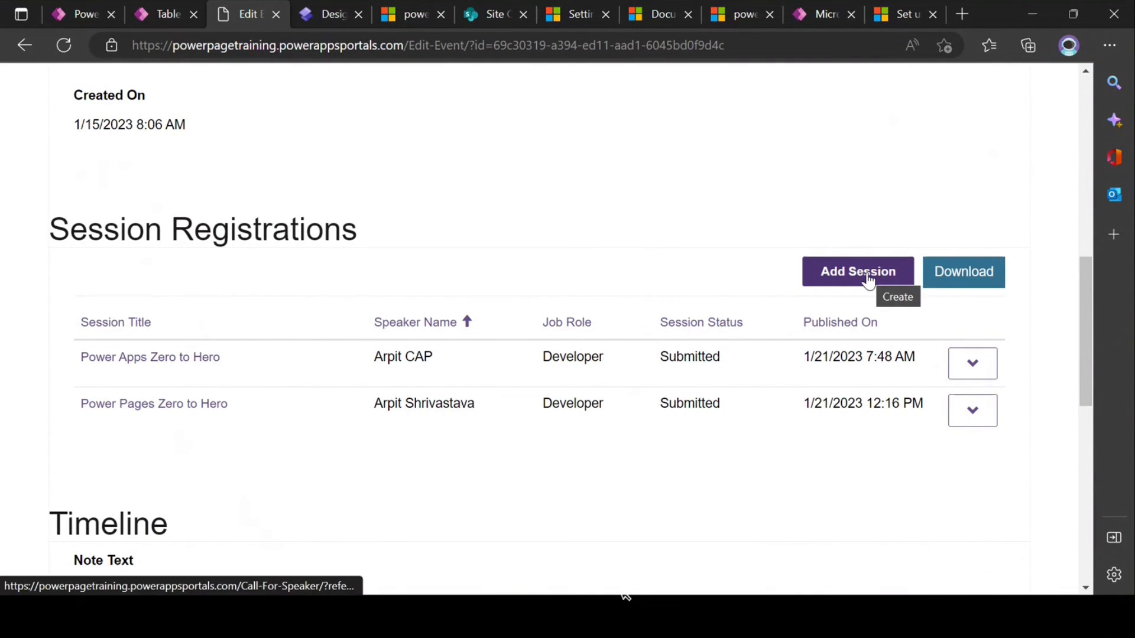
scroll(435, 350, "down", 1)
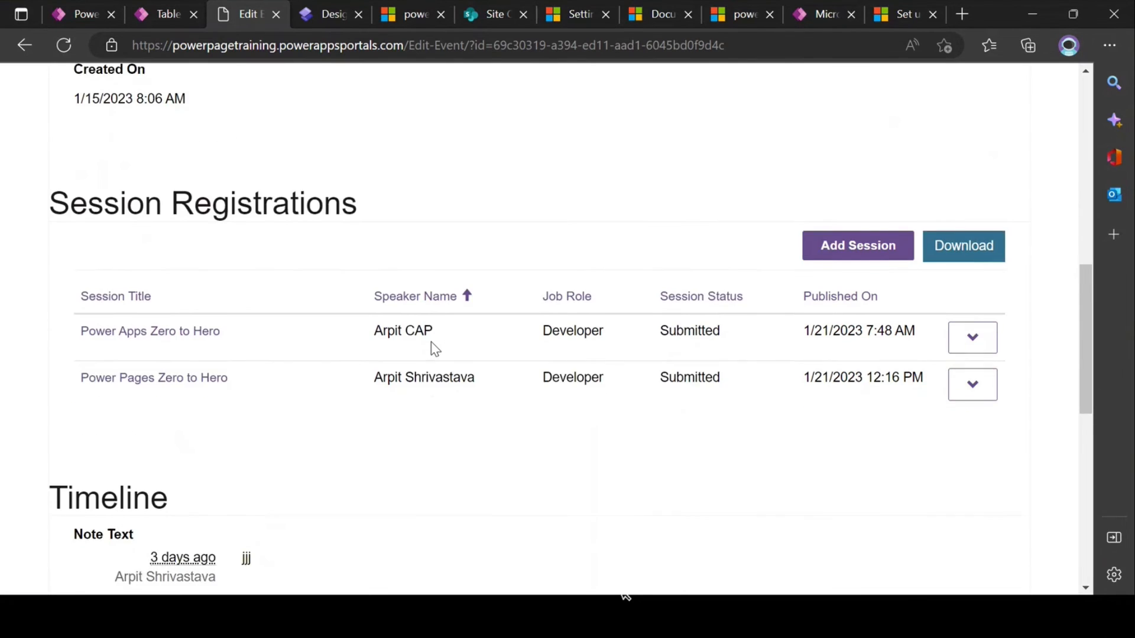
scroll(435, 350, "up", 10)
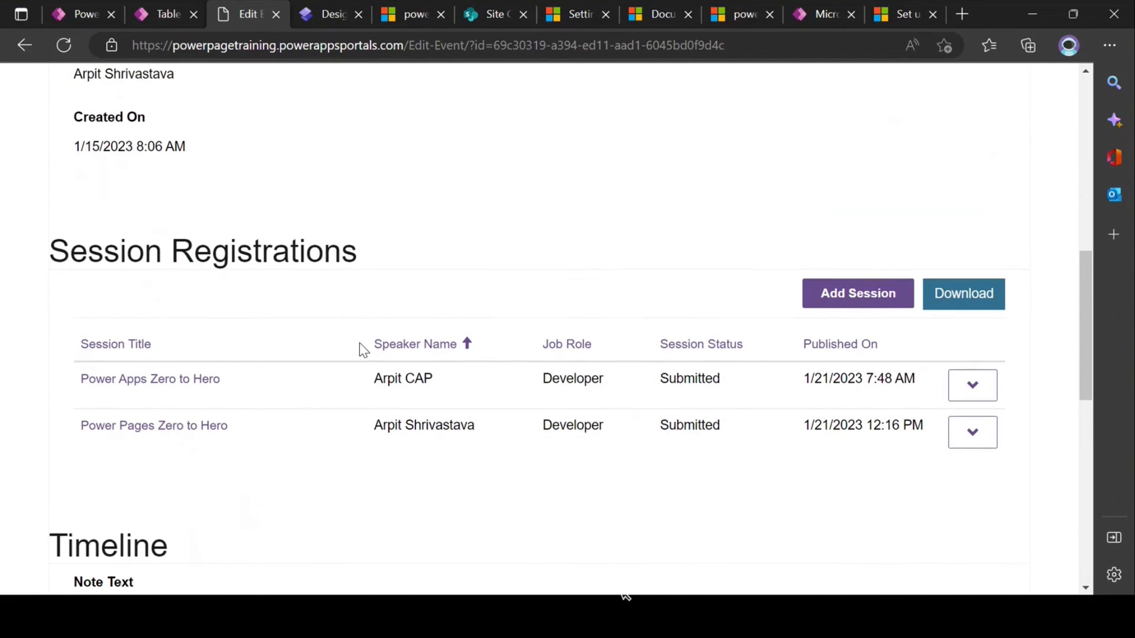
Examine the Power Automate Summit event's read-only details, the actions on its Power Apps Zero to Hero session, the timeline notes and the event documents.
scroll(364, 351, "up", 2)
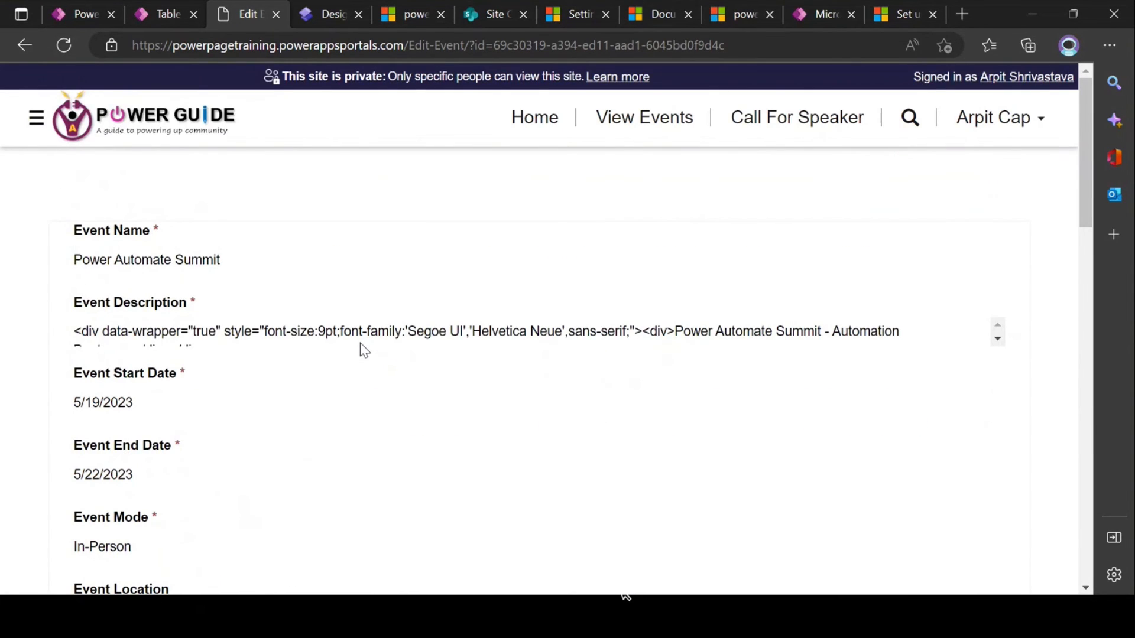
scroll(684, 486, "down", 8)
left_click(974, 375)
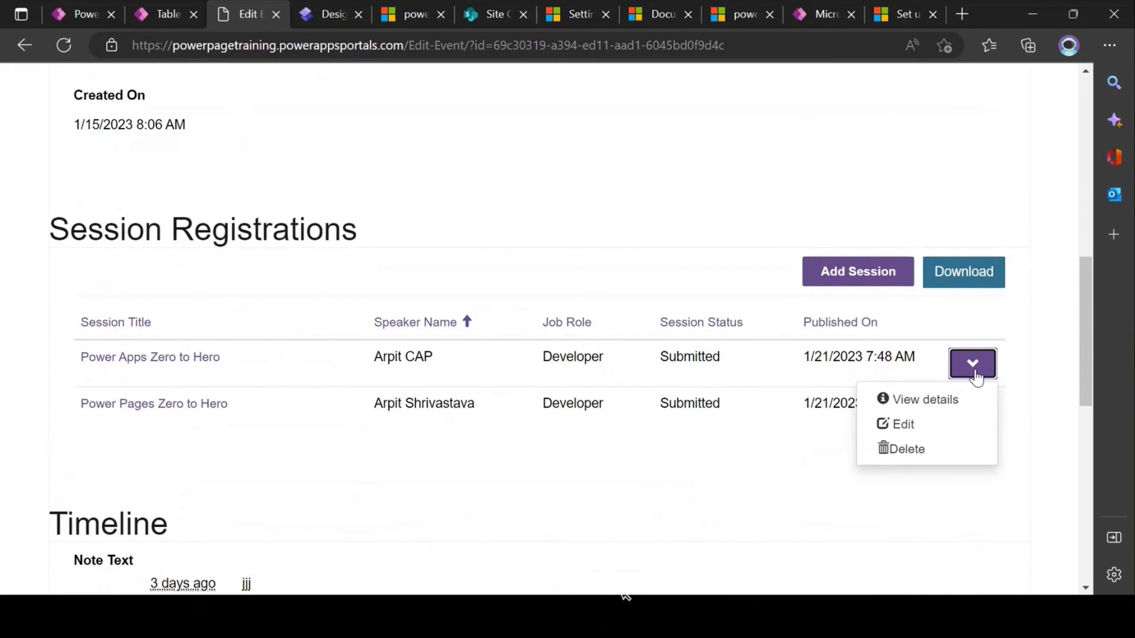
left_click(591, 461)
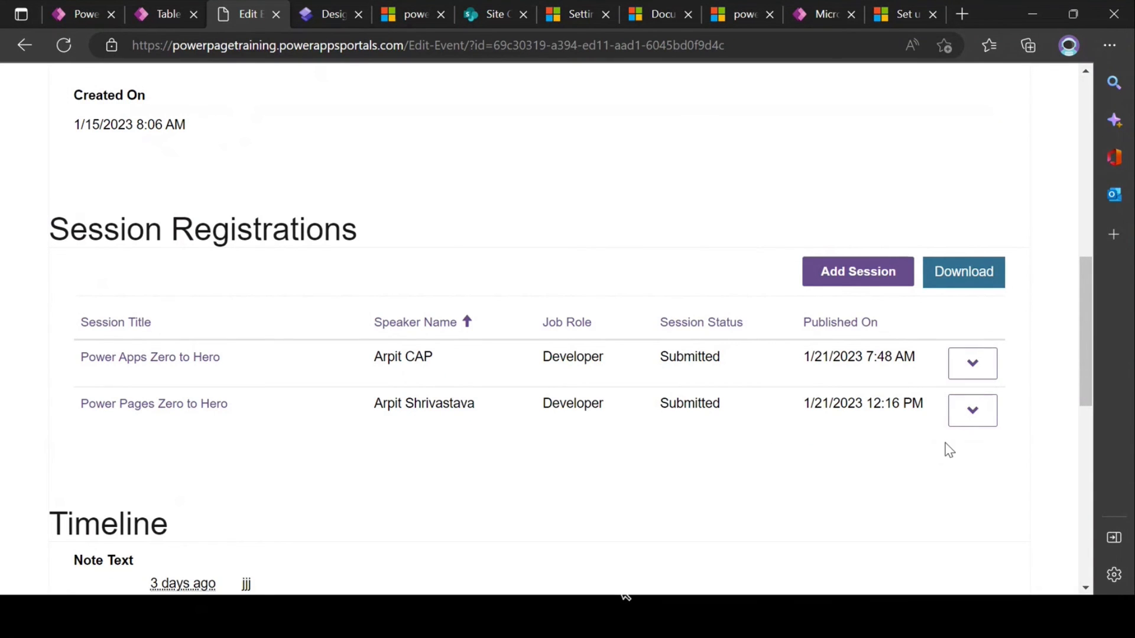
scroll(650, 438, "down", 1)
scroll(650, 437, "down", 4)
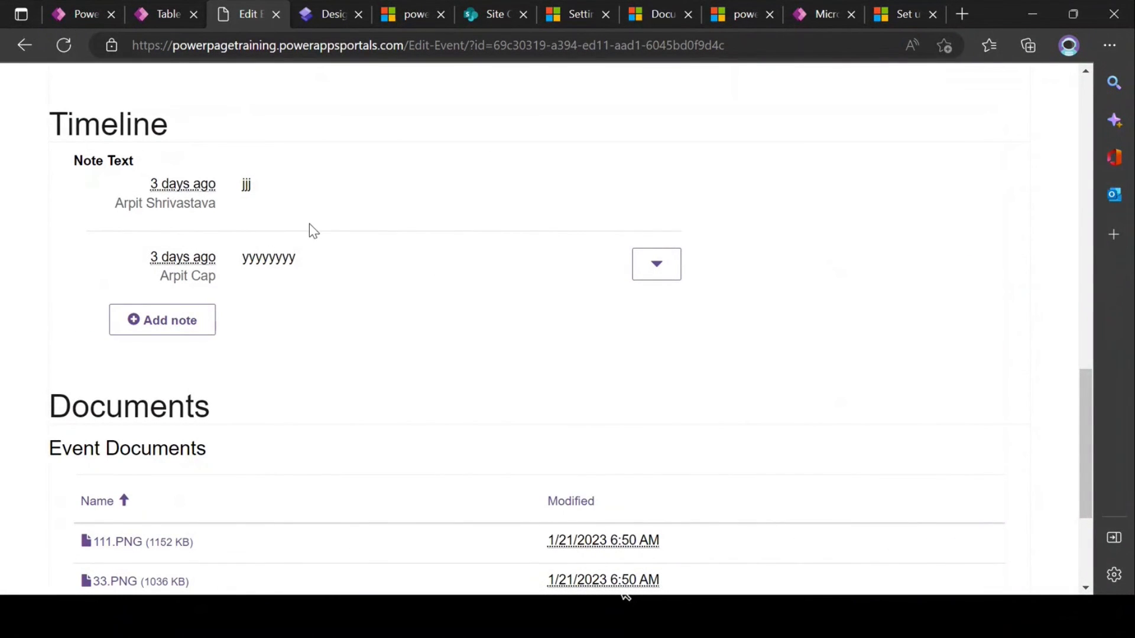
scroll(300, 254, "down", 3)
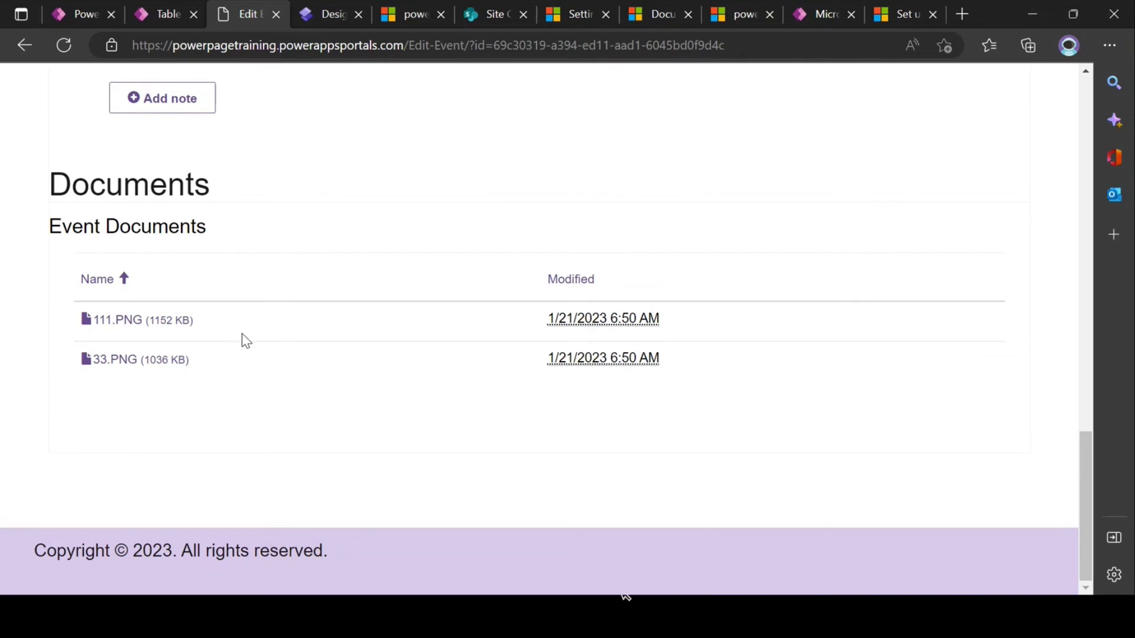
Switch to the InPrivate window, open the Power Automate Summit event from View Events, and examine its event name field and remaining sections.
key("alt+Tab")
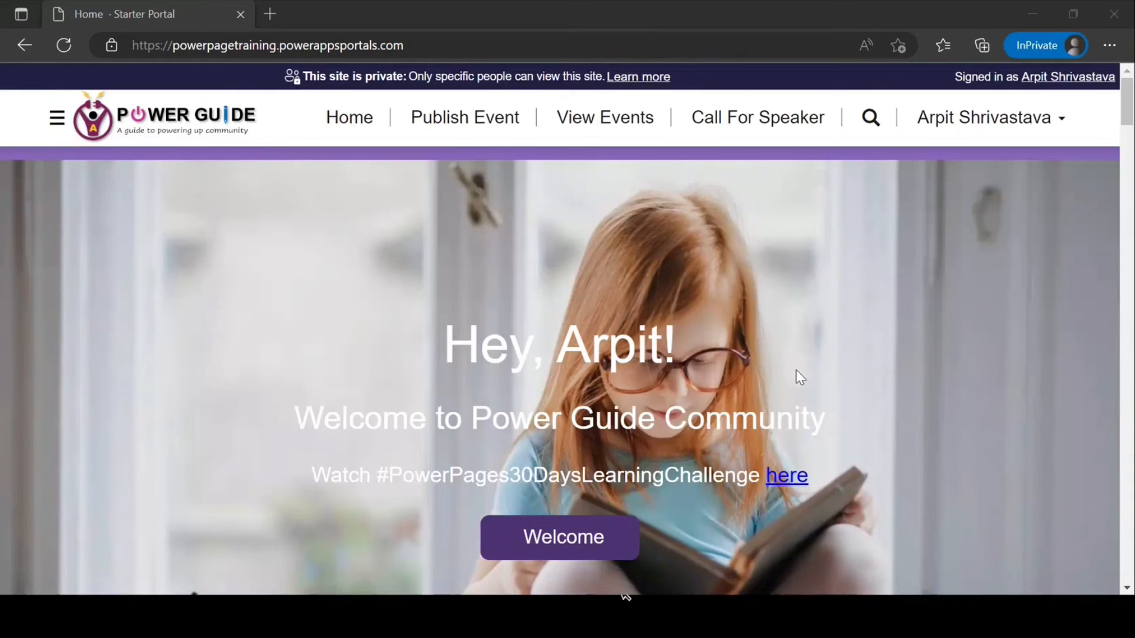
left_click(604, 116)
scroll(284, 340, "down", 4)
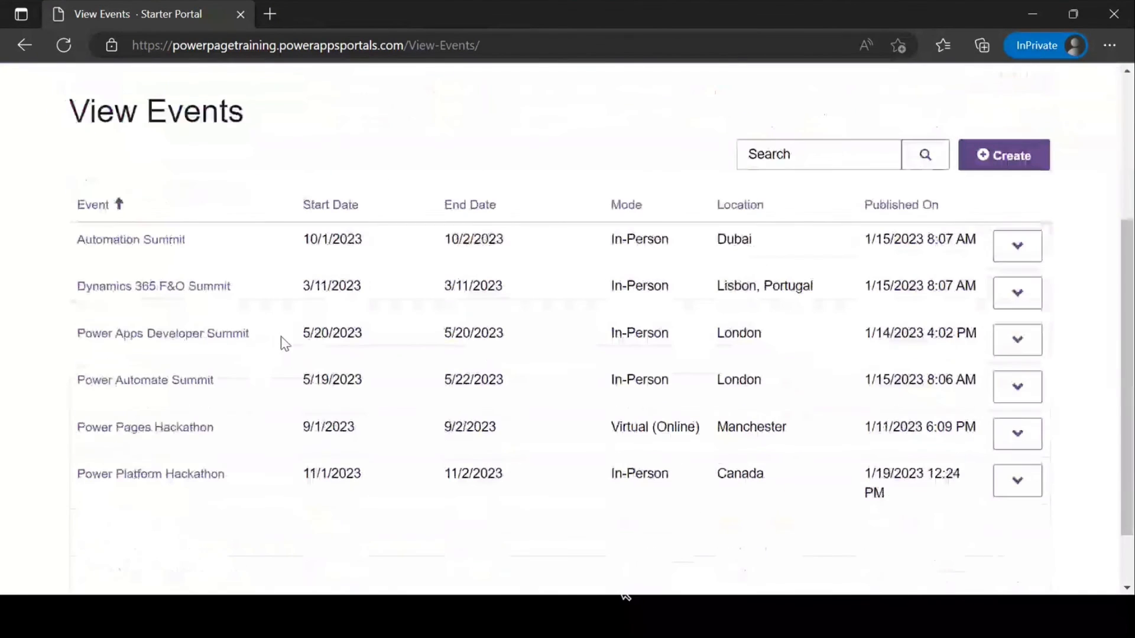
left_click(177, 381)
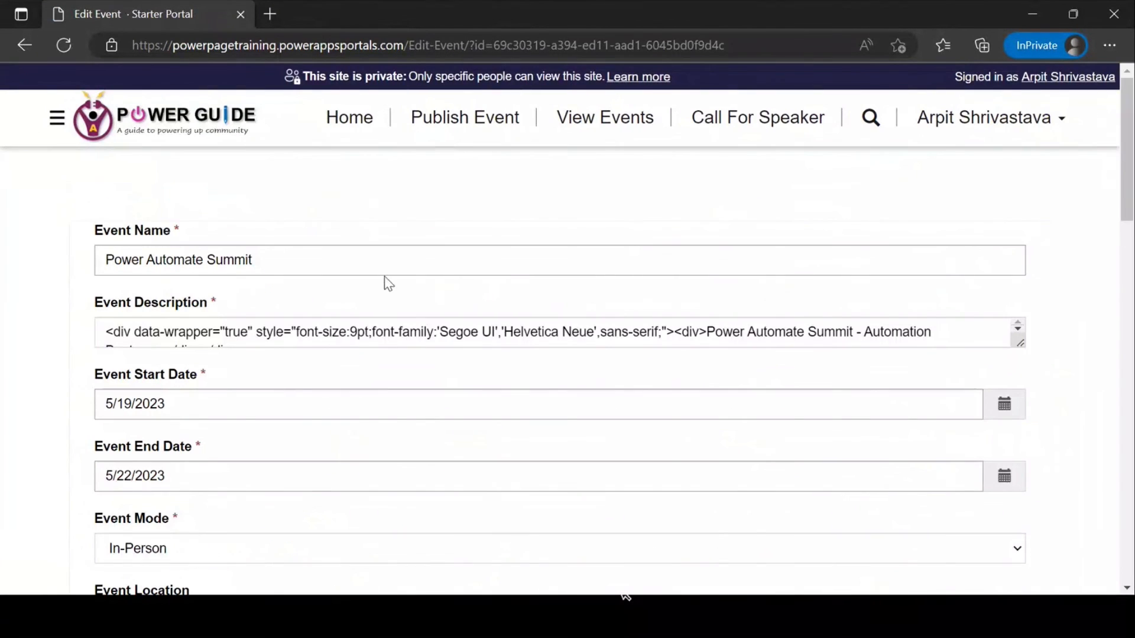
left_click(302, 269)
left_click_drag(350, 255, 103, 262)
left_click(299, 255)
left_click_drag(299, 256, 88, 256)
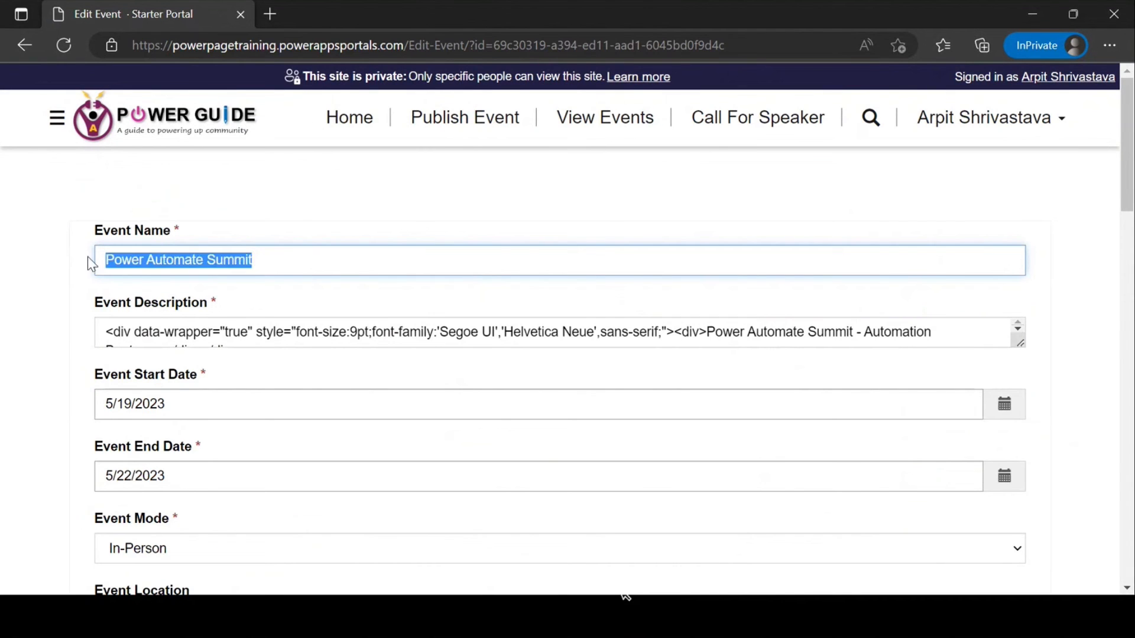
scroll(241, 283, "down", 1)
scroll(241, 282, "down", 10)
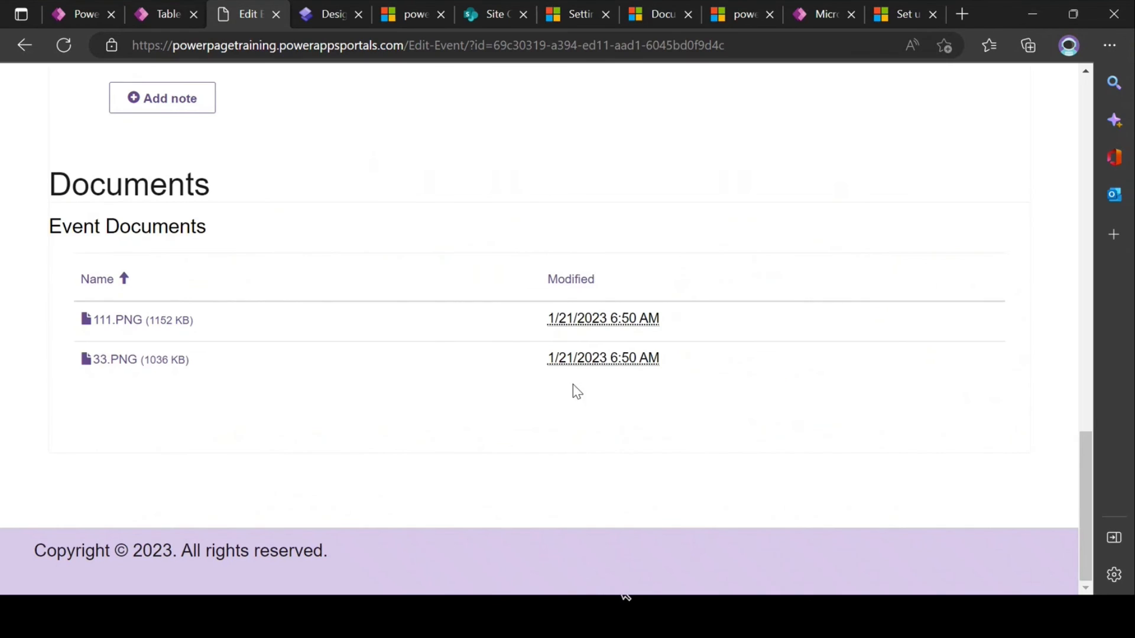
In the regular browser window, review the Power Automate Summit event's session registrations and its event details for the non-administrator account.
scroll(550, 354, "up", 10)
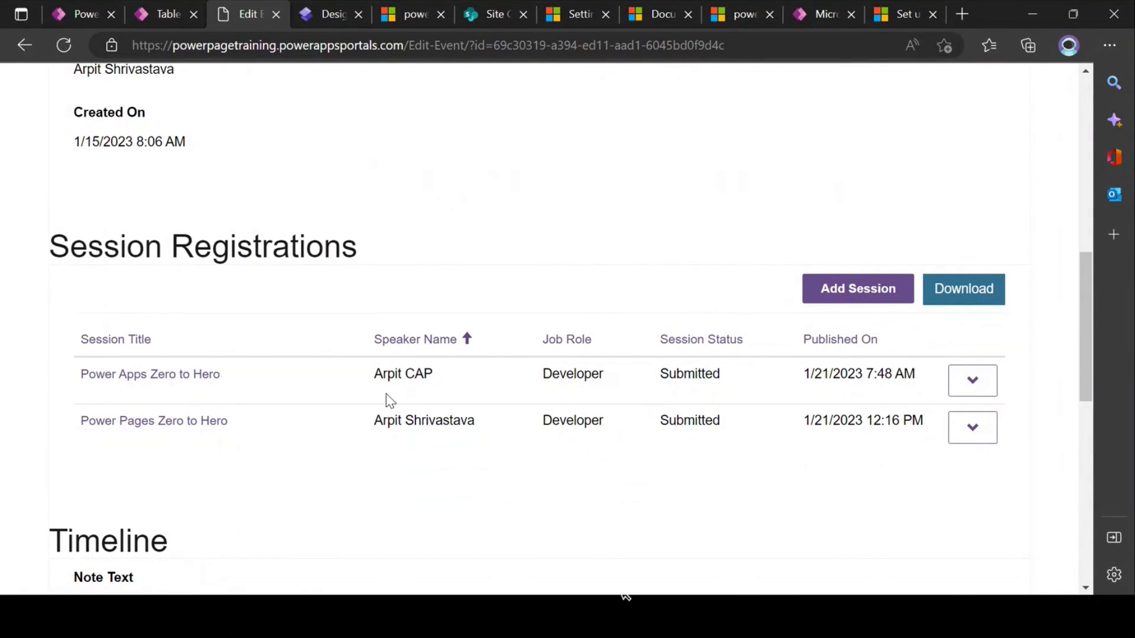
left_click_drag(223, 380, 85, 339)
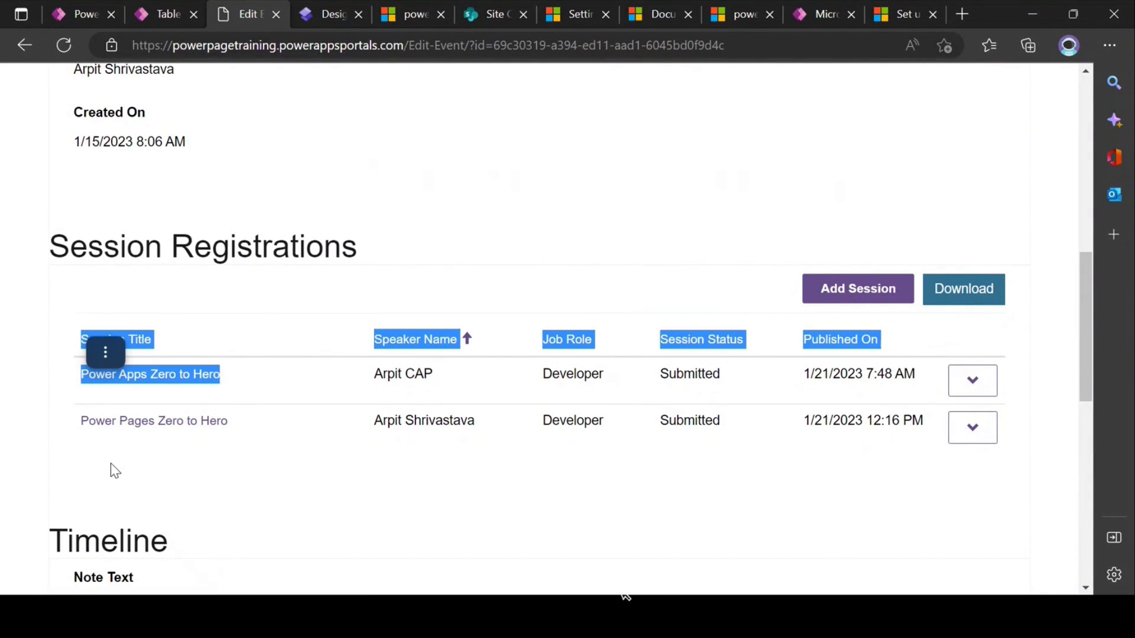
left_click(265, 436)
left_click_drag(265, 435, 55, 425)
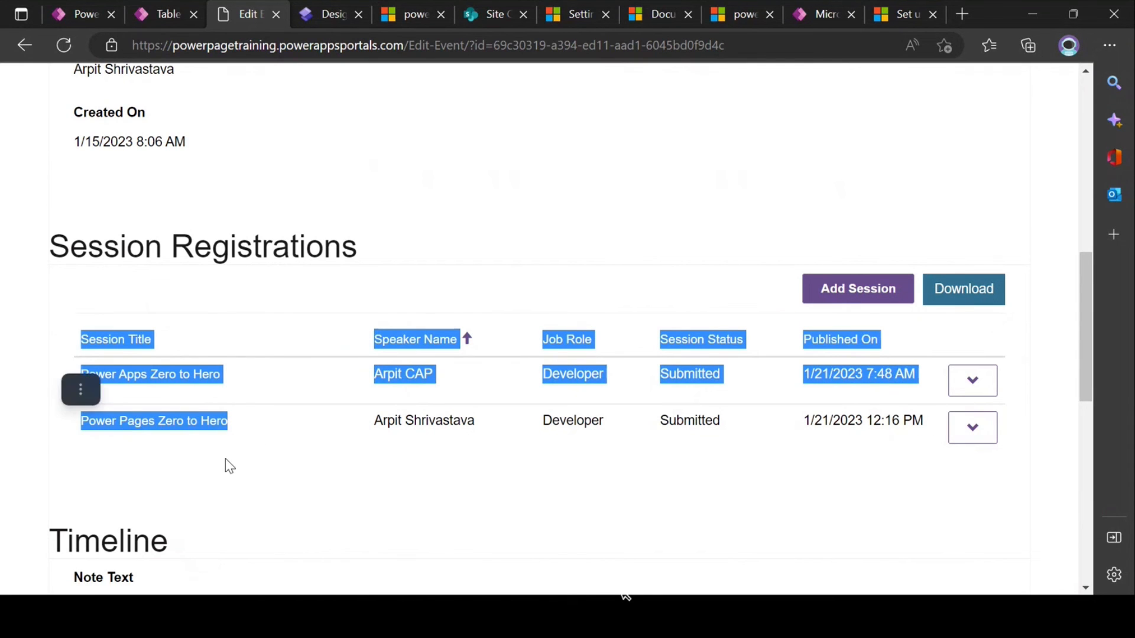
scroll(302, 442, "up", 9)
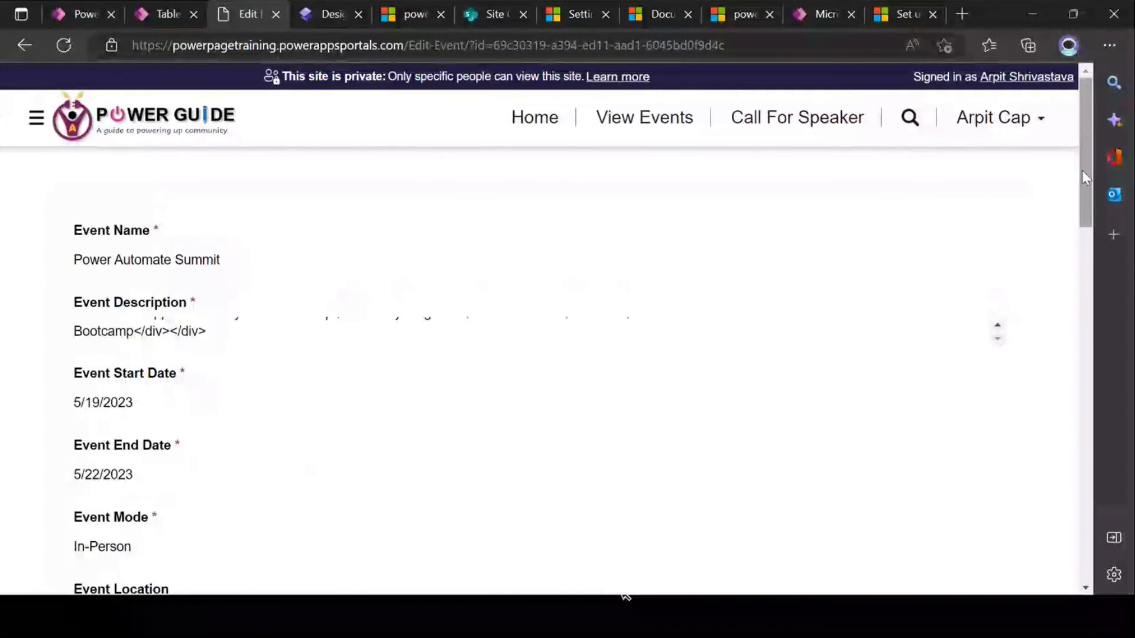
scroll(305, 400, "down", 3)
scroll(303, 399, "down", 6)
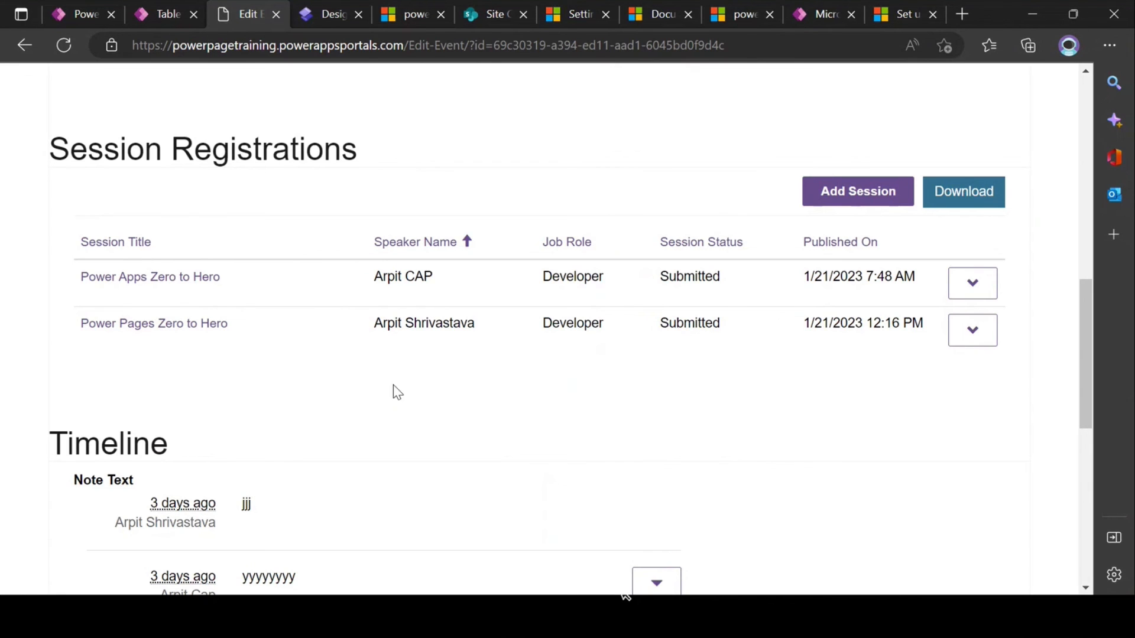
Return to the InPrivate window and examine the event's fields, all its session registrations and the actions offered for Power Apps Zero to Hero.
key("alt+Tab")
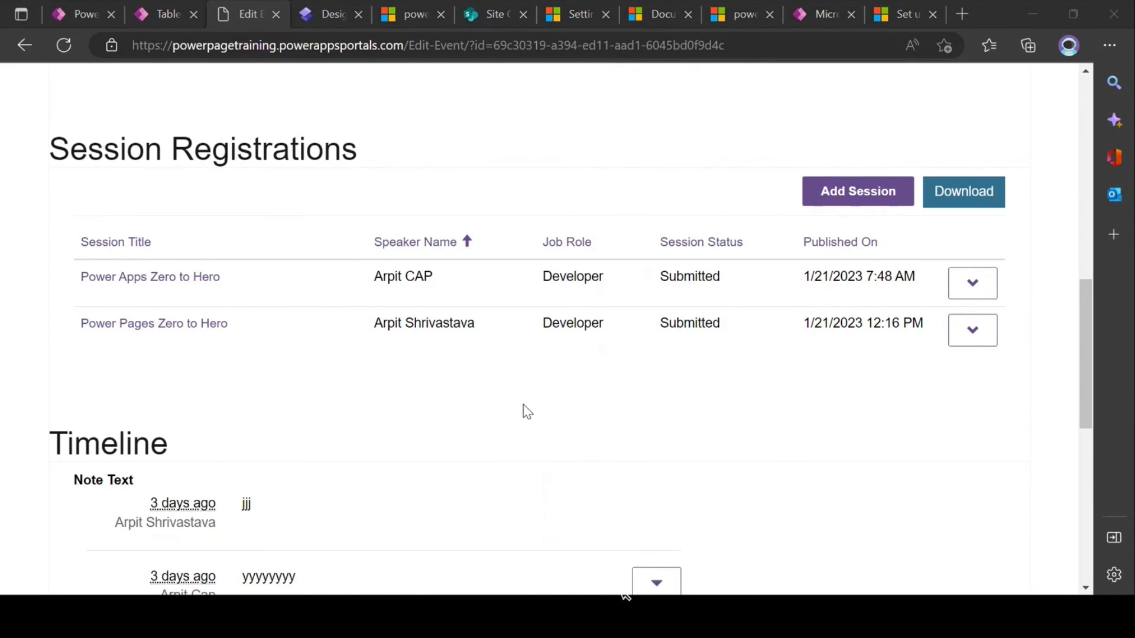
scroll(952, 317, "up", 12)
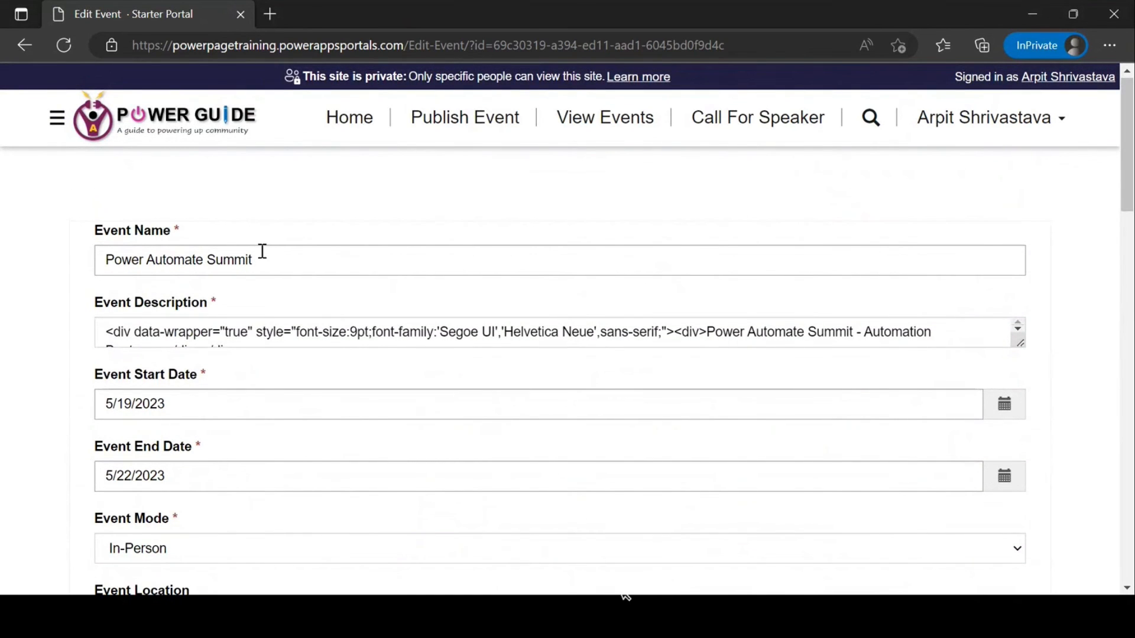
scroll(313, 346, "down", 1)
scroll(313, 346, "down", 1)
scroll(892, 452, "down", 10)
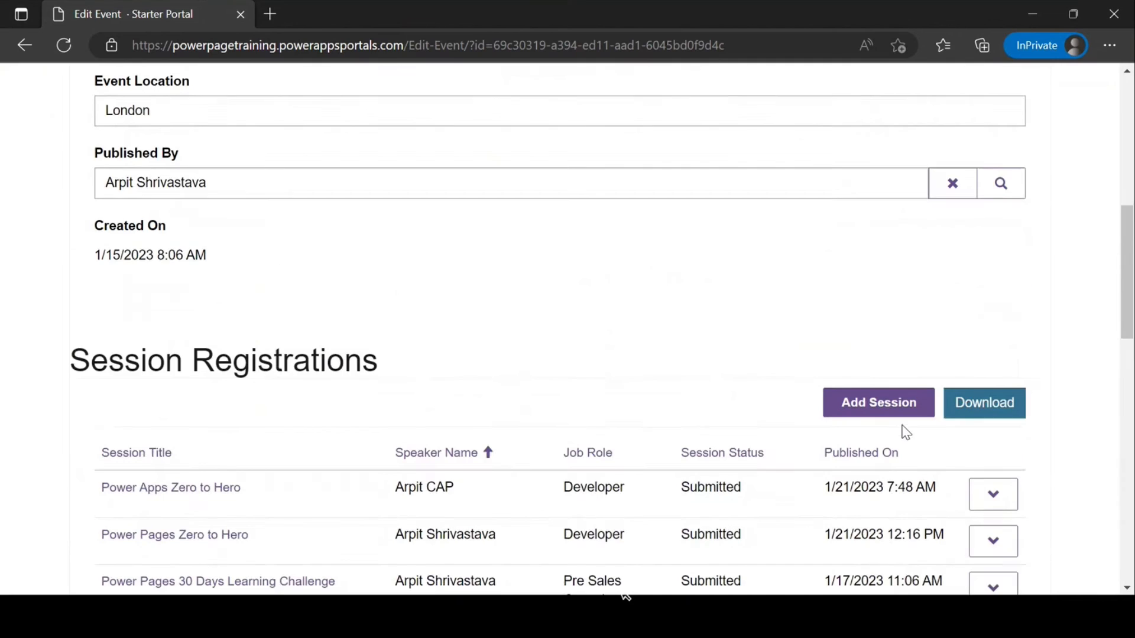
scroll(748, 358, "down", 3)
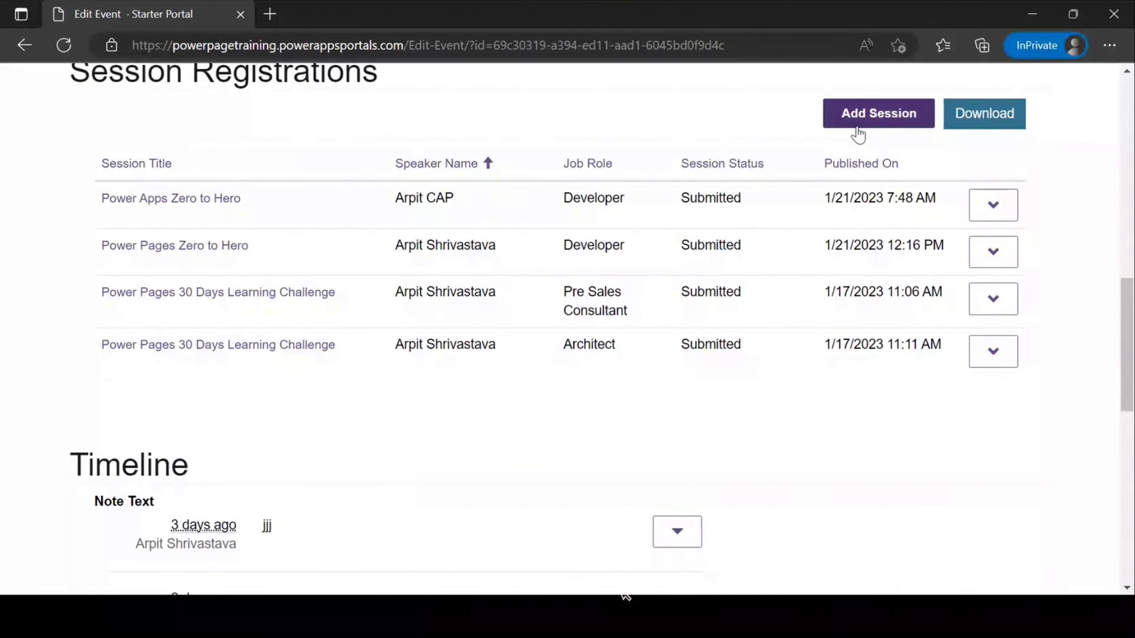
left_click(984, 216)
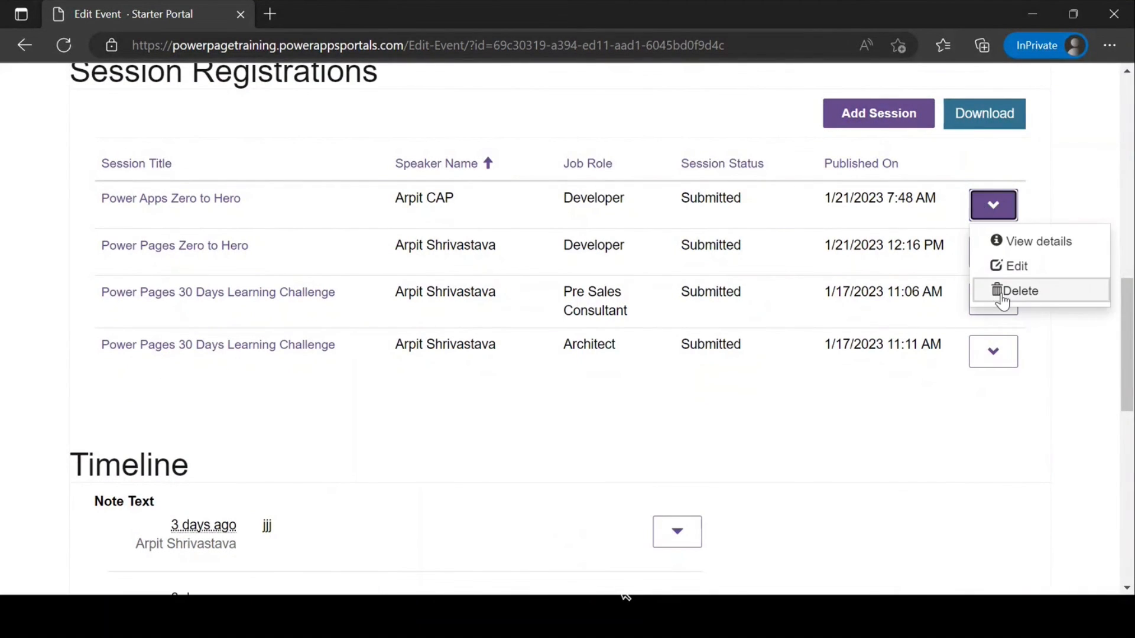
left_click(712, 420)
scroll(432, 401, "up", 1)
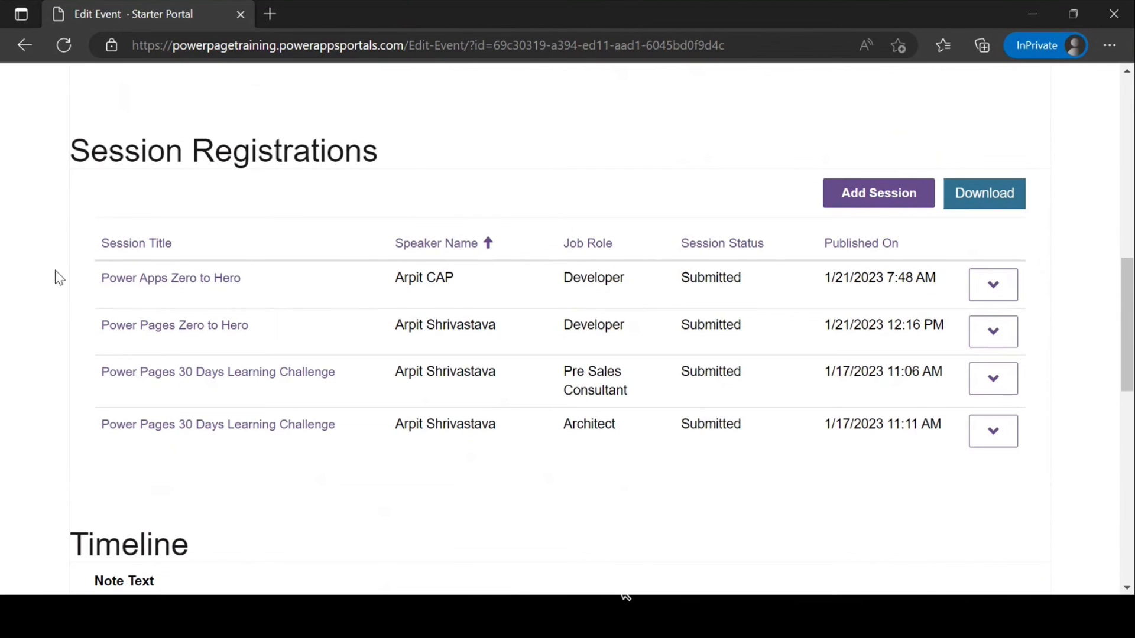
left_click_drag(59, 259, 375, 451)
left_click(371, 490)
Check which actions the Event Documents section offers the administrator, including those for the file 111.PNG.
scroll(536, 402, "down", 8)
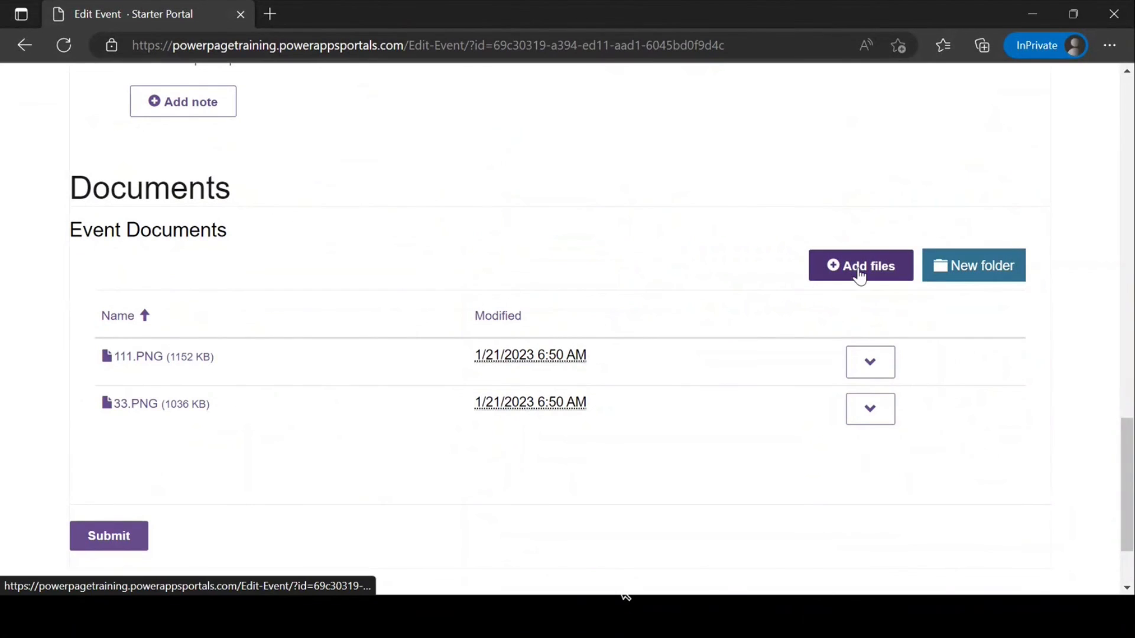
left_click(872, 362)
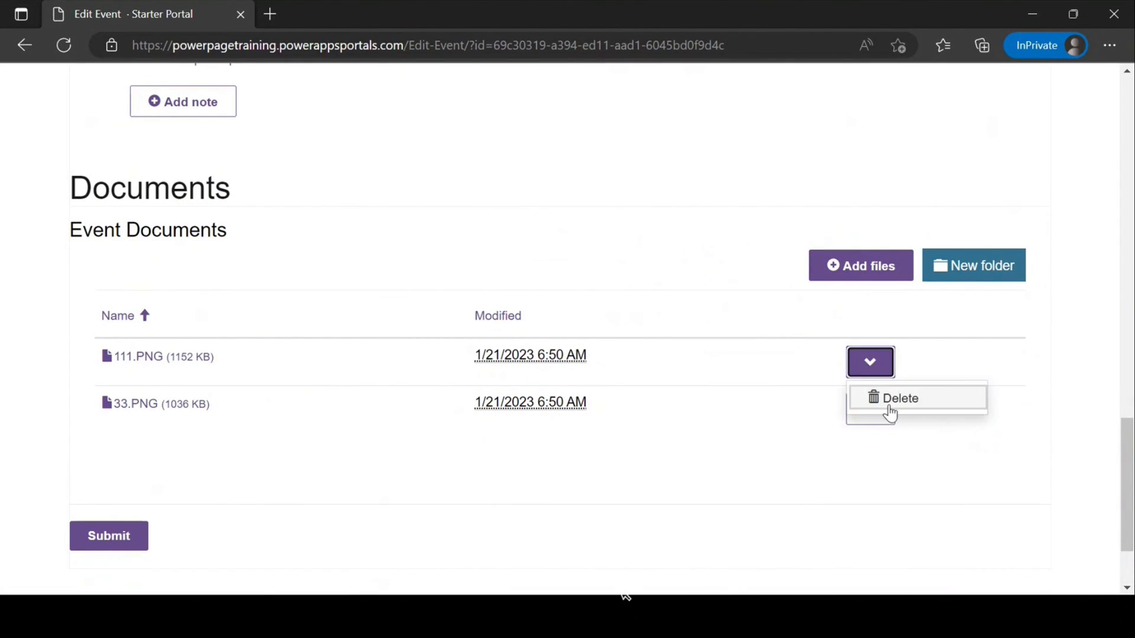
left_click(632, 474)
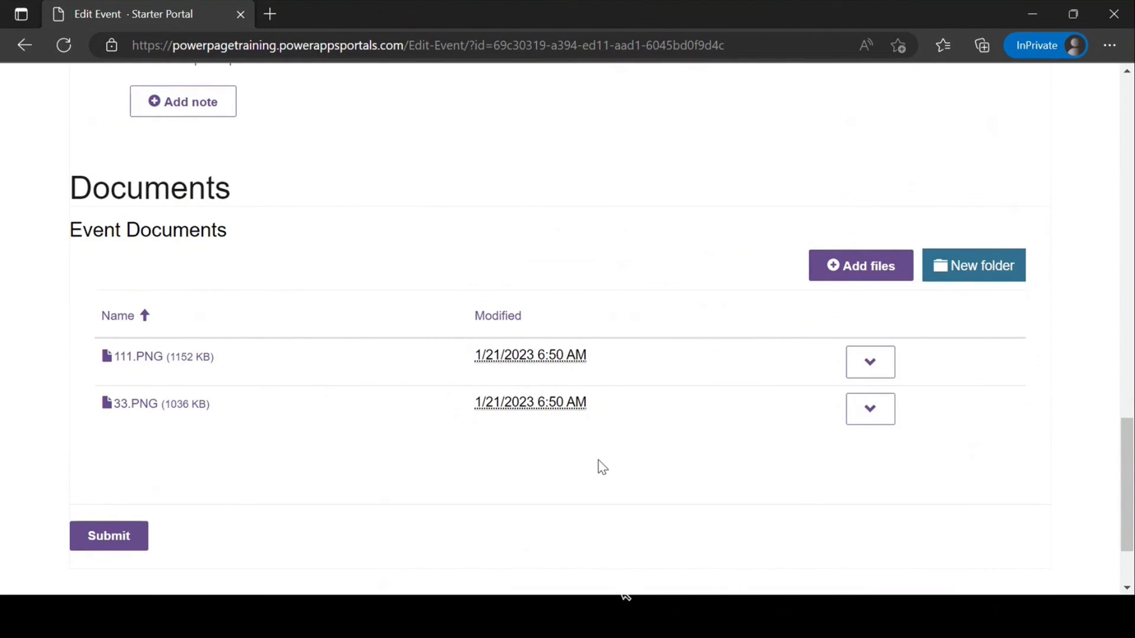
Return to the regular browser window and open the list of active table permissions in Portal Management.
key("alt+Tab")
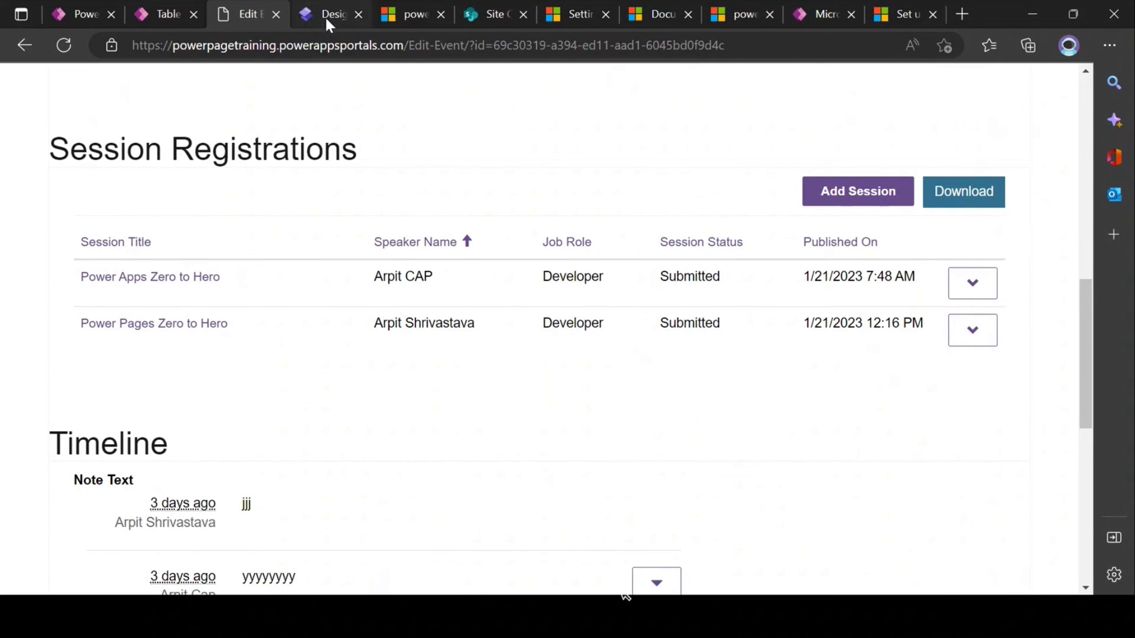
left_click(157, 13)
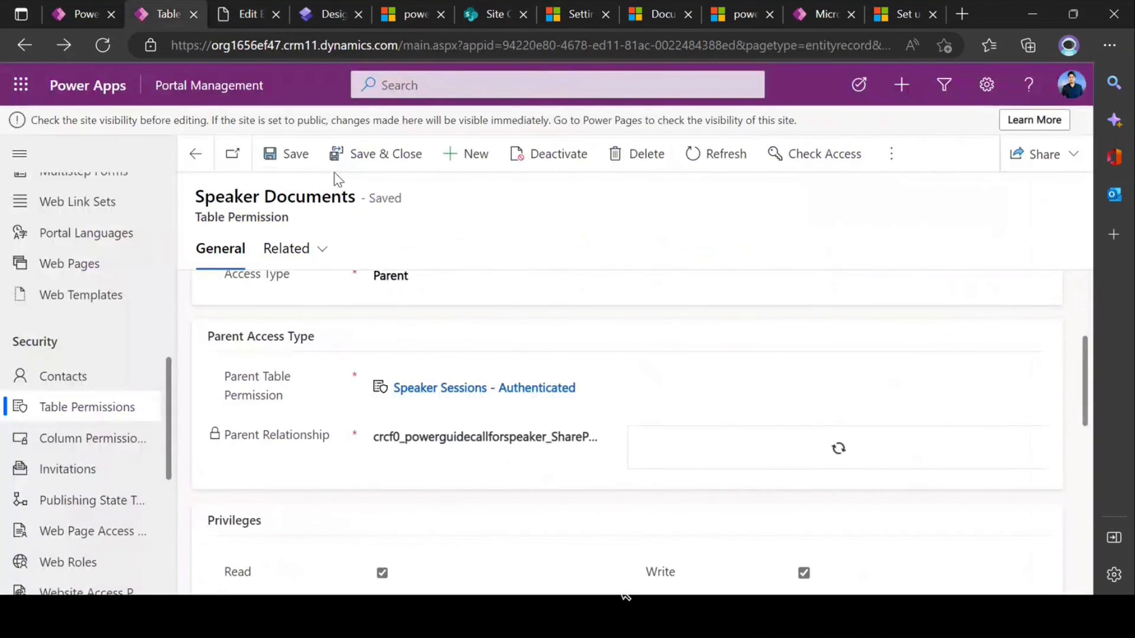
left_click(79, 414)
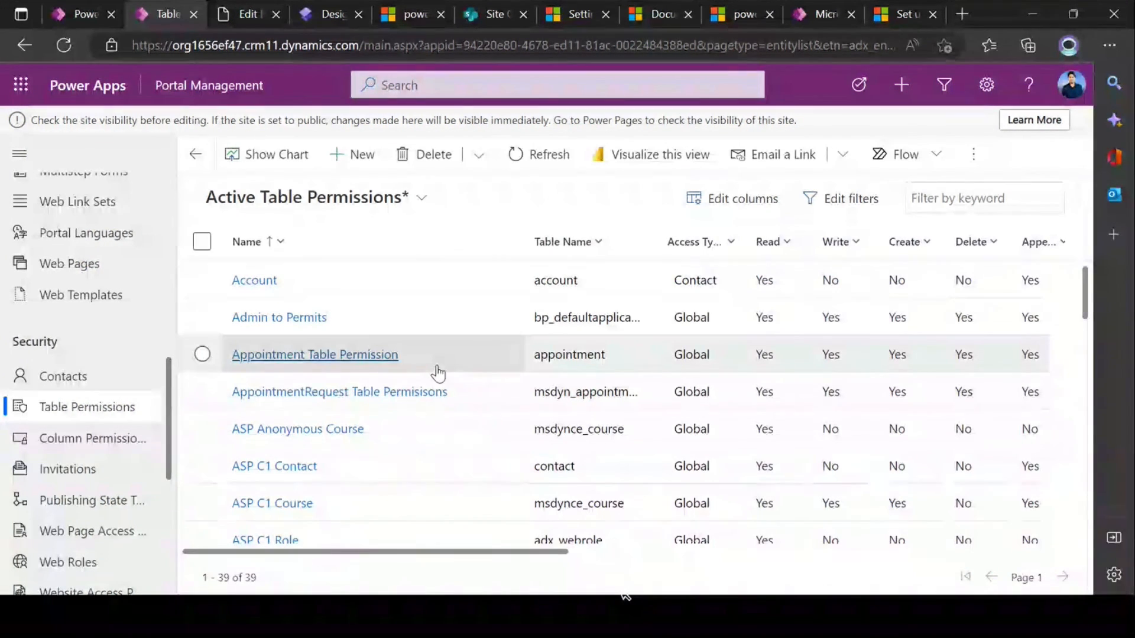
scroll(435, 372, "down", 2)
scroll(438, 371, "up", 2)
Filter the active table permissions by adding the condition Website Equals powerpagetraining.
left_click(869, 199)
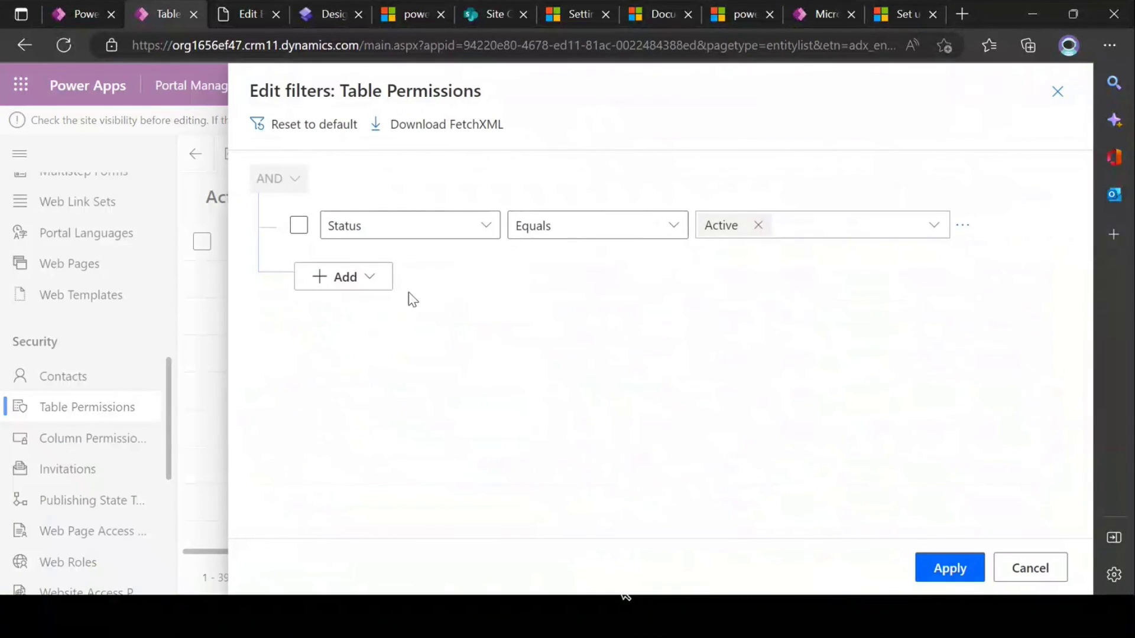
left_click(378, 277)
left_click(391, 301)
left_click(468, 292)
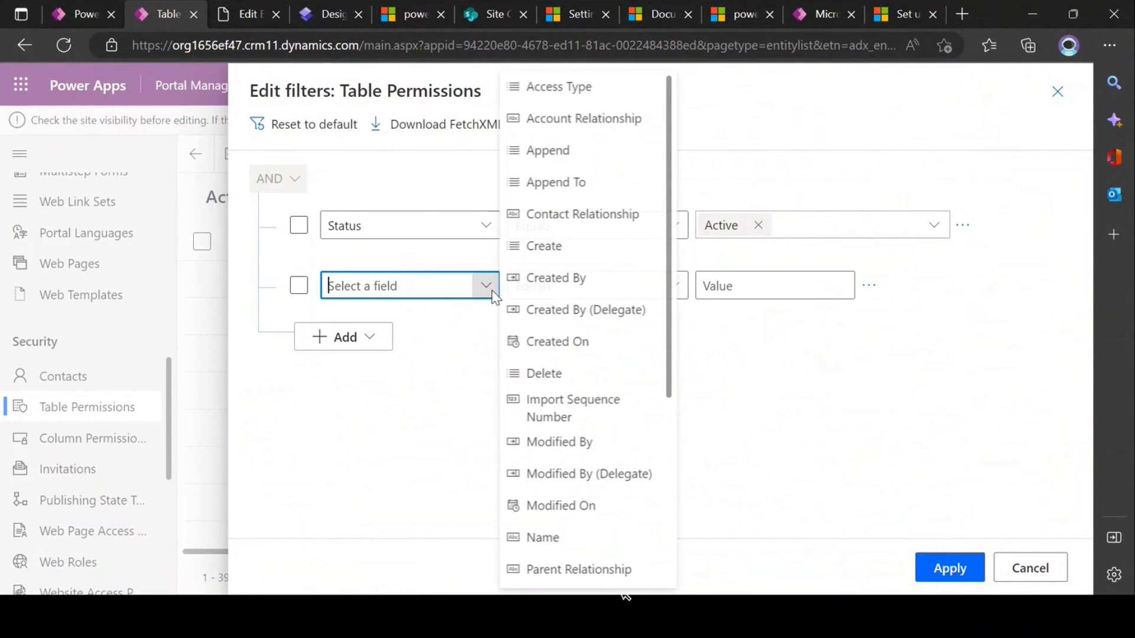
scroll(598, 405, "down", 5)
left_click(564, 541)
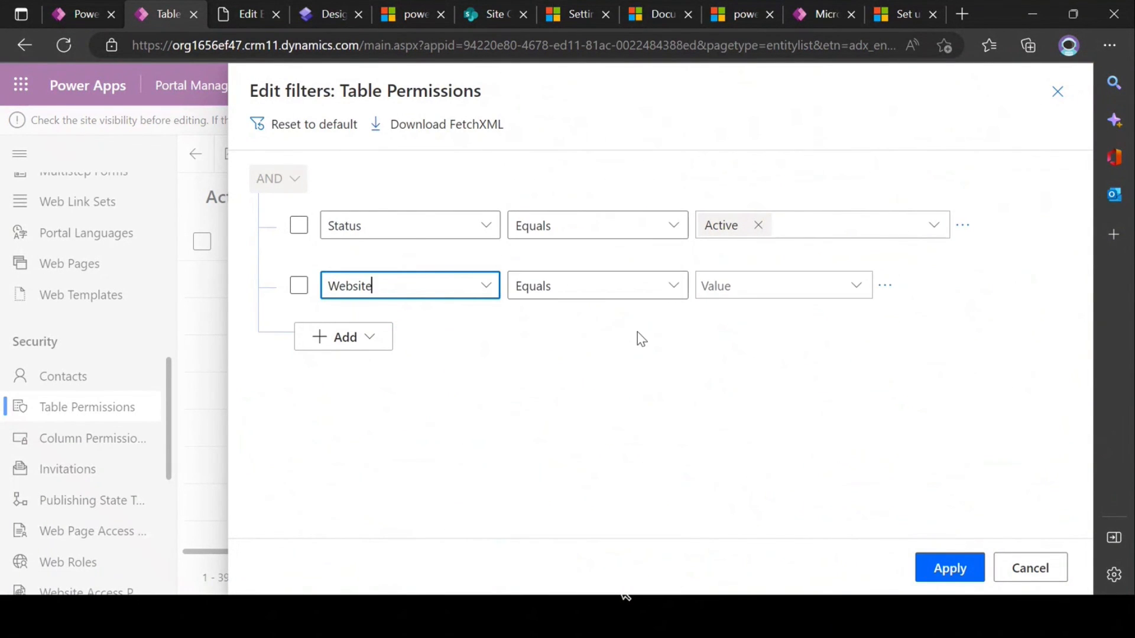
left_click(597, 285)
left_click(871, 290)
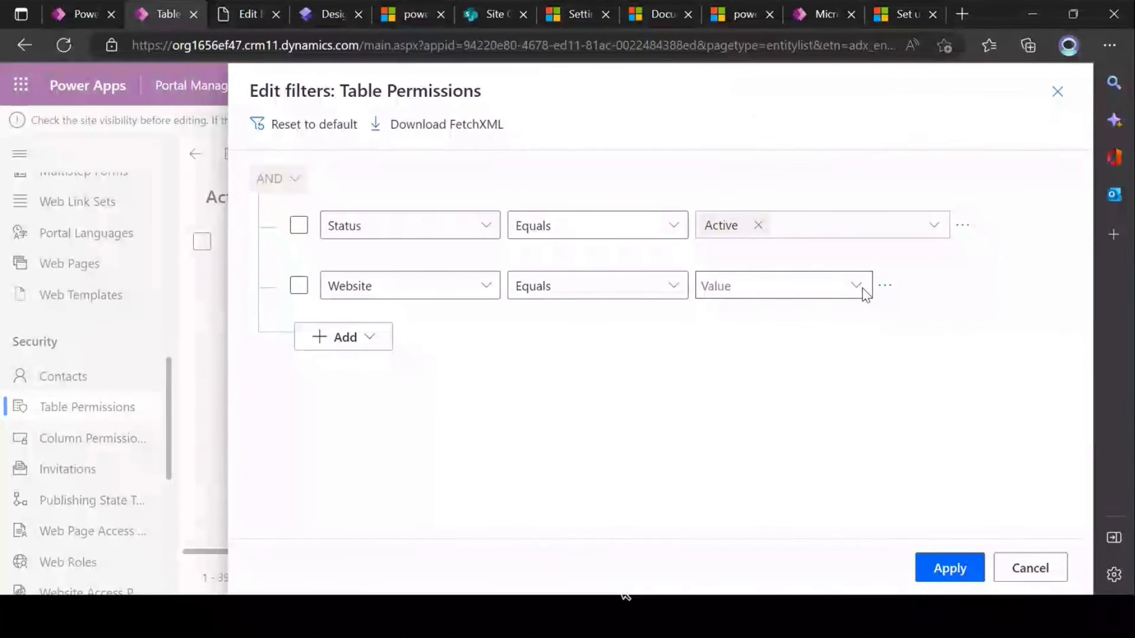
left_click(855, 292)
left_click(857, 317)
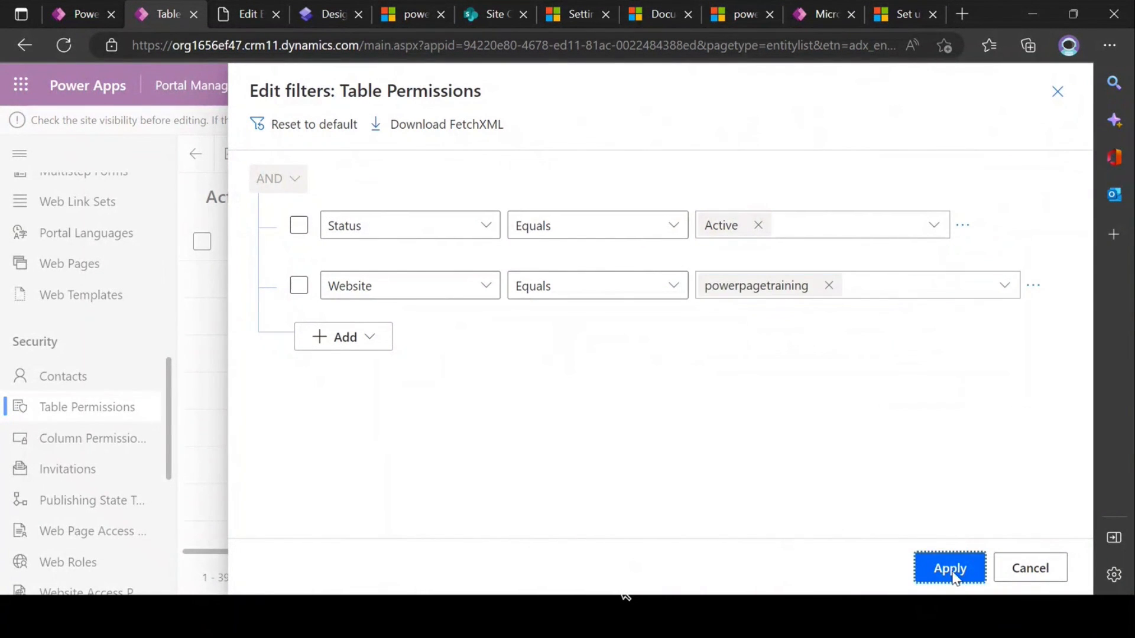
left_click(950, 568)
Look over the filtered table permissions, comparing the Admin and Authenticated entries for events and event documents.
scroll(262, 402, "down", 2)
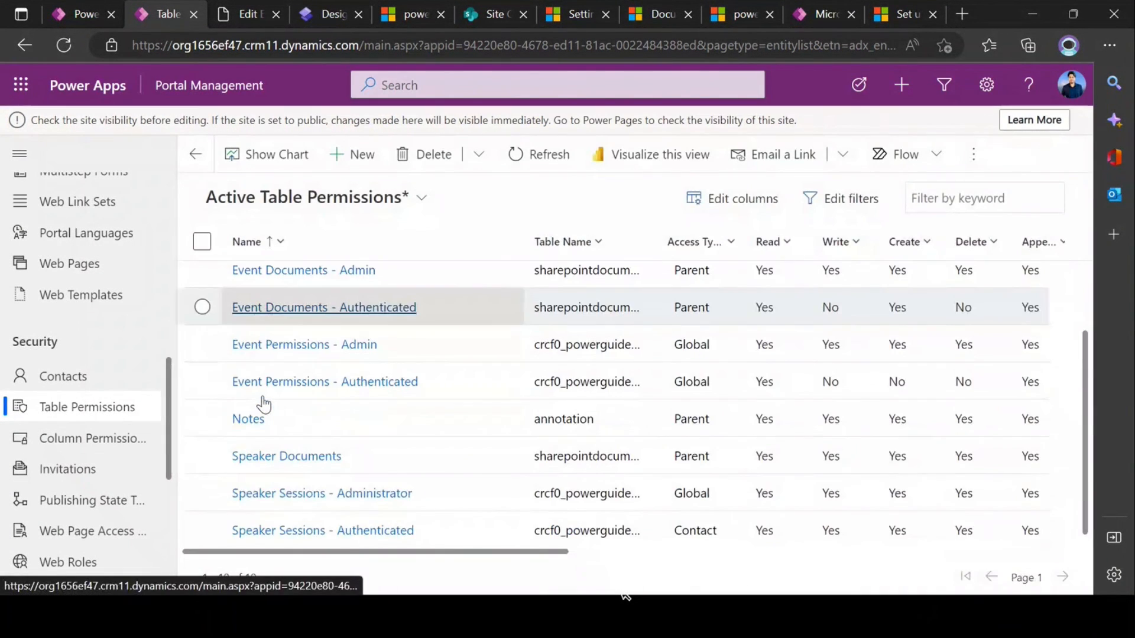
scroll(373, 393, "up", 1)
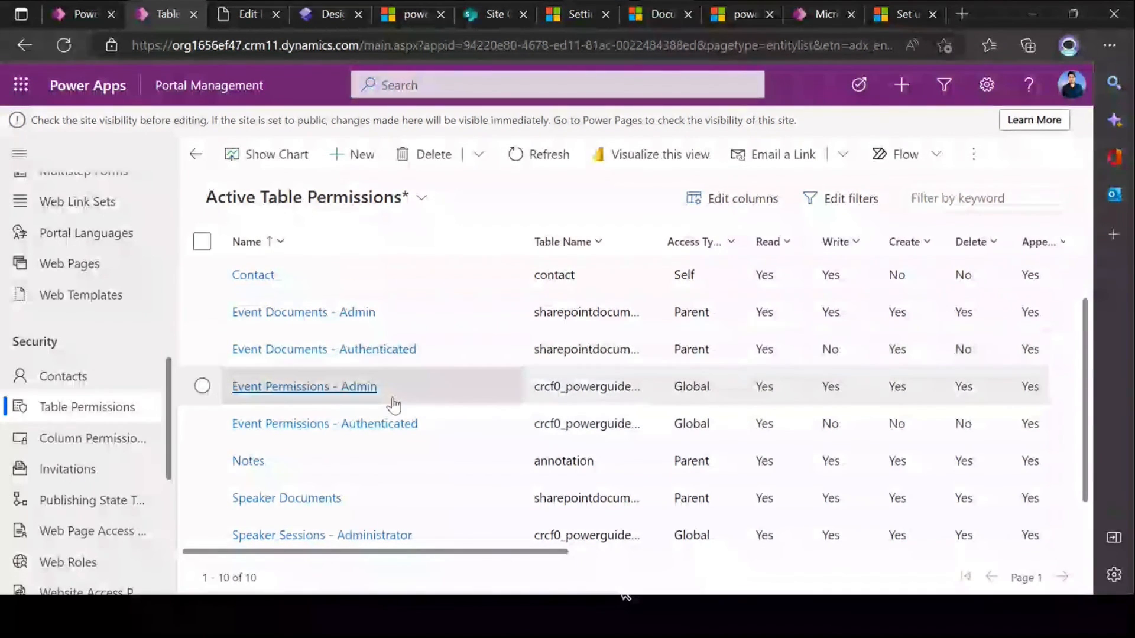
scroll(388, 398, "up", 1)
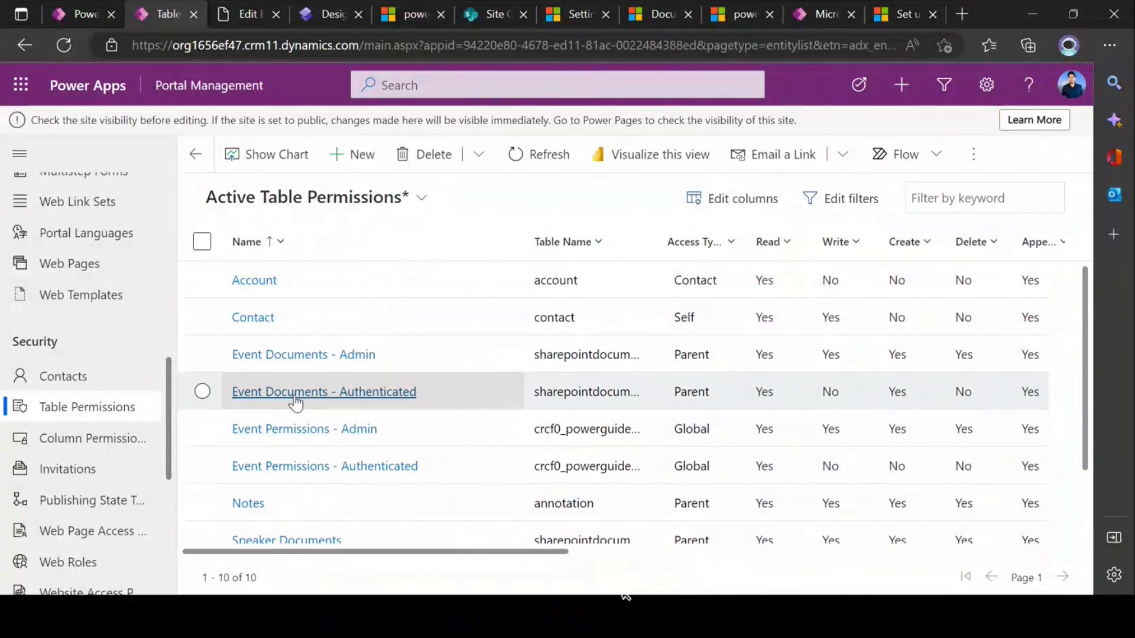
Open the Event Documents - Authenticated table permission and review its privileges and associated web roles.
left_click(202, 355)
left_click(203, 395)
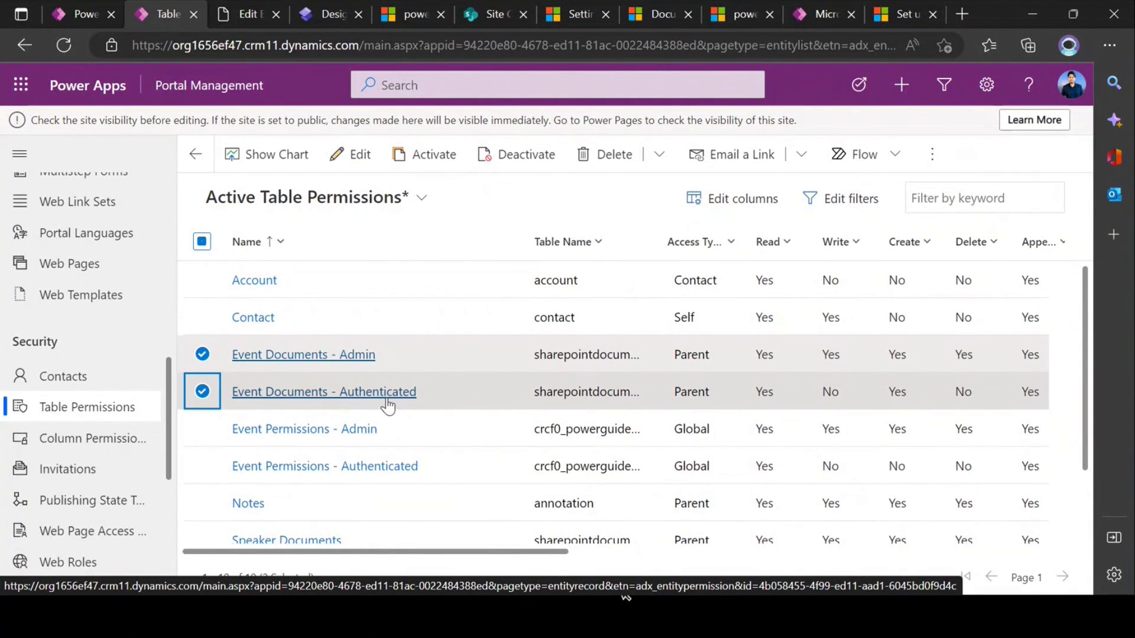
left_click(276, 393)
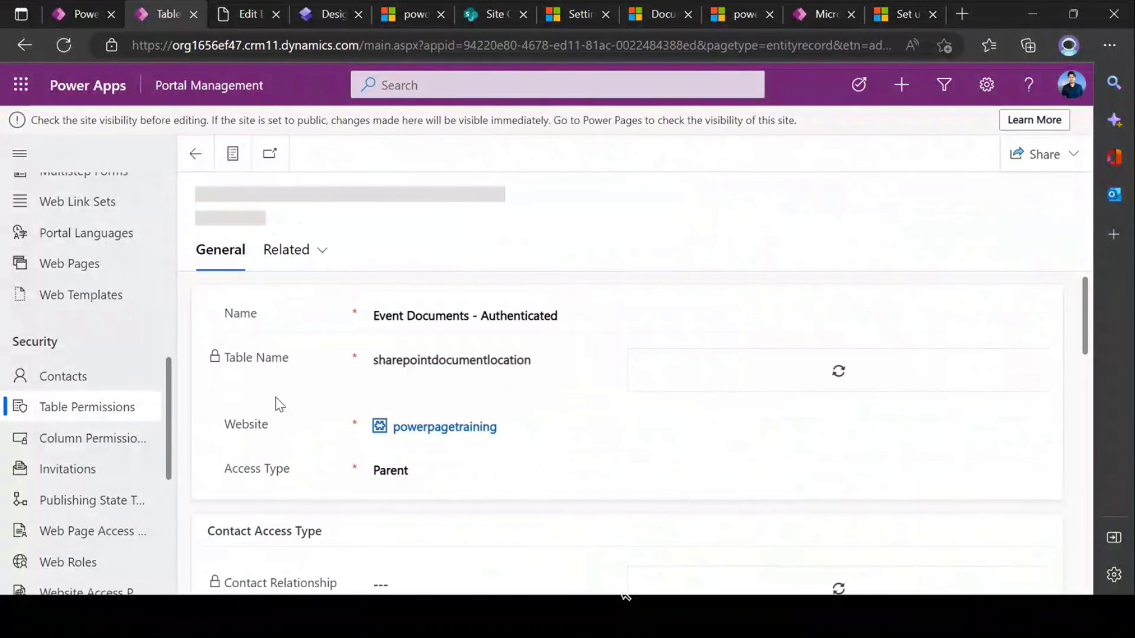
scroll(379, 322, "down", 5)
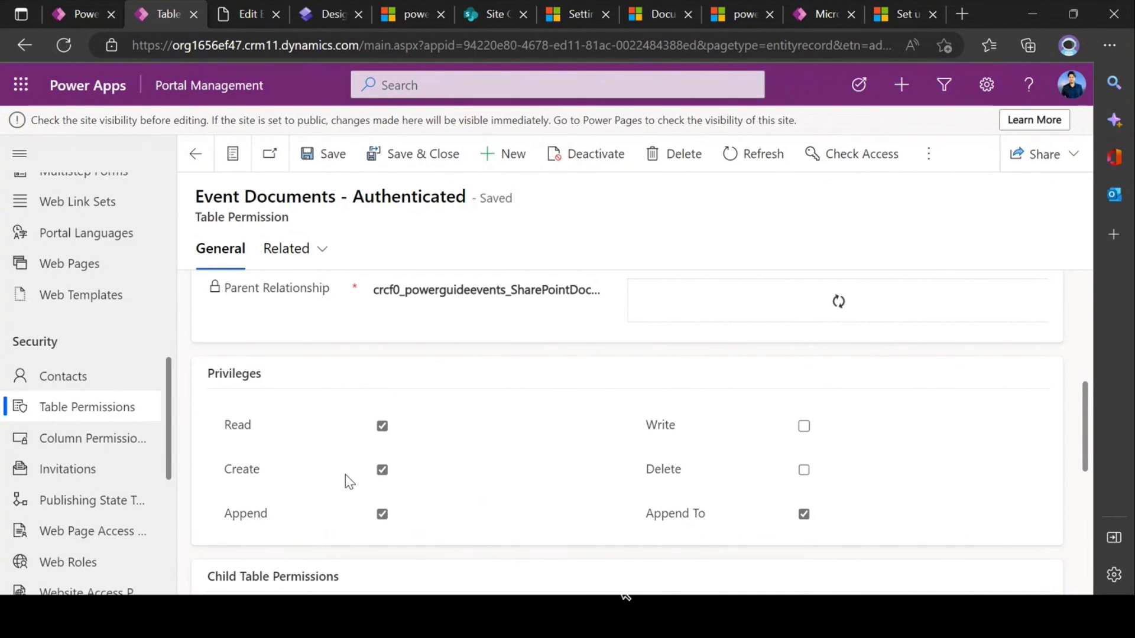
scroll(401, 478, "up", 4)
left_click(291, 248)
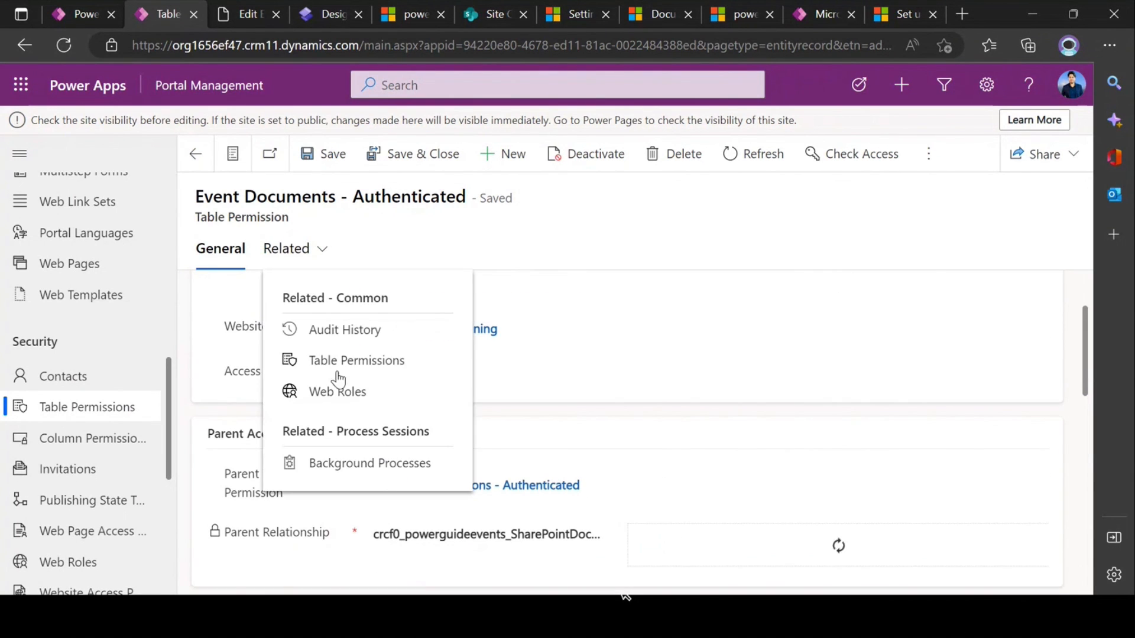
left_click(342, 393)
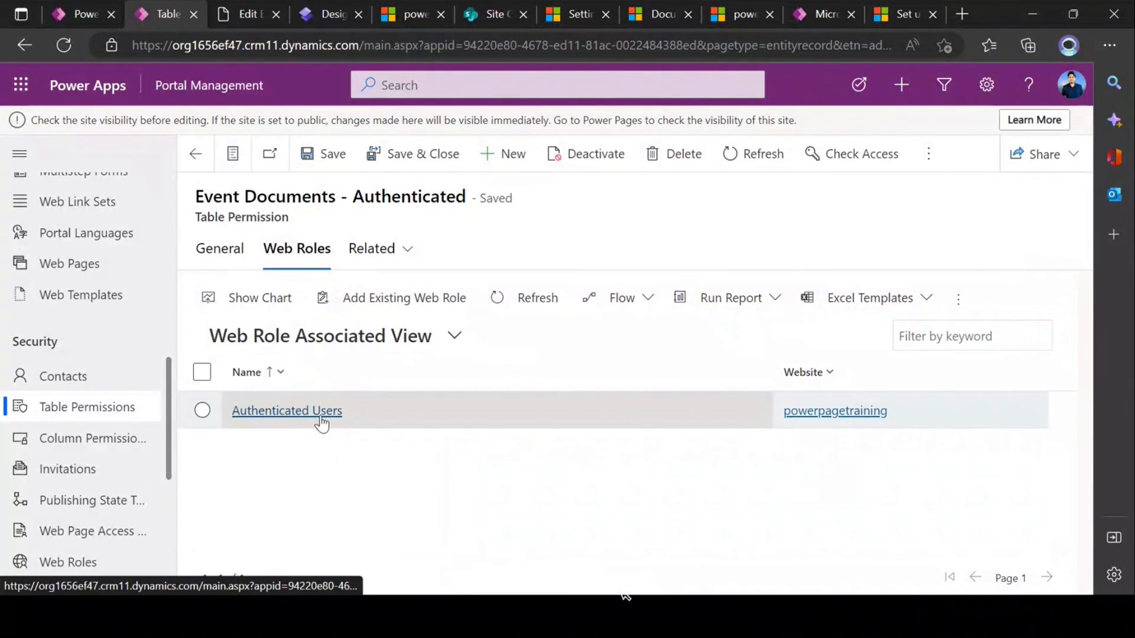
On the authenticated user's Edit Event page, download 111.PNG from the Event Documents section.
left_click(239, 25)
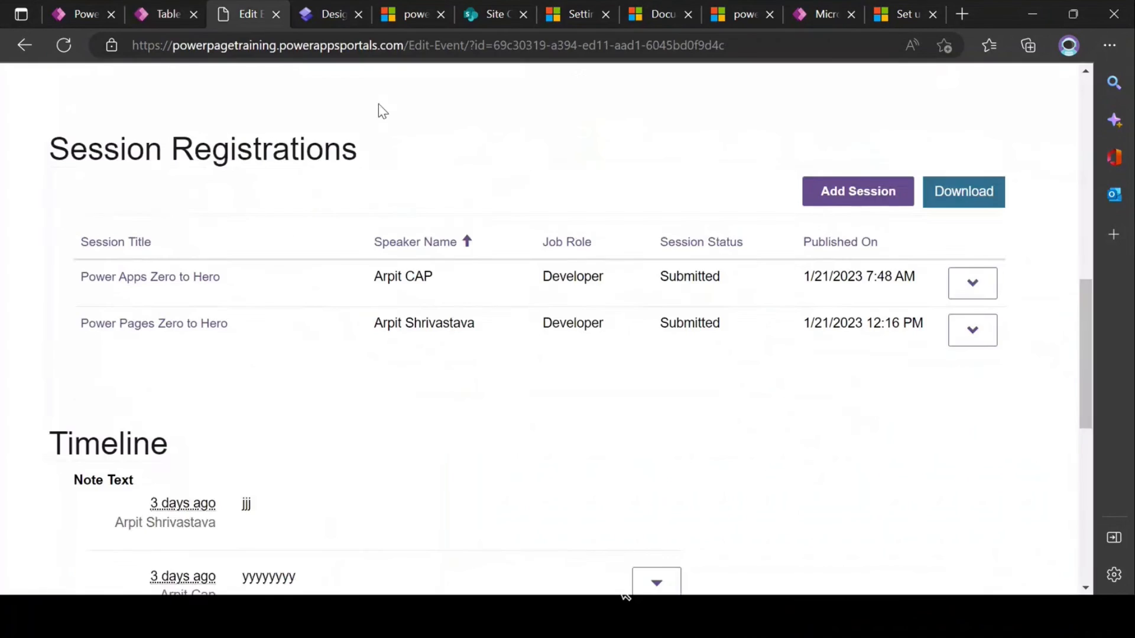
scroll(924, 264, "up", 13)
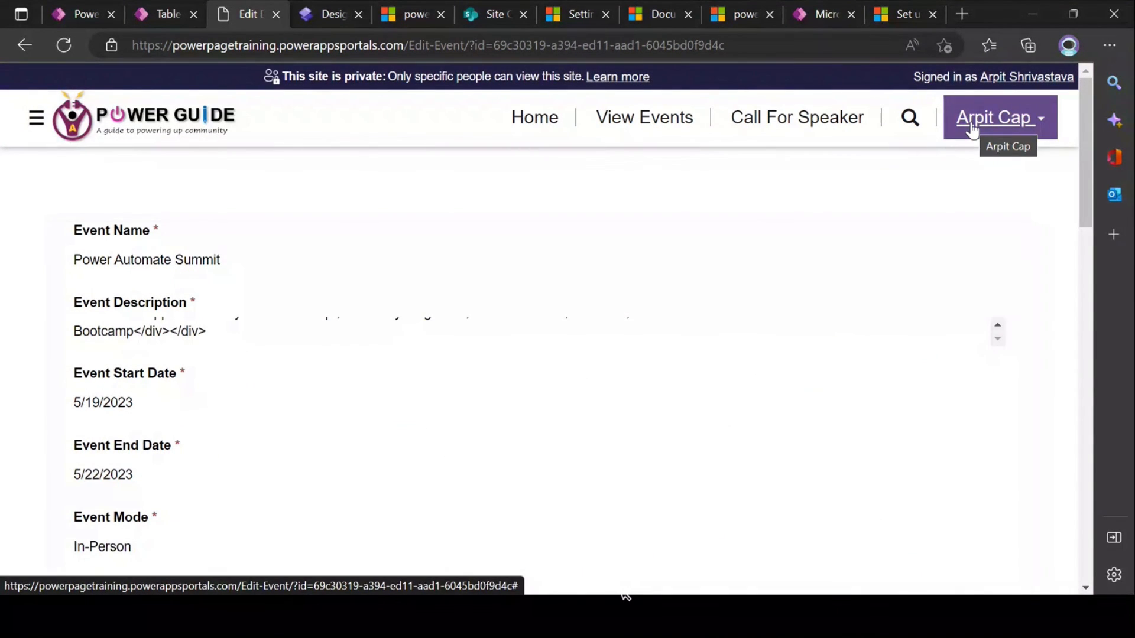
scroll(361, 338, "down", 20)
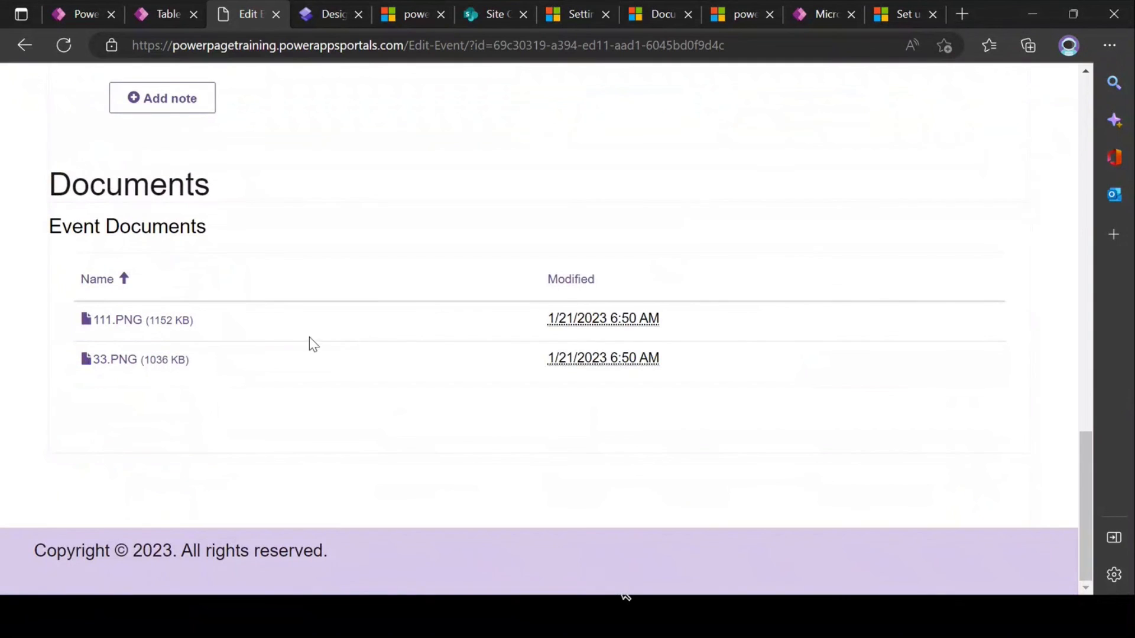
left_click(117, 321)
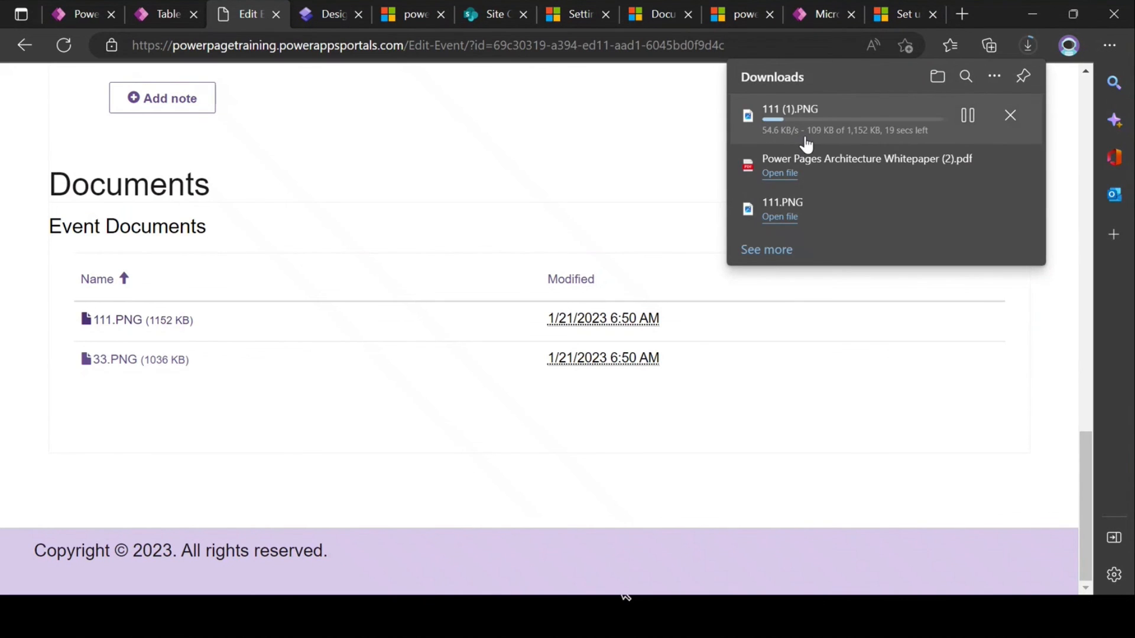
left_click(598, 409)
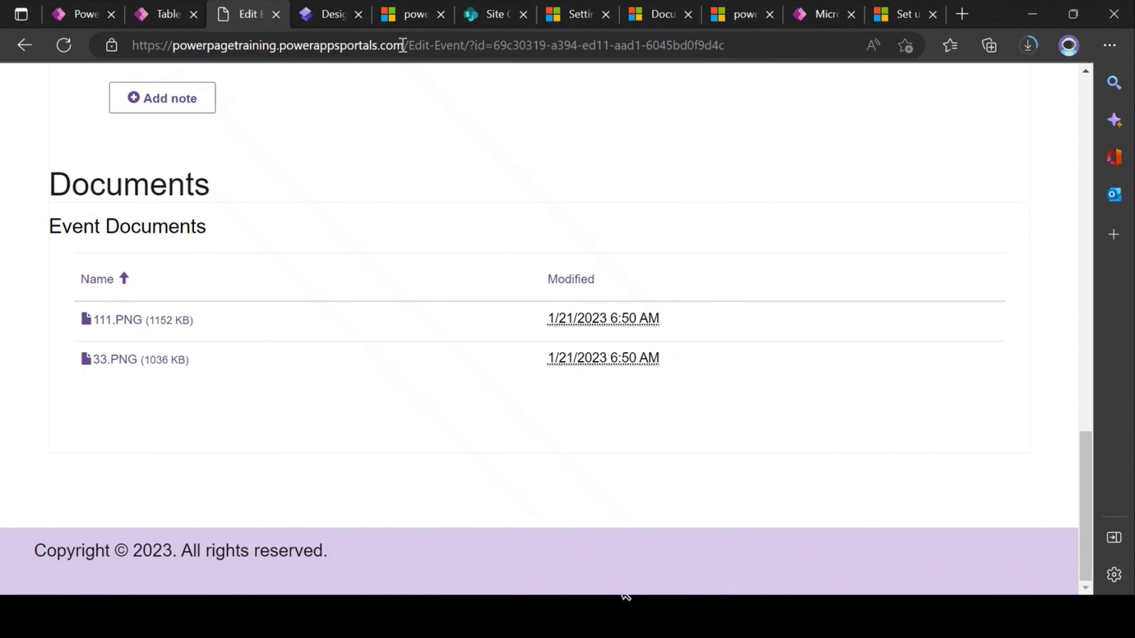
Return to the Event Documents - Authenticated permission and recheck its general details and web roles.
left_click(156, 14)
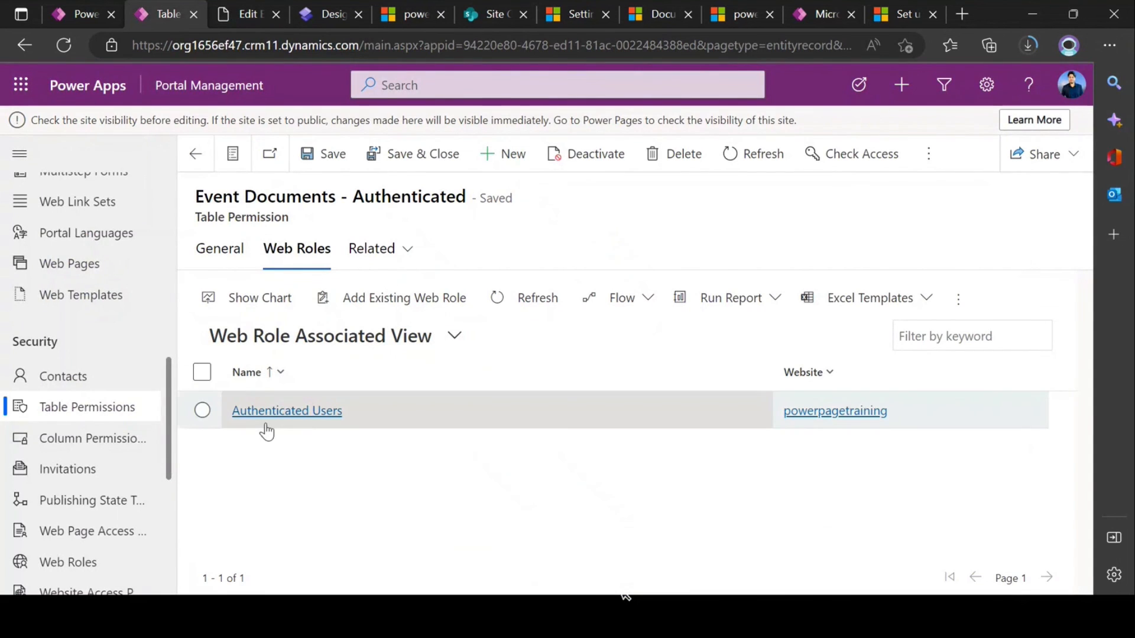
left_click(231, 249)
left_click(589, 321)
left_click(301, 253)
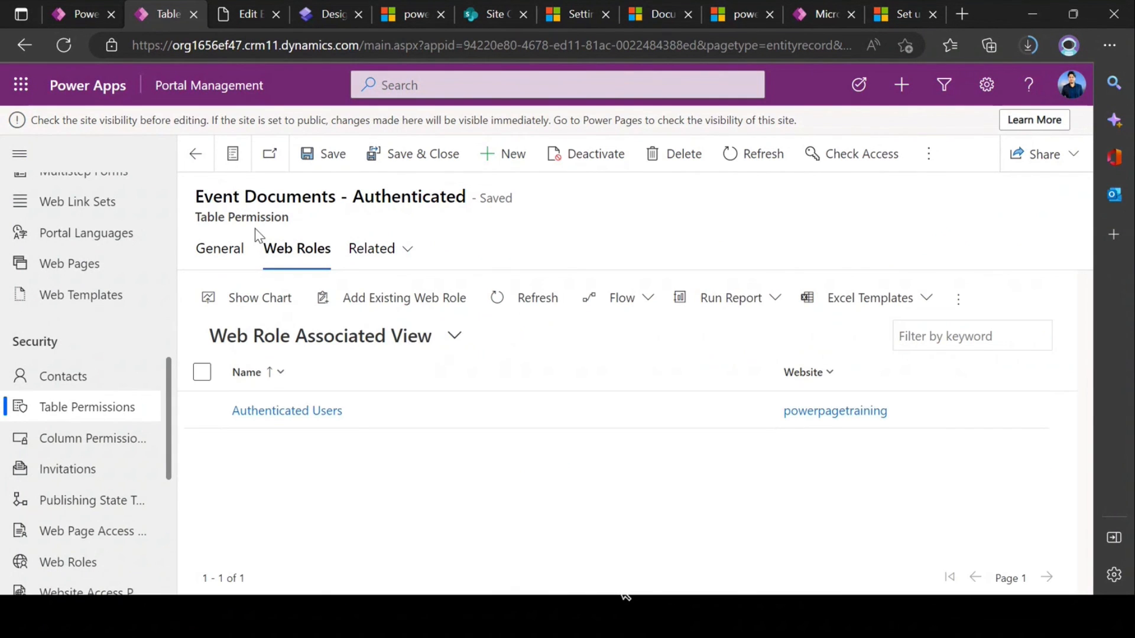
Open the Event Documents - Admin table permission from the list and review its privileges and associated web roles.
left_click(195, 154)
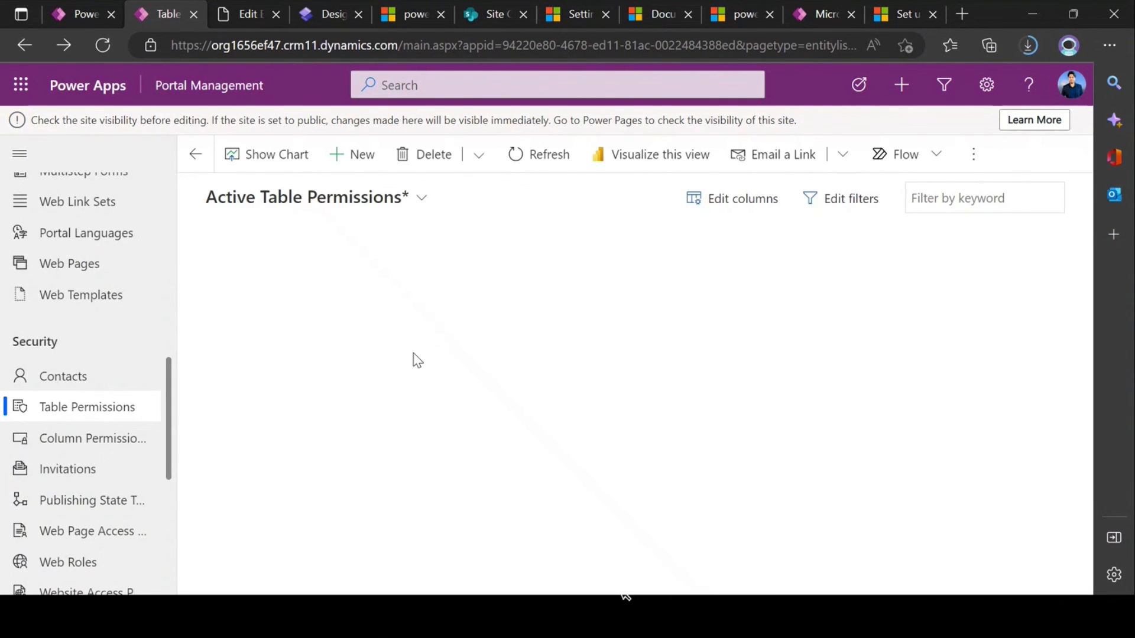
left_click(324, 357)
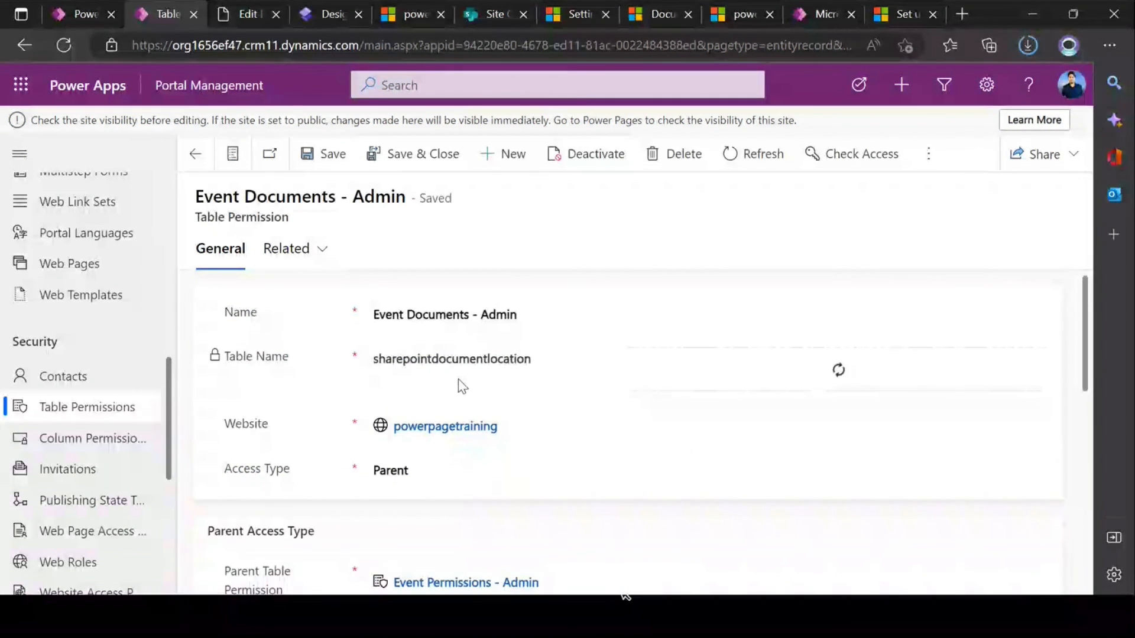
scroll(504, 359, "down", 2)
scroll(856, 449, "down", 5)
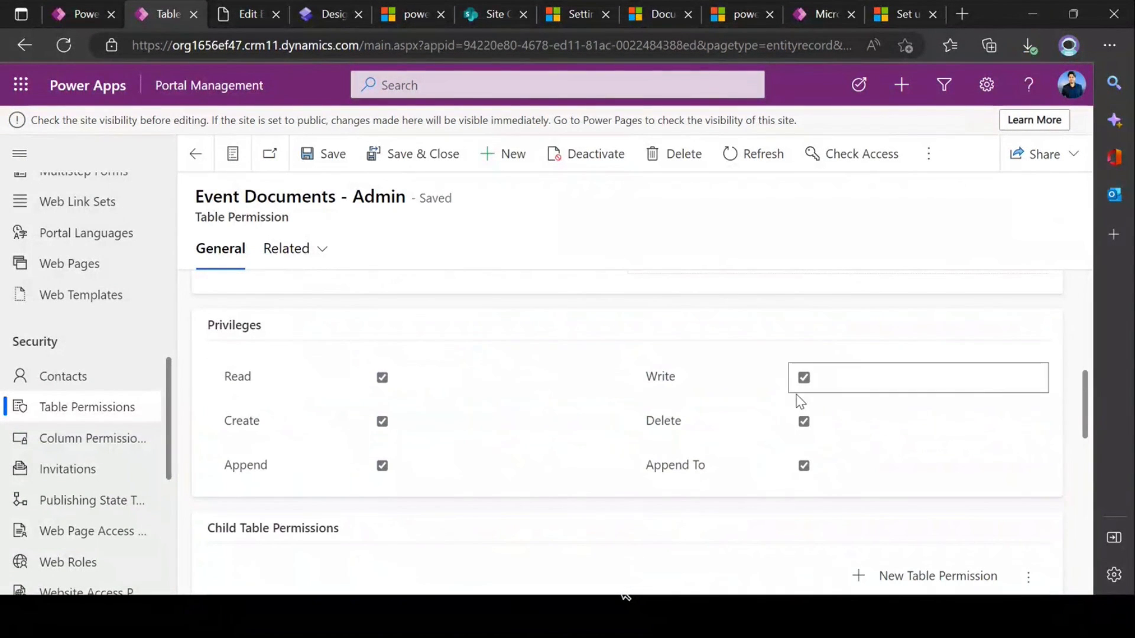
left_click(308, 248)
left_click(334, 391)
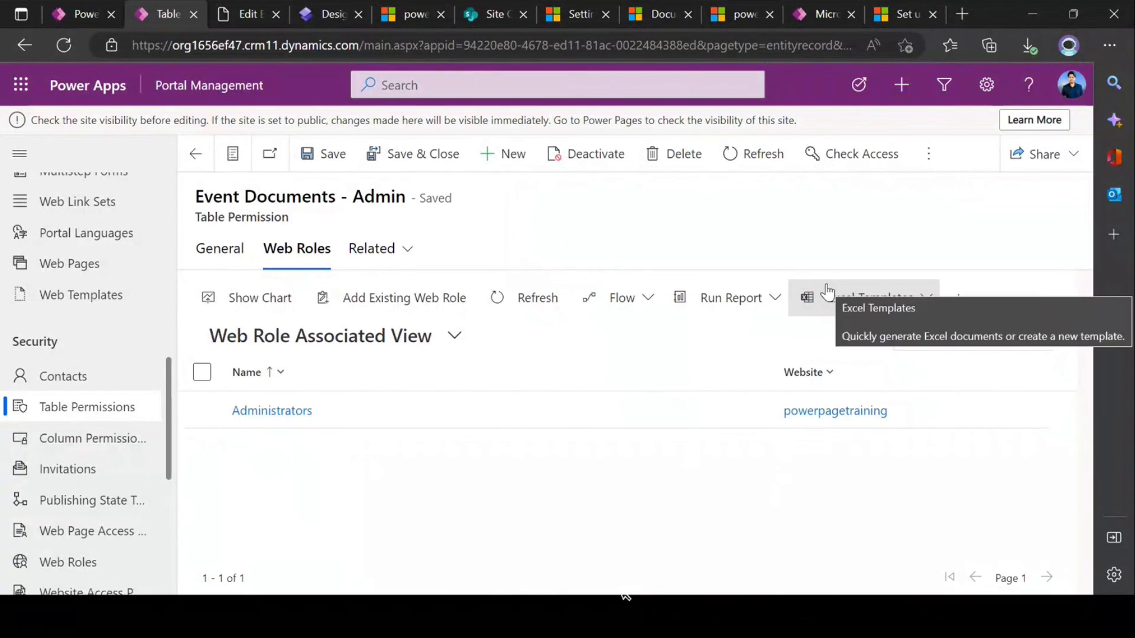
Open the Administrators web role of the Event Documents - Admin permission and list its associated contacts.
key("ctrl+Tab")
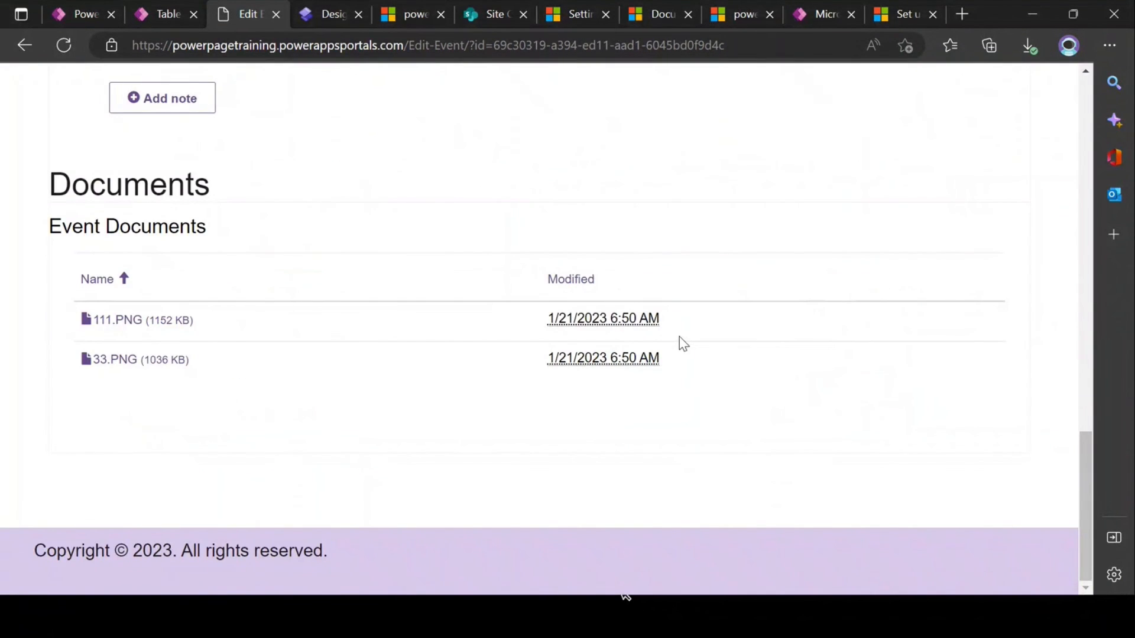
key("ctrl+shift+Tab")
left_click(278, 407)
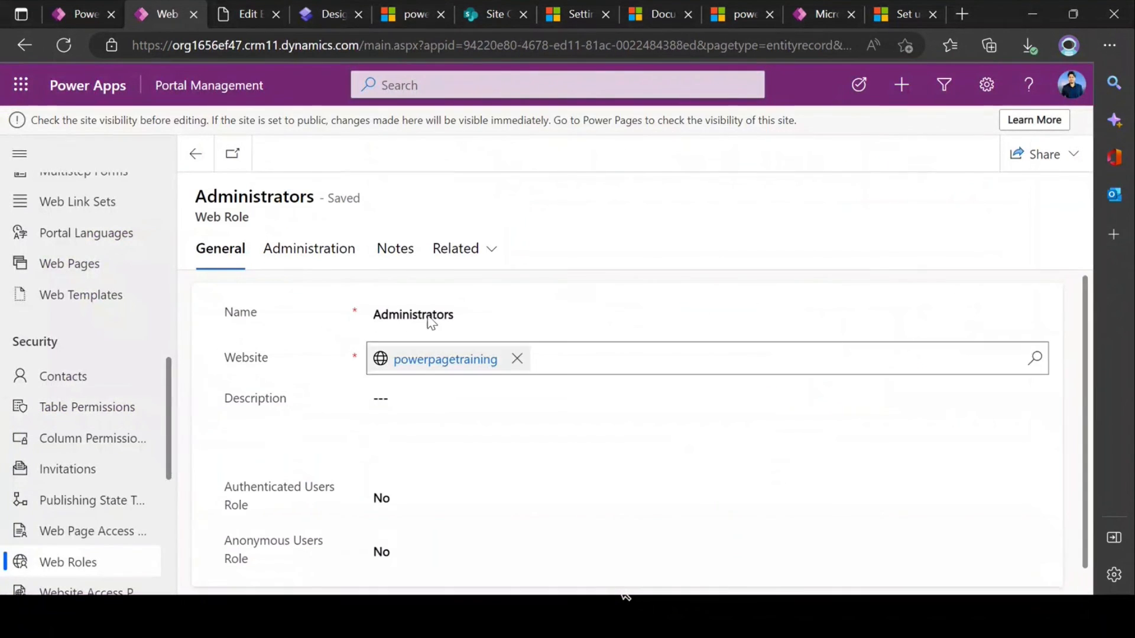
left_click(480, 248)
left_click(581, 449)
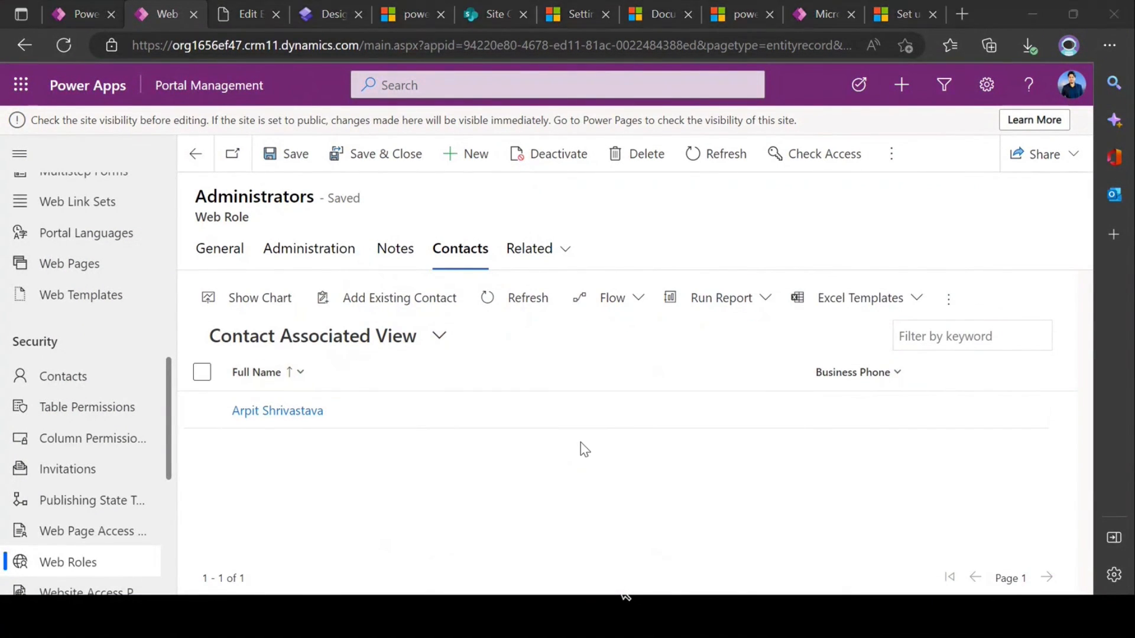
Check which account is signed in on the Edit Event page in the regular browser window.
key("ctrl+Tab")
scroll(743, 392, "up", 8)
scroll(744, 392, "up", 15)
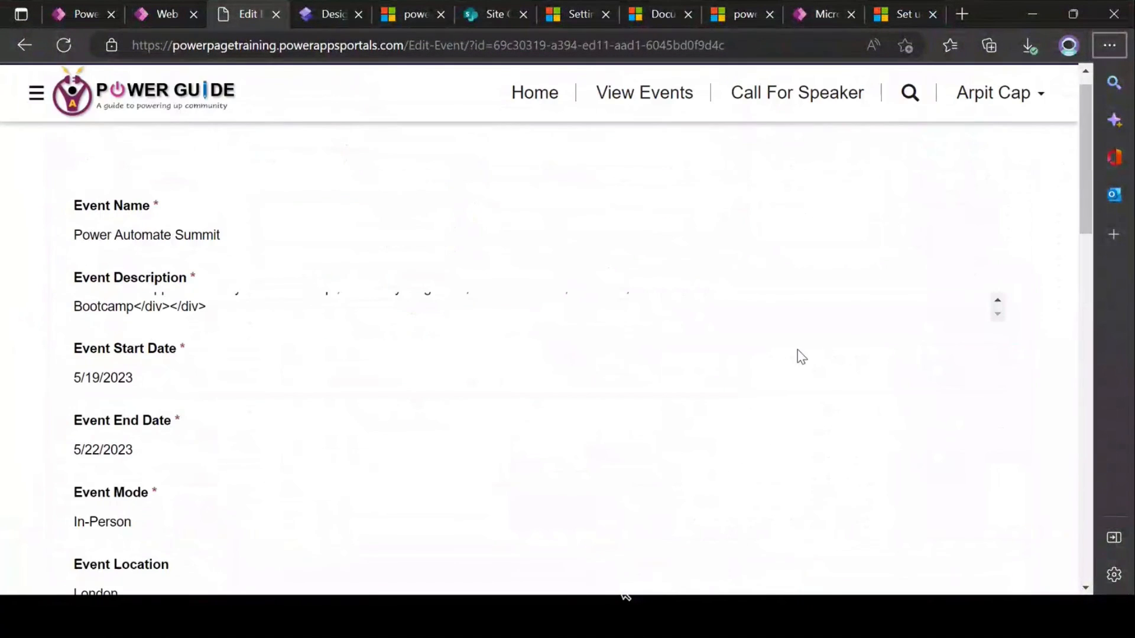
Review the administrator's Edit Event page in the InPrivate window, including the actions offered for 111.PNG.
key("alt+Tab")
key("alt+Tab")
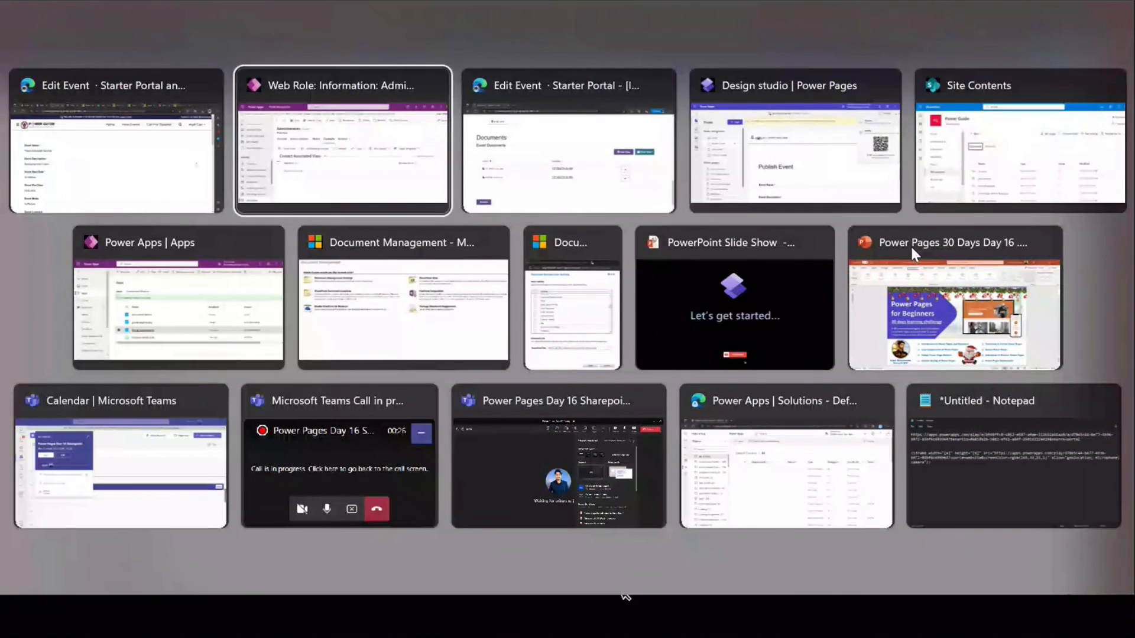
scroll(679, 402, "up", 20)
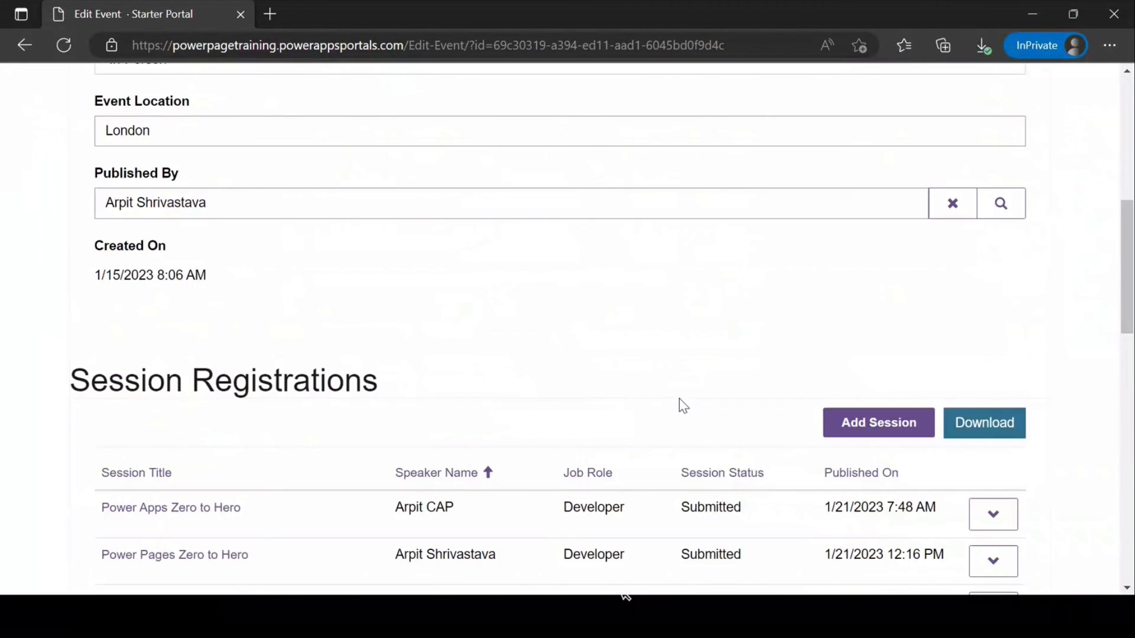
scroll(679, 396, "down", 8)
scroll(834, 378, "down", 15)
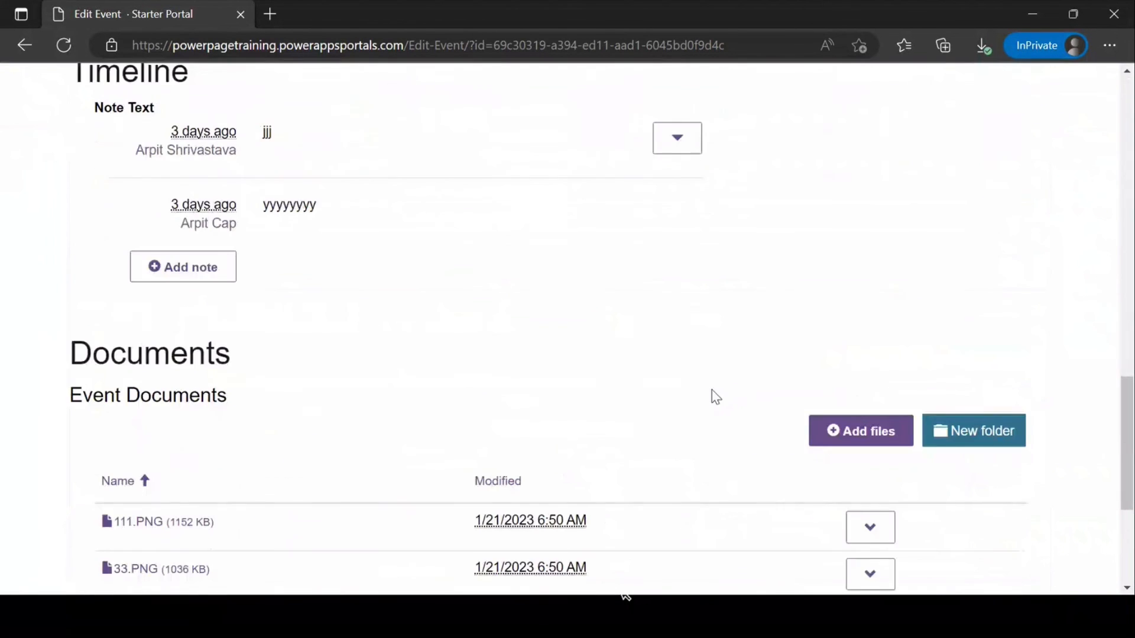
left_click(865, 250)
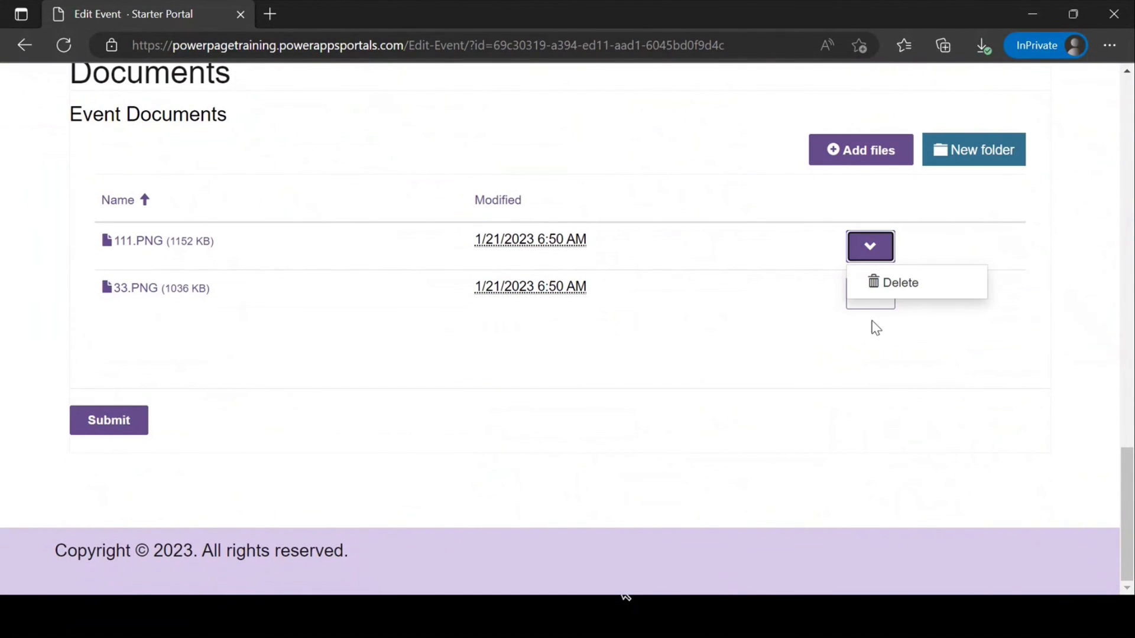
left_click(494, 438)
scroll(493, 437, "up", 20)
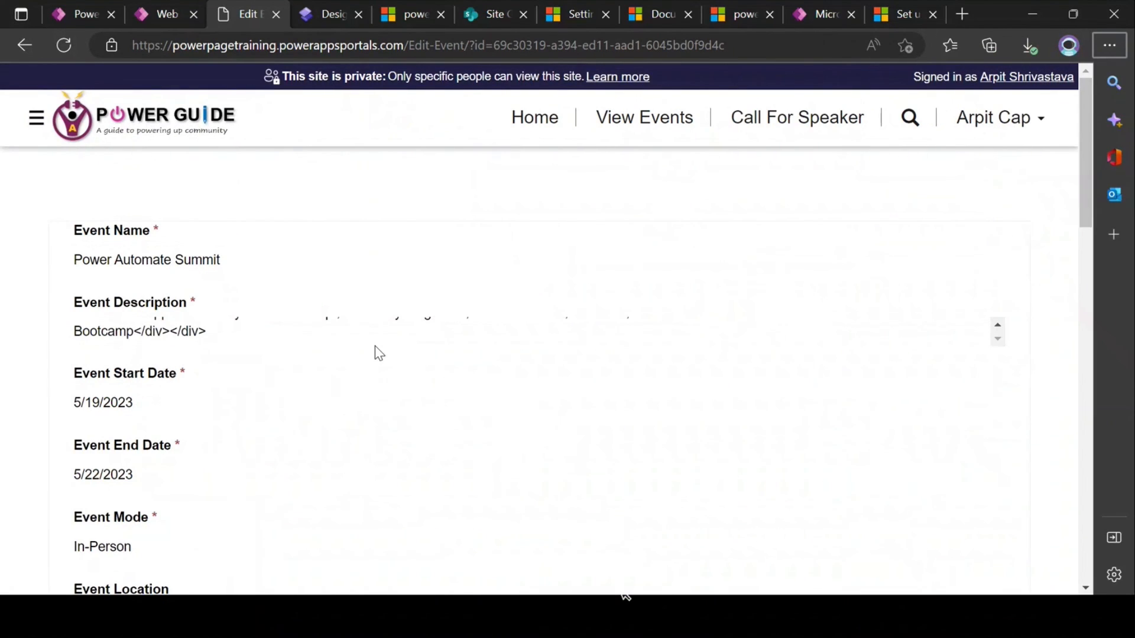
Return to the active table permissions in Portal Management and examine the privileges of Event Permissions - Authenticated.
left_click(176, 24)
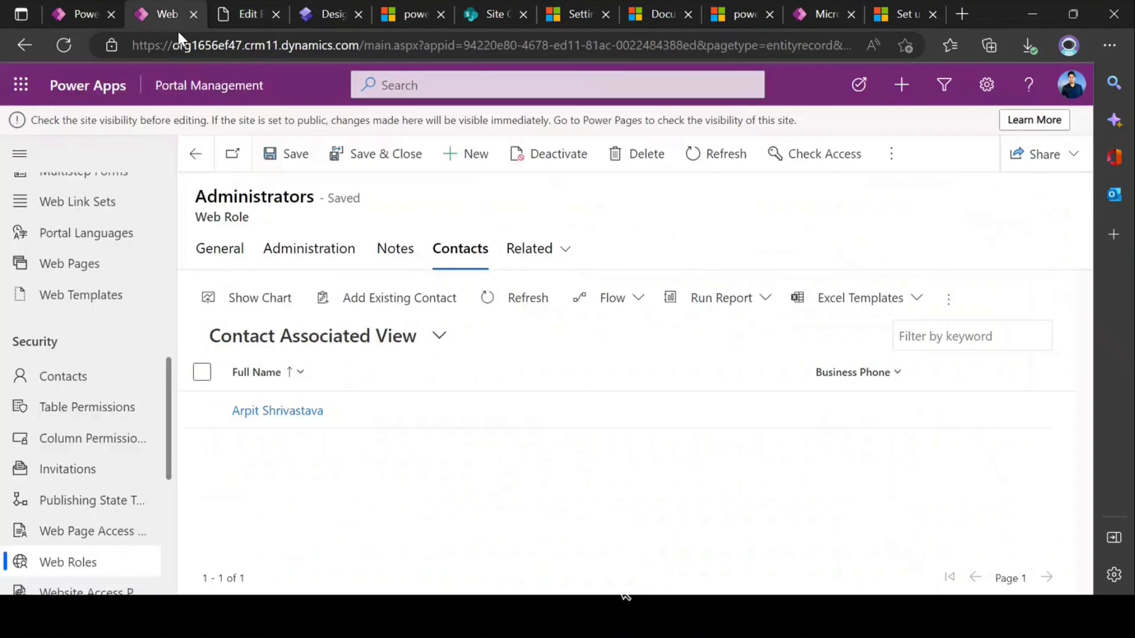
left_click(195, 154)
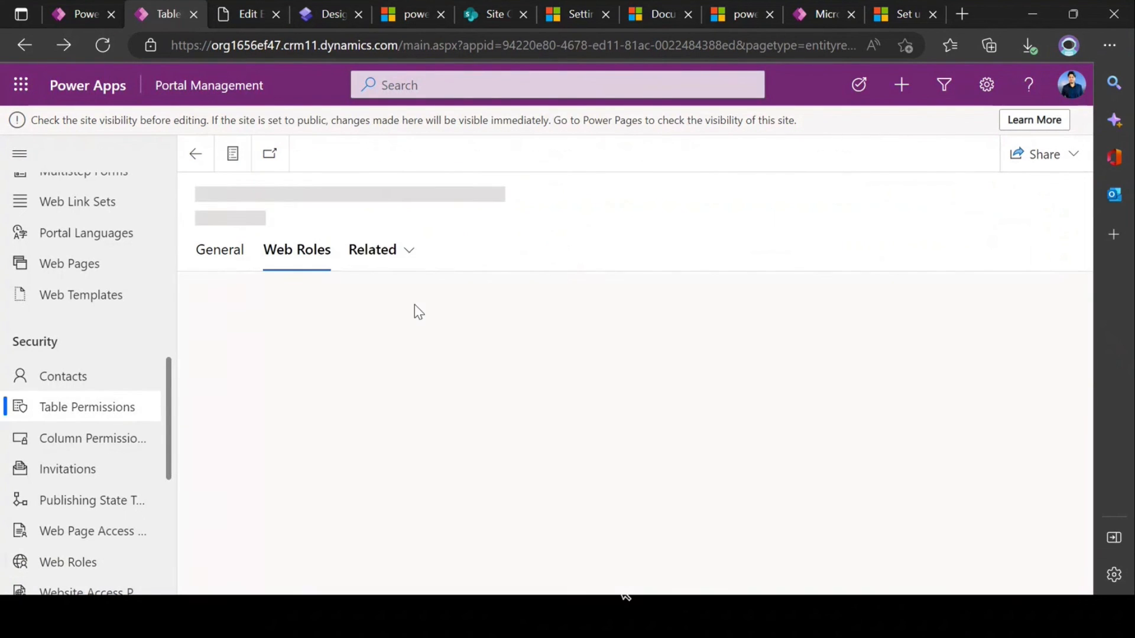
left_click(196, 155)
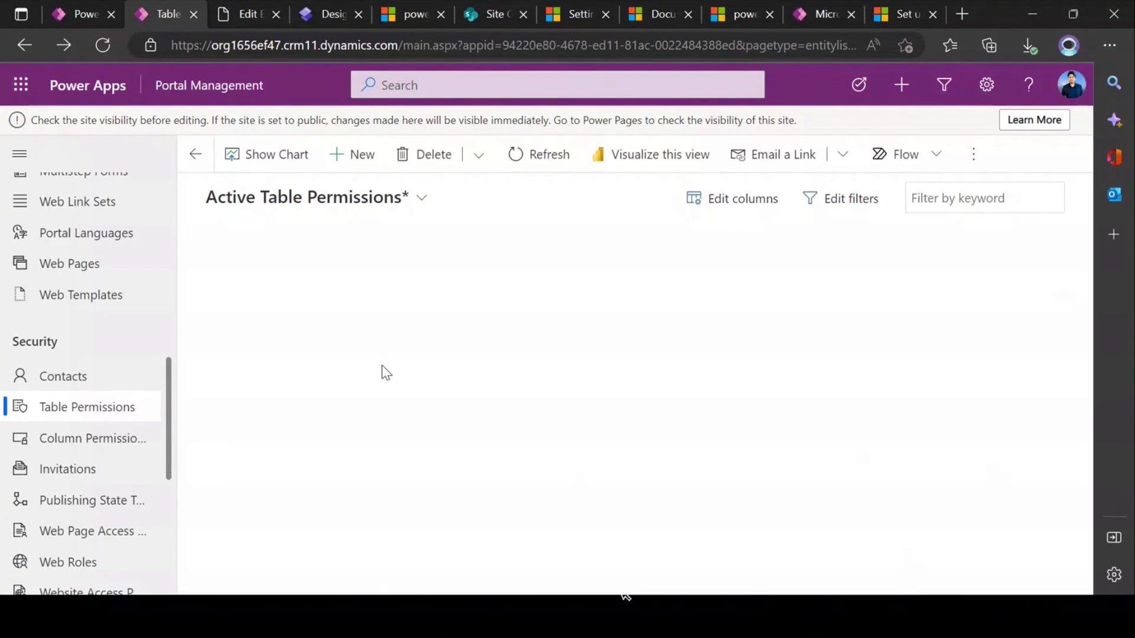
scroll(382, 367, "down", 1)
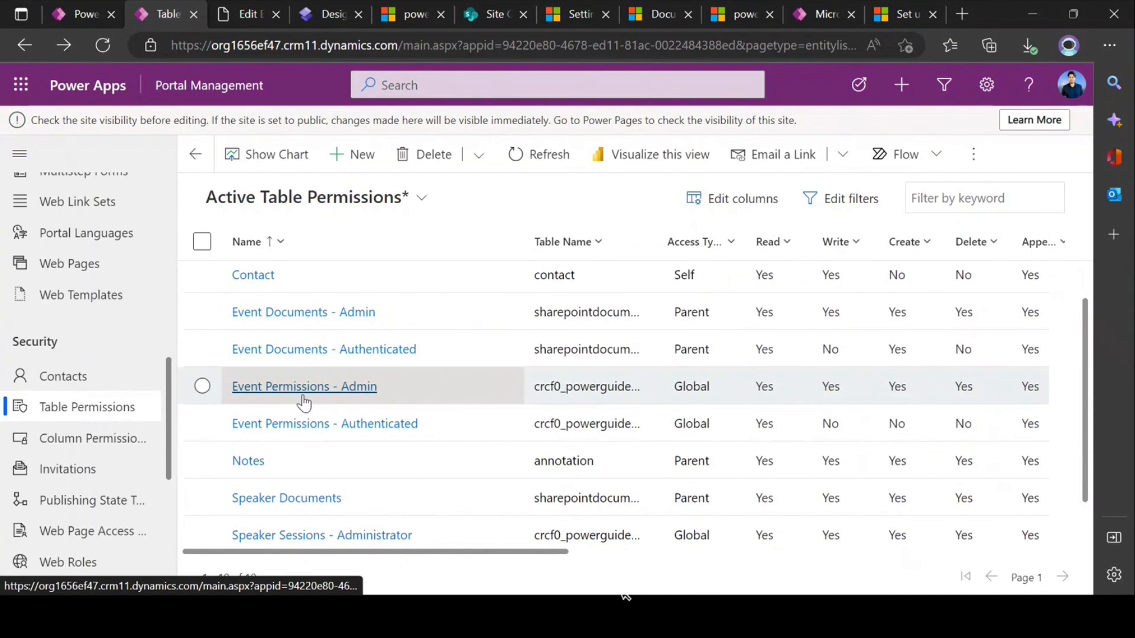
left_click(307, 425)
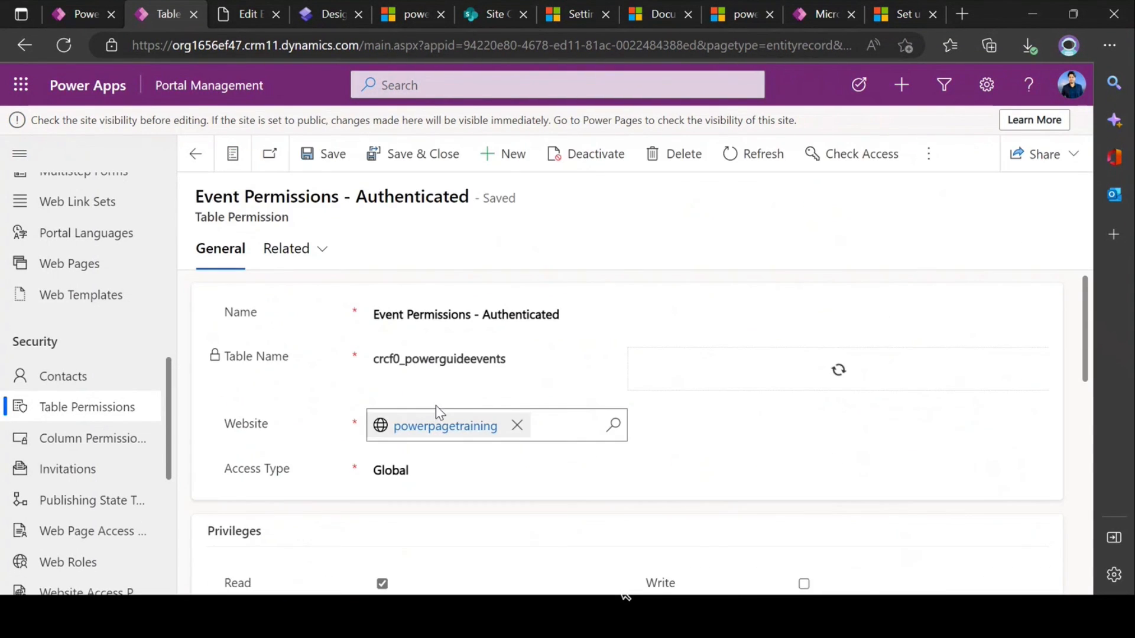
scroll(387, 335, "down", 3)
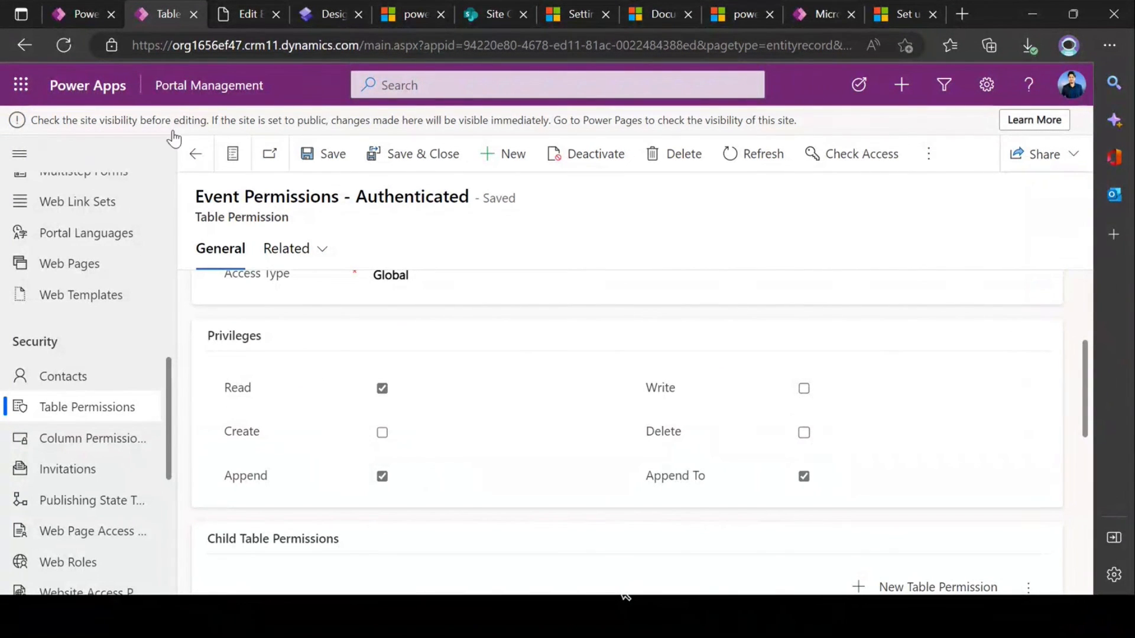
Open Event Permissions - Admin from the table permissions list and examine its privileges.
left_click(195, 154)
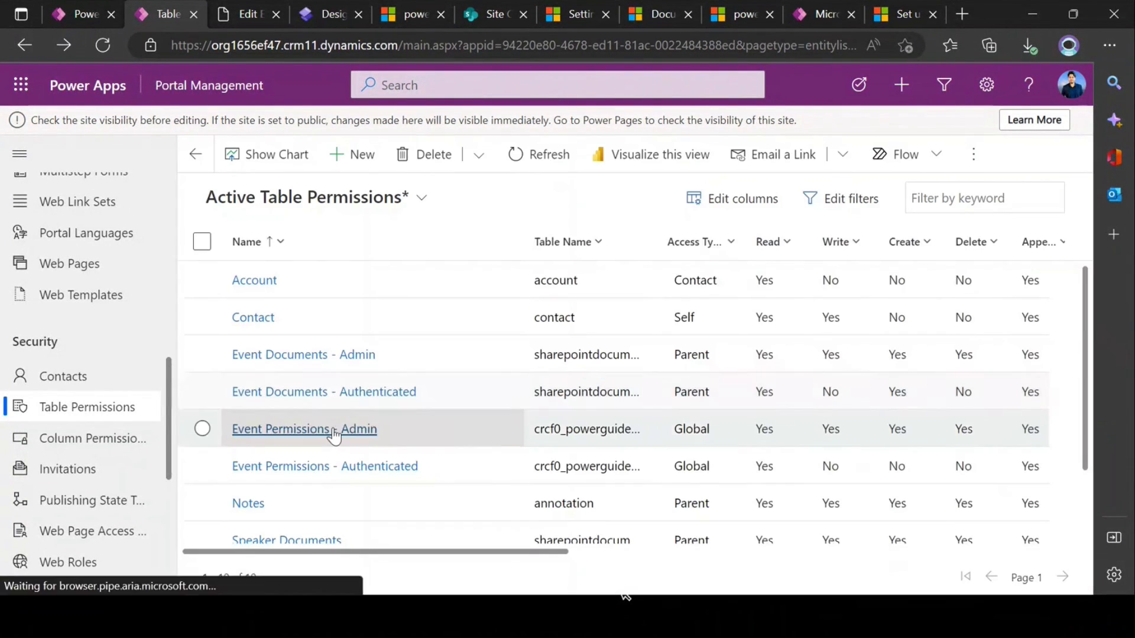
left_click(329, 432)
scroll(633, 349, "down", 3)
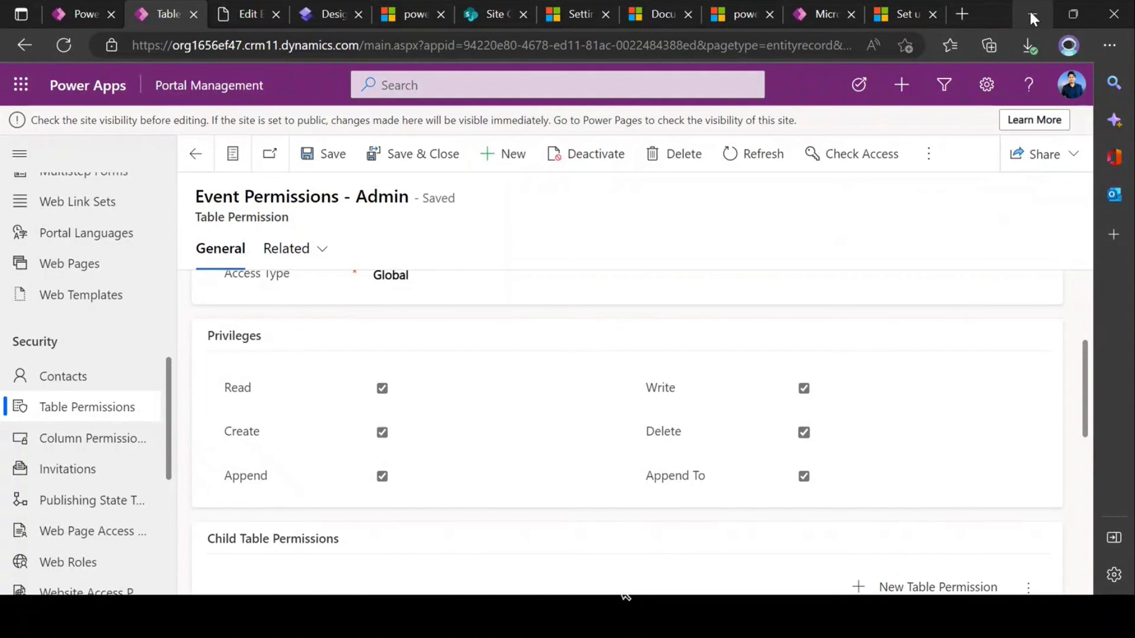
Review the Session Registrations list on the authenticated user's Edit Event page in the regular browser window.
key("ctrl+Tab")
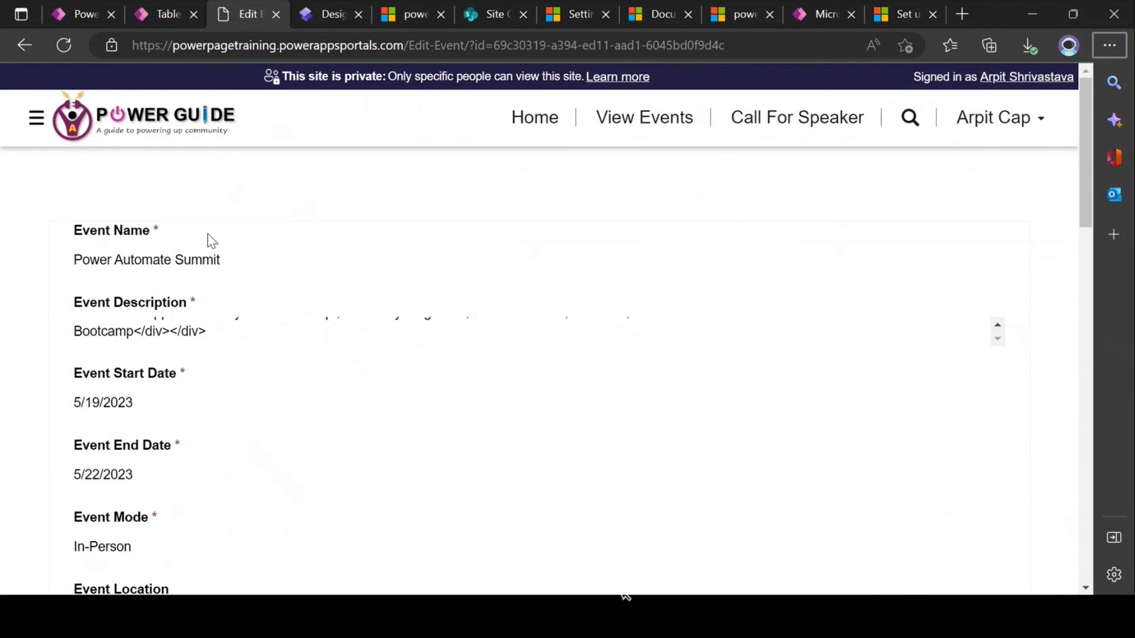
scroll(208, 249, "down", 1)
scroll(207, 253, "up", 1)
scroll(235, 266, "down", 10)
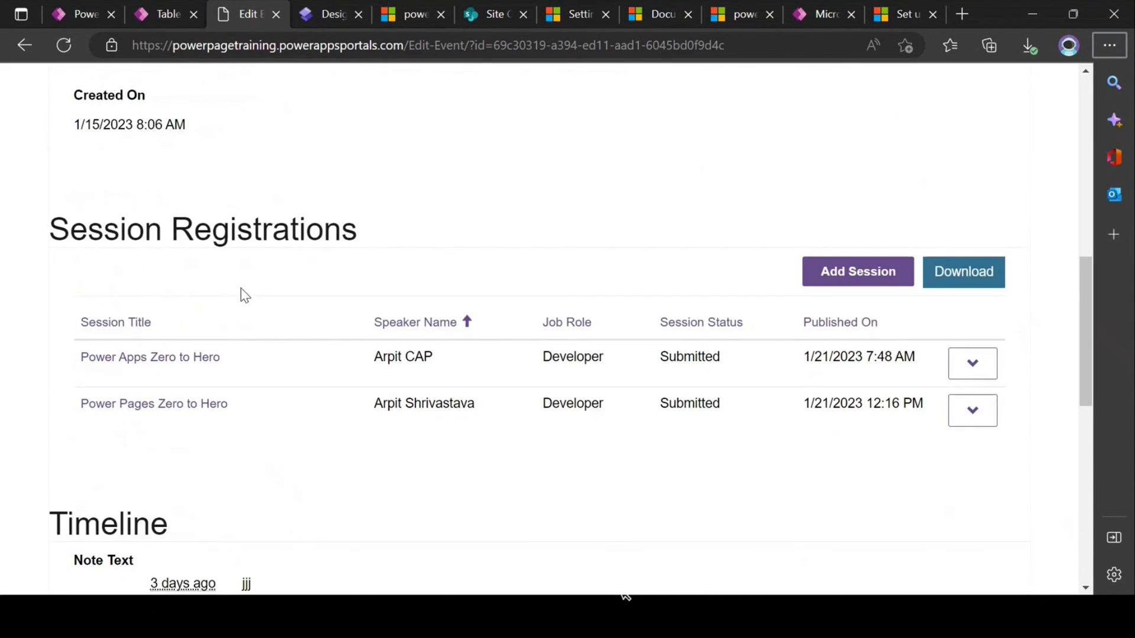
scroll(245, 295, "down", 1)
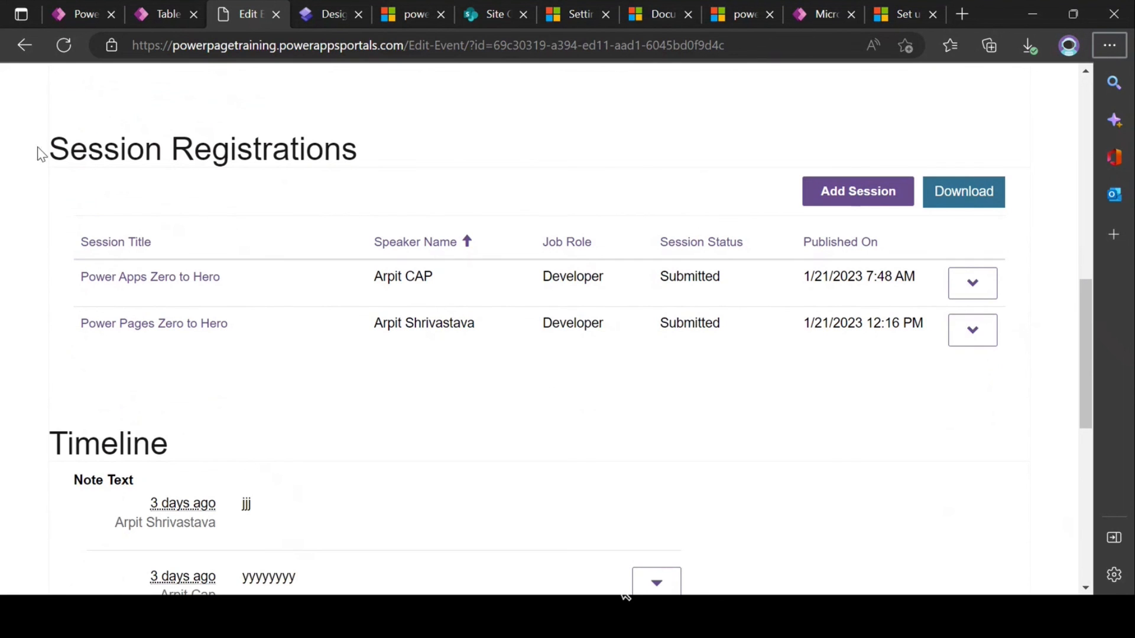
left_click_drag(41, 152, 386, 173)
left_click(372, 207)
Review the administrator's Session Registrations list in the InPrivate window, including the actions offered for Power Apps Zero to Hero.
mouse_move(624, 598)
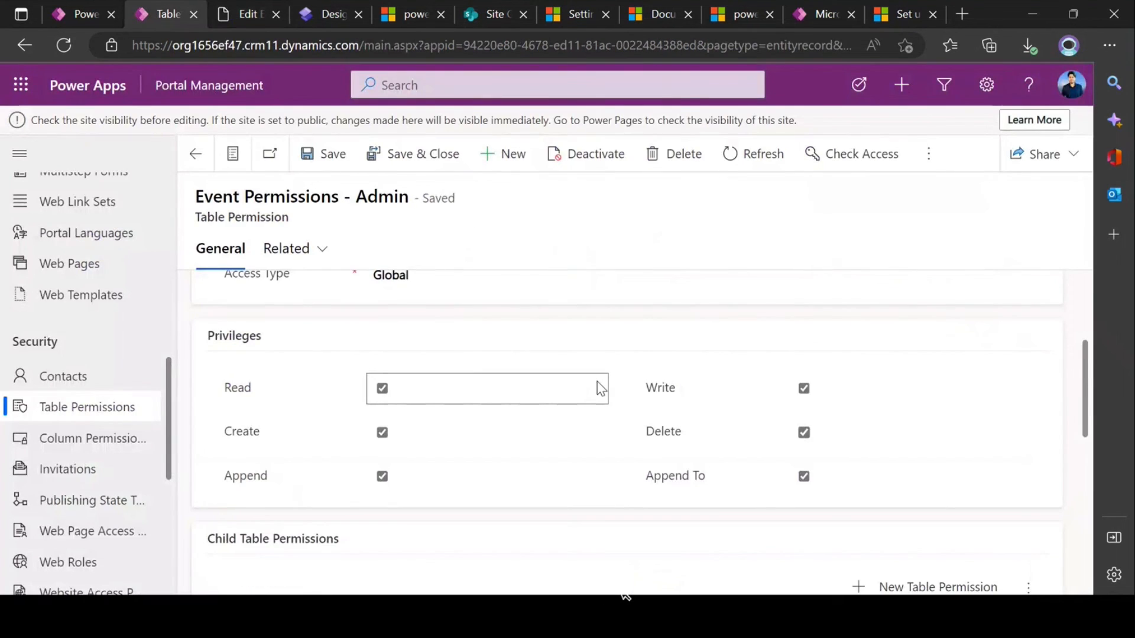
key("alt+Tab")
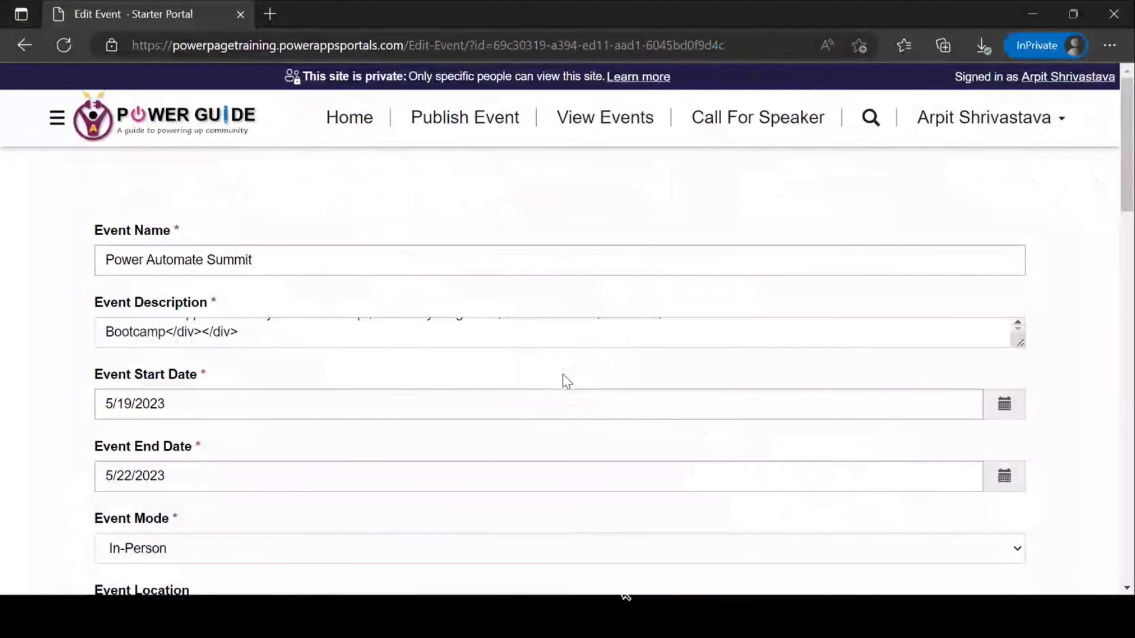
scroll(566, 381, "down", 14)
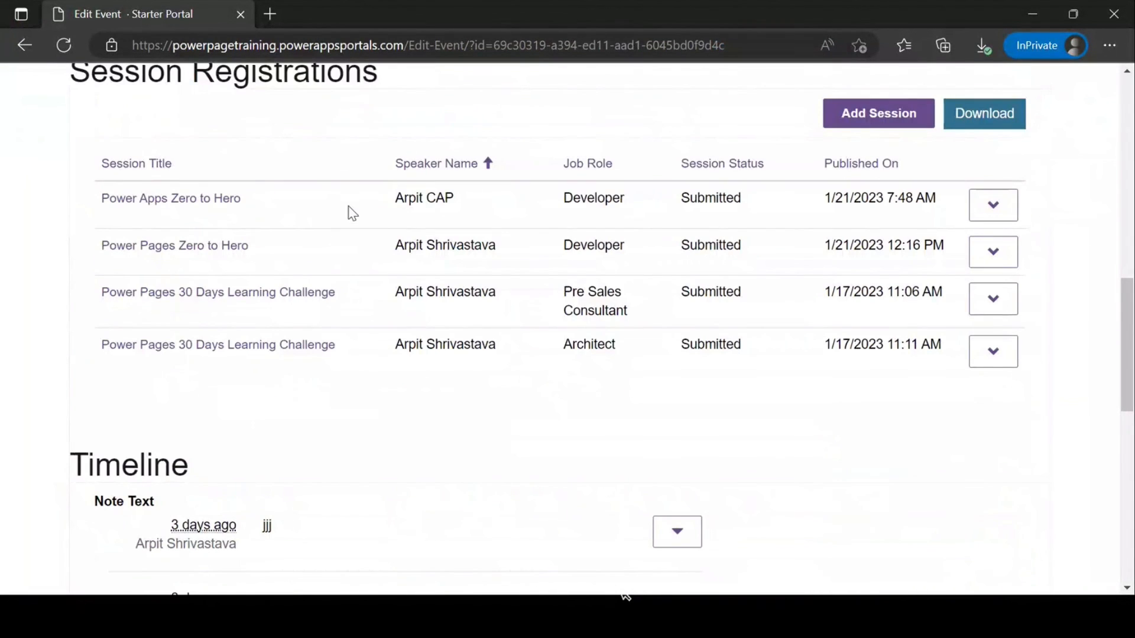
scroll(383, 397, "up", 1)
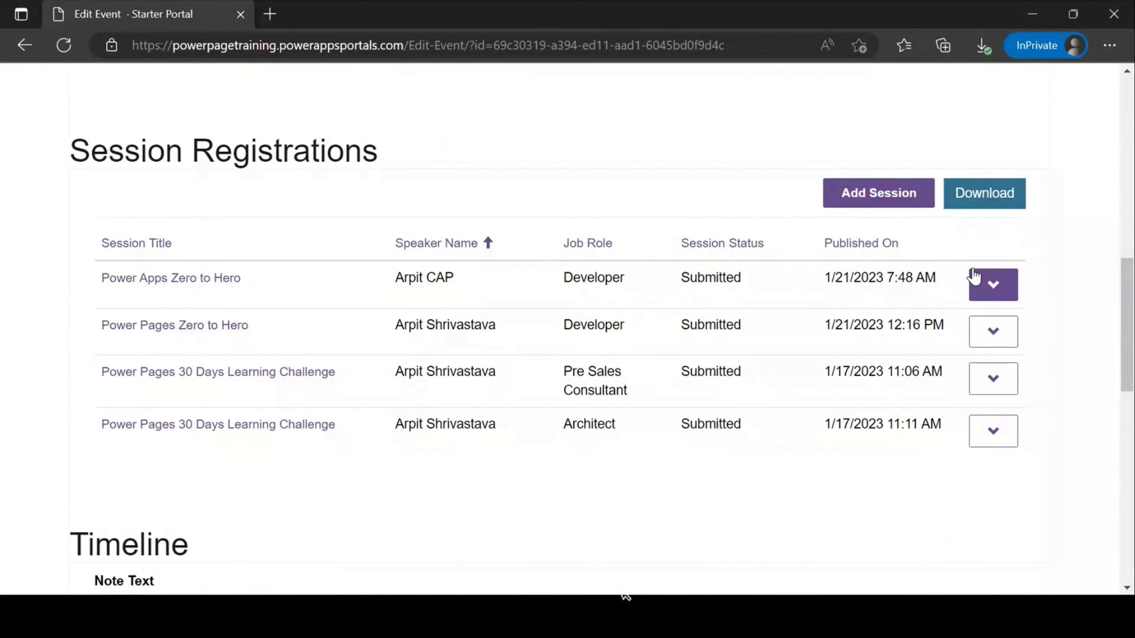
left_click(995, 289)
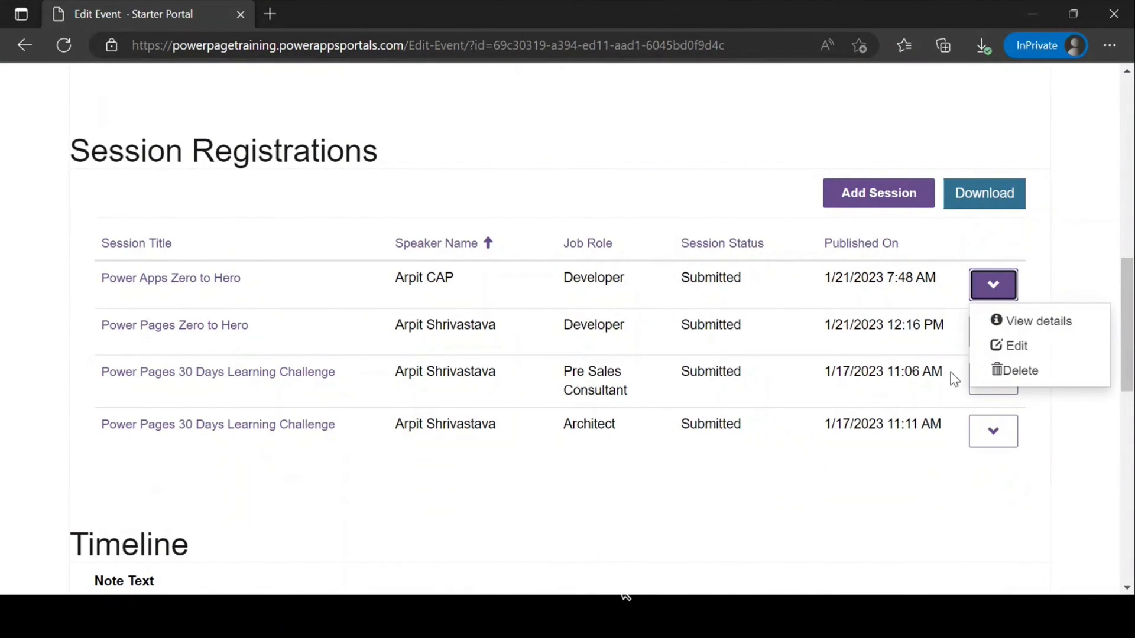
left_click(973, 481)
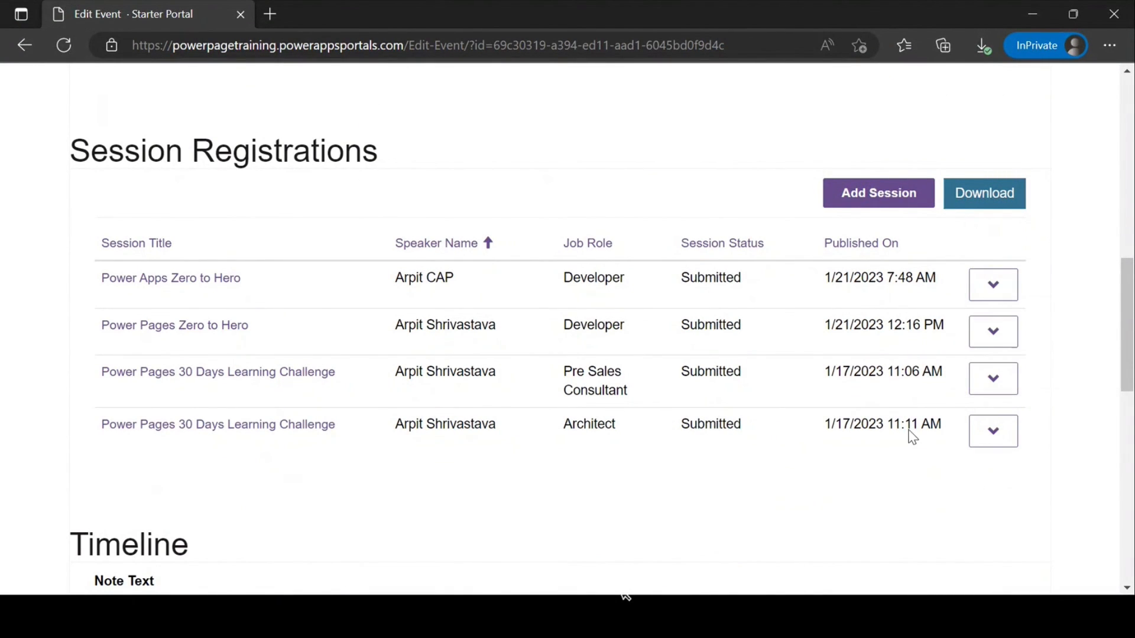
left_click(988, 285)
left_click(504, 420)
scroll(503, 420, "down", 10)
scroll(500, 419, "up", 15)
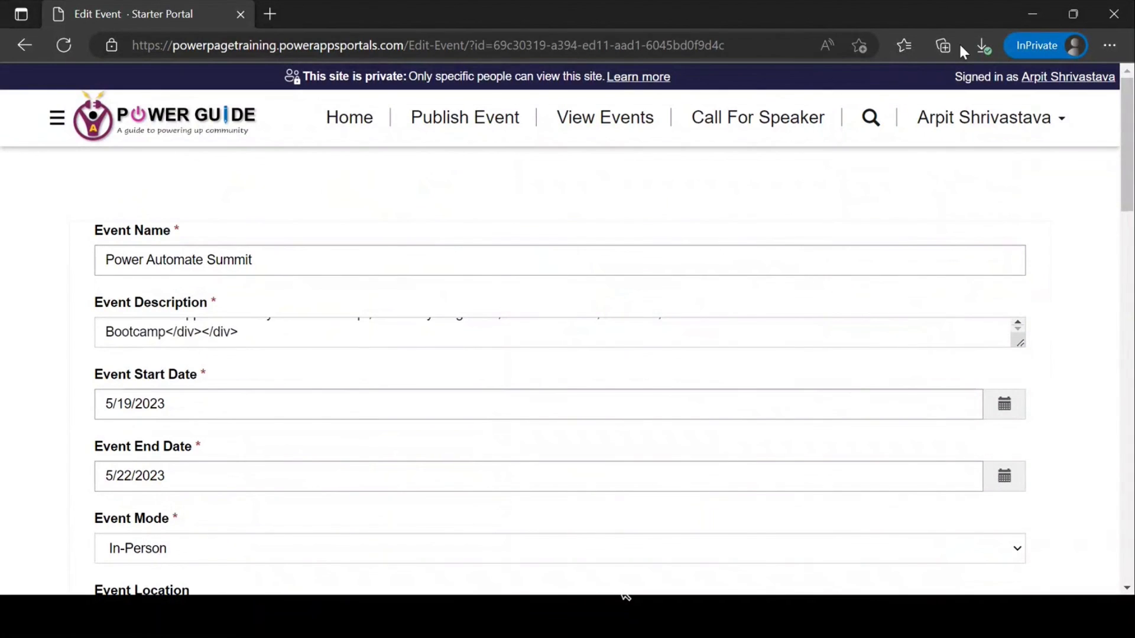
left_click(1032, 14)
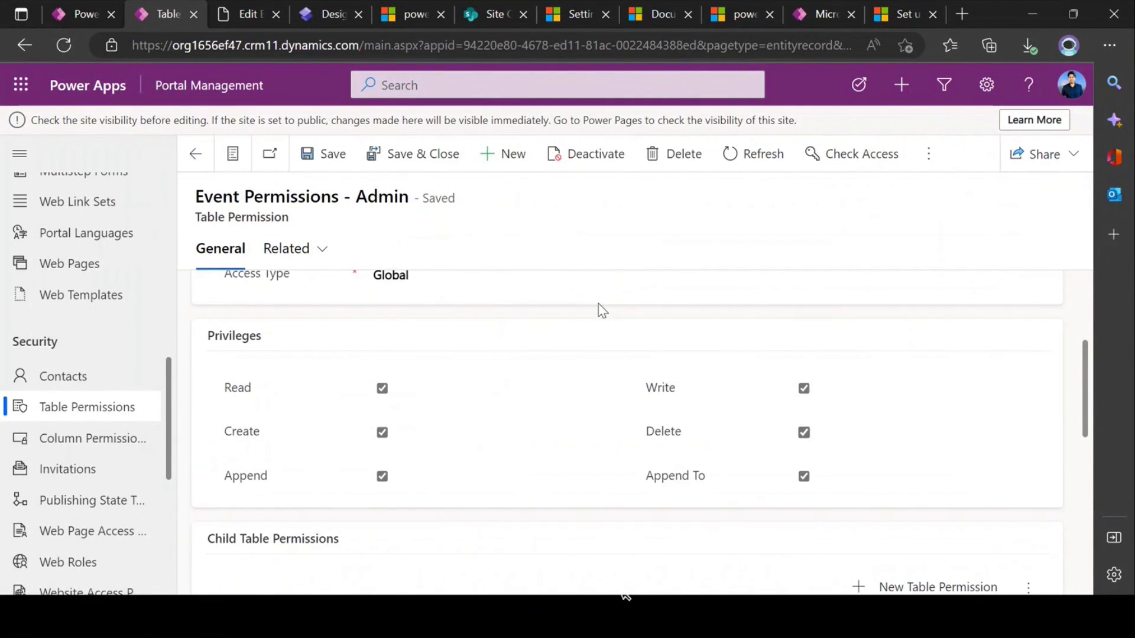
Switch to the PowerPoint slide show and display the Steps to upload documents to SharePoint slide through Step 5.
key("alt+Tab")
key("alt+Tab")
key("alt+Tab")
key("alt+Tab")
key("alt+Tab")
key("alt+Tab")
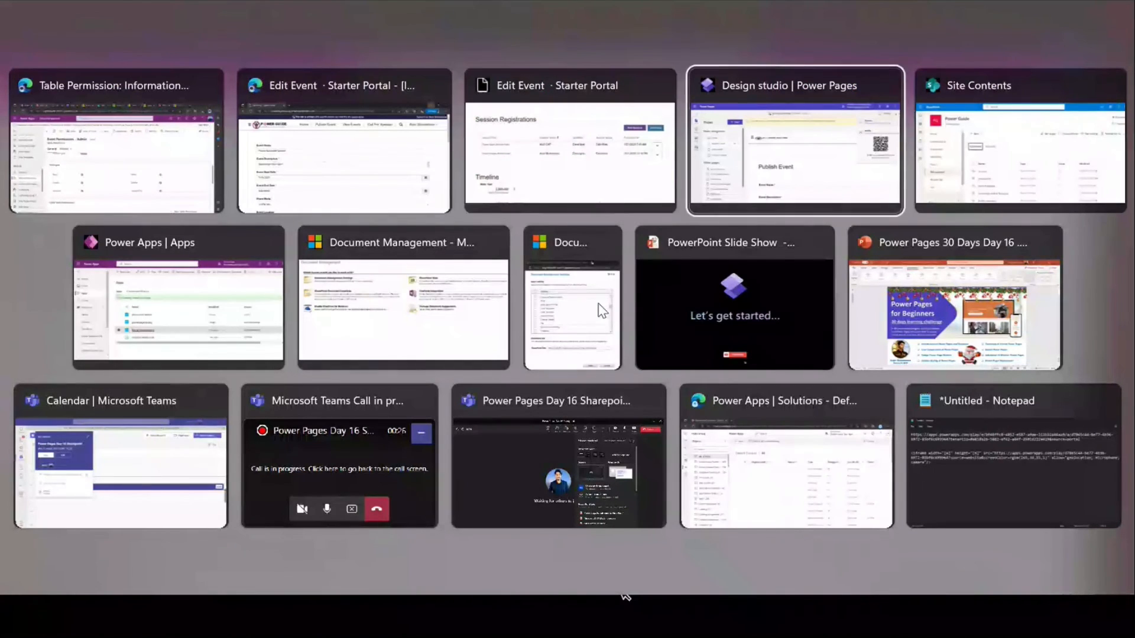
key("alt+Tab")
key("alt+Tab")
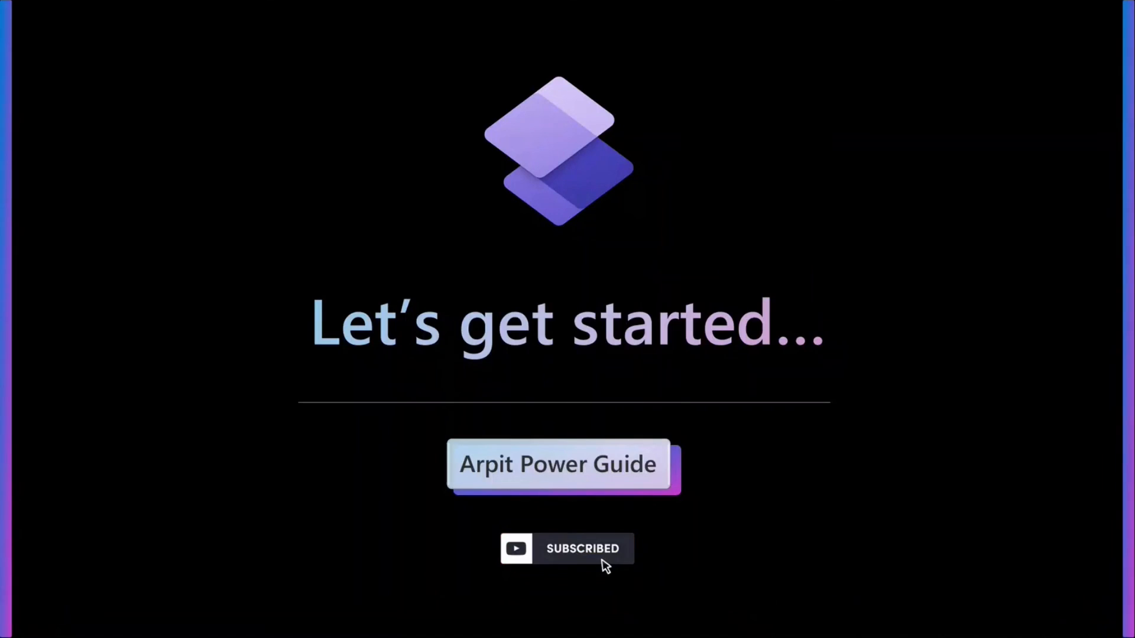
key("Left")
key("Left")
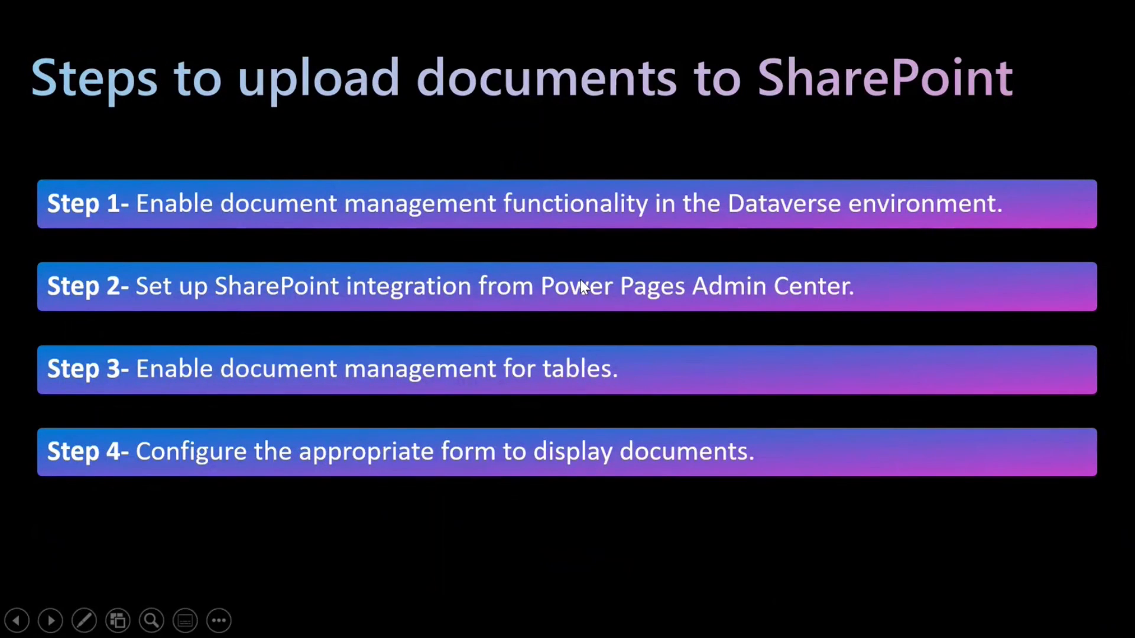
key("Right")
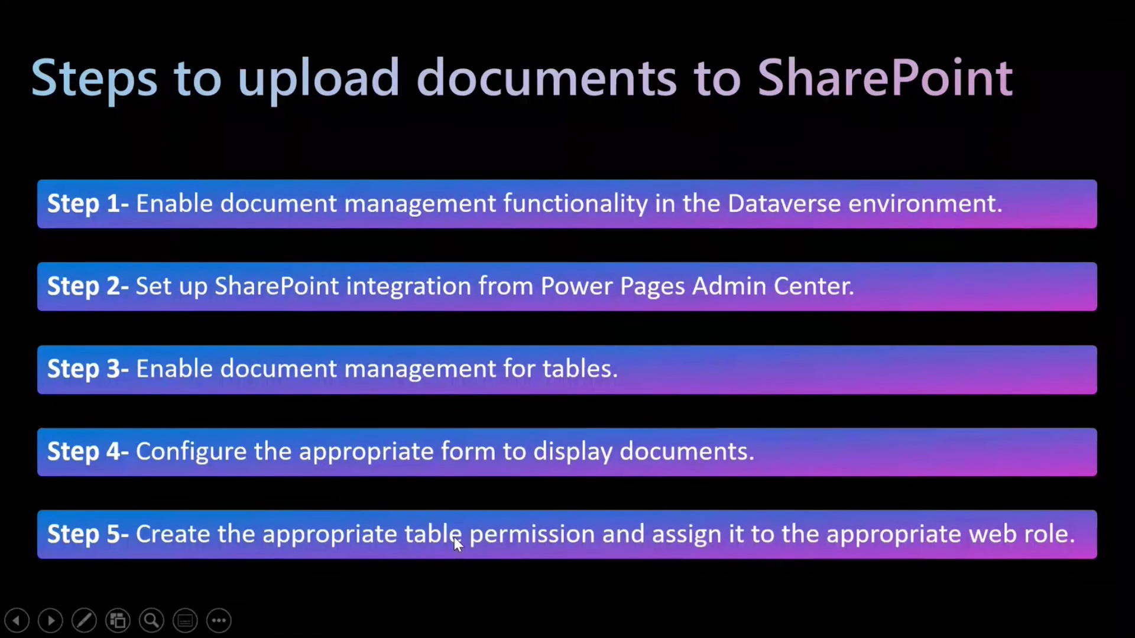